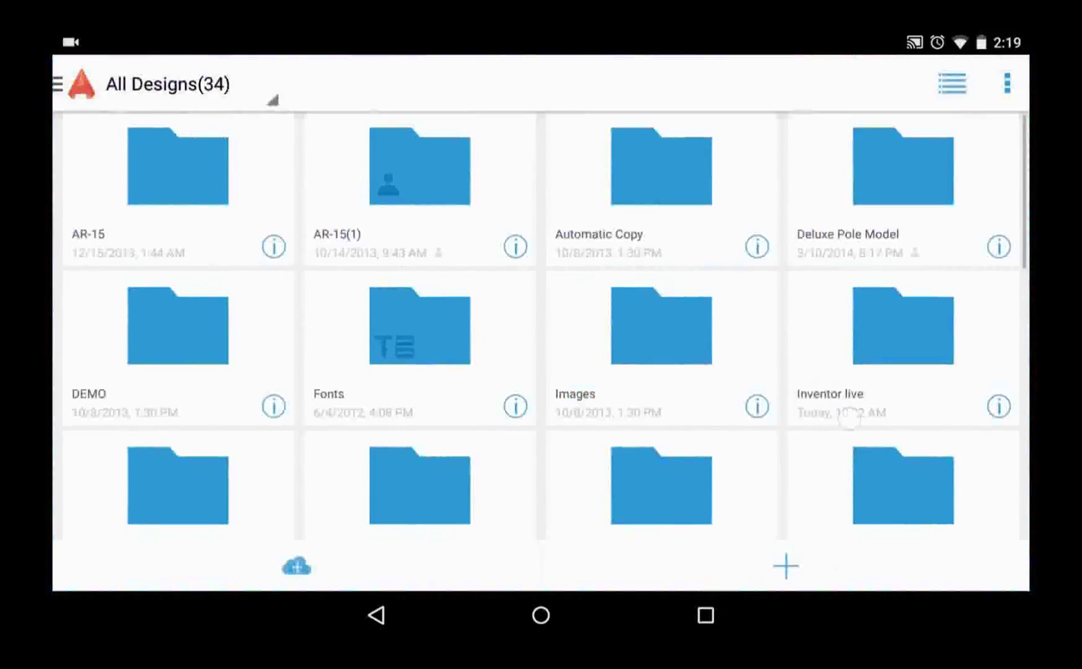
- Open Mechanical Sample.dwg from the list of all designs
{"action": "left_click_drag", "start_coordinate": [849, 419], "coordinate": [866, 223]}
{"action": "left_click_drag", "start_coordinate": [862, 507], "coordinate": [880, 124]}
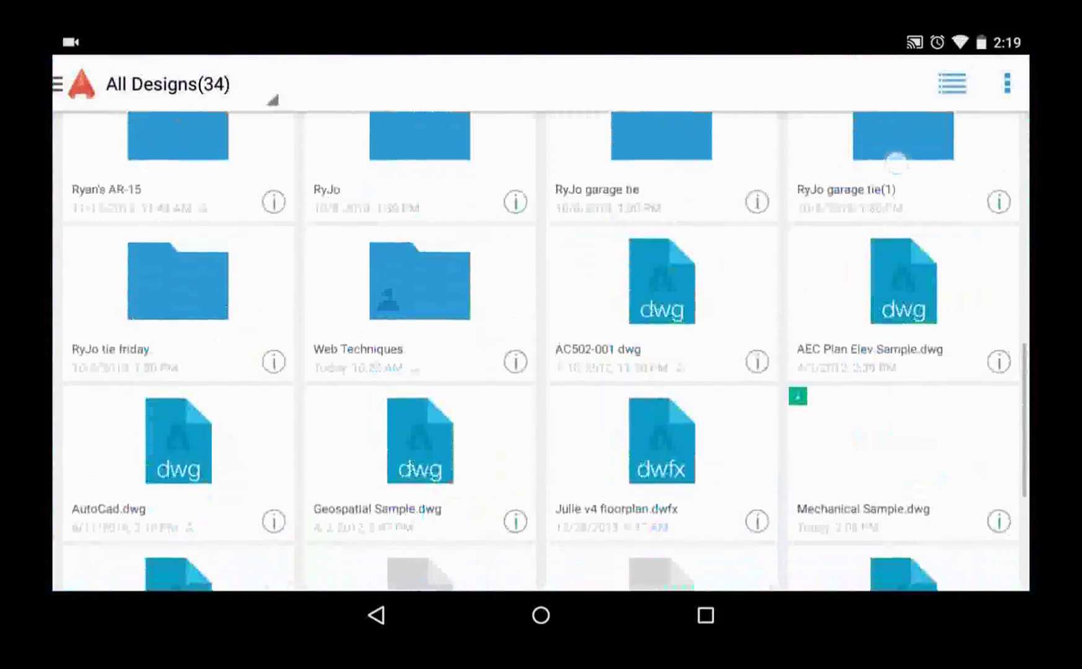
{"action": "left_click", "coordinate": [903, 434]}
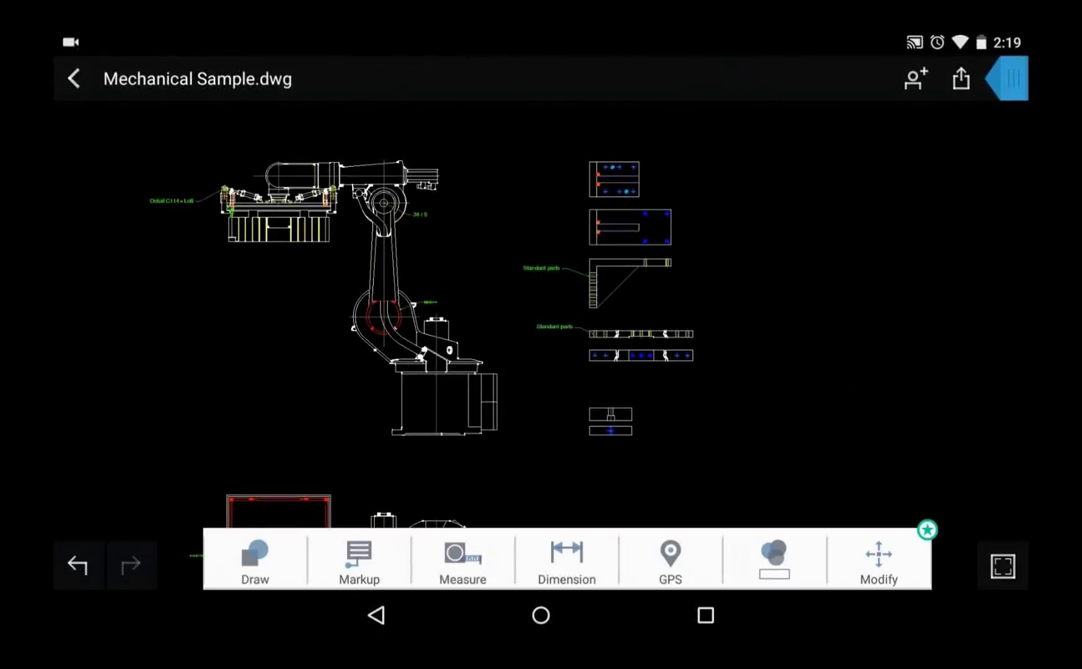
- Show the drawing's layers and turn layer E-1 off and back on
{"action": "scroll", "coordinate": [763, 339], "scroll_direction": "down", "scroll_amount": 5}
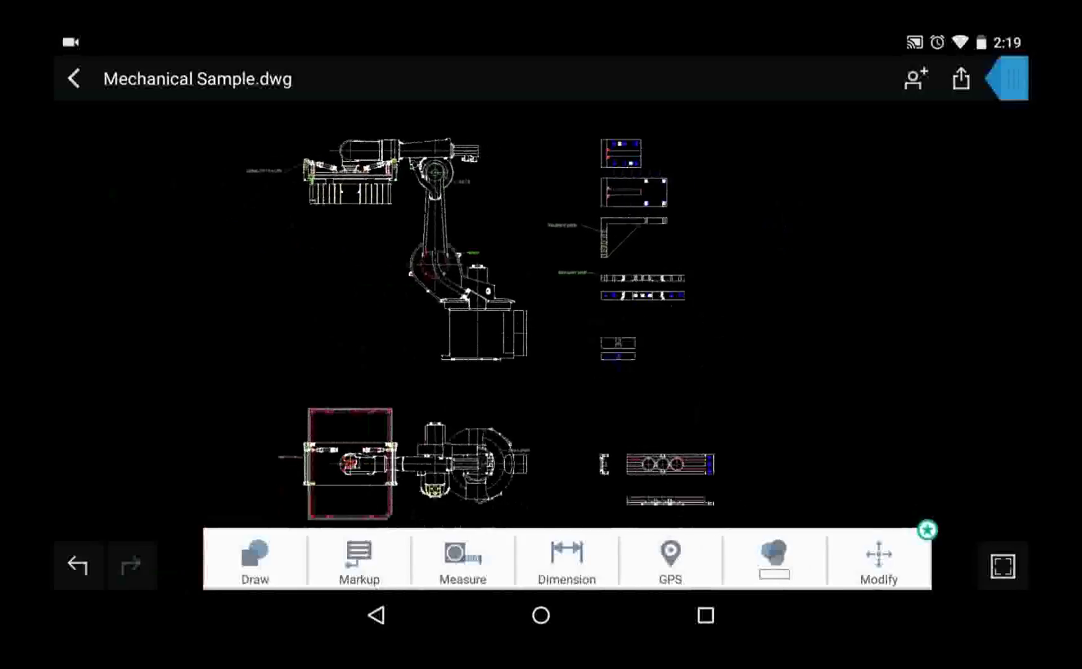
{"action": "left_click", "coordinate": [1009, 79]}
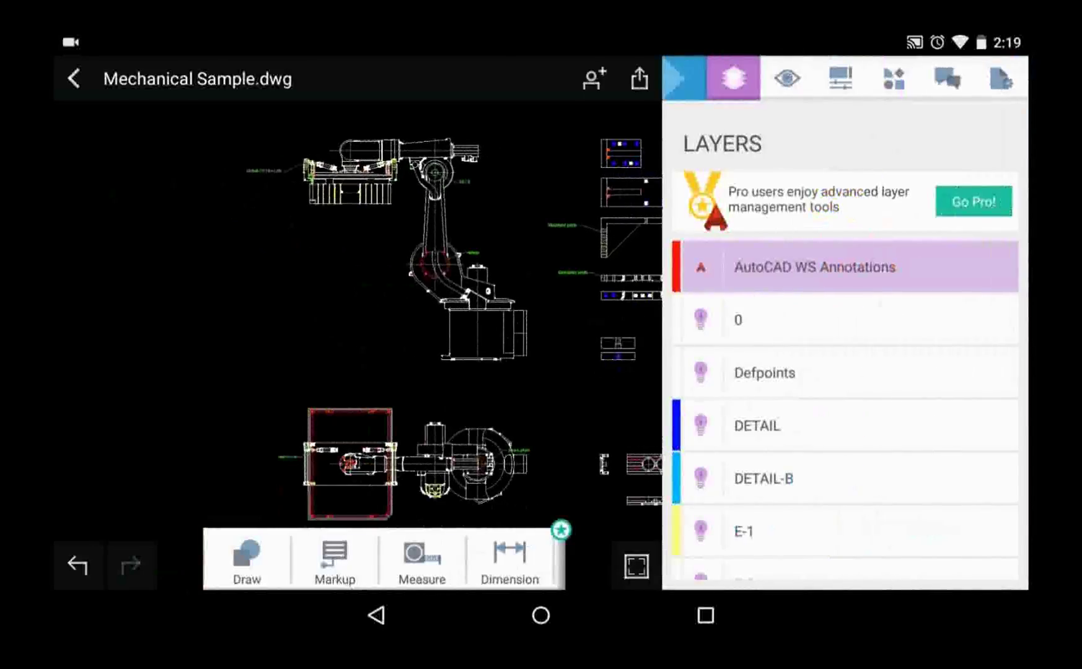
{"action": "left_click", "coordinate": [701, 531]}
{"action": "left_click", "coordinate": [701, 531]}
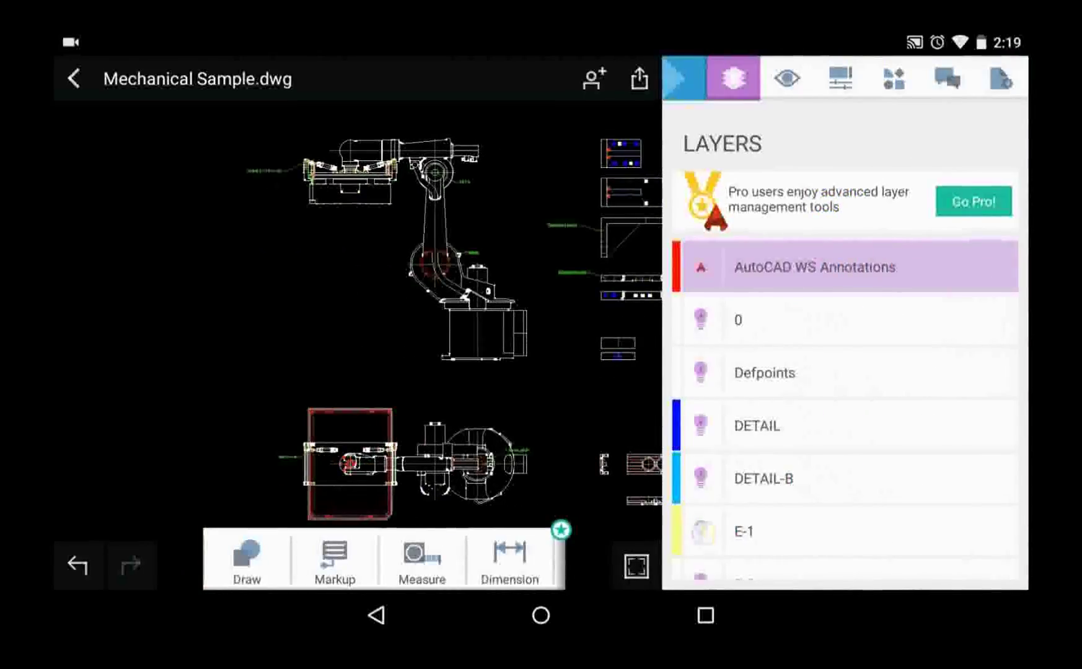
{"action": "scroll", "coordinate": [900, 313], "scroll_direction": "down", "scroll_amount": 4}
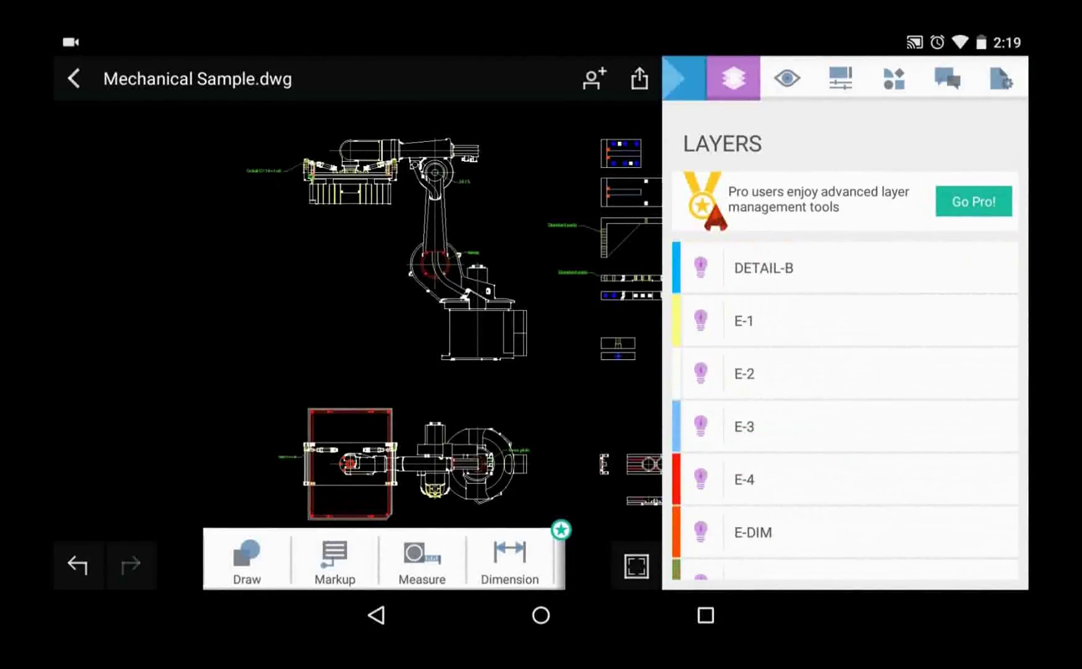
- Zoom the drawing to its extents and look through the drawing settings, block library and design feed
{"action": "left_click", "coordinate": [786, 78]}
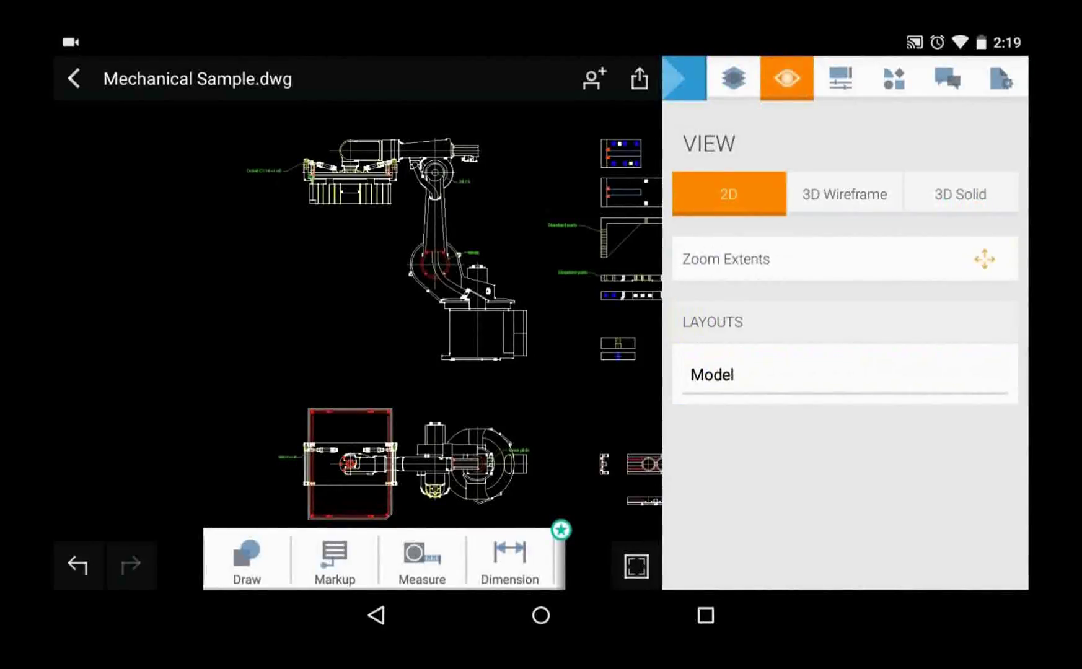
{"action": "left_click", "coordinate": [791, 261]}
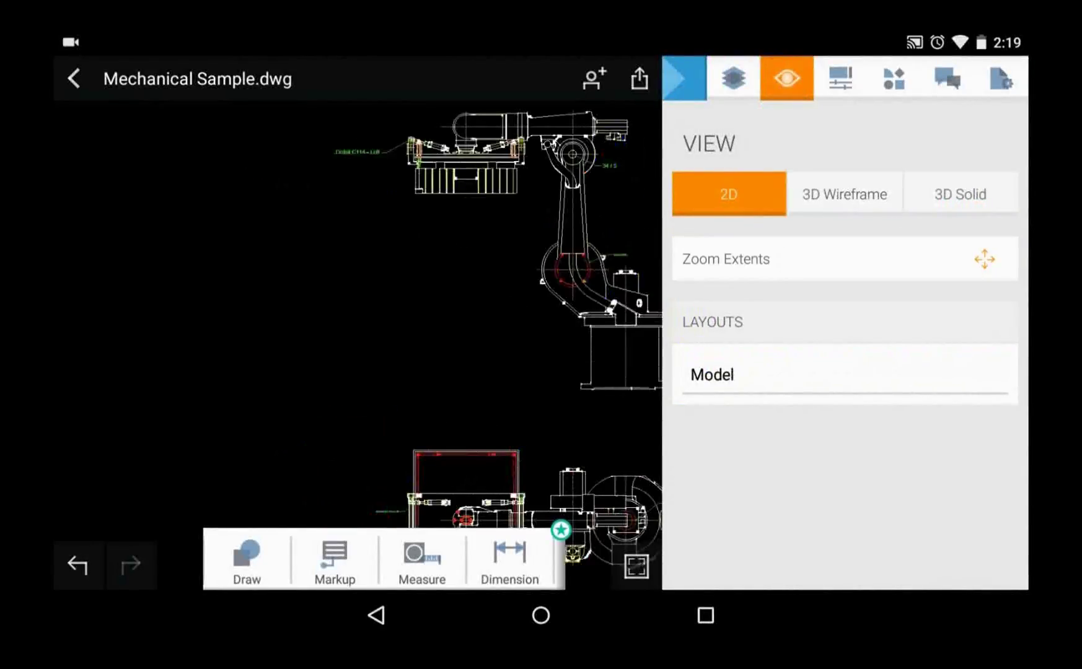
{"action": "left_click", "coordinate": [840, 78]}
{"action": "left_click", "coordinate": [893, 78]}
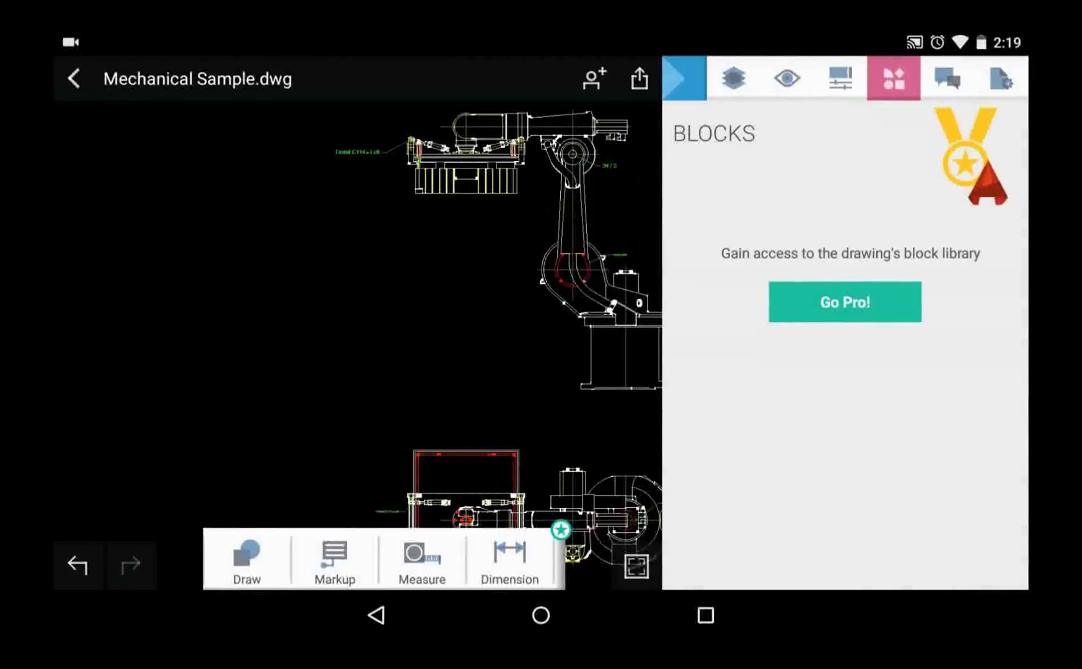
{"action": "left_click", "coordinate": [947, 79]}
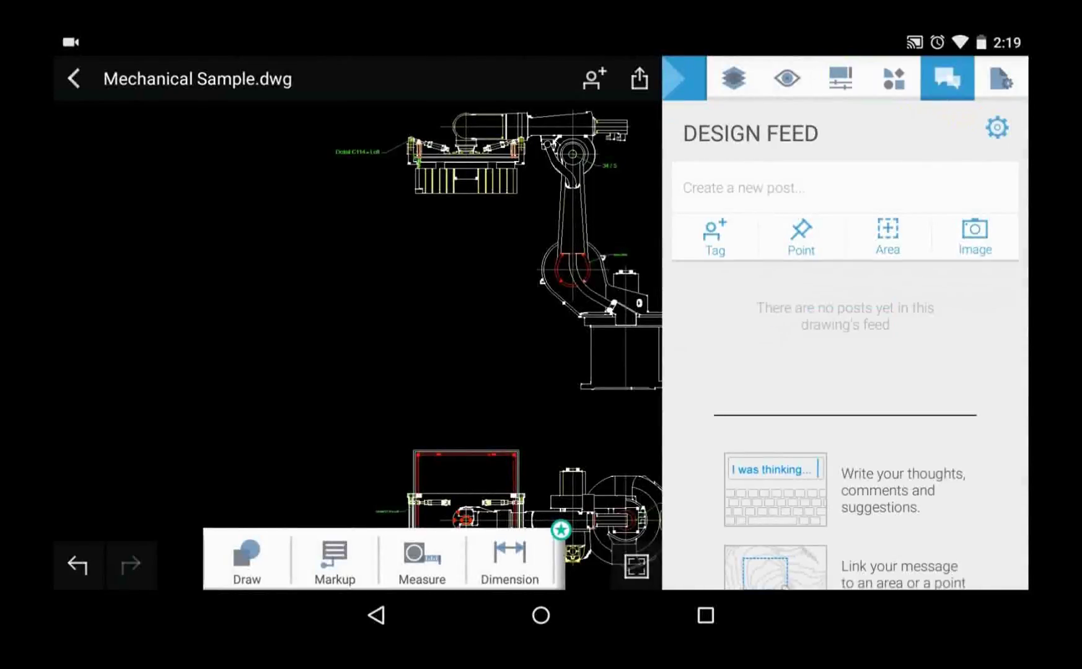
{"action": "left_click", "coordinate": [684, 79]}
- Measure the distance along the centreline of the shaft at the end of the robot's upper arm
{"action": "mouse_move", "coordinate": [720, 176]}
{"action": "left_mouse_down"}
{"action": "mouse_move", "coordinate": [655, 328]}
{"action": "mouse_move", "coordinate": [589, 269]}
{"action": "mouse_move", "coordinate": [633, 217]}
{"action": "mouse_move", "coordinate": [693, 178]}
{"action": "mouse_move", "coordinate": [628, 270]}
{"action": "mouse_move", "coordinate": [769, 192]}
{"action": "left_mouse_up"}
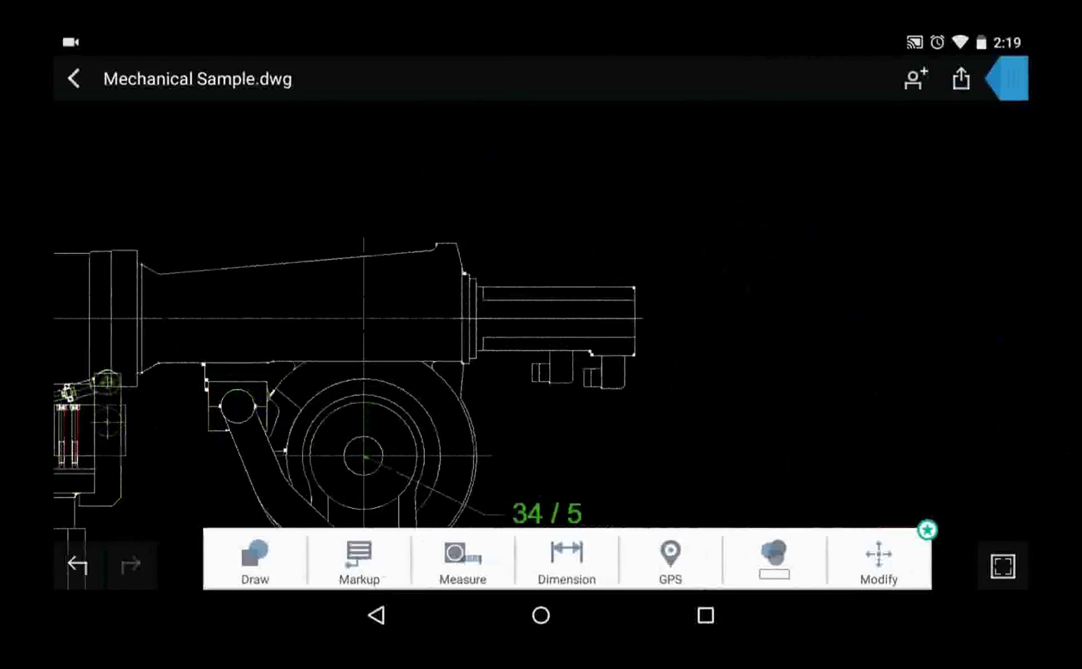
{"action": "left_click", "coordinate": [462, 558]}
{"action": "left_click", "coordinate": [386, 495]}
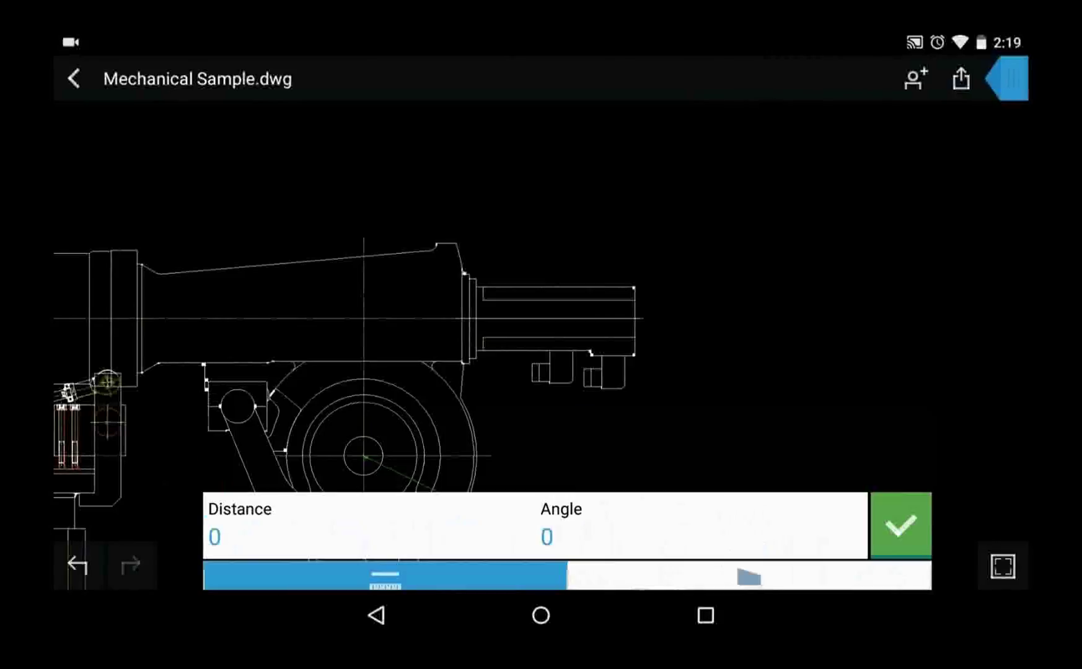
{"action": "mouse_move", "coordinate": [478, 321]}
{"action": "left_mouse_down"}
{"action": "mouse_move", "coordinate": [502, 310]}
{"action": "mouse_move", "coordinate": [521, 320]}
{"action": "left_mouse_up"}
{"action": "left_click", "coordinate": [513, 317]}
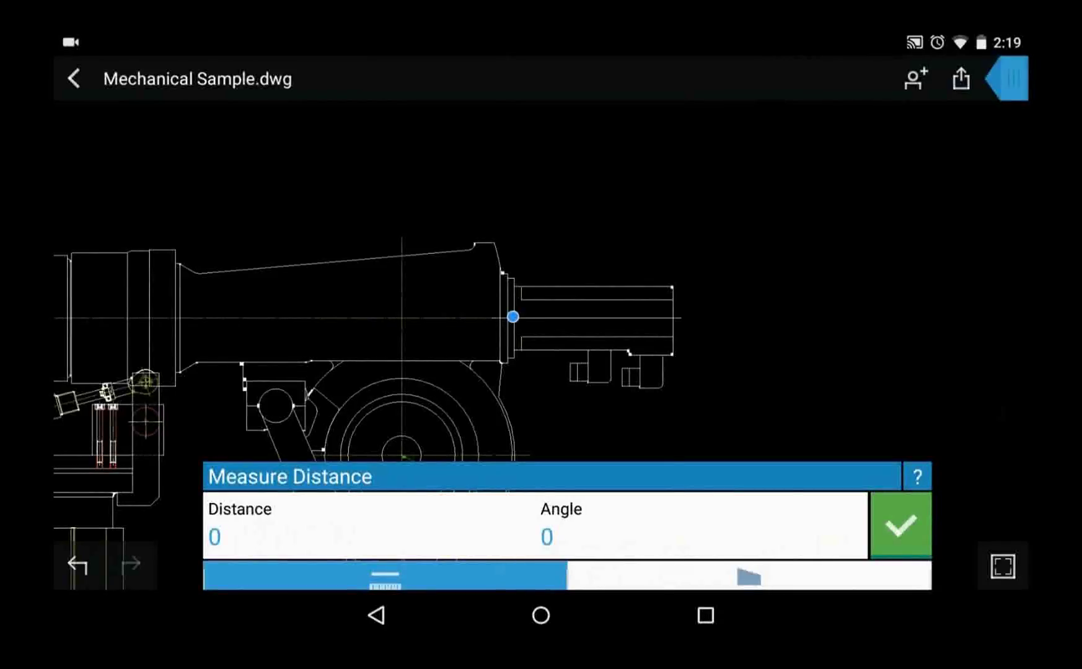
{"action": "left_click_drag", "start_coordinate": [658, 319], "coordinate": [687, 329]}
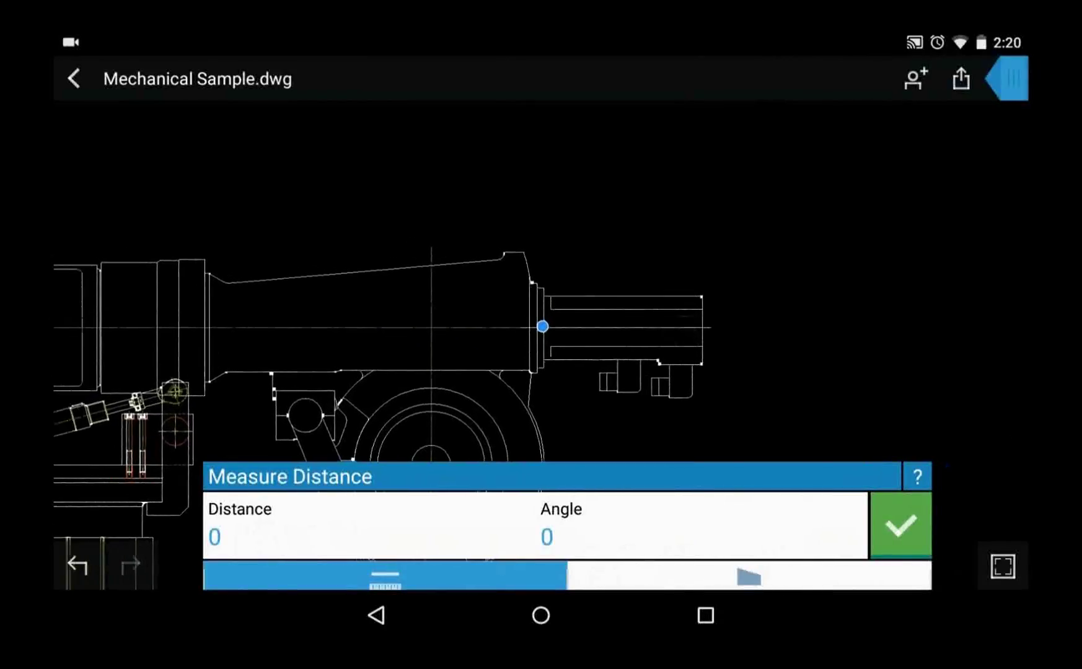
{"action": "left_click_drag", "start_coordinate": [549, 332], "coordinate": [711, 327]}
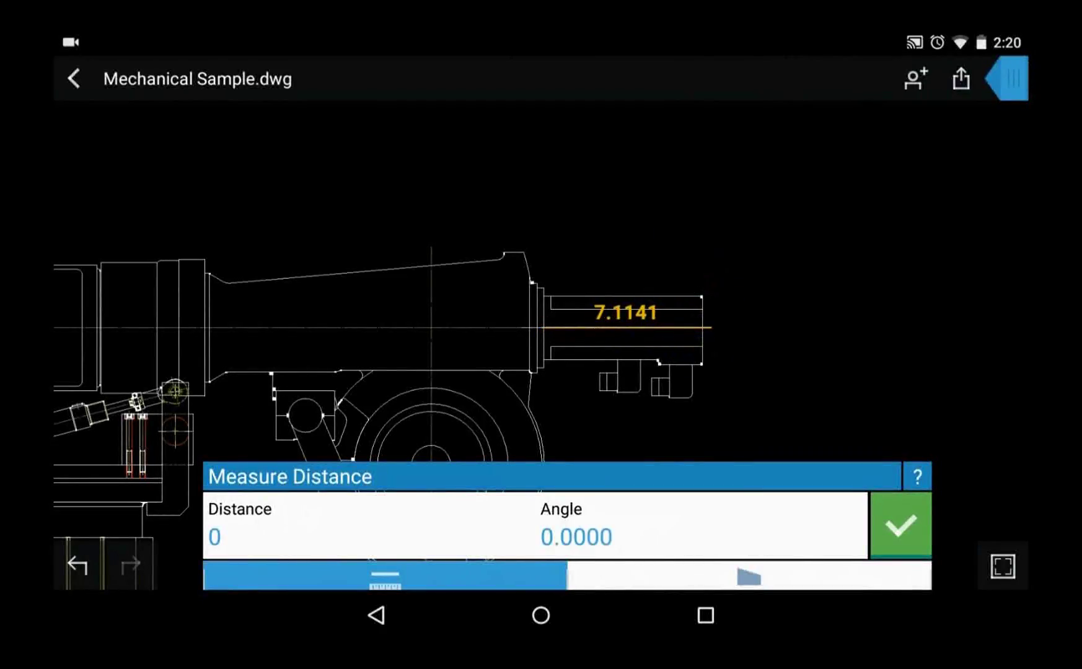
{"action": "left_click", "coordinate": [900, 525]}
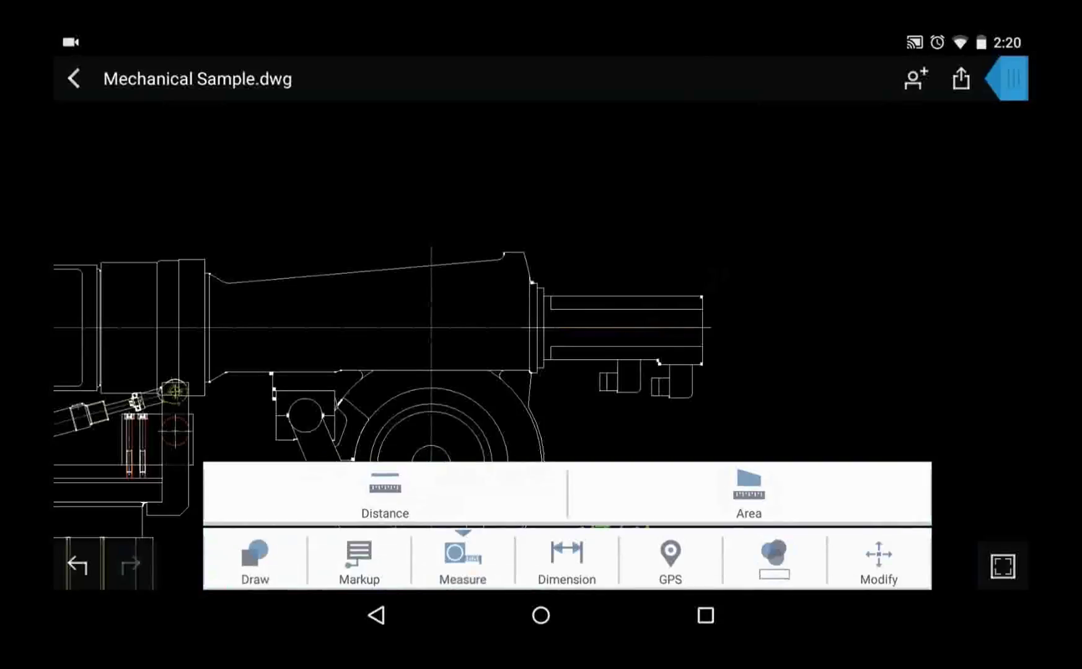
- Draw a revision cloud around the shaft at the end of the robot's upper arm
{"action": "scroll", "coordinate": [791, 295], "scroll_direction": "down", "scroll_amount": 3}
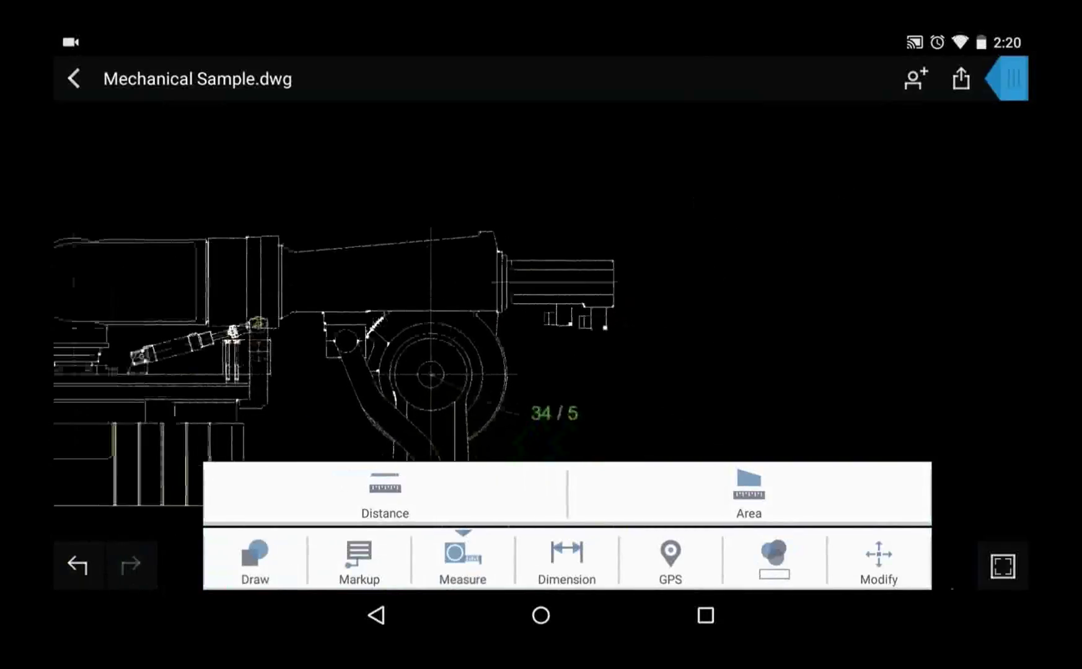
{"action": "left_click", "coordinate": [358, 558]}
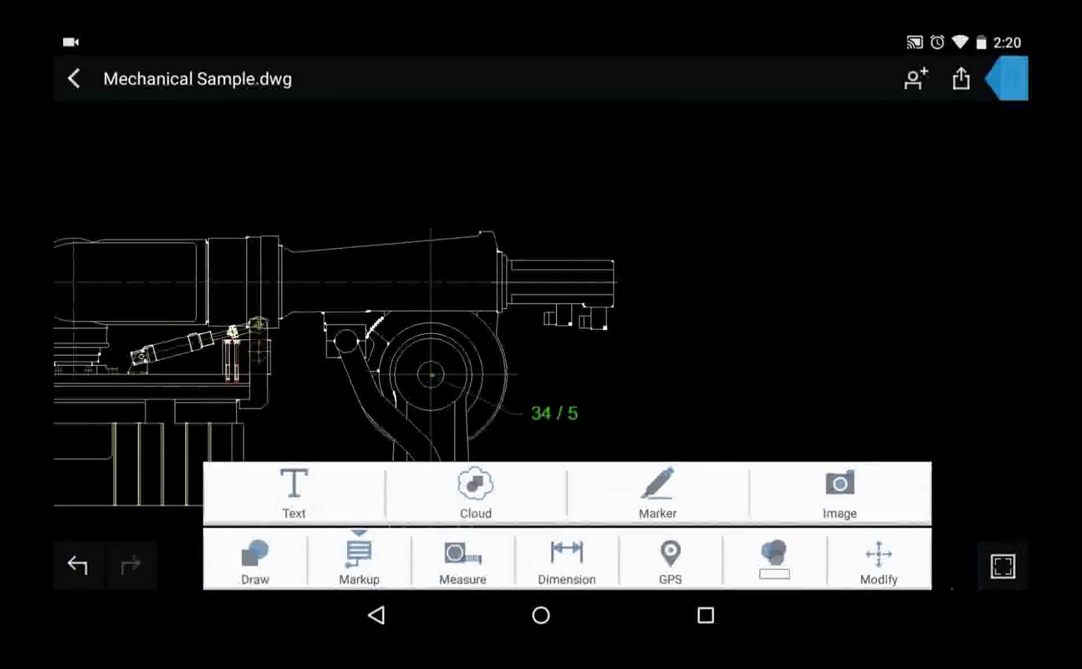
{"action": "left_click", "coordinate": [476, 491]}
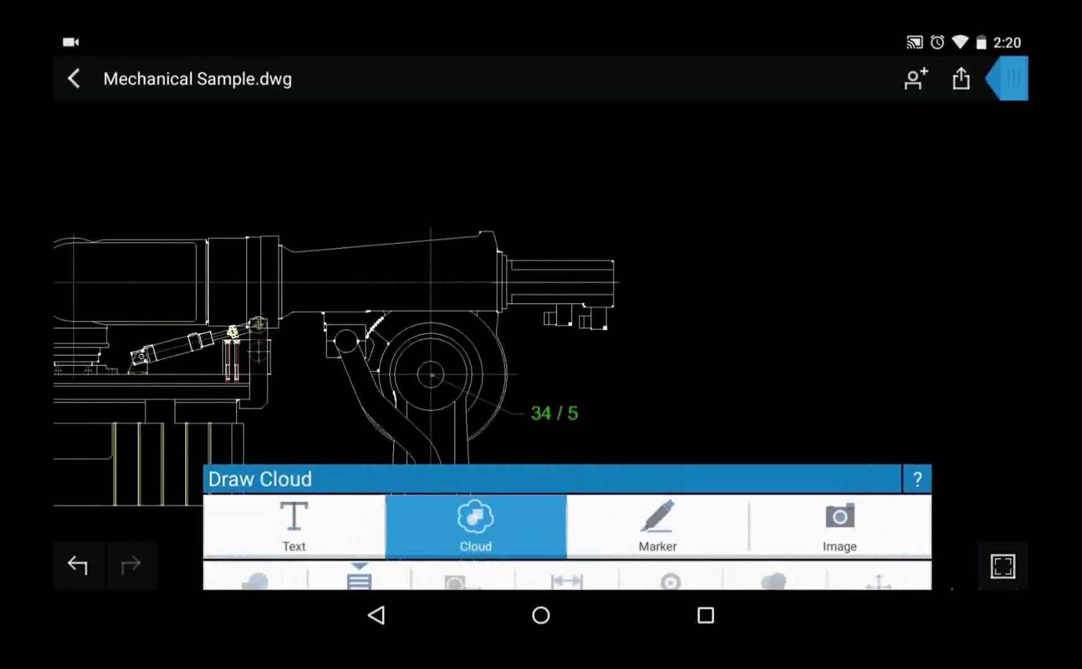
{"action": "mouse_move", "coordinate": [544, 377]}
{"action": "left_mouse_down"}
{"action": "mouse_move", "coordinate": [465, 338]}
{"action": "mouse_move", "coordinate": [439, 302]}
{"action": "mouse_move", "coordinate": [428, 214]}
{"action": "mouse_move", "coordinate": [461, 178]}
{"action": "mouse_move", "coordinate": [528, 151]}
{"action": "mouse_move", "coordinate": [631, 161]}
{"action": "mouse_move", "coordinate": [671, 192]}
{"action": "mouse_move", "coordinate": [699, 284]}
{"action": "mouse_move", "coordinate": [686, 320]}
{"action": "mouse_move", "coordinate": [625, 361]}
{"action": "mouse_move", "coordinate": [545, 377]}
{"action": "left_mouse_up"}
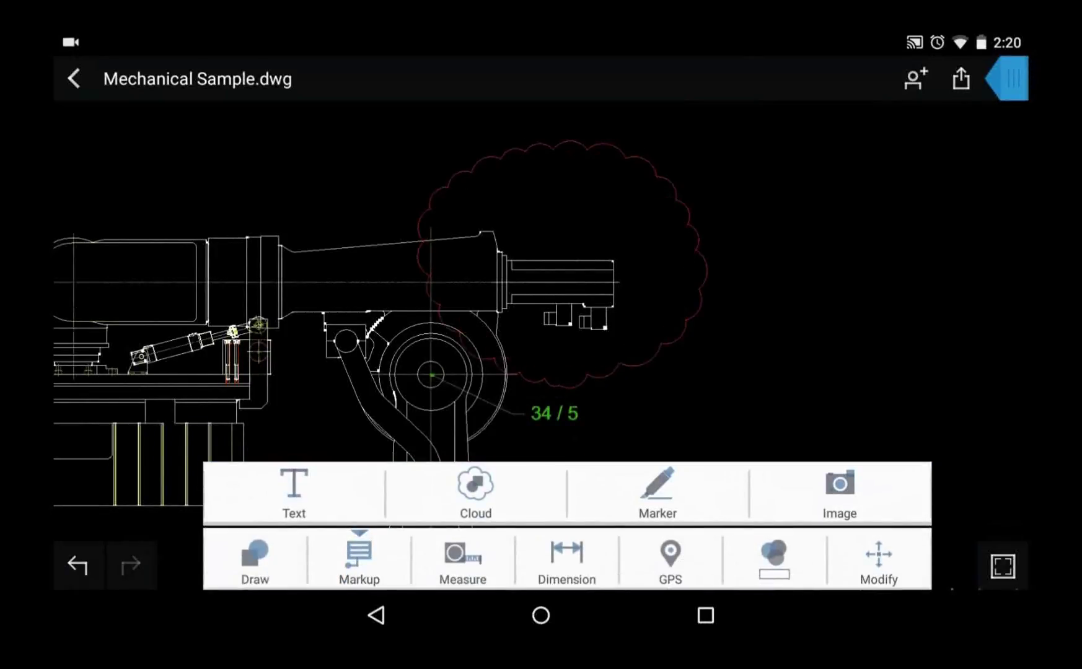
- Add the text note "wrong length, fix this asap before production!!" inside the upper part of the revision cloud
{"action": "left_click", "coordinate": [294, 493]}
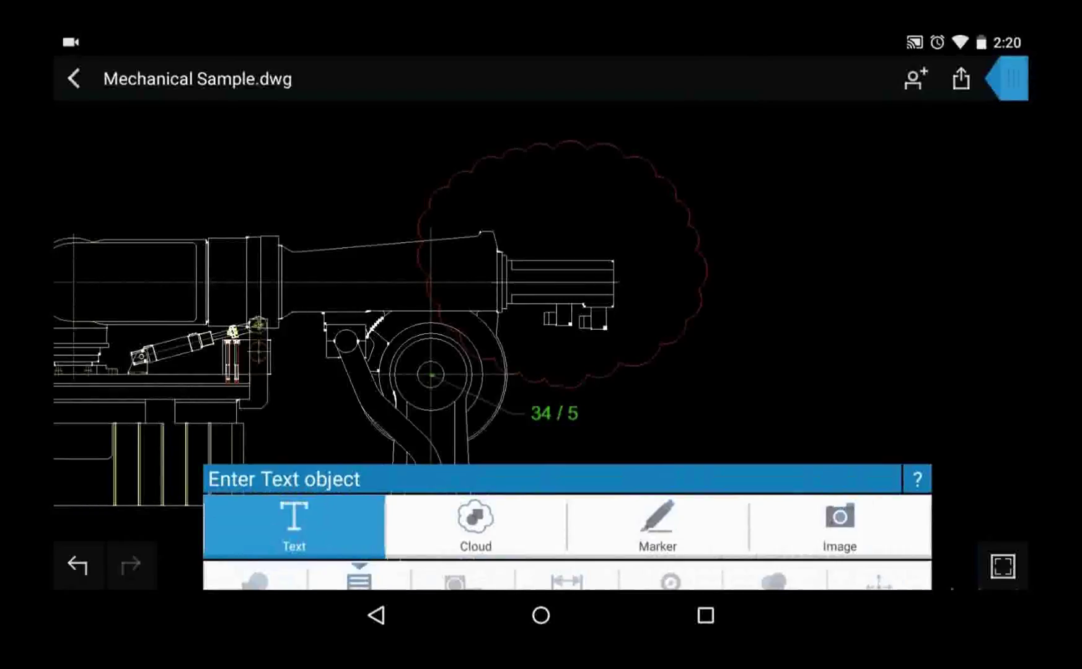
{"action": "left_click", "coordinate": [533, 195]}
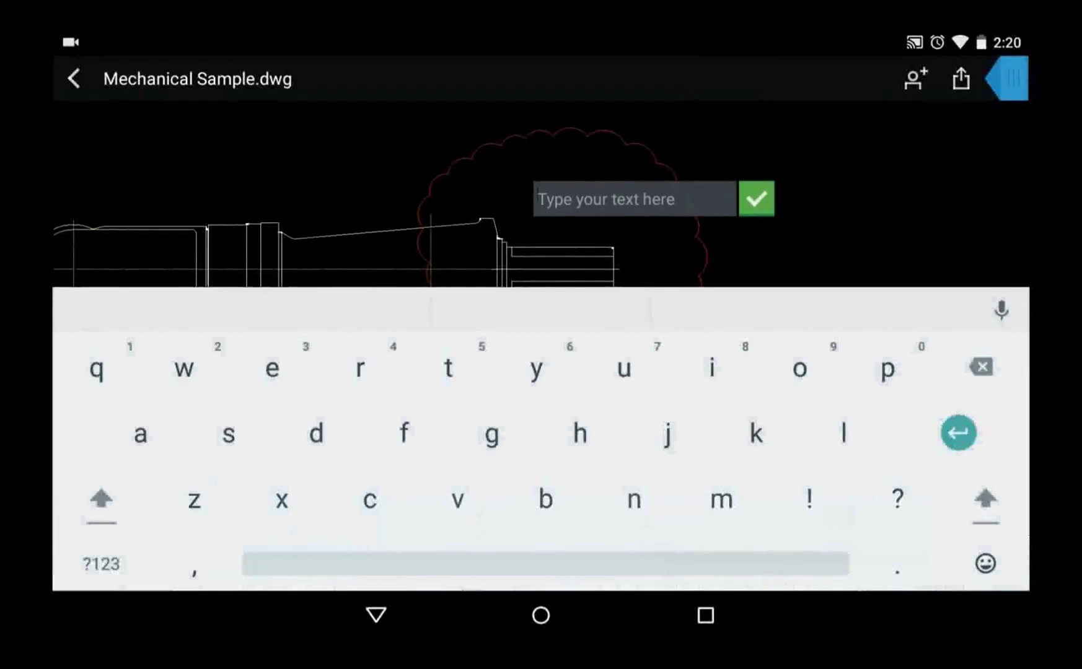
{"action": "type", "text": "wrong"}
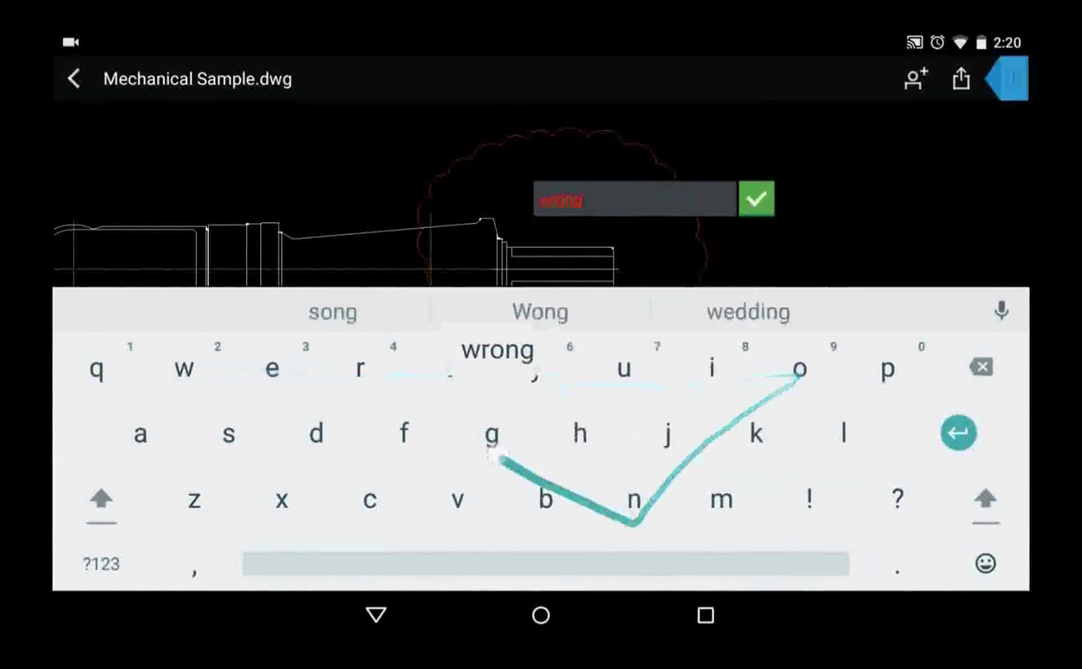
{"action": "mouse_move", "coordinate": [842, 432]}
{"action": "left_mouse_down"}
{"action": "mouse_move", "coordinate": [700, 428]}
{"action": "mouse_move", "coordinate": [276, 369]}
{"action": "mouse_move", "coordinate": [659, 514]}
{"action": "mouse_move", "coordinate": [537, 410]}
{"action": "mouse_move", "coordinate": [573, 442]}
{"action": "left_mouse_up"}
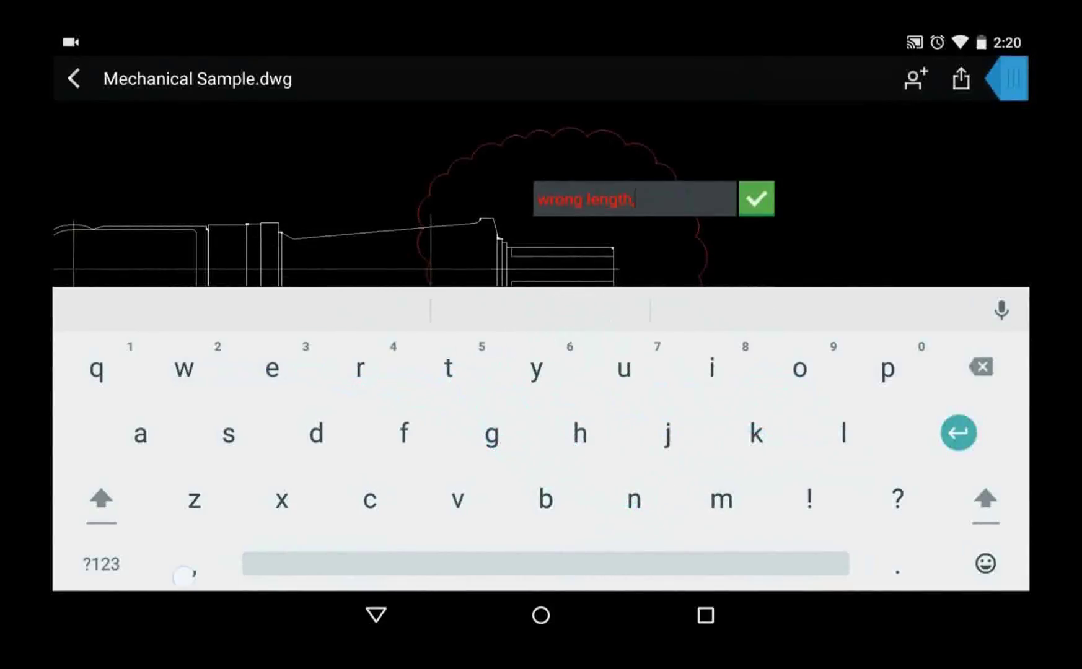
{"action": "type", "text": ","}
{"action": "mouse_move", "coordinate": [416, 445]}
{"action": "left_mouse_down"}
{"action": "mouse_move", "coordinate": [593, 422]}
{"action": "mouse_move", "coordinate": [282, 517]}
{"action": "left_mouse_up"}
{"action": "mouse_move", "coordinate": [448, 368]}
{"action": "left_mouse_down"}
{"action": "mouse_move", "coordinate": [700, 367]}
{"action": "mouse_move", "coordinate": [227, 439]}
{"action": "left_mouse_up"}
{"action": "type", "text": "asap"}
{"action": "mouse_move", "coordinate": [534, 523]}
{"action": "left_mouse_down"}
{"action": "mouse_move", "coordinate": [406, 463]}
{"action": "mouse_move", "coordinate": [713, 375]}
{"action": "mouse_move", "coordinate": [276, 367]}
{"action": "left_mouse_up"}
{"action": "mouse_move", "coordinate": [874, 374]}
{"action": "left_mouse_down"}
{"action": "mouse_move", "coordinate": [478, 386]}
{"action": "mouse_move", "coordinate": [574, 372]}
{"action": "mouse_move", "coordinate": [632, 390]}
{"action": "mouse_move", "coordinate": [359, 424]}
{"action": "mouse_move", "coordinate": [634, 358]}
{"action": "mouse_move", "coordinate": [367, 503]}
{"action": "mouse_move", "coordinate": [464, 374]}
{"action": "mouse_move", "coordinate": [644, 372]}
{"action": "mouse_move", "coordinate": [747, 350]}
{"action": "mouse_move", "coordinate": [651, 492]}
{"action": "left_mouse_up"}
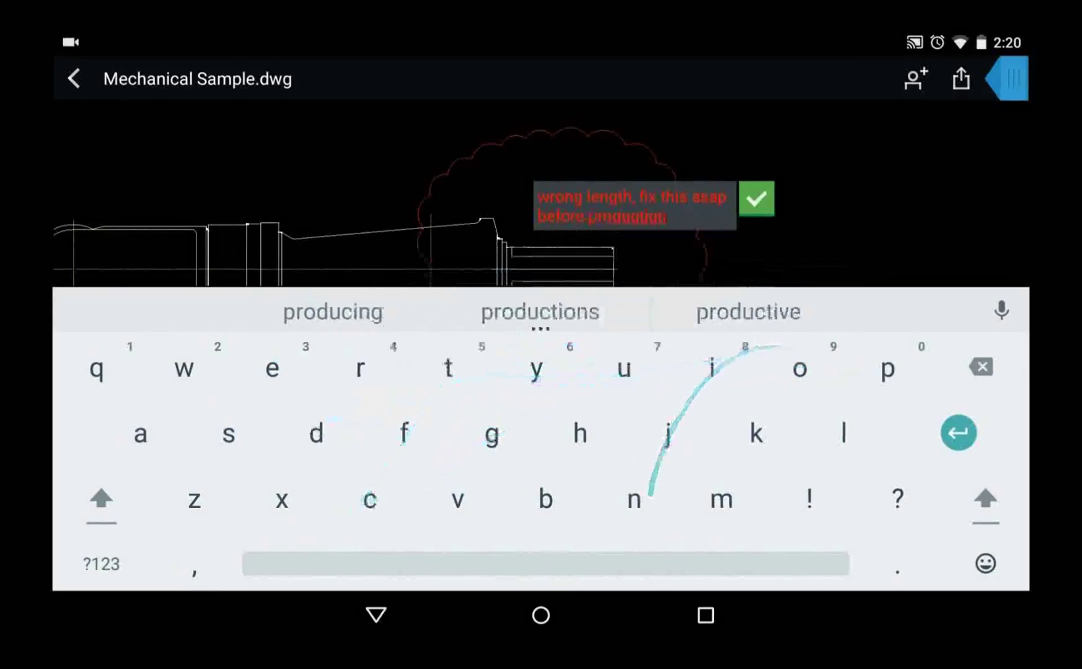
{"action": "type", "text": "!!"}
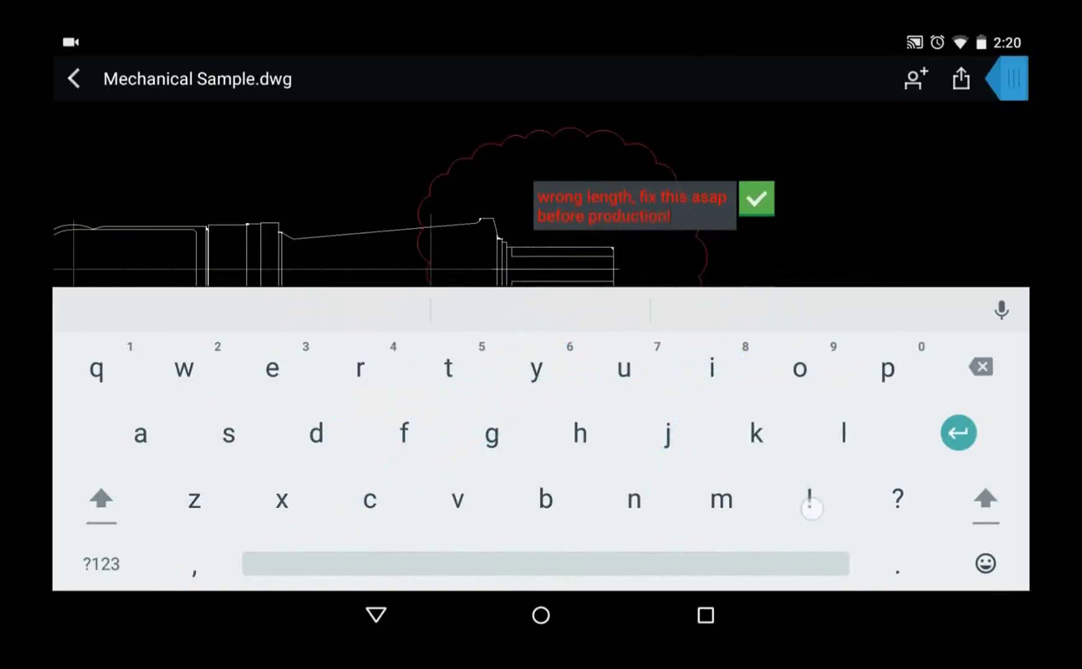
{"action": "left_click", "coordinate": [756, 198]}
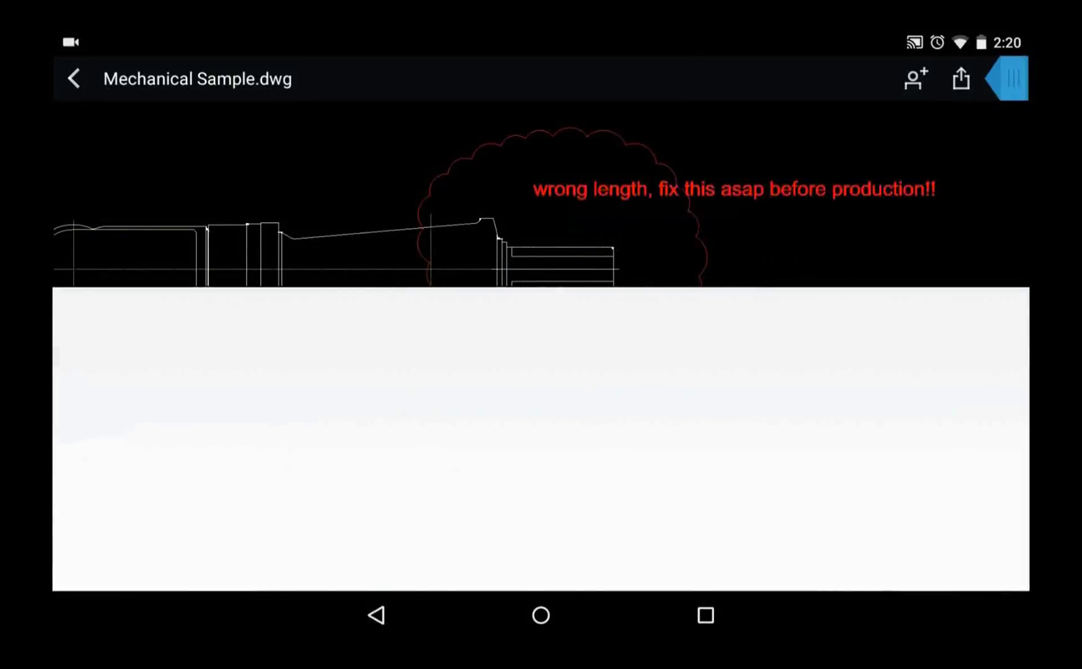
- Move the text note so it sits just above the revision cloud, and deselect it
{"action": "left_click", "coordinate": [802, 188]}
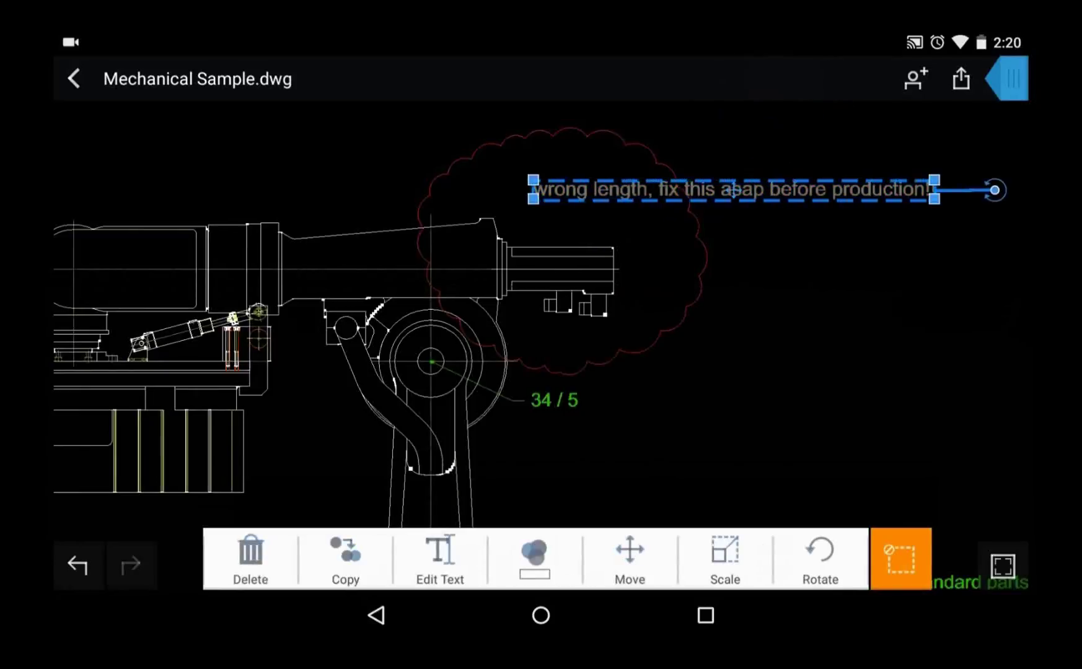
{"action": "mouse_move", "coordinate": [849, 187]}
{"action": "left_mouse_down"}
{"action": "mouse_move", "coordinate": [647, 138]}
{"action": "mouse_move", "coordinate": [638, 112]}
{"action": "mouse_move", "coordinate": [609, 111]}
{"action": "mouse_move", "coordinate": [643, 139]}
{"action": "mouse_move", "coordinate": [586, 92]}
{"action": "left_mouse_up"}
{"action": "scroll", "coordinate": [799, 342], "scroll_direction": "down", "scroll_amount": 5}
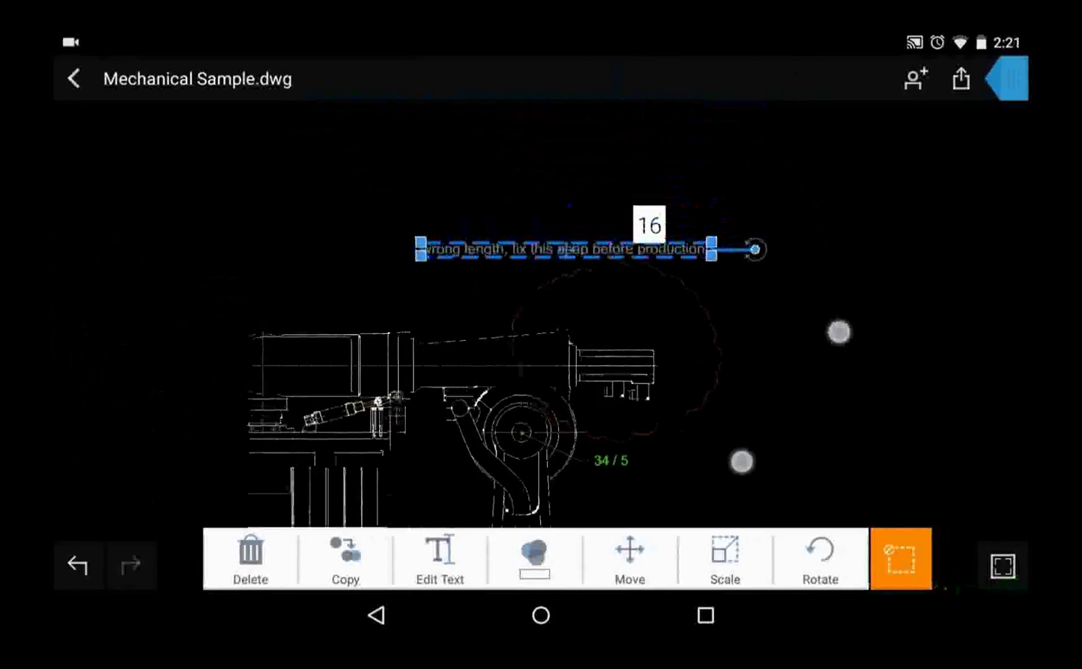
{"action": "mouse_move", "coordinate": [548, 256]}
{"action": "left_mouse_down"}
{"action": "mouse_move", "coordinate": [582, 261]}
{"action": "mouse_move", "coordinate": [620, 242]}
{"action": "left_mouse_up"}
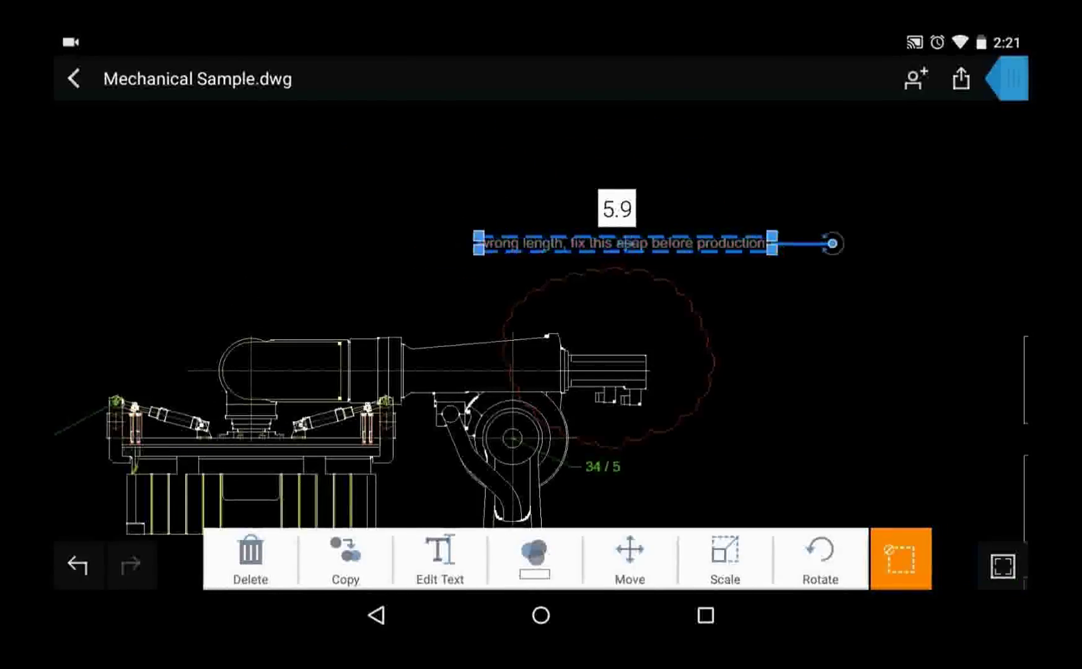
{"action": "left_click", "coordinate": [822, 421]}
- Start a point-linked Design Feed post and place its pin just above the shaft, inside the revision cloud
{"action": "left_click_drag", "start_coordinate": [831, 403], "coordinate": [694, 313]}
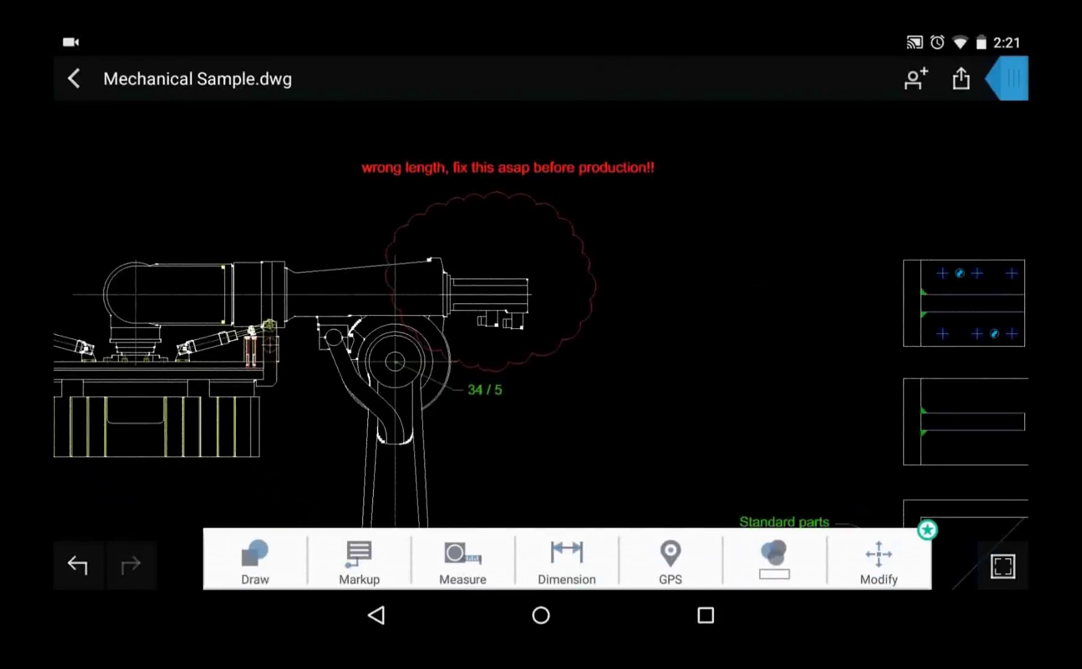
{"action": "left_click", "coordinate": [1007, 79]}
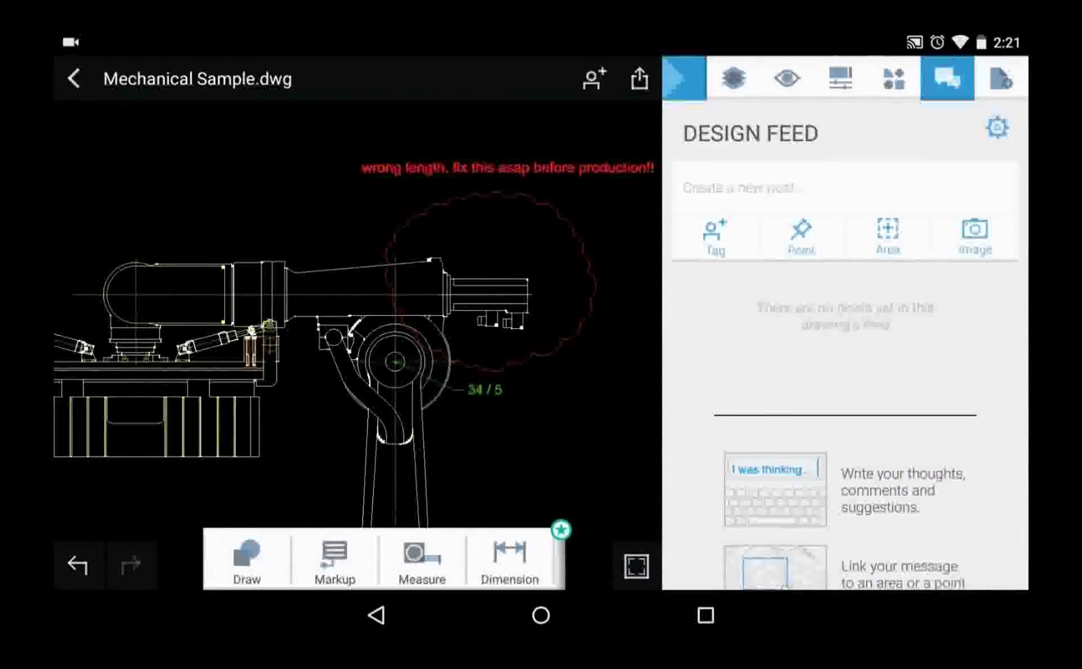
{"action": "left_click", "coordinate": [805, 236]}
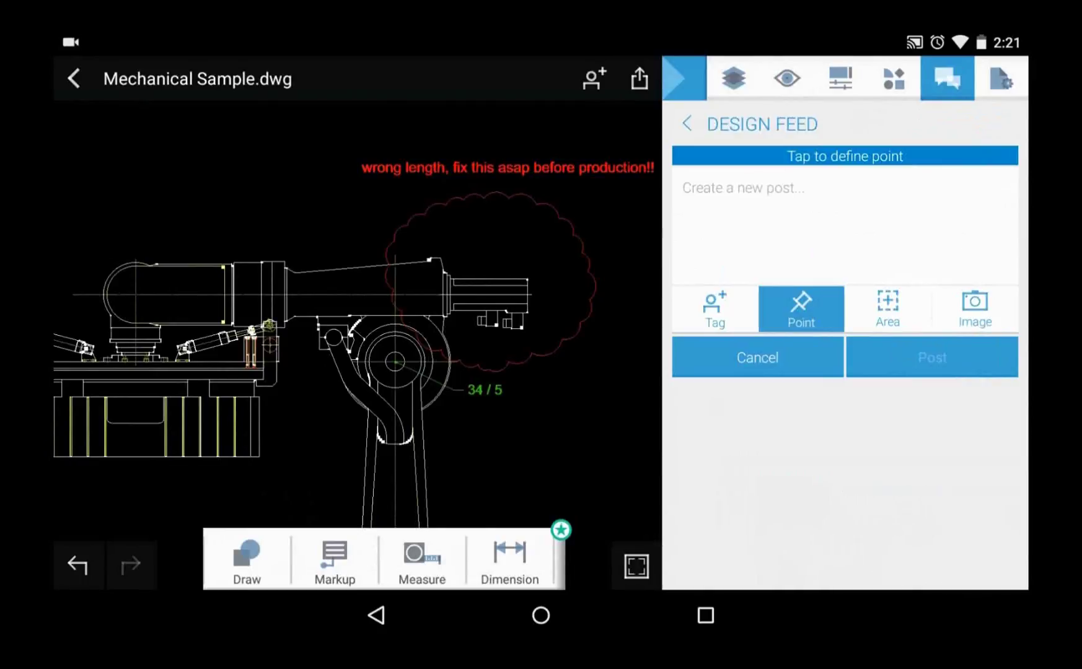
{"action": "left_click", "coordinate": [494, 267]}
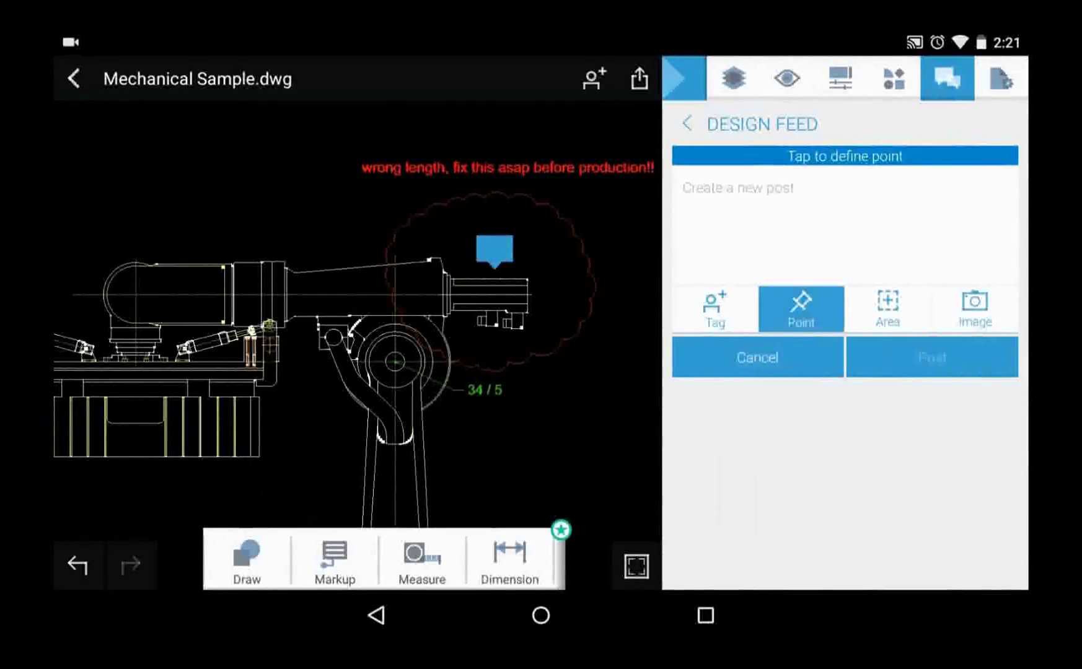
- Enter "level 1 update" as the pinned post's text, publish it and close the Design Feed
{"action": "left_click", "coordinate": [683, 187]}
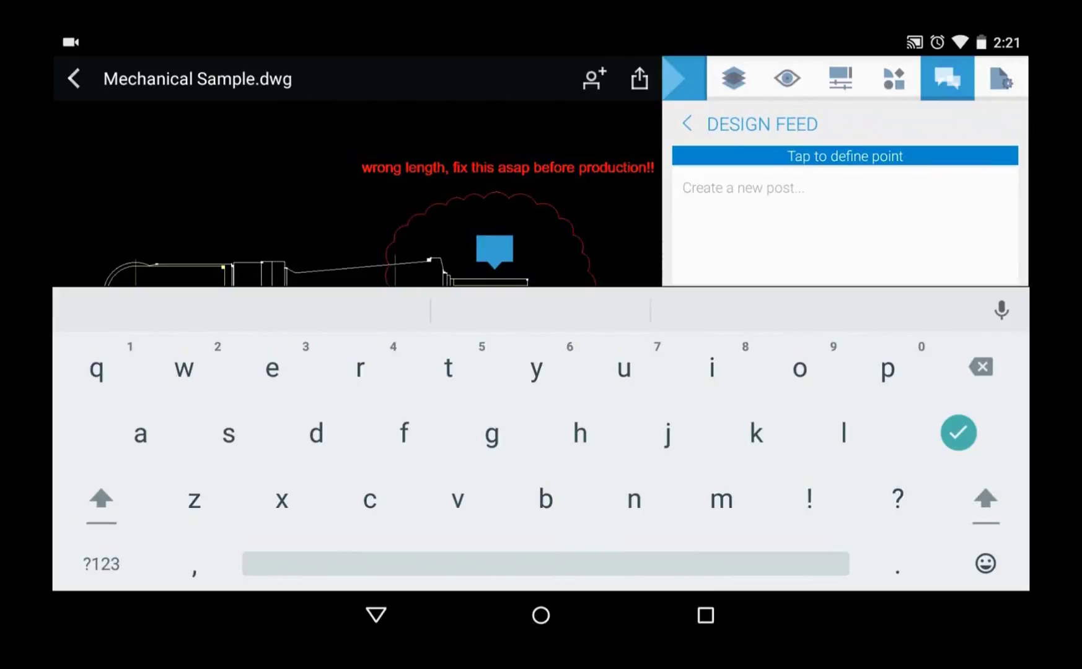
{"action": "mouse_move", "coordinate": [833, 434]}
{"action": "left_mouse_down"}
{"action": "mouse_move", "coordinate": [556, 413]}
{"action": "mouse_move", "coordinate": [442, 500]}
{"action": "mouse_move", "coordinate": [568, 406]}
{"action": "mouse_move", "coordinate": [828, 433]}
{"action": "left_mouse_up"}
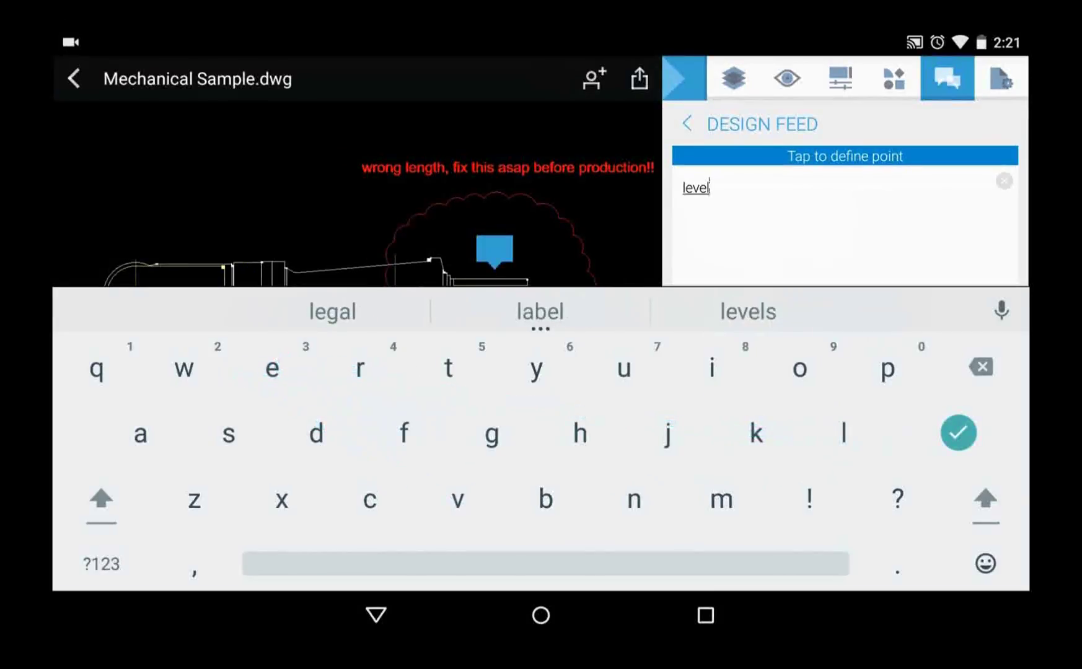
{"action": "type", "text": "1"}
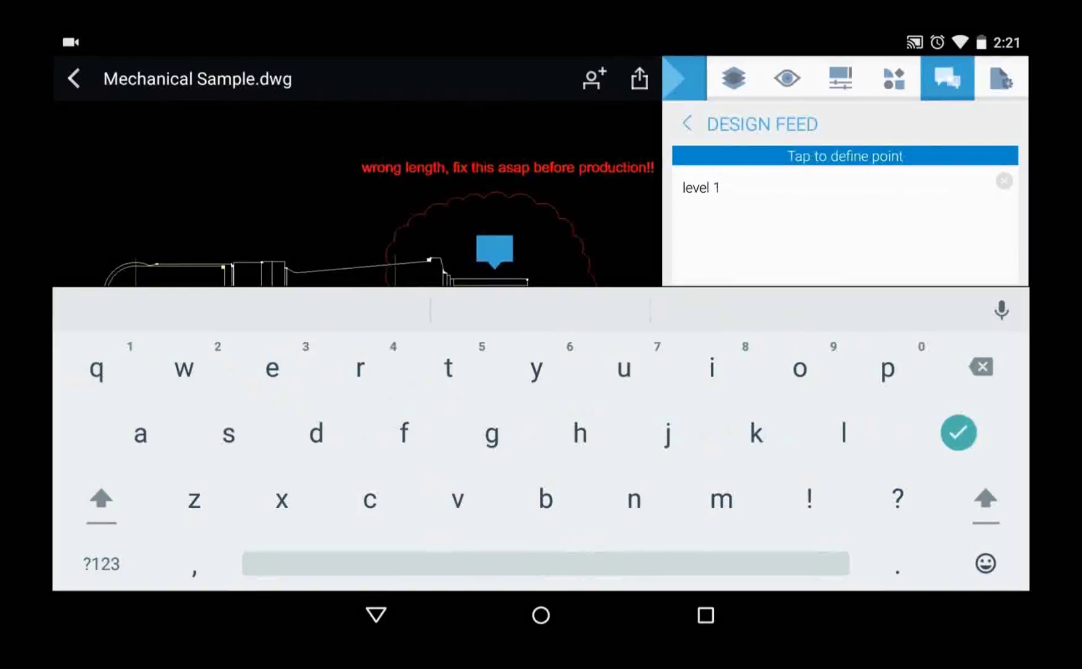
{"action": "mouse_move", "coordinate": [623, 369]}
{"action": "left_mouse_down"}
{"action": "mouse_move", "coordinate": [862, 365]}
{"action": "mouse_move", "coordinate": [430, 382]}
{"action": "mouse_move", "coordinate": [246, 370]}
{"action": "left_mouse_up"}
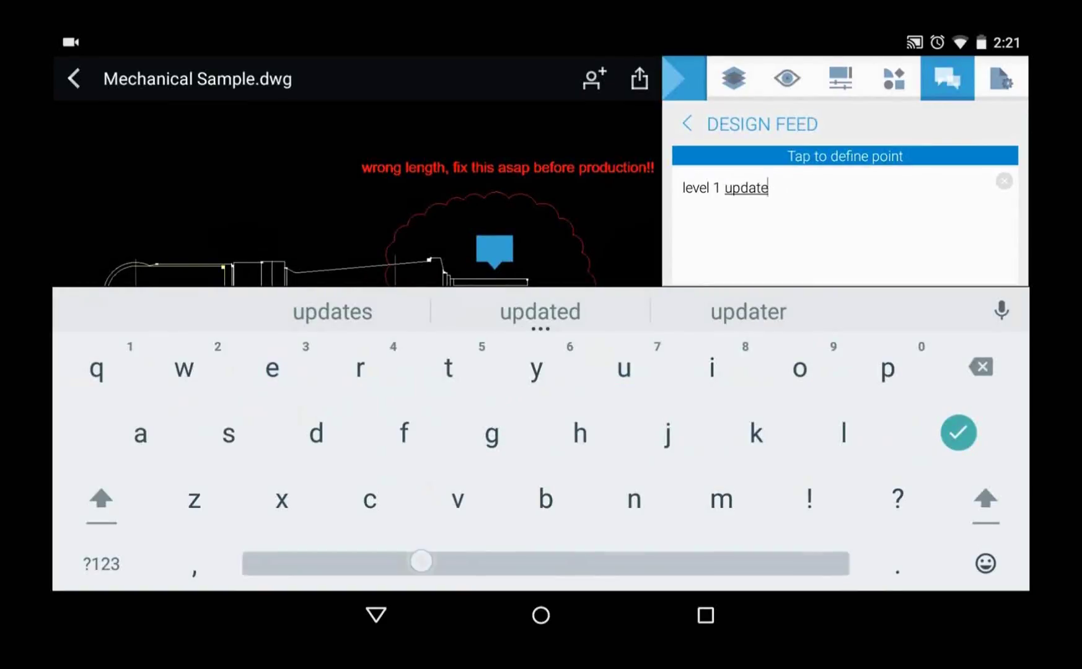
{"action": "left_click", "coordinate": [101, 564]}
{"action": "type", "text": "-"}
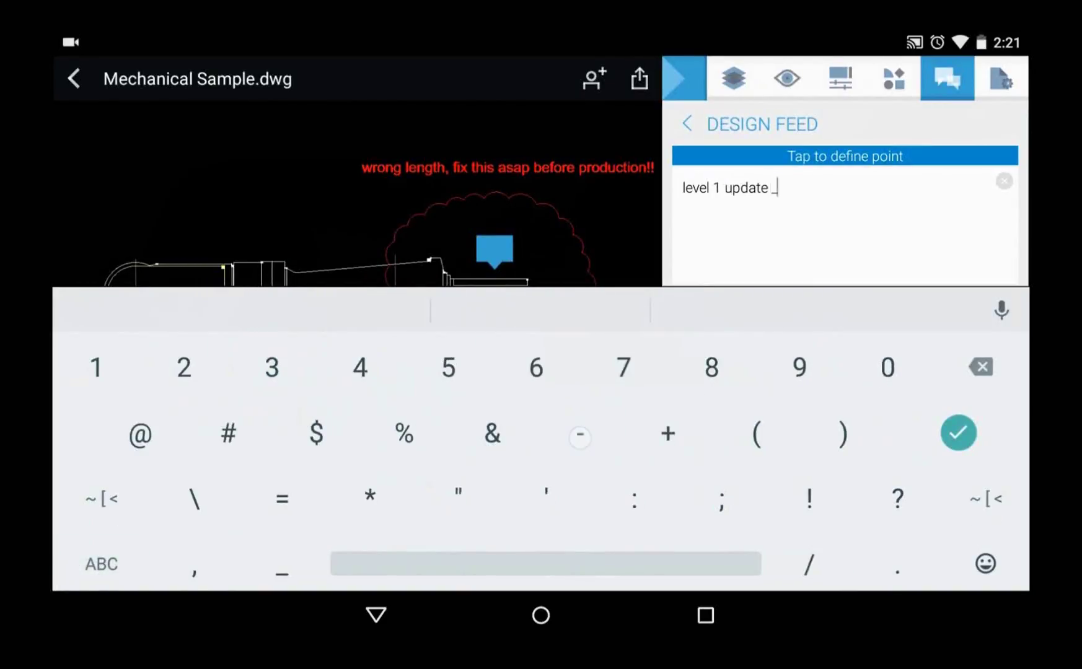
{"action": "key", "text": "BackSpace"}
{"action": "key", "text": "BackSpace"}
{"action": "key", "text": "Return"}
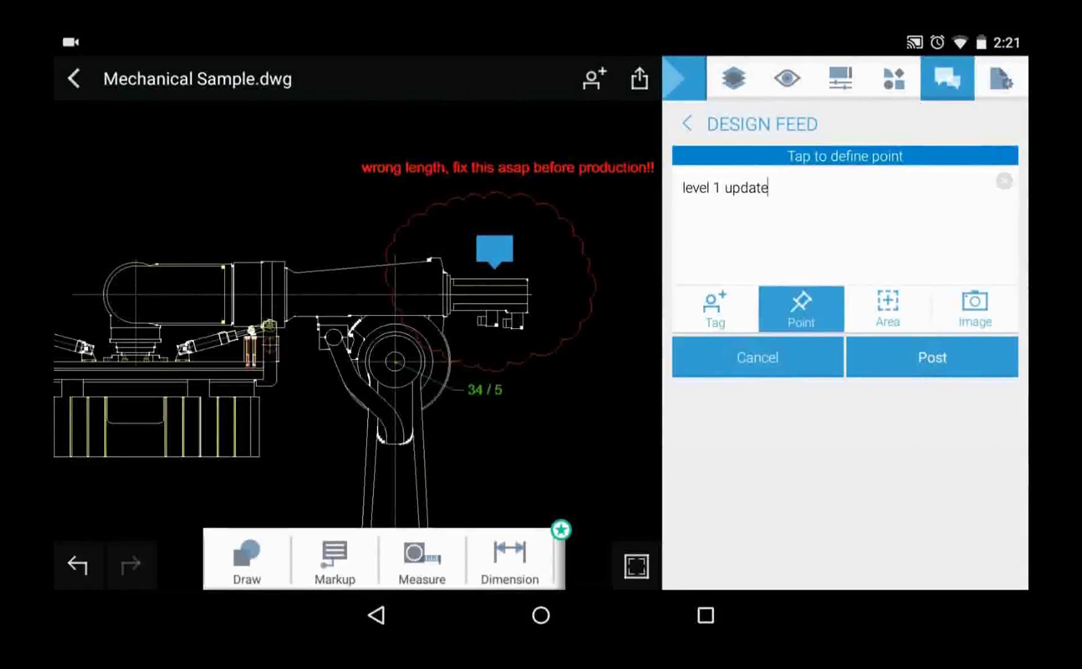
{"action": "left_click", "coordinate": [939, 362]}
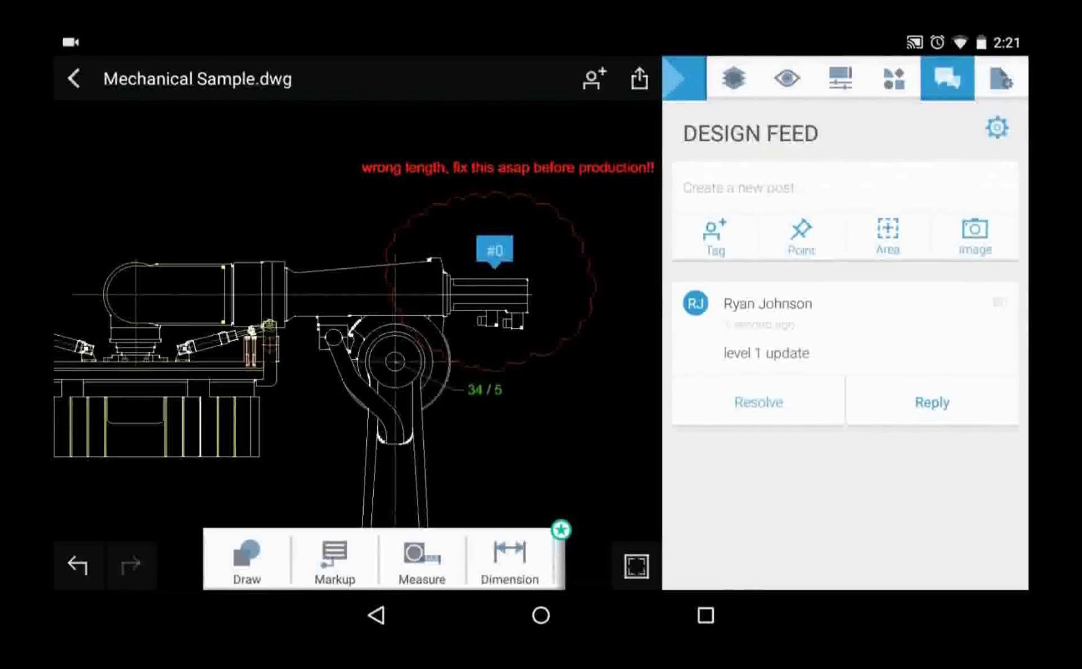
{"action": "left_click", "coordinate": [685, 78]}
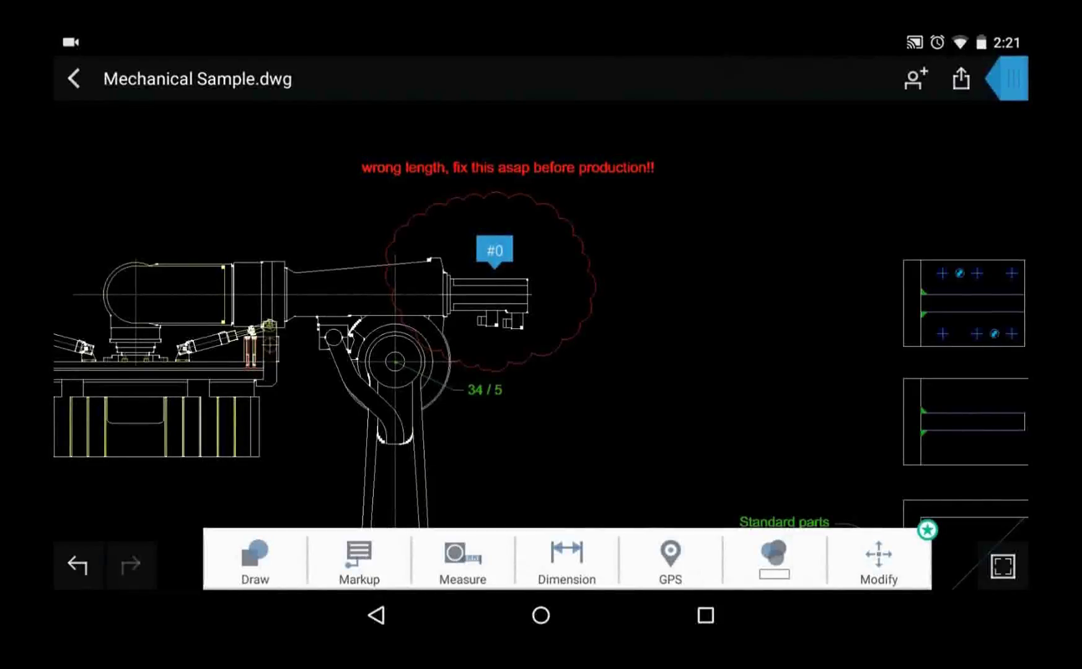
- Look at the drawing's export formats and its sharing options, dismissing both dialogs without sending anything
{"action": "left_click", "coordinate": [960, 78]}
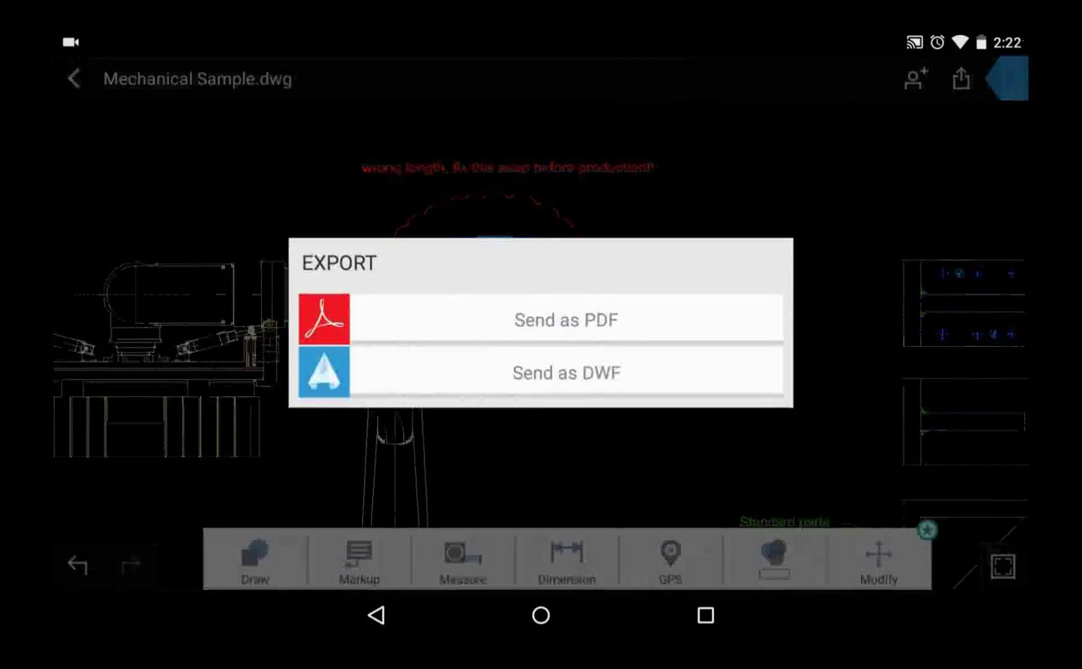
{"action": "left_click", "coordinate": [376, 615]}
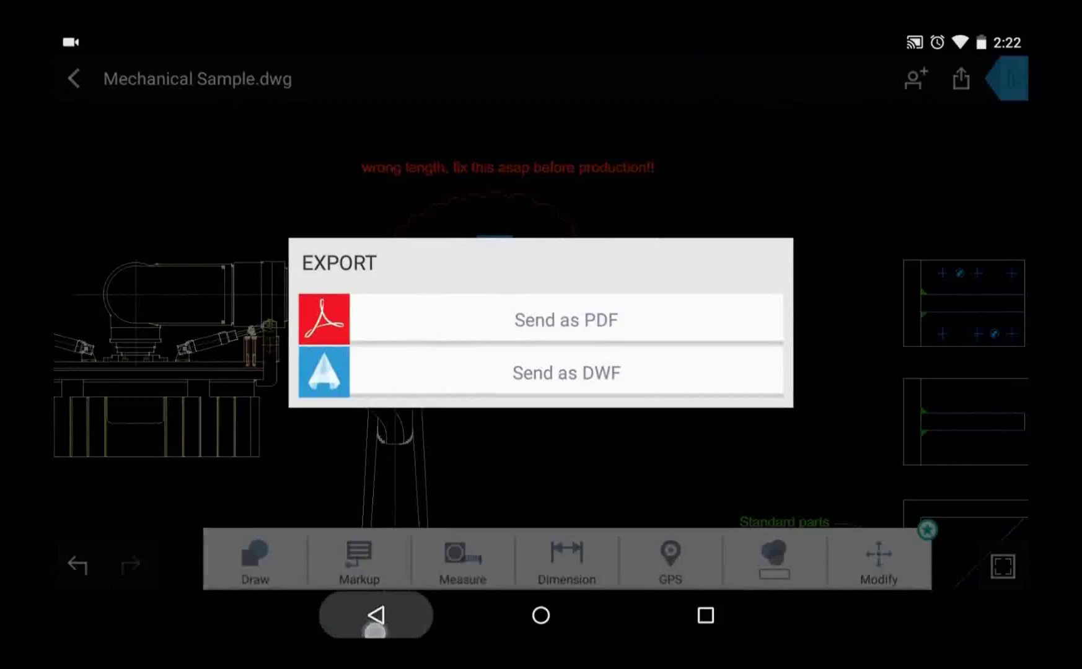
{"action": "left_click", "coordinate": [915, 79]}
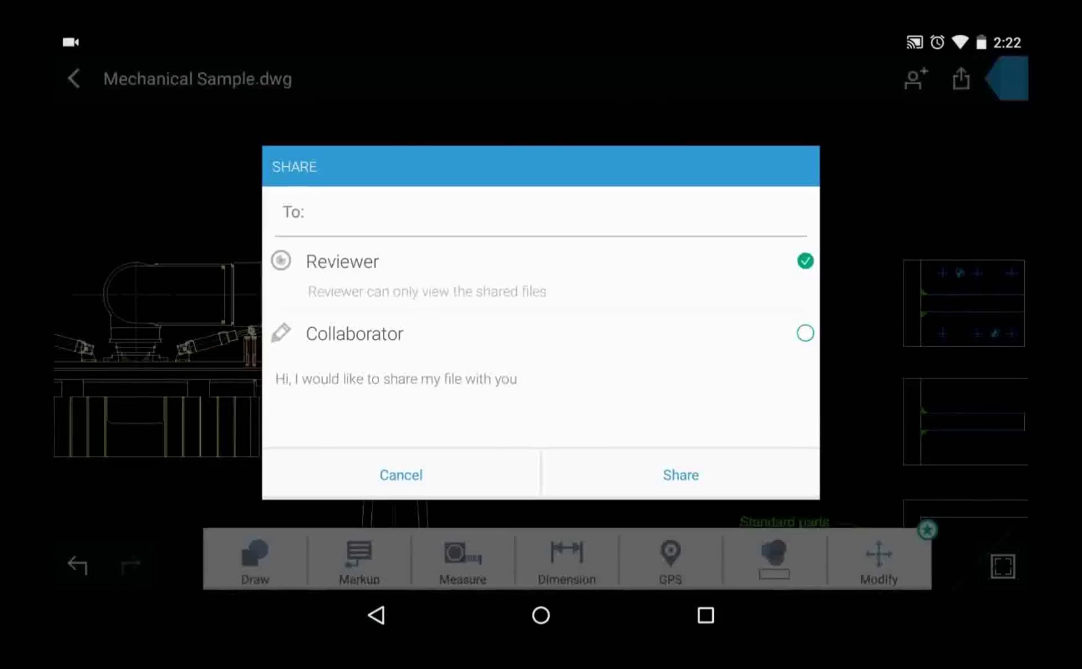
{"action": "left_click", "coordinate": [376, 616]}
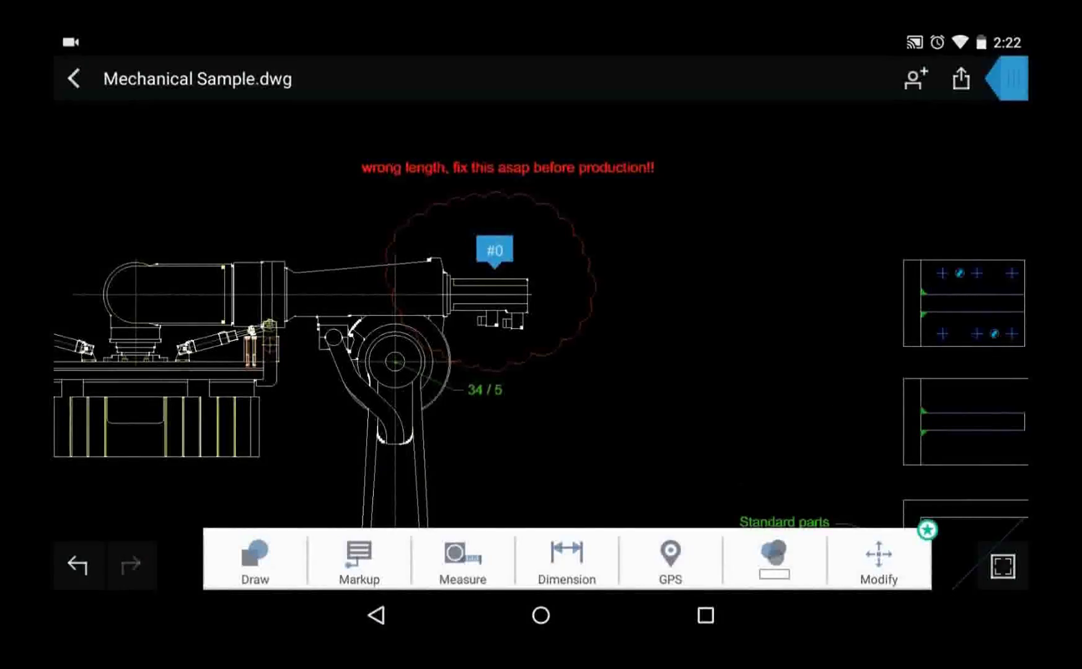
- Zoom the drawing to its extents to view the whole layout
{"action": "left_click", "coordinate": [1007, 79]}
{"action": "left_click", "coordinate": [786, 78]}
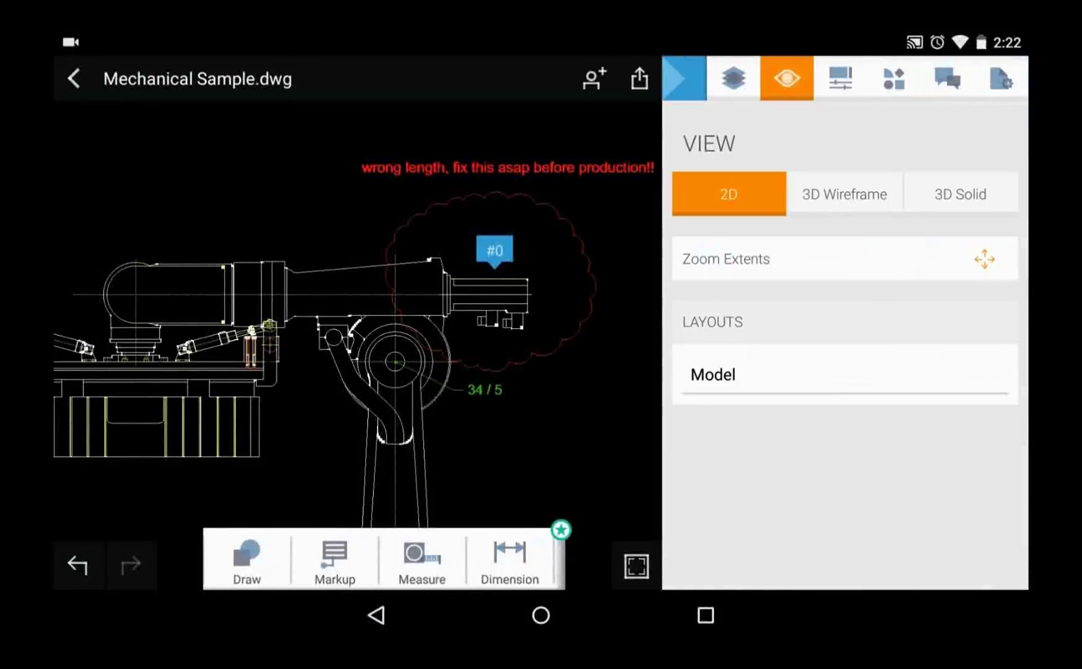
{"action": "left_click", "coordinate": [725, 259]}
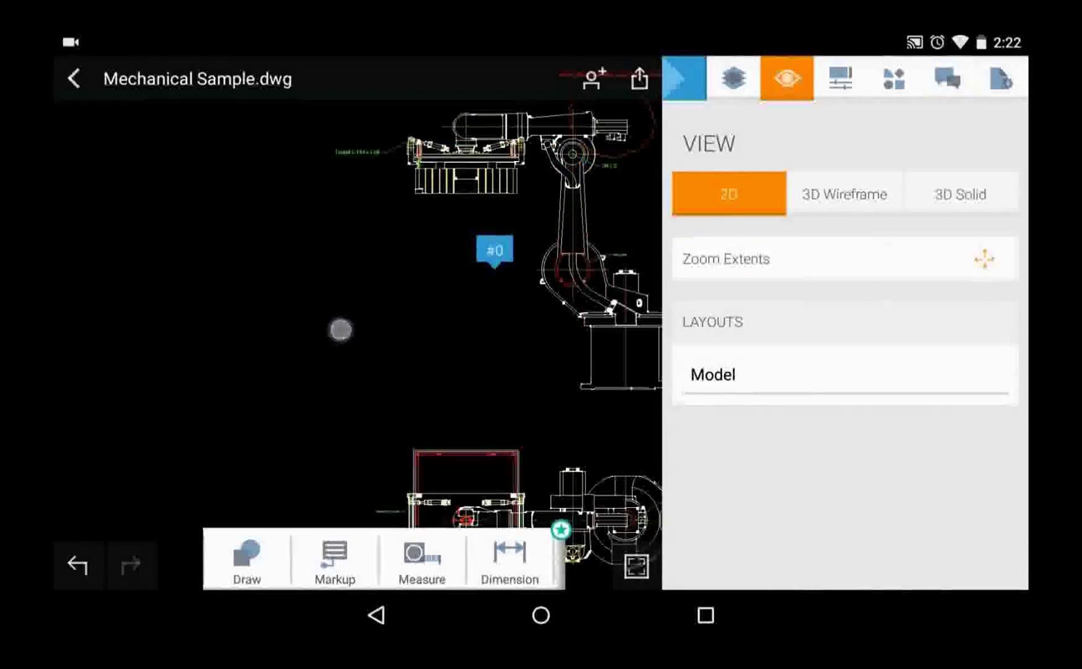
{"action": "left_click", "coordinate": [684, 78]}
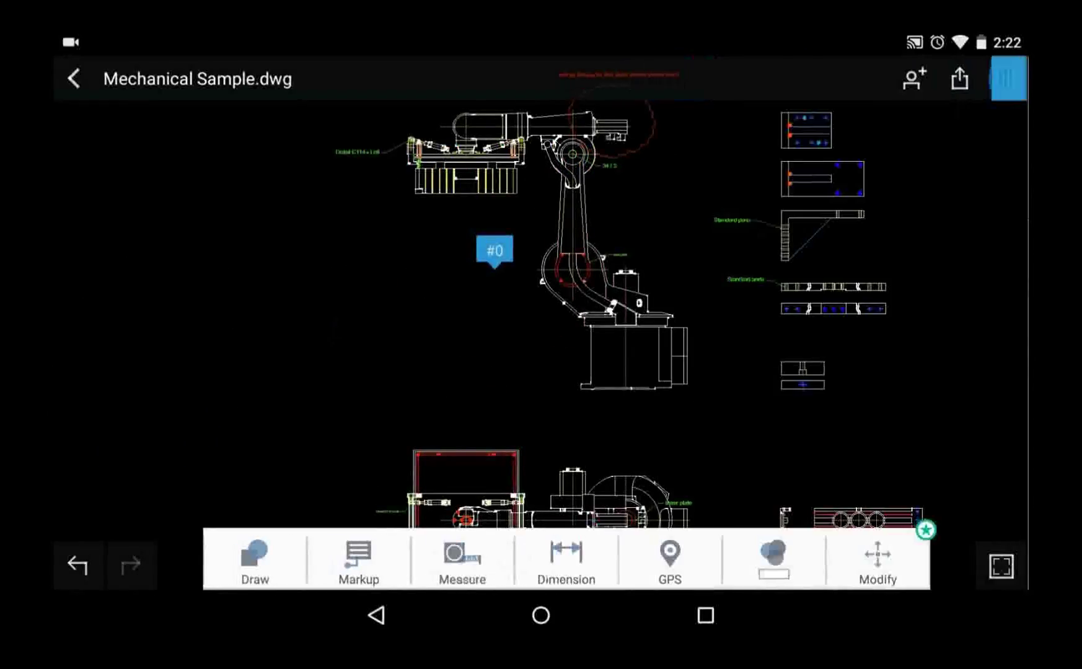
{"action": "left_click_drag", "start_coordinate": [912, 240], "coordinate": [773, 268]}
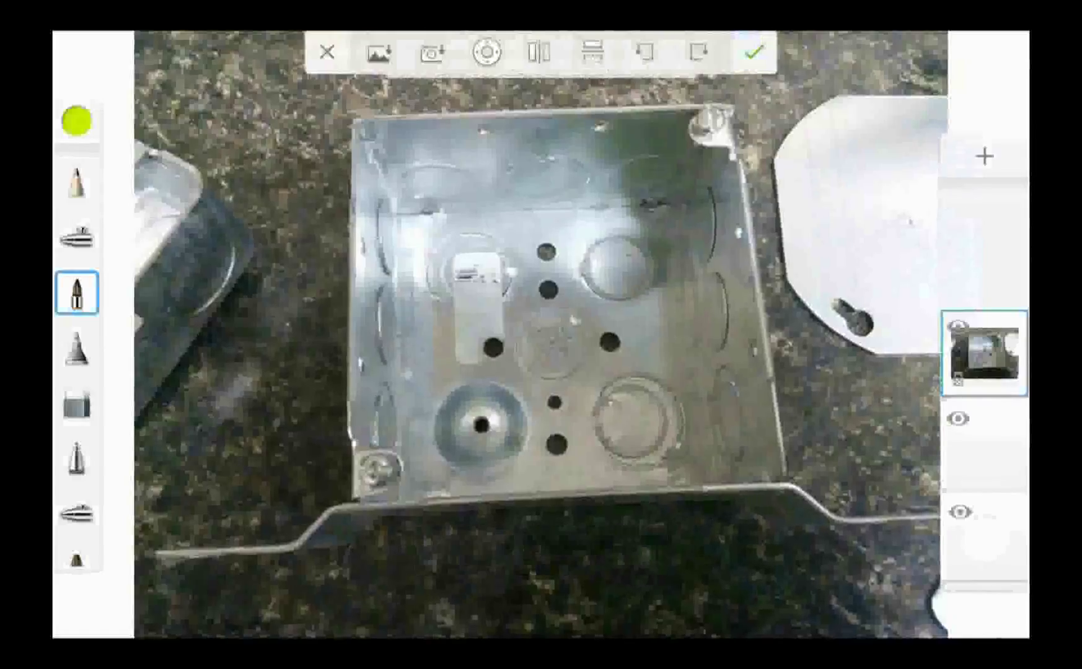
- In SketchBook, move the empty layer above the photo and pencil a yellow-green dashed centreline across the box with an opposing vertical arrow on each side
{"action": "left_click_drag", "start_coordinate": [984, 449], "coordinate": [984, 352]}
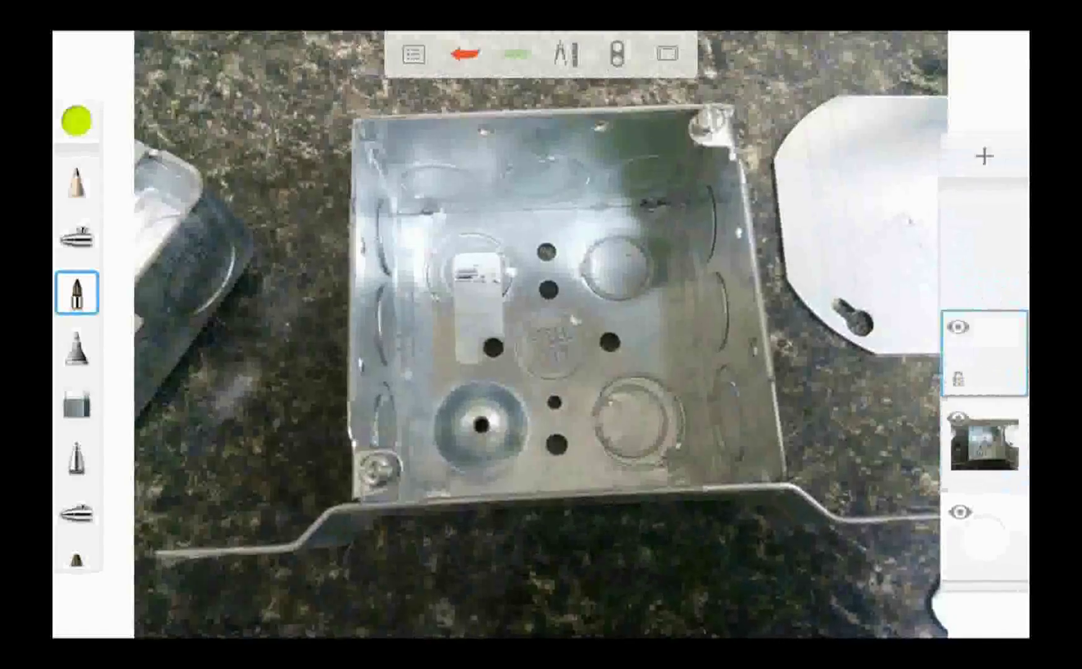
{"action": "left_click", "coordinate": [77, 183]}
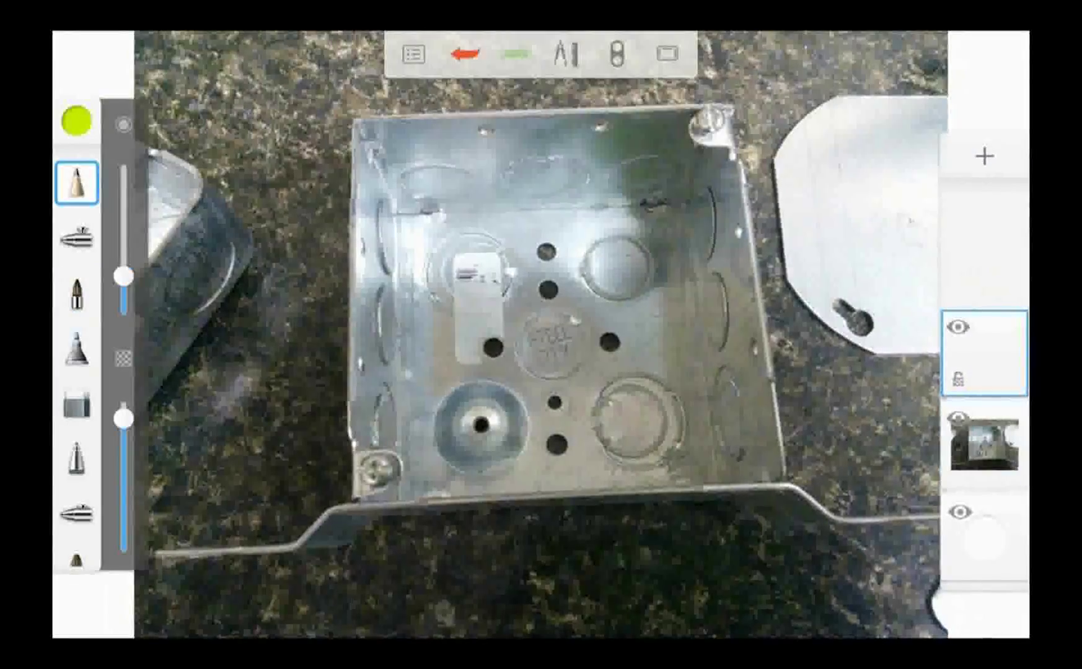
{"action": "left_click_drag", "start_coordinate": [124, 276], "coordinate": [123, 256]}
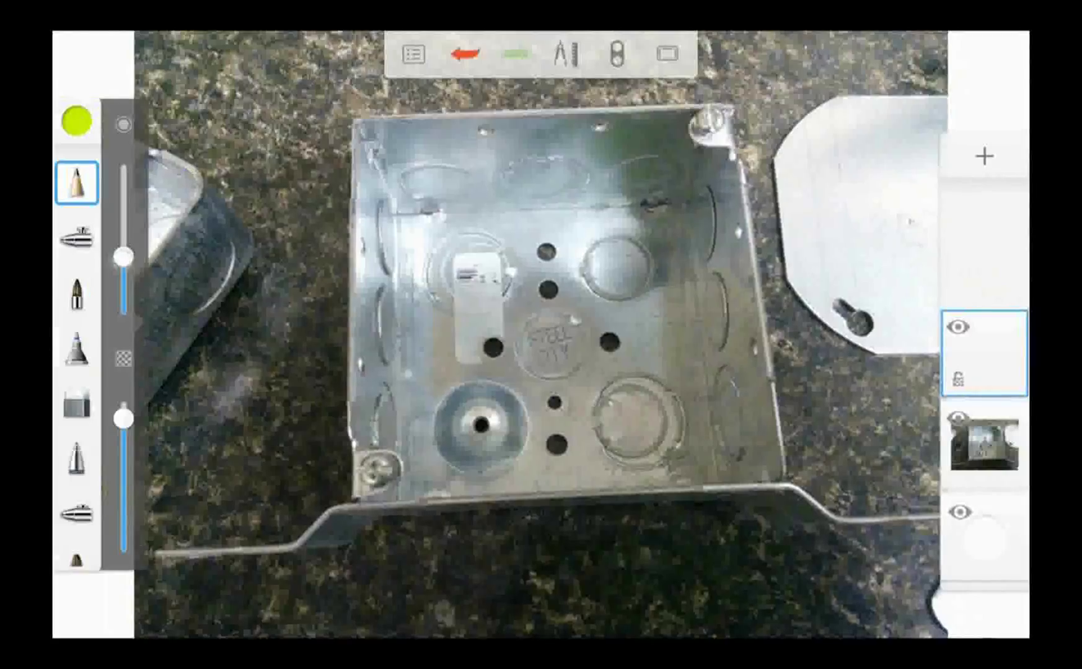
{"action": "left_click_drag", "start_coordinate": [282, 322], "coordinate": [818, 317]}
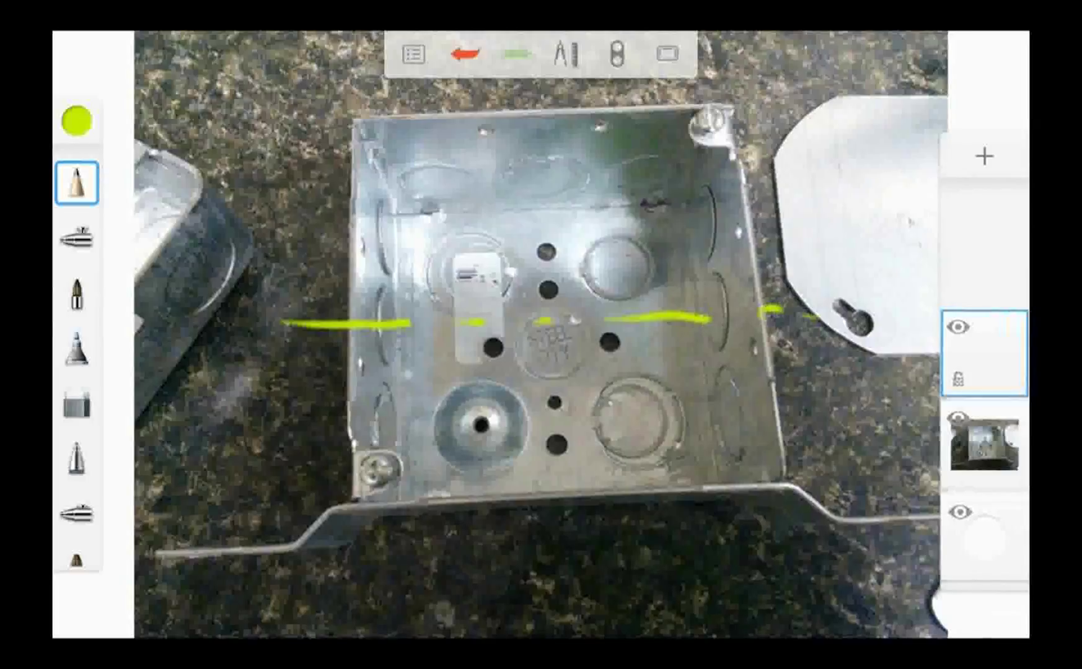
{"action": "mouse_move", "coordinate": [376, 437]}
{"action": "left_mouse_down"}
{"action": "mouse_move", "coordinate": [366, 202]}
{"action": "mouse_move", "coordinate": [379, 244]}
{"action": "mouse_move", "coordinate": [370, 252]}
{"action": "left_mouse_up"}
{"action": "mouse_move", "coordinate": [700, 176]}
{"action": "left_mouse_down"}
{"action": "mouse_move", "coordinate": [744, 410]}
{"action": "mouse_move", "coordinate": [721, 381]}
{"action": "mouse_move", "coordinate": [738, 397]}
{"action": "left_mouse_up"}
- Using a thicker brush in orange, write "FLIP" below the box and circle its two corner screws
{"action": "left_click", "coordinate": [76, 293]}
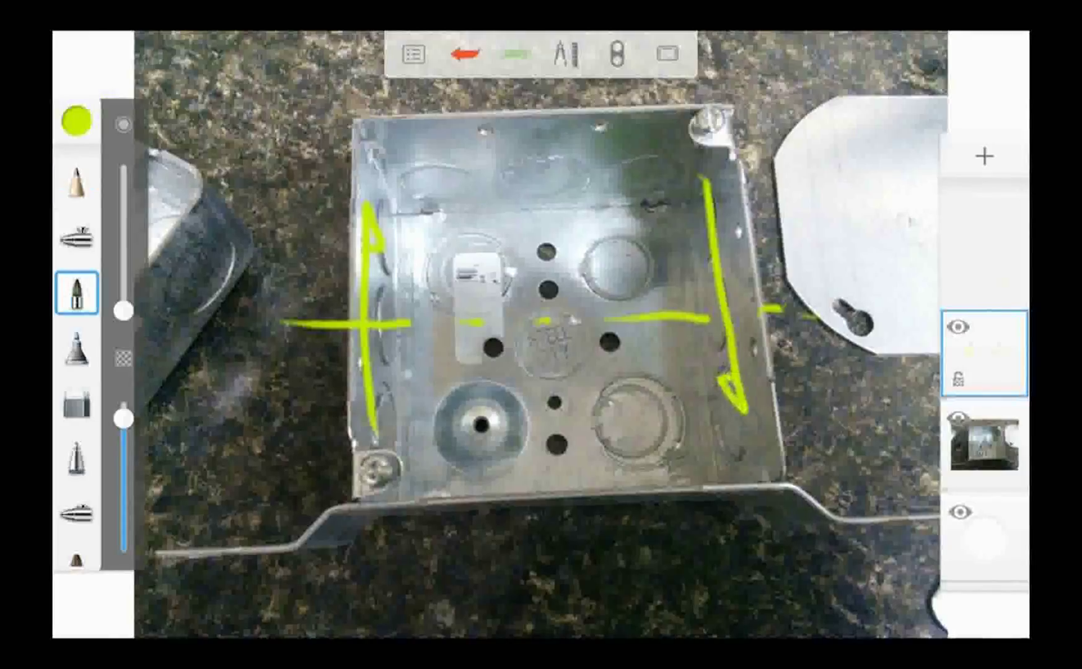
{"action": "left_click", "coordinate": [76, 120]}
{"action": "left_click_drag", "start_coordinate": [167, 234], "coordinate": [345, 242]}
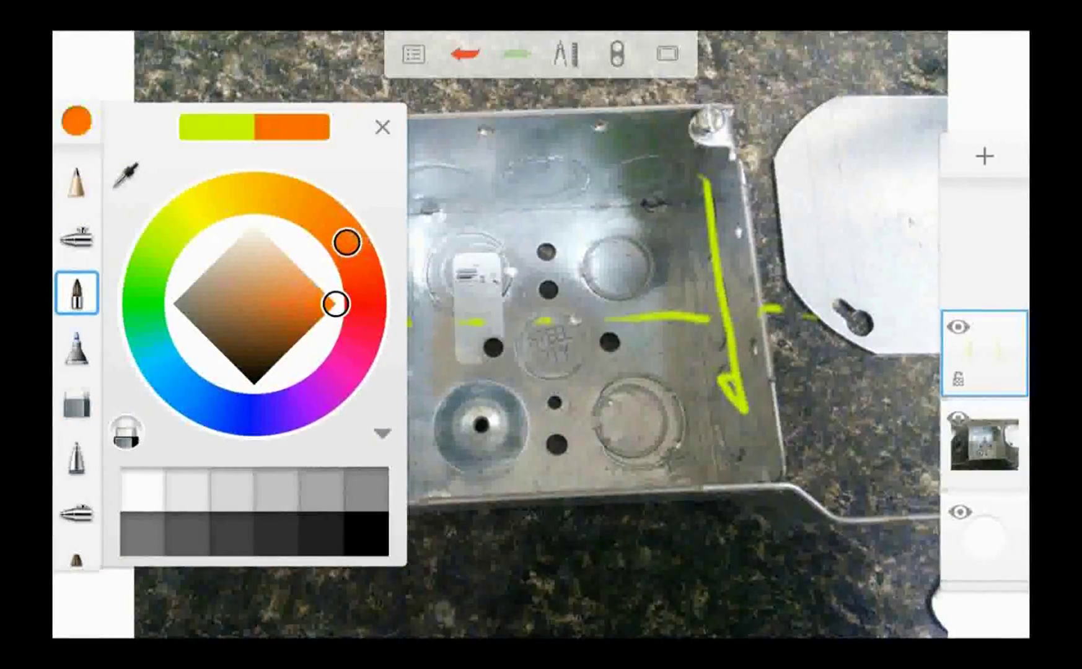
{"action": "left_click", "coordinate": [382, 127]}
{"action": "mouse_move", "coordinate": [477, 499]}
{"action": "left_mouse_down"}
{"action": "mouse_move", "coordinate": [477, 538]}
{"action": "mouse_move", "coordinate": [483, 487]}
{"action": "mouse_move", "coordinate": [508, 479]}
{"action": "left_mouse_up"}
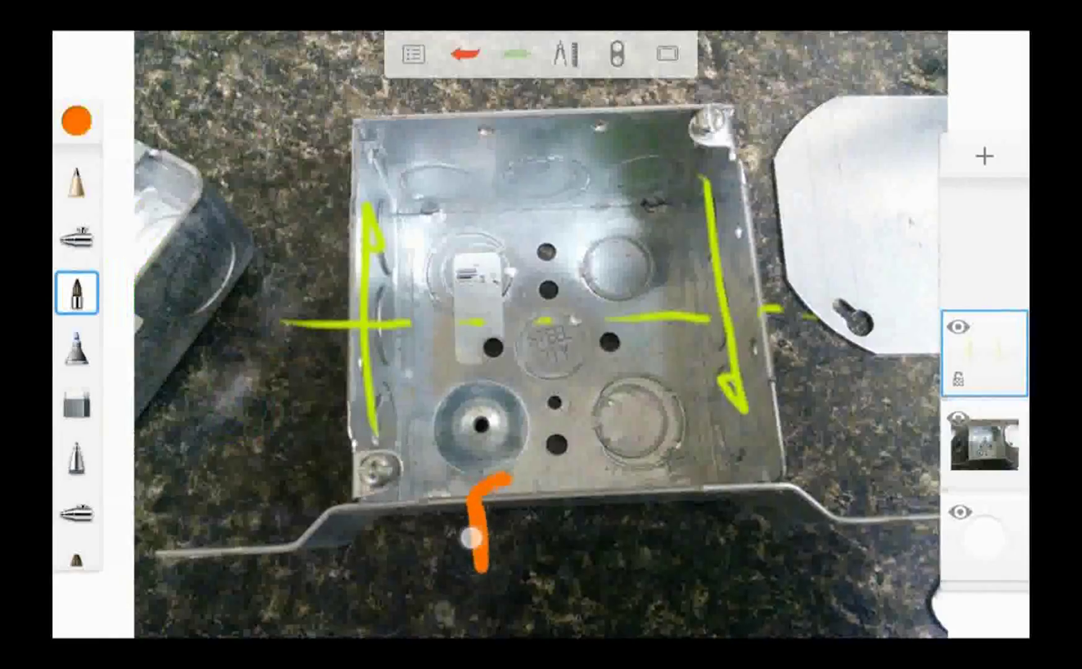
{"action": "left_click_drag", "start_coordinate": [466, 533], "coordinate": [527, 534]}
{"action": "mouse_move", "coordinate": [540, 490]}
{"action": "left_mouse_down"}
{"action": "mouse_move", "coordinate": [546, 545]}
{"action": "mouse_move", "coordinate": [586, 565]}
{"action": "left_mouse_up"}
{"action": "left_click_drag", "start_coordinate": [604, 497], "coordinate": [605, 565]}
{"action": "mouse_move", "coordinate": [651, 566]}
{"action": "left_mouse_down"}
{"action": "mouse_move", "coordinate": [647, 499]}
{"action": "mouse_move", "coordinate": [656, 532]}
{"action": "left_mouse_up"}
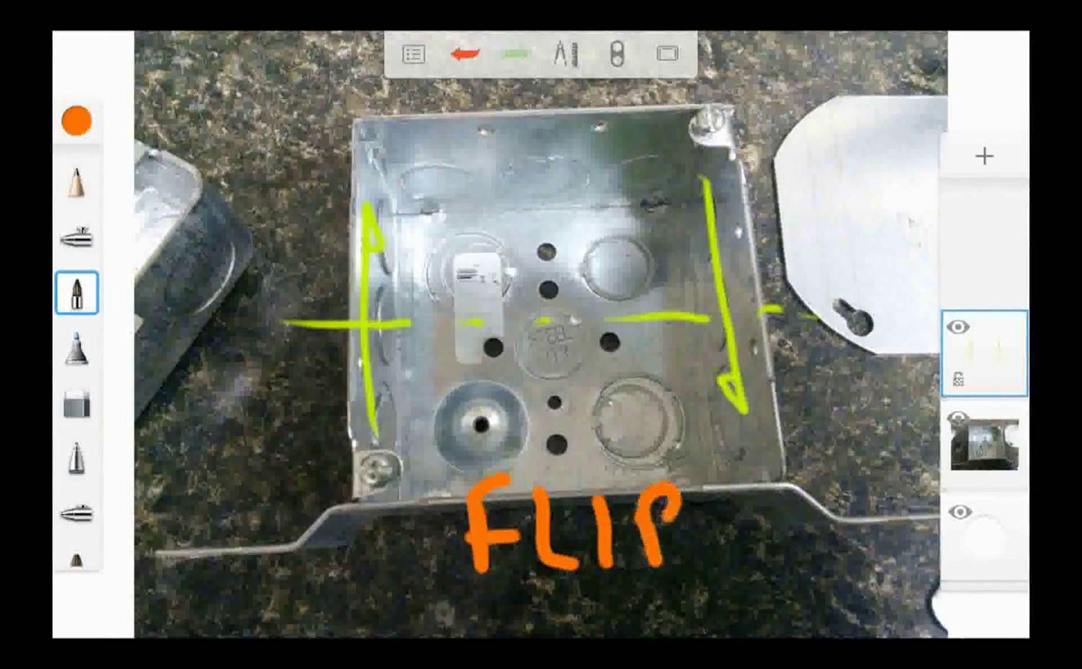
{"action": "mouse_move", "coordinate": [338, 458]}
{"action": "left_mouse_down"}
{"action": "mouse_move", "coordinate": [326, 515]}
{"action": "mouse_move", "coordinate": [316, 462]}
{"action": "left_mouse_up"}
{"action": "mouse_move", "coordinate": [684, 162]}
{"action": "left_mouse_down"}
{"action": "mouse_move", "coordinate": [678, 93]}
{"action": "mouse_move", "coordinate": [707, 181]}
{"action": "left_mouse_up"}
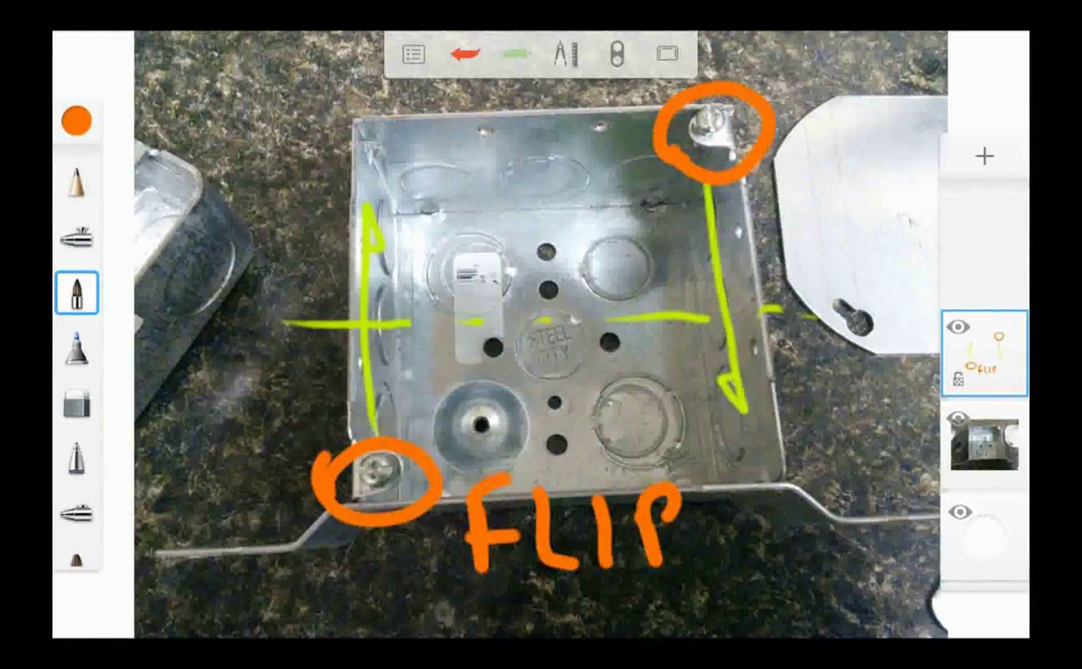
- Hide and show the annotation layer, and do the same with the photo layer, to check each separately
{"action": "left_click", "coordinate": [958, 327]}
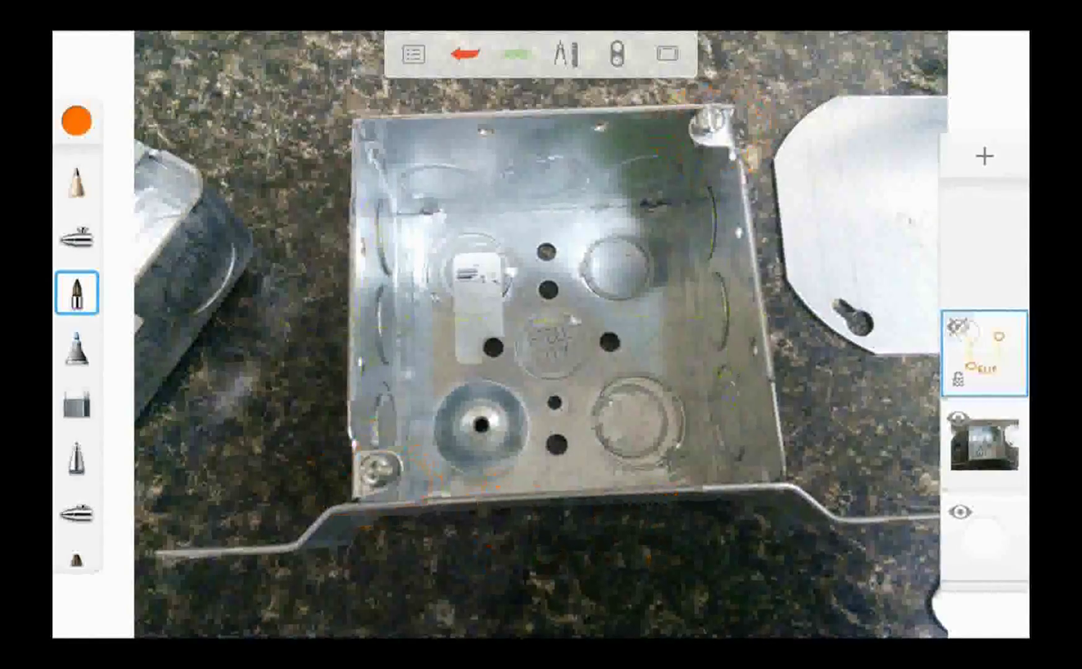
{"action": "left_click", "coordinate": [958, 327]}
{"action": "left_click", "coordinate": [958, 419]}
{"action": "left_click", "coordinate": [958, 418]}
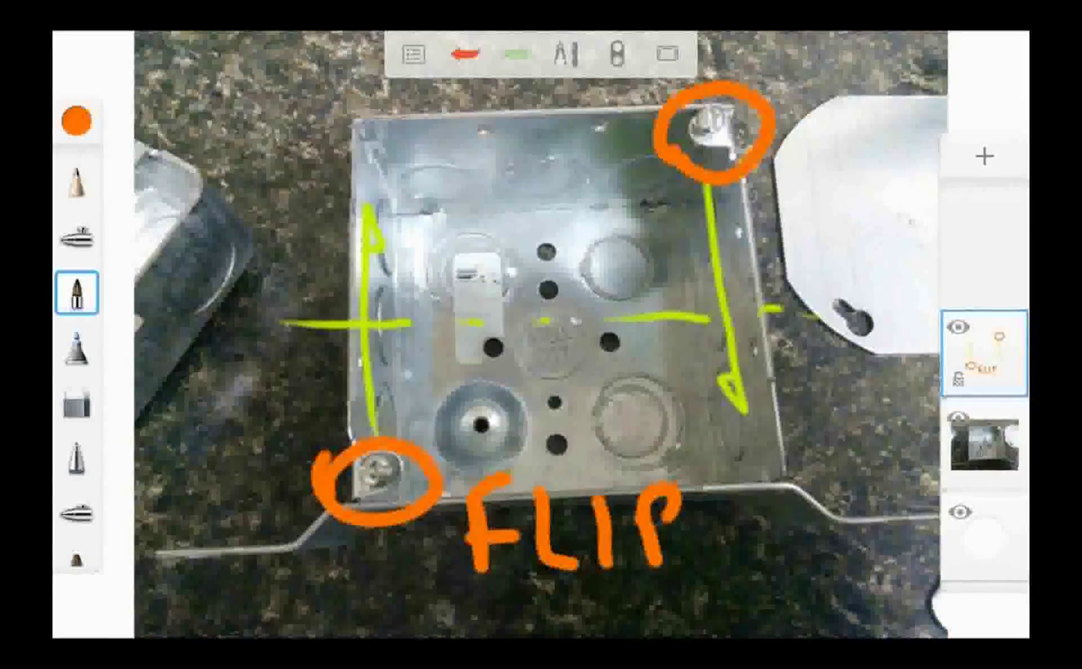
- Share the annotated box sketch to A360, uploading it into the D3VU 2015 project
{"action": "left_click", "coordinate": [413, 54]}
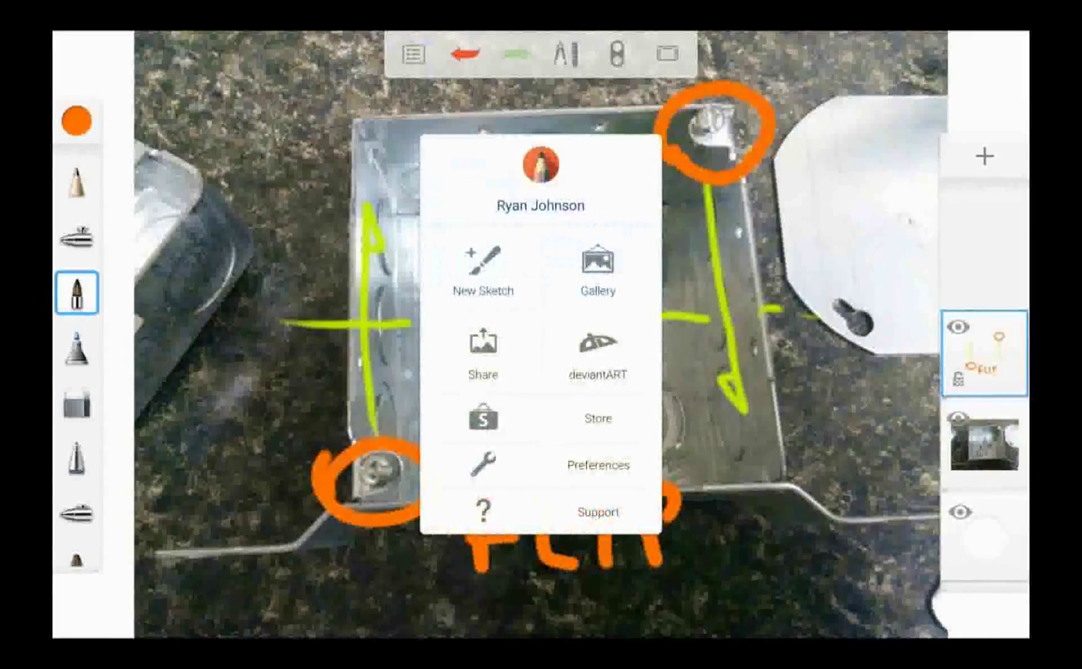
{"action": "left_click", "coordinate": [483, 353]}
{"action": "left_click", "coordinate": [543, 305]}
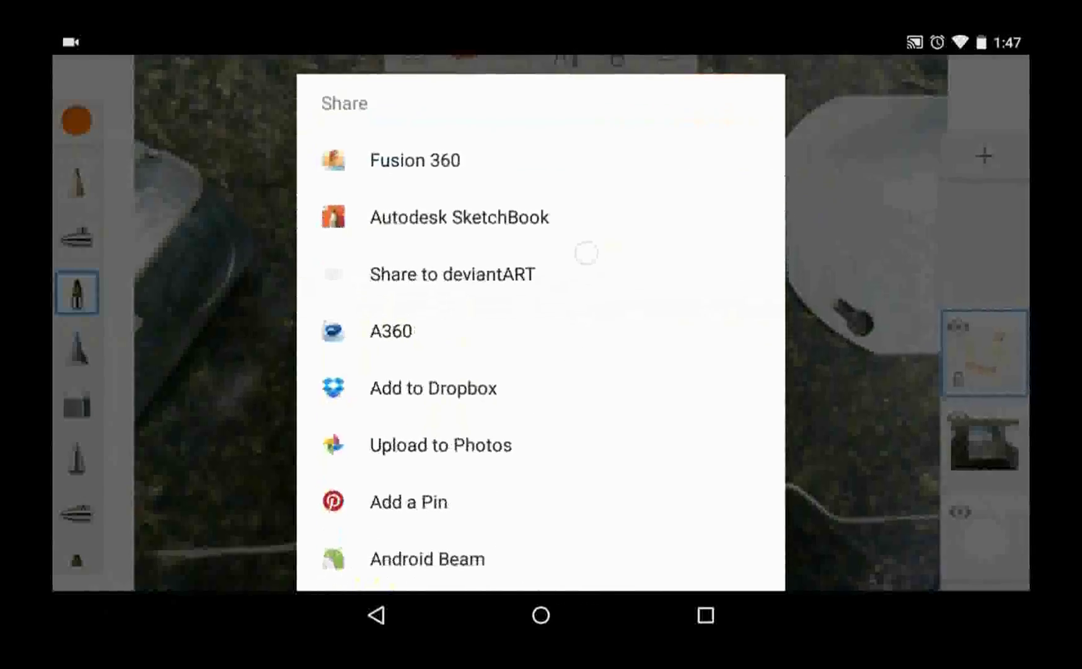
{"action": "left_click", "coordinate": [433, 311]}
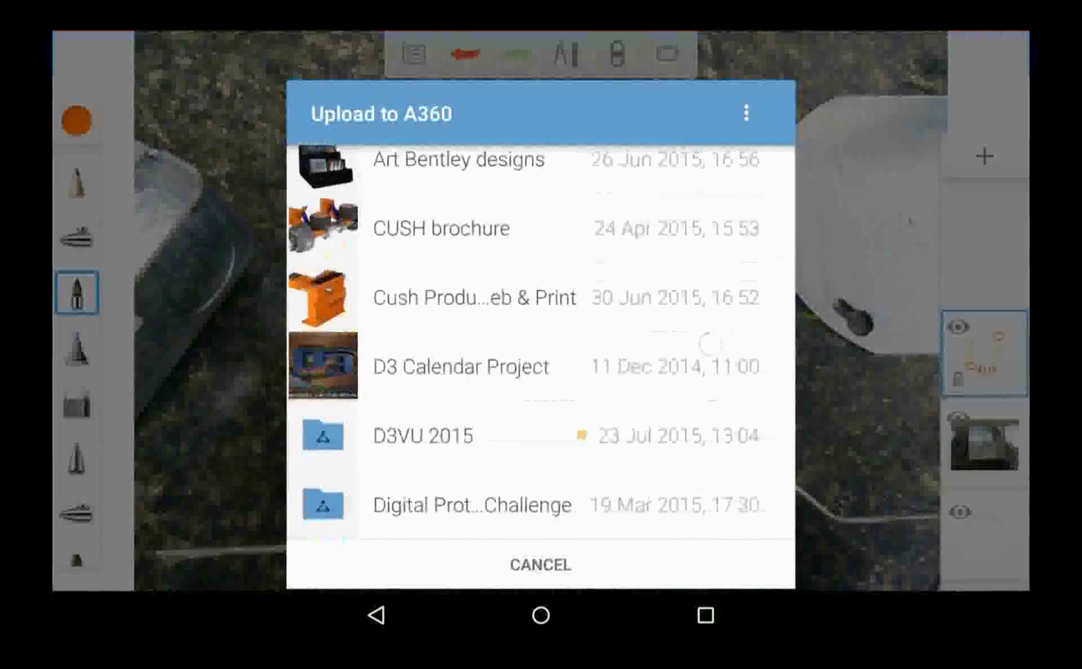
{"action": "scroll", "coordinate": [711, 230], "scroll_direction": "down", "scroll_amount": 1}
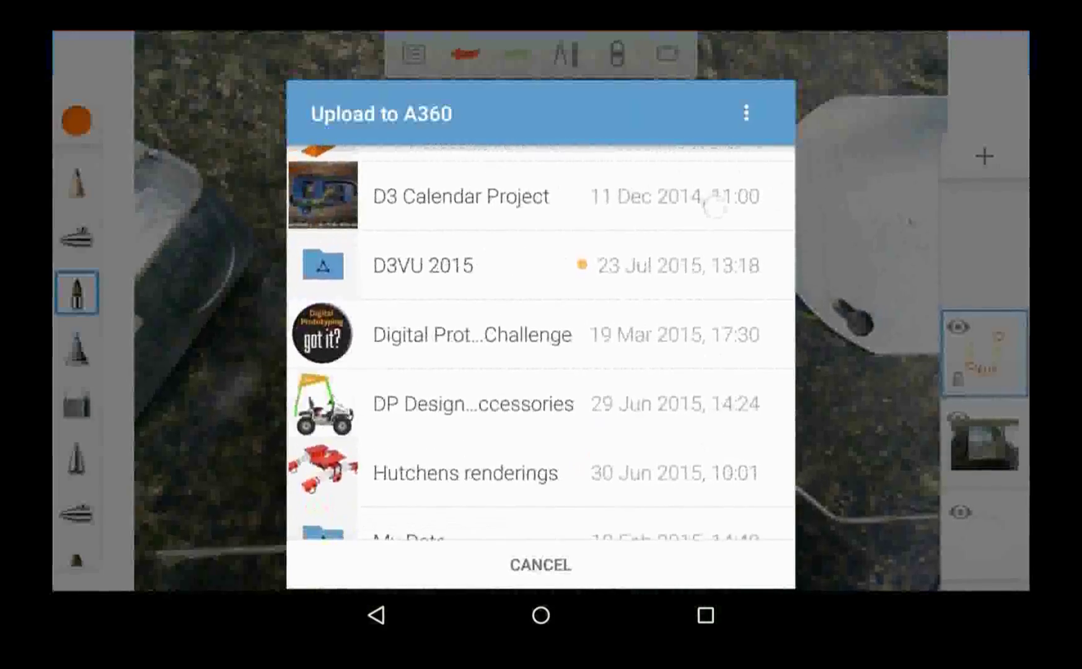
{"action": "left_click", "coordinate": [423, 267]}
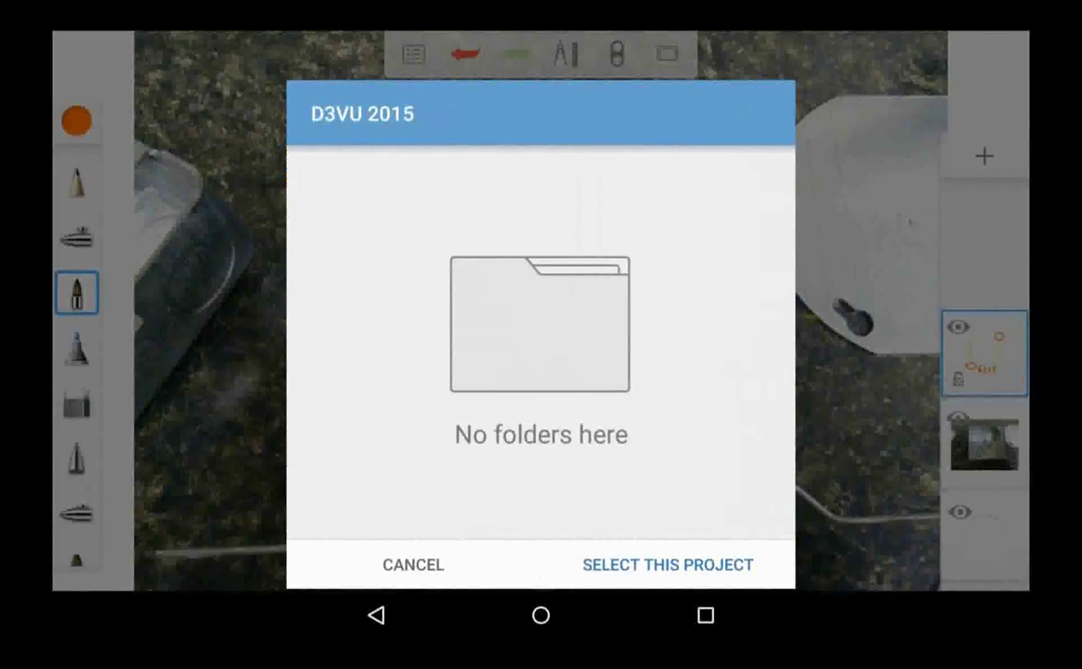
{"action": "left_click", "coordinate": [668, 564]}
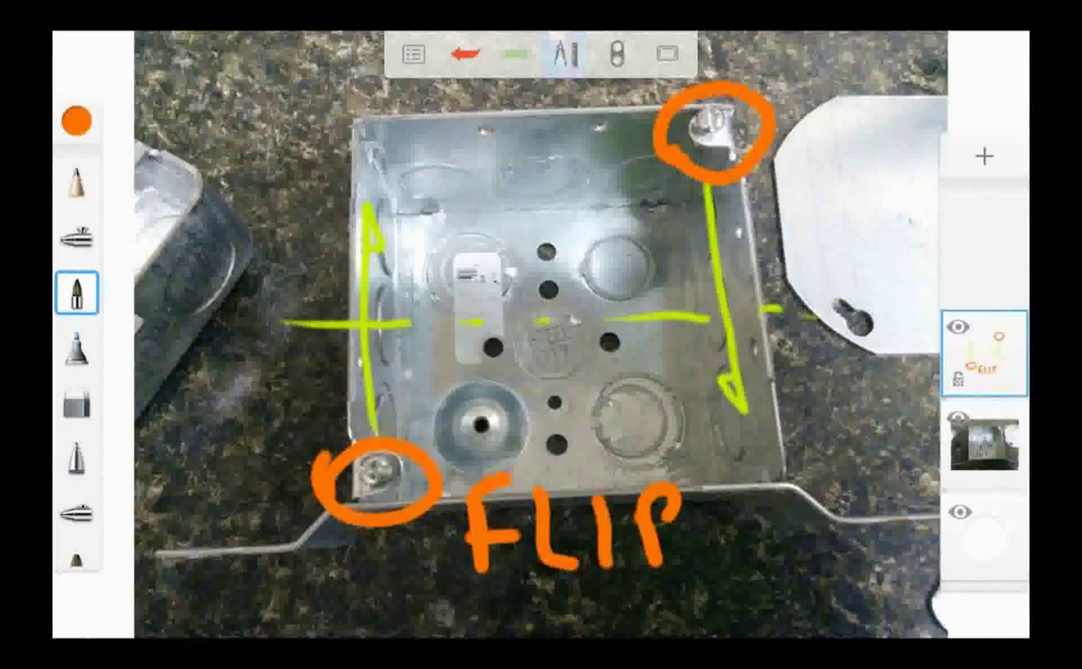
- Open the uploaded sketch in A360 and examine the annotated box image
{"action": "left_click_drag", "start_coordinate": [560, 43], "coordinate": [555, 222]}
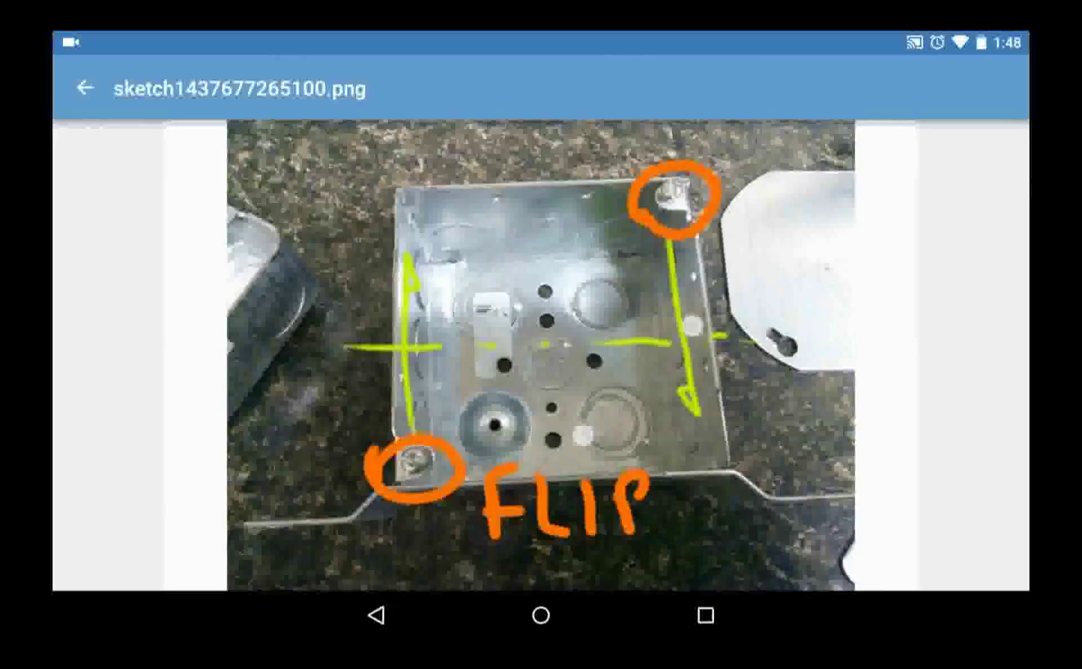
{"action": "double_click", "coordinate": [567, 523]}
{"action": "left_click_drag", "start_coordinate": [720, 202], "coordinate": [788, 258]}
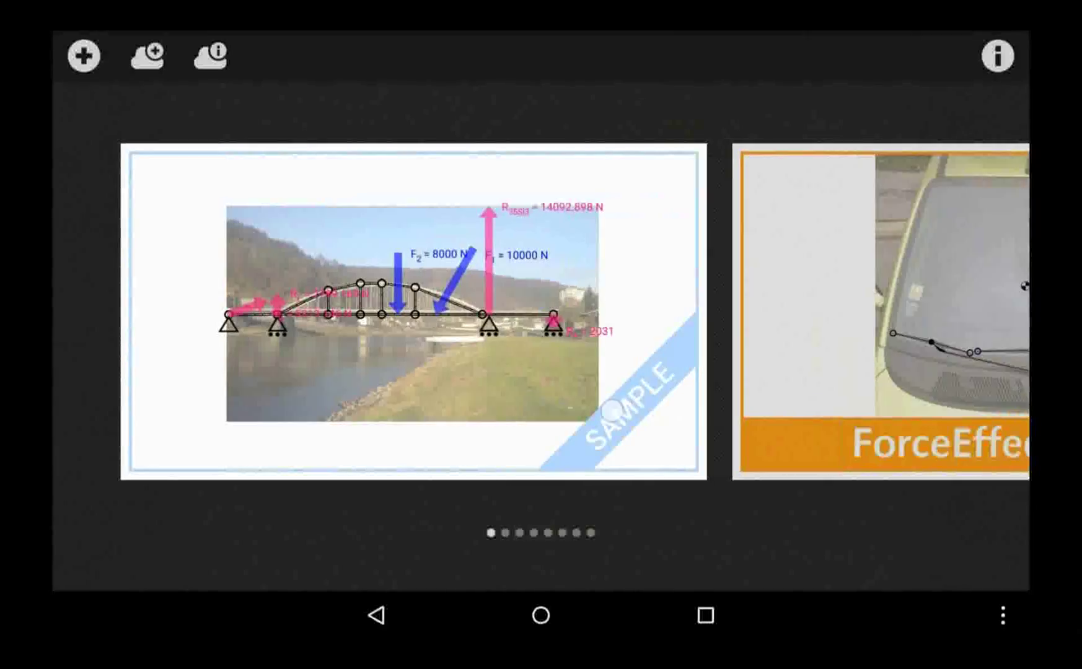
- In ForceEffect, open the roof truss design without the sample banner, inspect a lower chord member's forces, and clear the selection
{"action": "left_click_drag", "start_coordinate": [611, 411], "coordinate": [92, 484]}
{"action": "left_click_drag", "start_coordinate": [898, 384], "coordinate": [799, 366]}
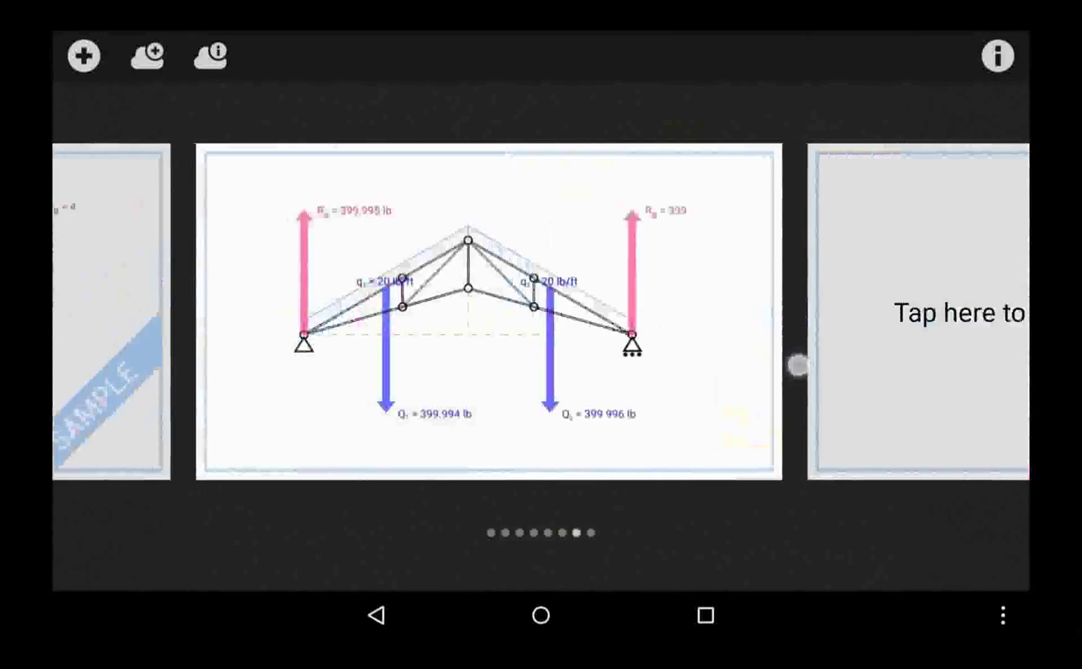
{"action": "left_click", "coordinate": [541, 338]}
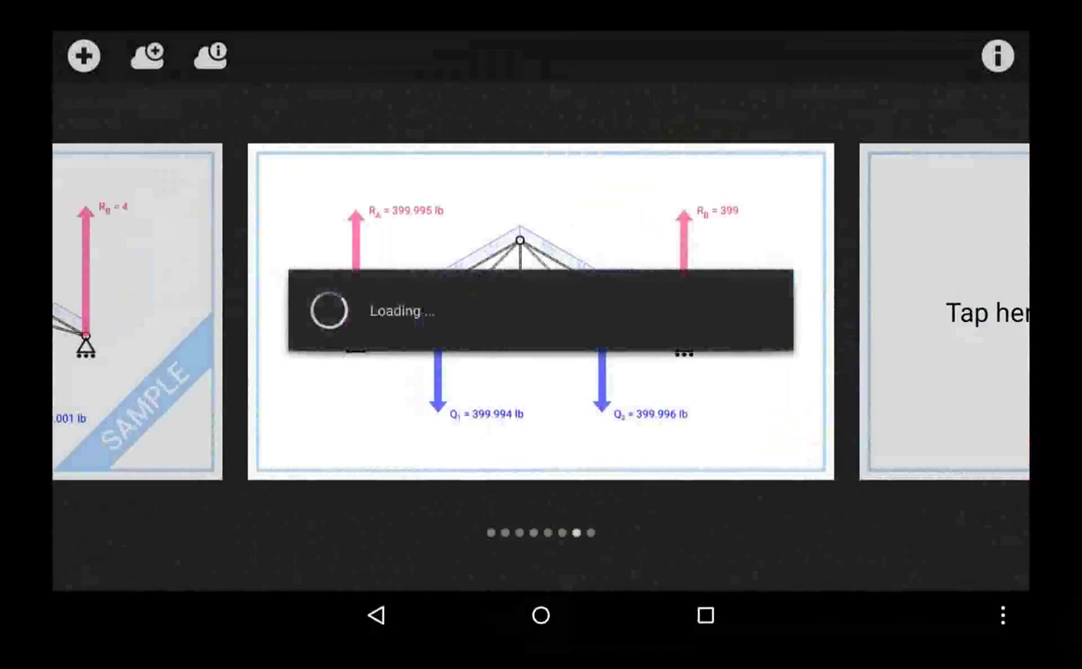
{"action": "left_click_drag", "start_coordinate": [502, 471], "coordinate": [527, 424]}
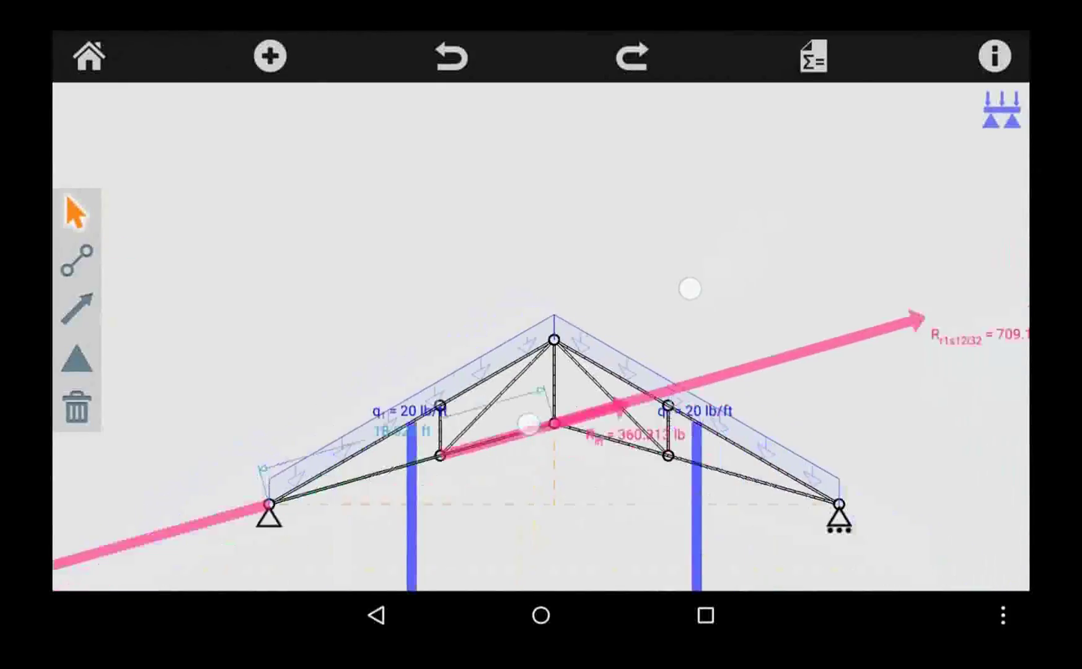
{"action": "left_click_drag", "start_coordinate": [690, 288], "coordinate": [649, 235]}
{"action": "left_click", "coordinate": [850, 436]}
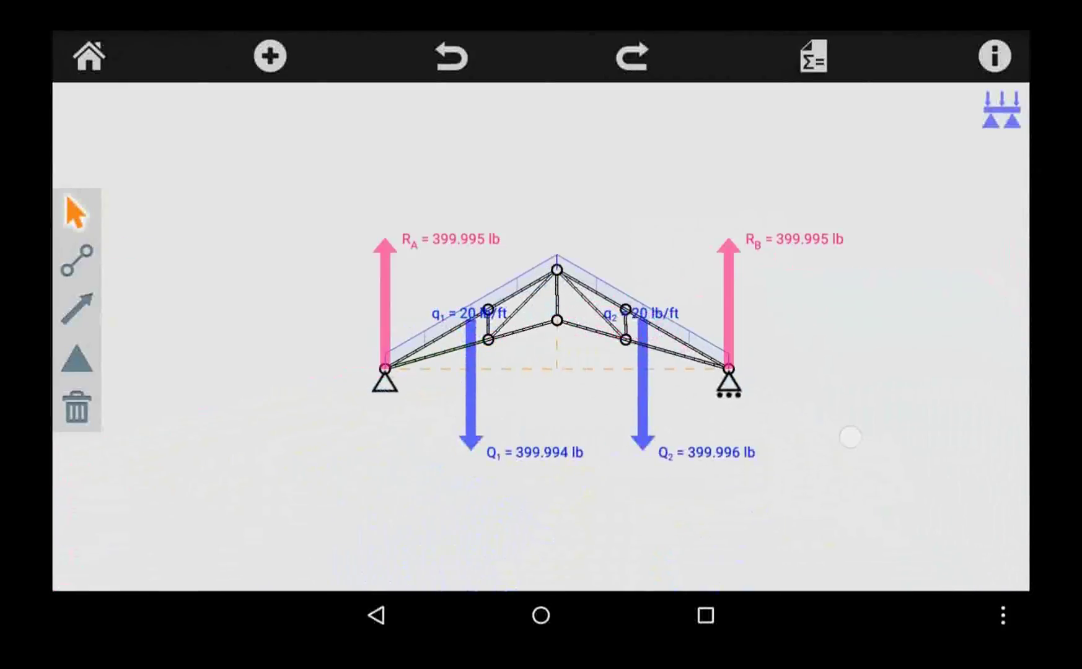
- Move the truss's apex joint straight down below the support line so the frame is inverted
{"action": "left_click_drag", "start_coordinate": [557, 269], "coordinate": [563, 192]}
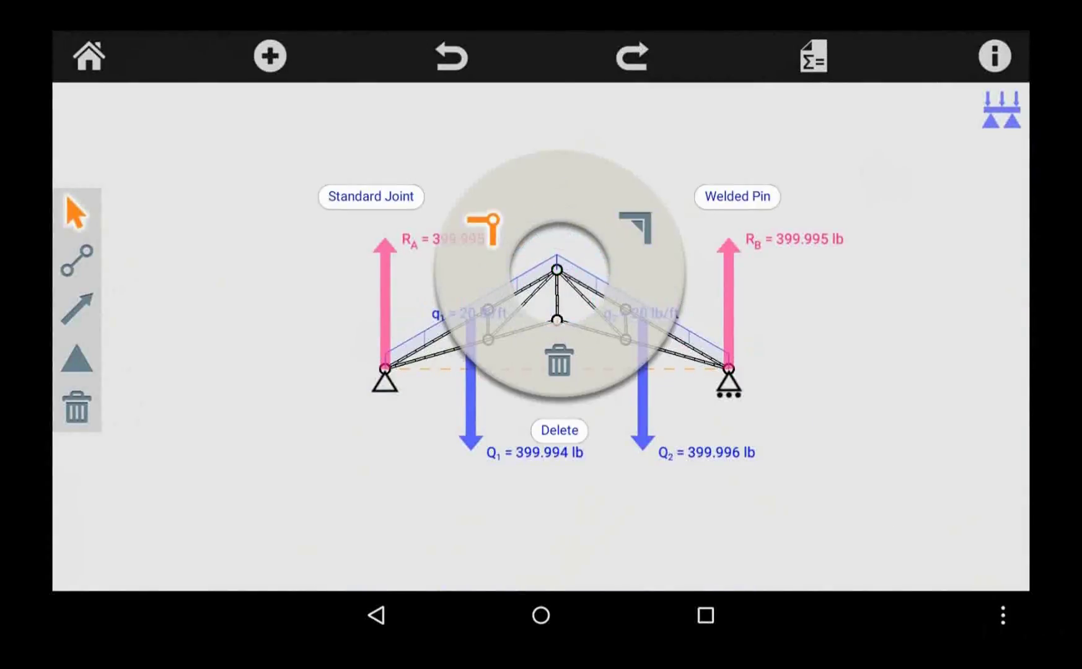
{"action": "left_click_drag", "start_coordinate": [556, 269], "coordinate": [557, 447]}
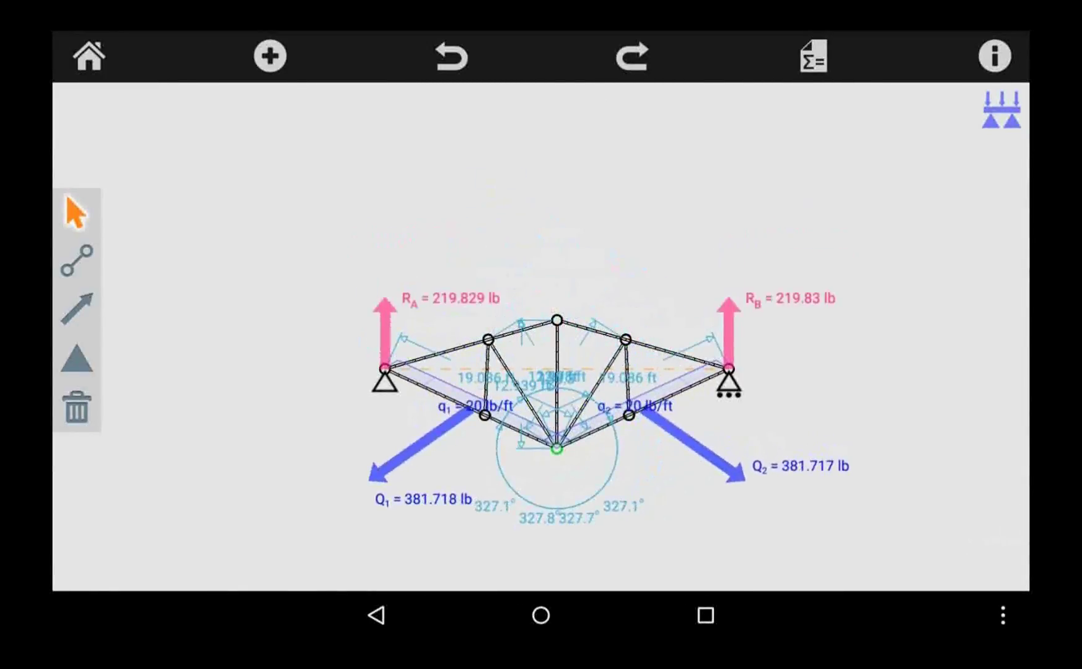
- Add a vertical downward force of about 420 lb acting on the truss's upper middle joint
{"action": "left_click", "coordinate": [77, 308]}
{"action": "left_click", "coordinate": [79, 235]}
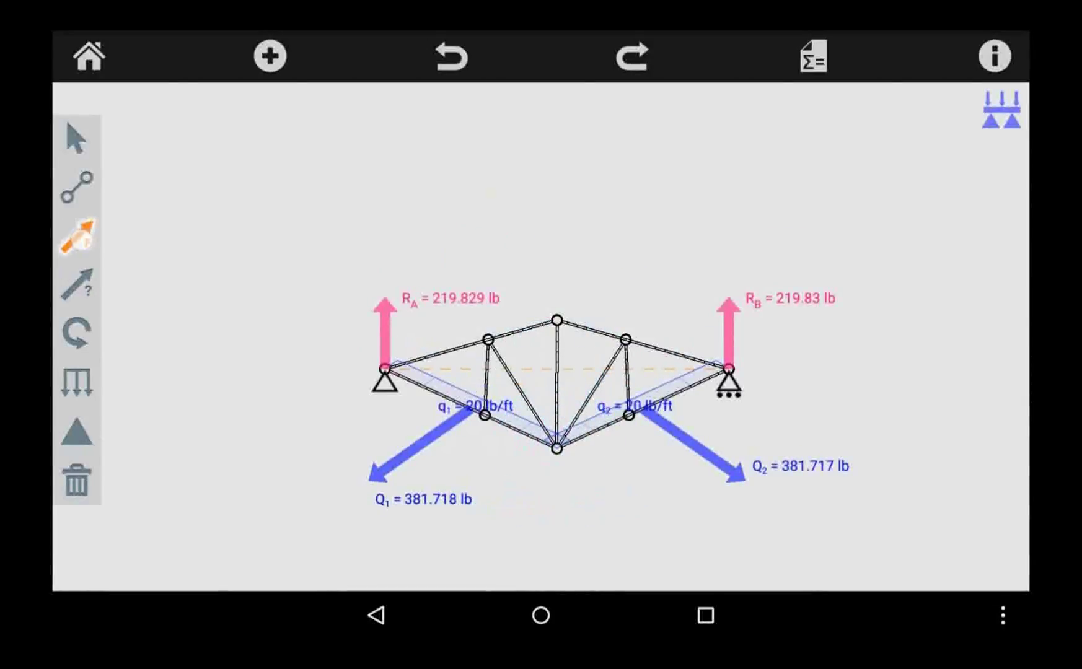
{"action": "left_click_drag", "start_coordinate": [557, 321], "coordinate": [556, 181]}
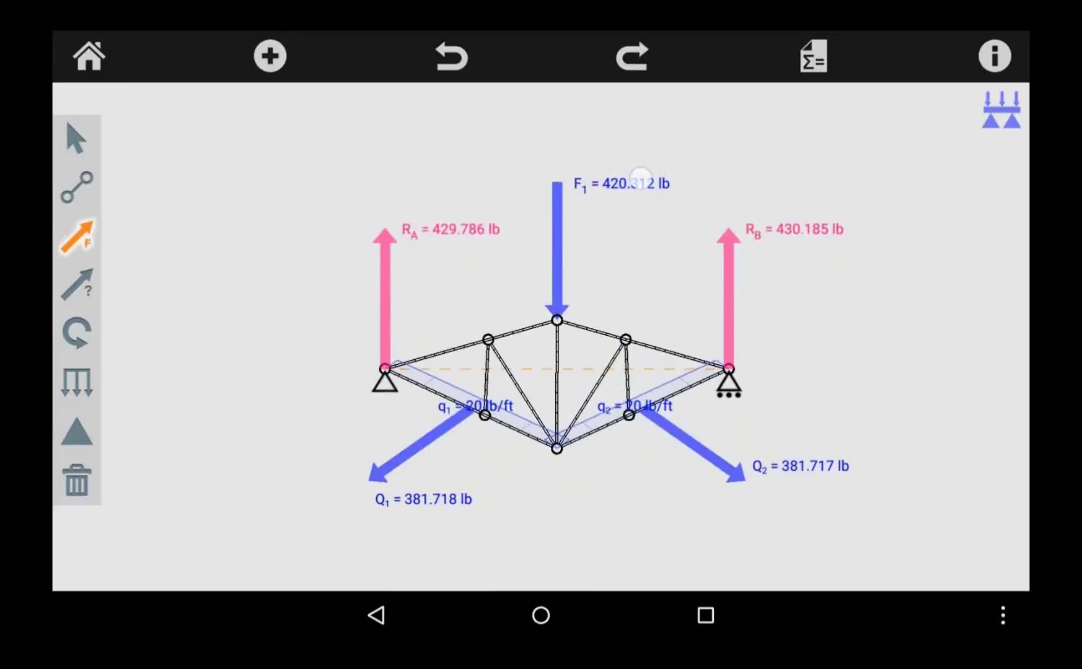
- Set the downward force on the middle joint to 400 lb
{"action": "left_click", "coordinate": [642, 179]}
{"action": "left_click", "coordinate": [626, 319]}
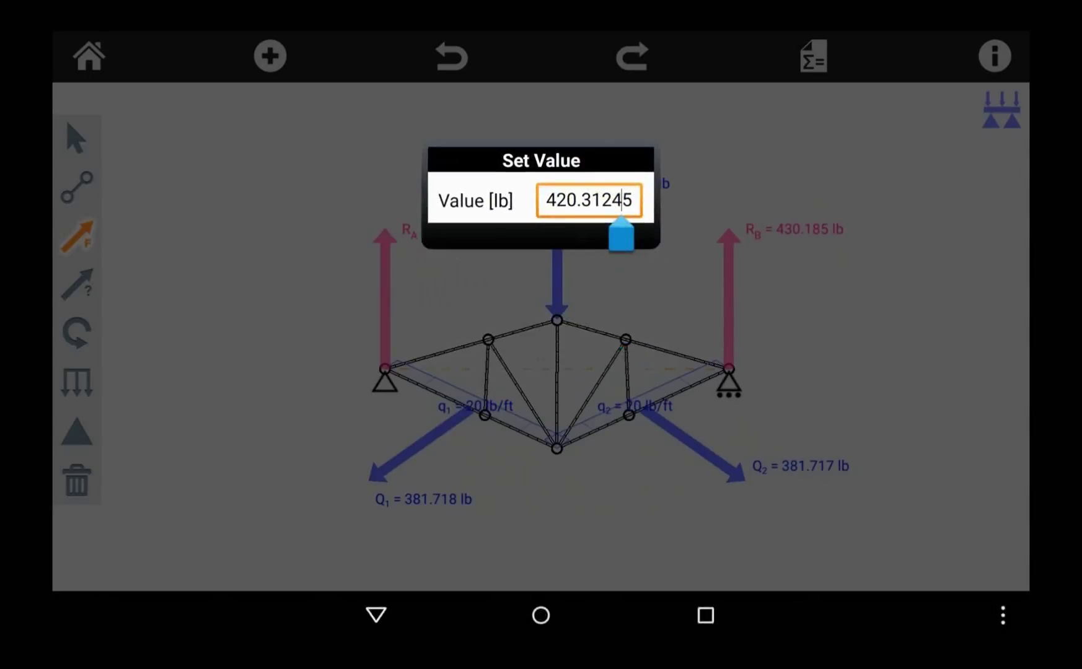
{"action": "left_click_drag", "start_coordinate": [621, 233], "coordinate": [671, 231]}
{"action": "left_click", "coordinate": [880, 372]}
{"action": "key", "text": "BackSpace"}
{"action": "key", "text": "BackSpace"}
{"action": "key", "text": "BackSpace"}
{"action": "key", "text": "BackSpace"}
{"action": "key", "text": "BackSpace"}
{"action": "key", "text": "BackSpace"}
{"action": "key", "text": "BackSpace"}
{"action": "key", "text": "BackSpace"}
{"action": "key", "text": "BackSpace"}
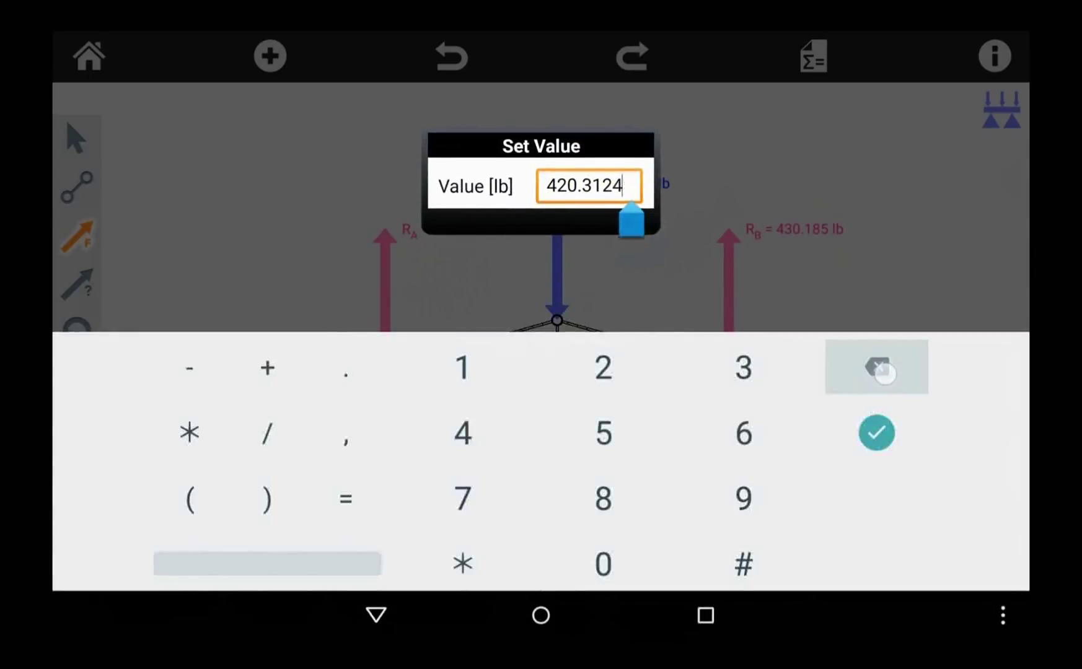
{"action": "type", "text": "400"}
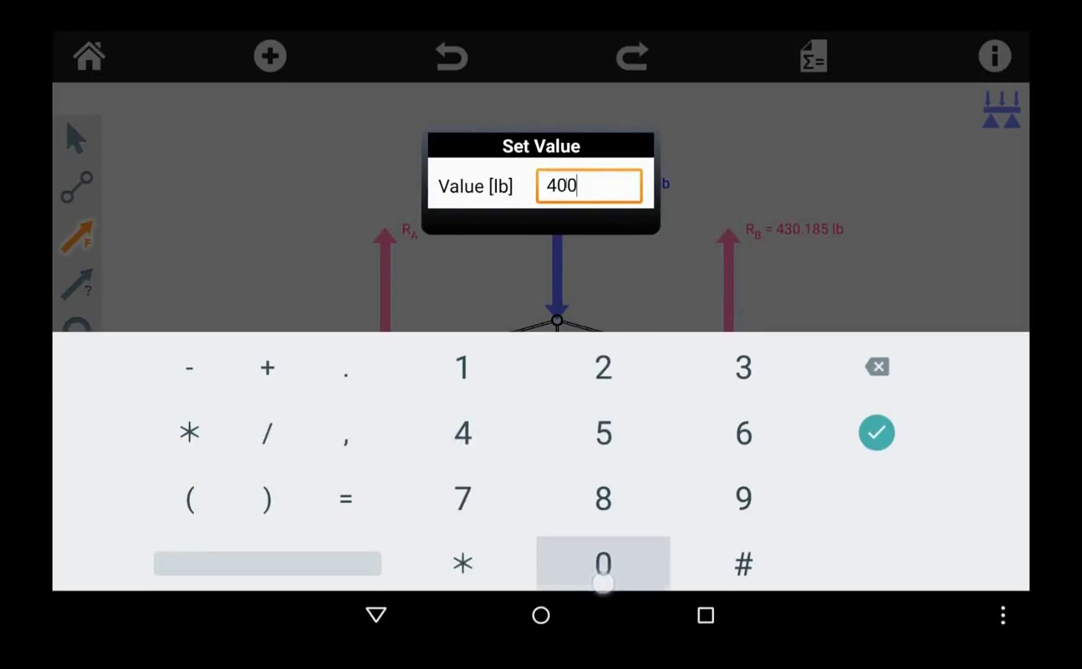
{"action": "left_click", "coordinate": [877, 432]}
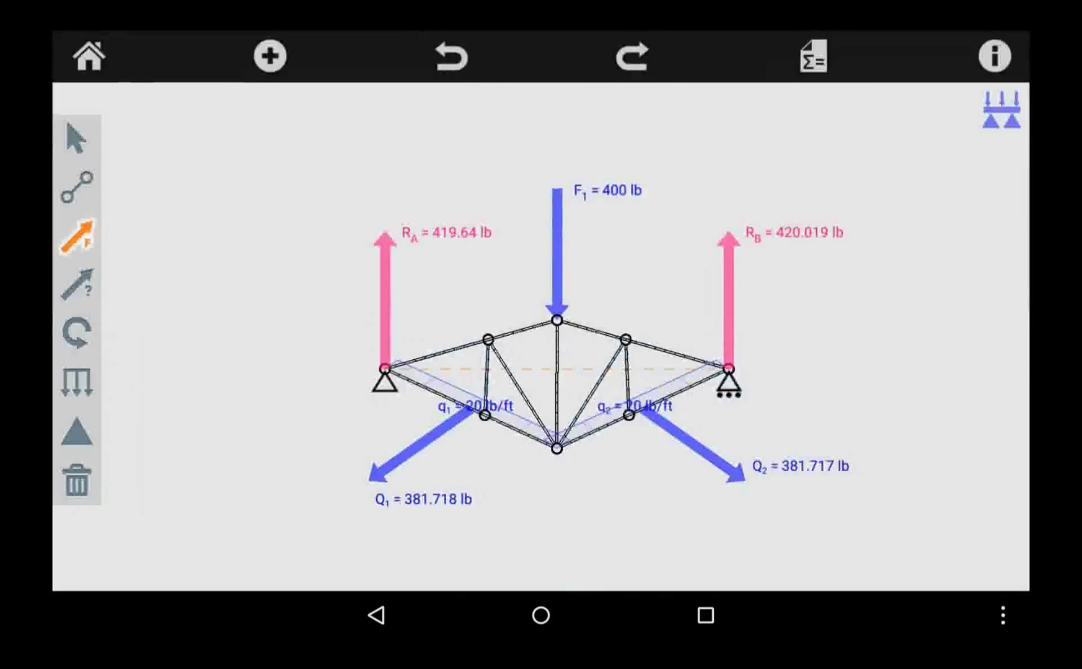
{"action": "left_click_drag", "start_coordinate": [558, 458], "coordinate": [556, 555]}
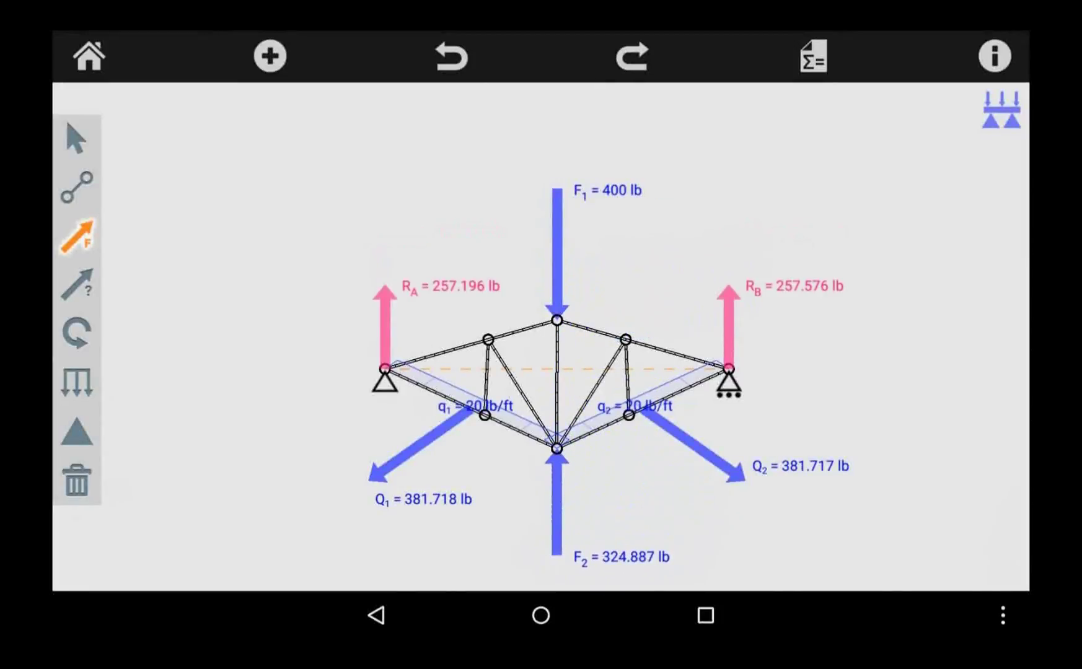
{"action": "left_click", "coordinate": [611, 561]}
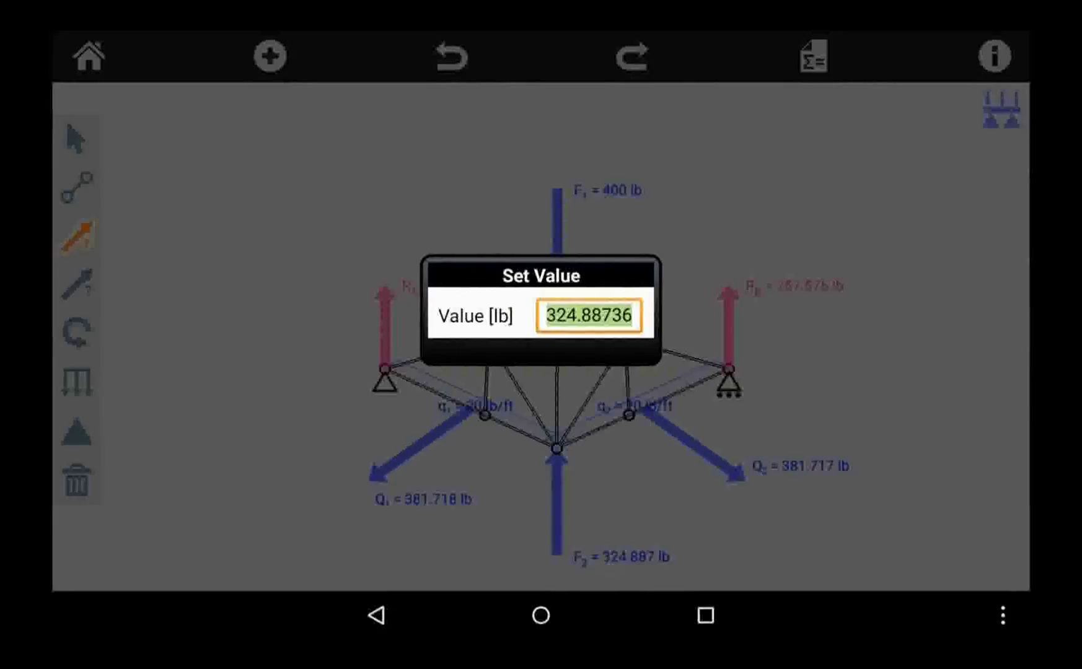
{"action": "left_click", "coordinate": [876, 384]}
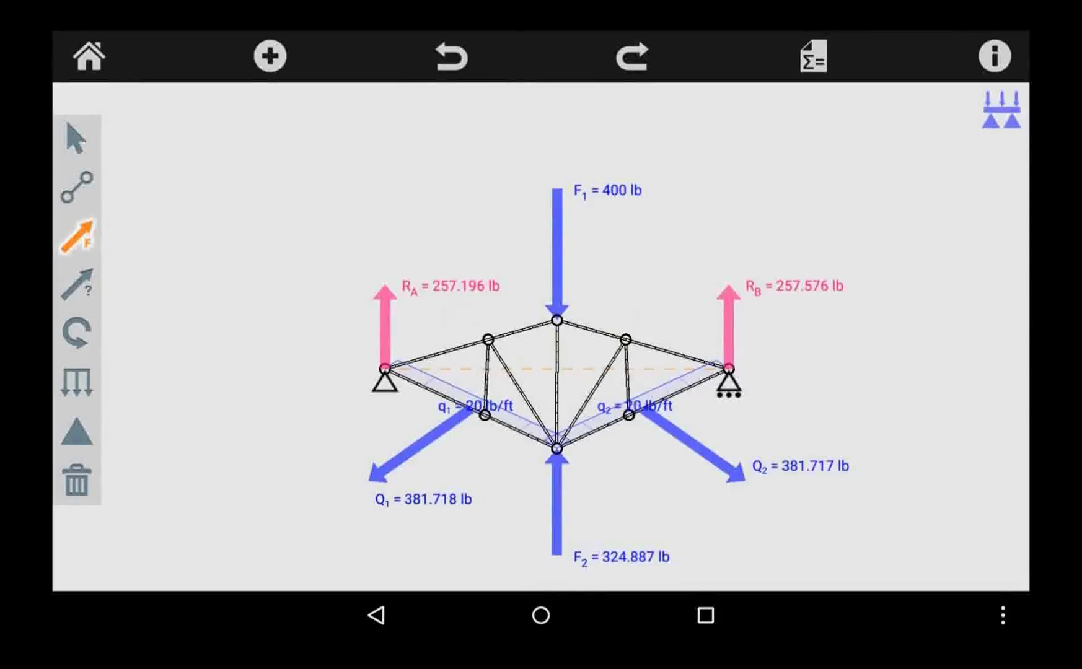
{"action": "left_click", "coordinate": [599, 559]}
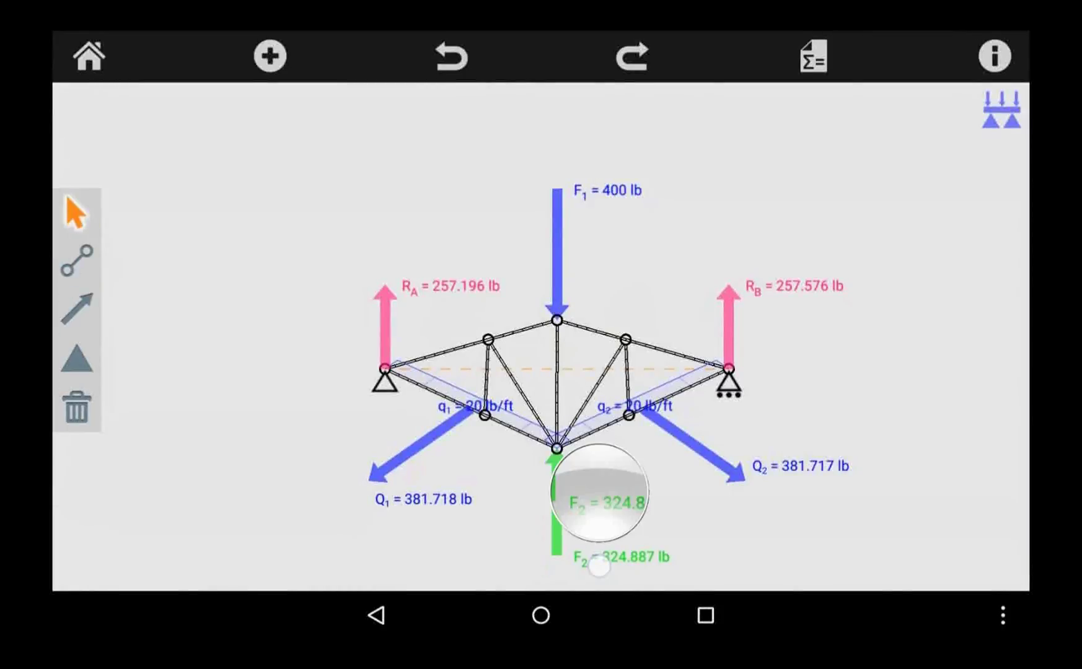
{"action": "left_click", "coordinate": [598, 521]}
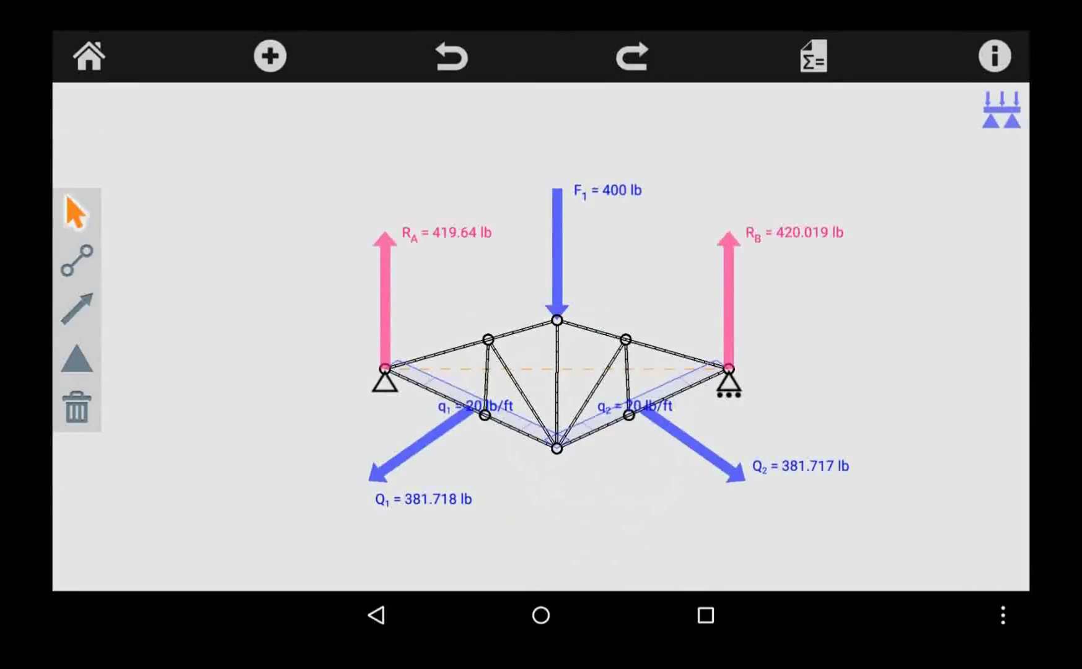
- Move the truss's lowest joint straight up above the middle joint to form the roof peak
{"action": "left_click_drag", "start_coordinate": [554, 462], "coordinate": [557, 236]}
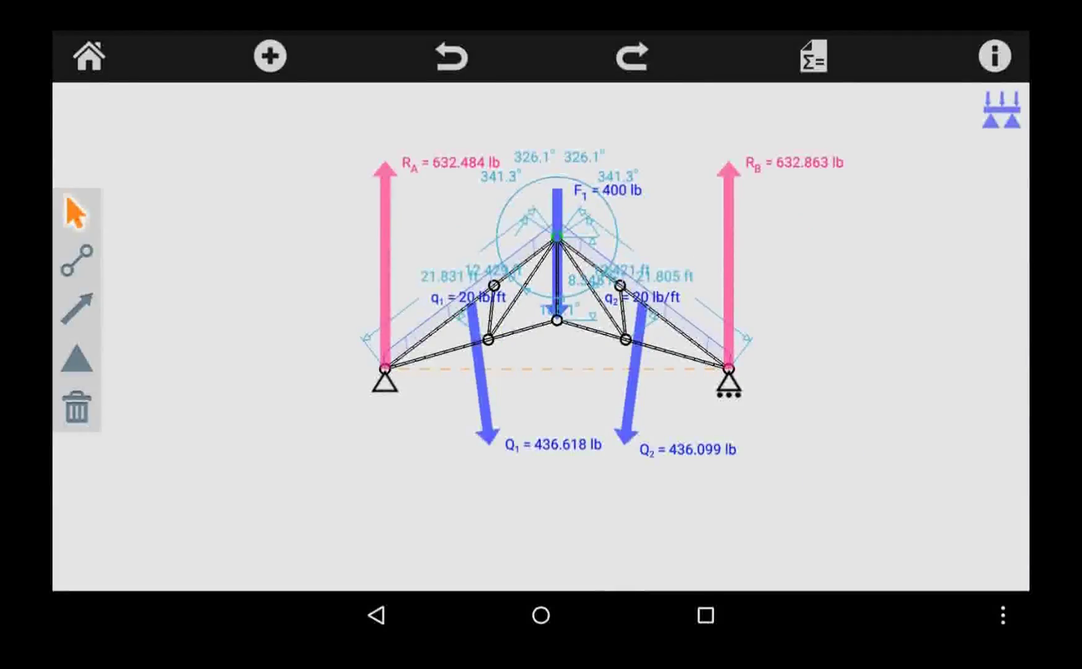
{"action": "left_click_drag", "start_coordinate": [729, 372], "coordinate": [743, 461]}
- Open the calculation report and examine the loads, reaction forces, and each element's shear force and moment diagrams
{"action": "left_click", "coordinate": [814, 56]}
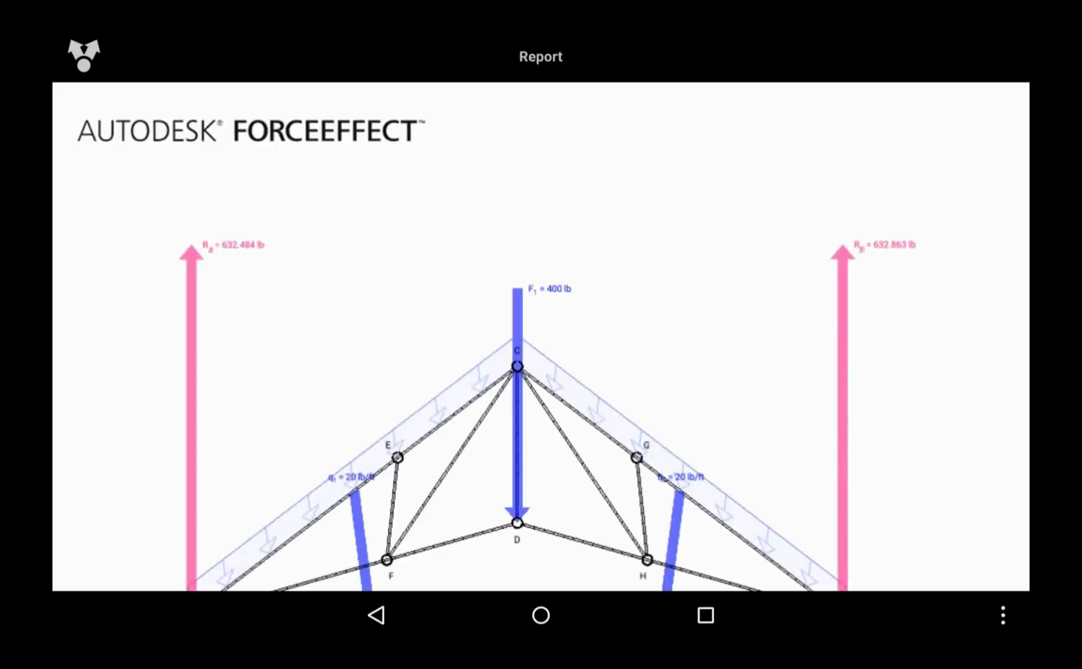
{"action": "left_click_drag", "start_coordinate": [818, 460], "coordinate": [838, 350]}
{"action": "left_click_drag", "start_coordinate": [837, 582], "coordinate": [857, 342]}
{"action": "left_click_drag", "start_coordinate": [815, 493], "coordinate": [839, 332]}
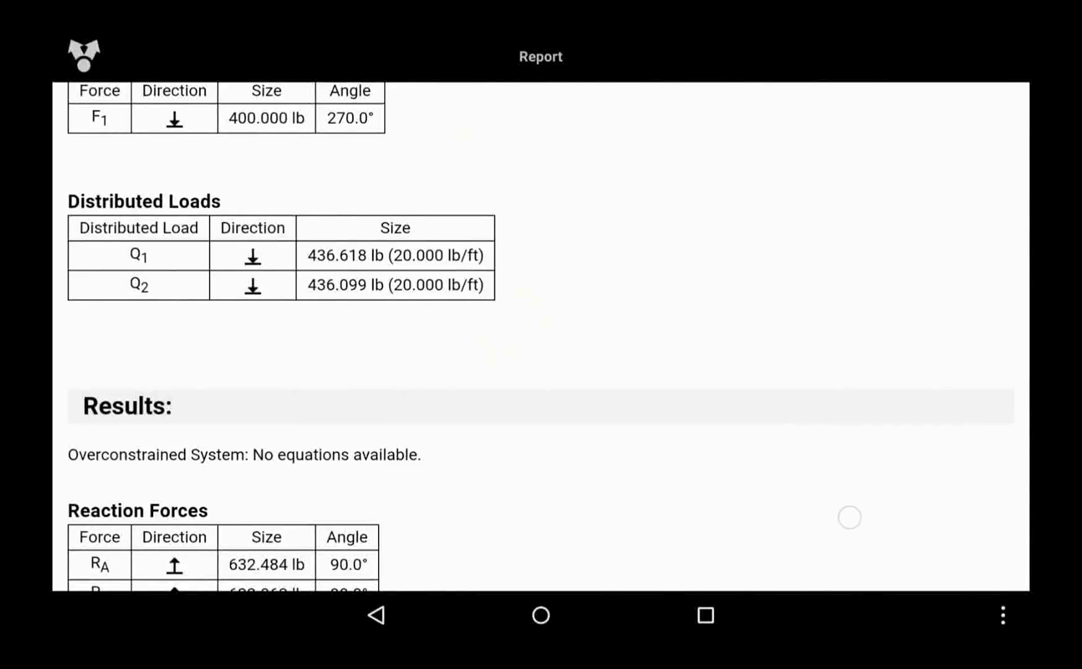
{"action": "left_click_drag", "start_coordinate": [850, 518], "coordinate": [890, 230]}
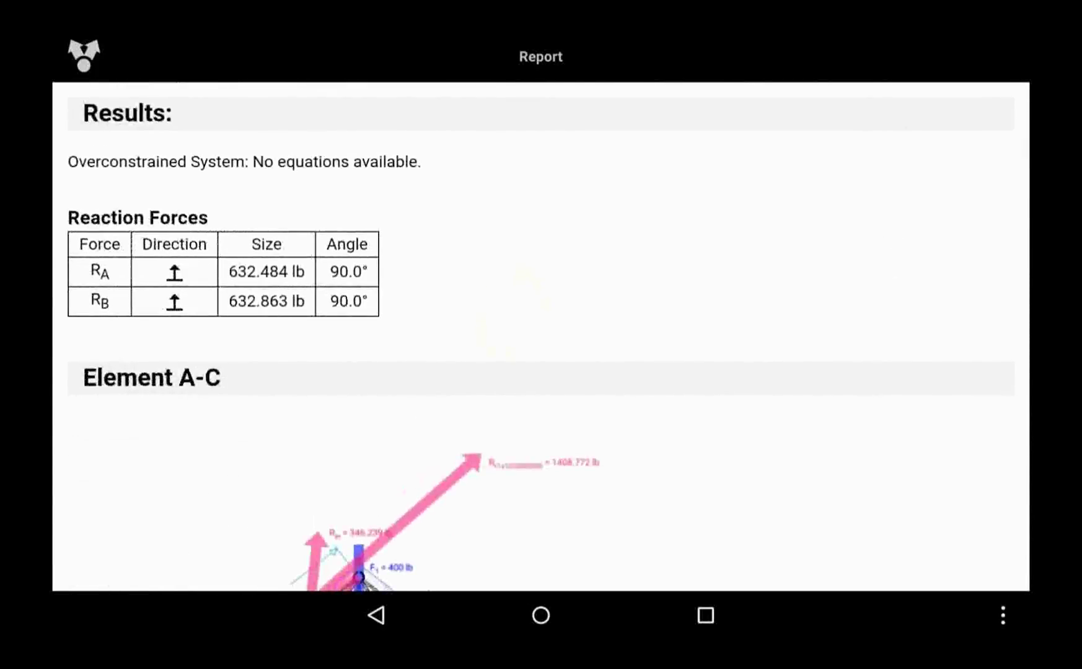
{"action": "left_click_drag", "start_coordinate": [863, 491], "coordinate": [902, 204]}
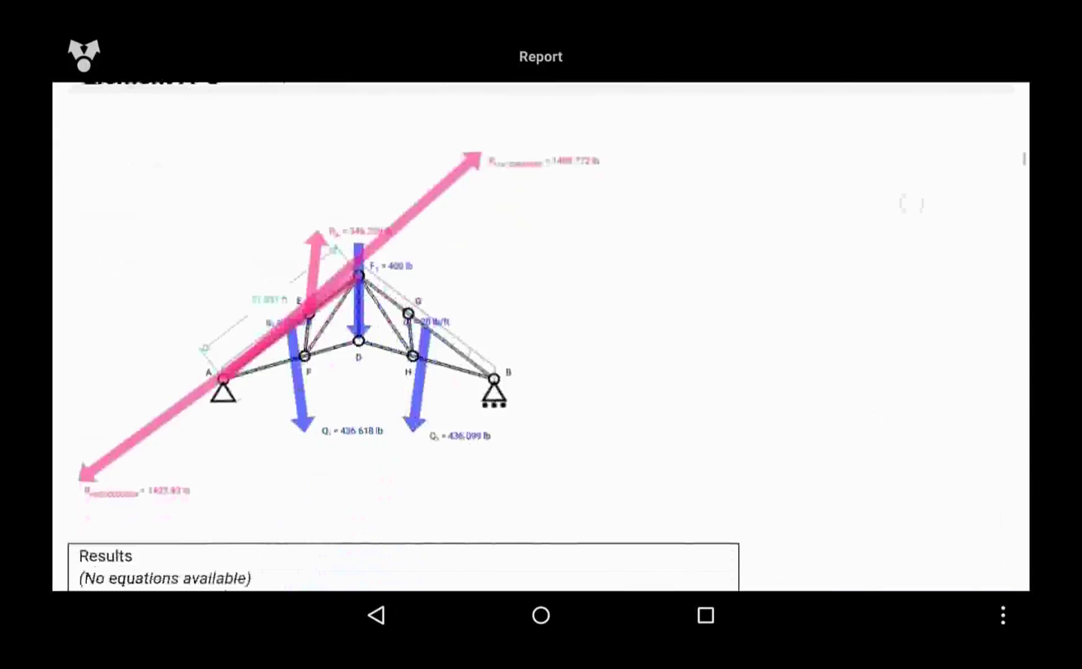
{"action": "left_click_drag", "start_coordinate": [895, 527], "coordinate": [893, 342]}
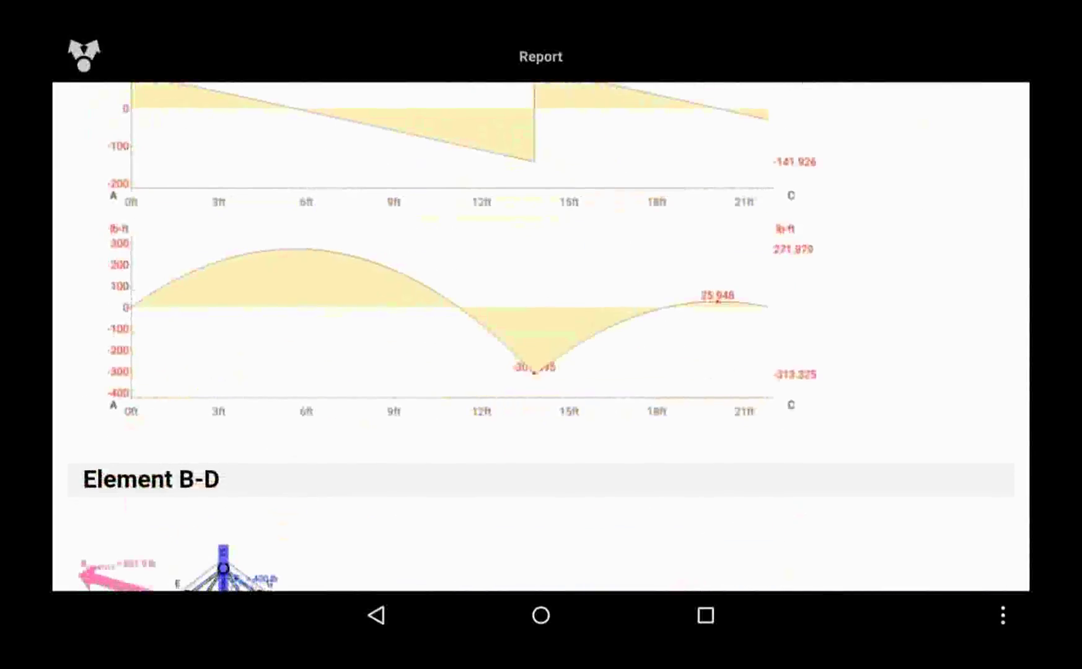
{"action": "left_click_drag", "start_coordinate": [843, 496], "coordinate": [890, 224]}
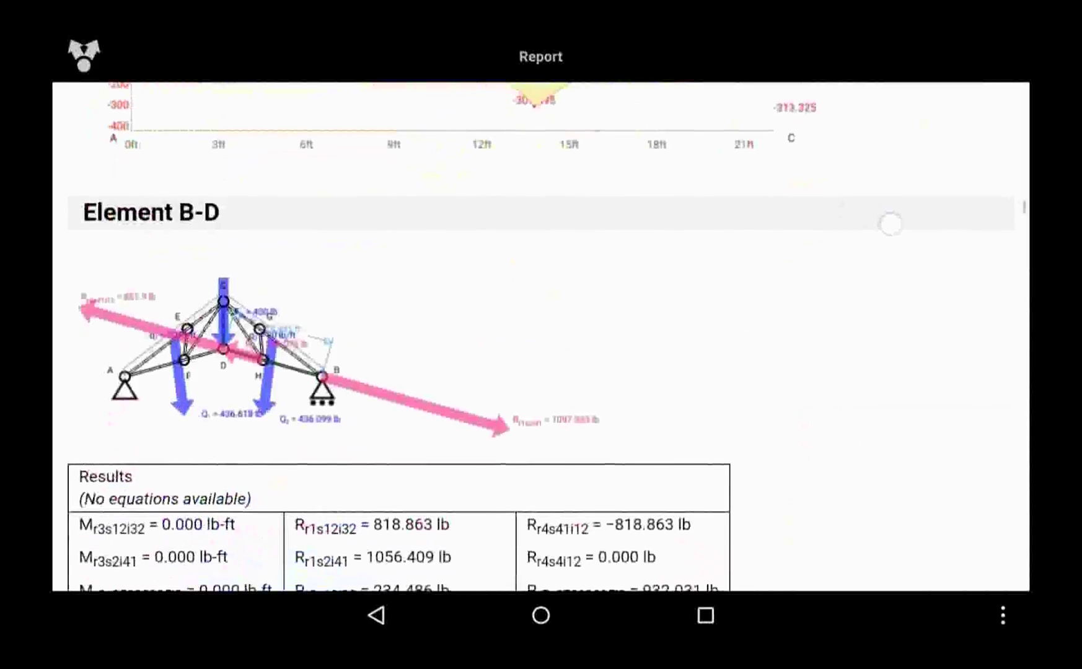
{"action": "left_click_drag", "start_coordinate": [853, 502], "coordinate": [906, 192]}
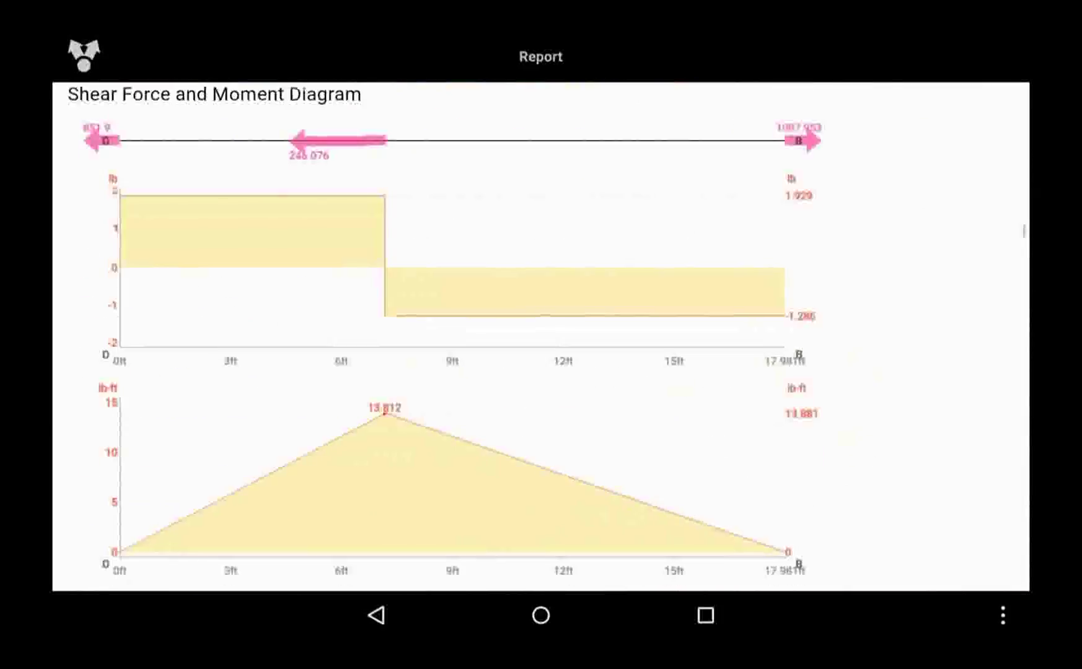
{"action": "left_click_drag", "start_coordinate": [874, 484], "coordinate": [912, 204]}
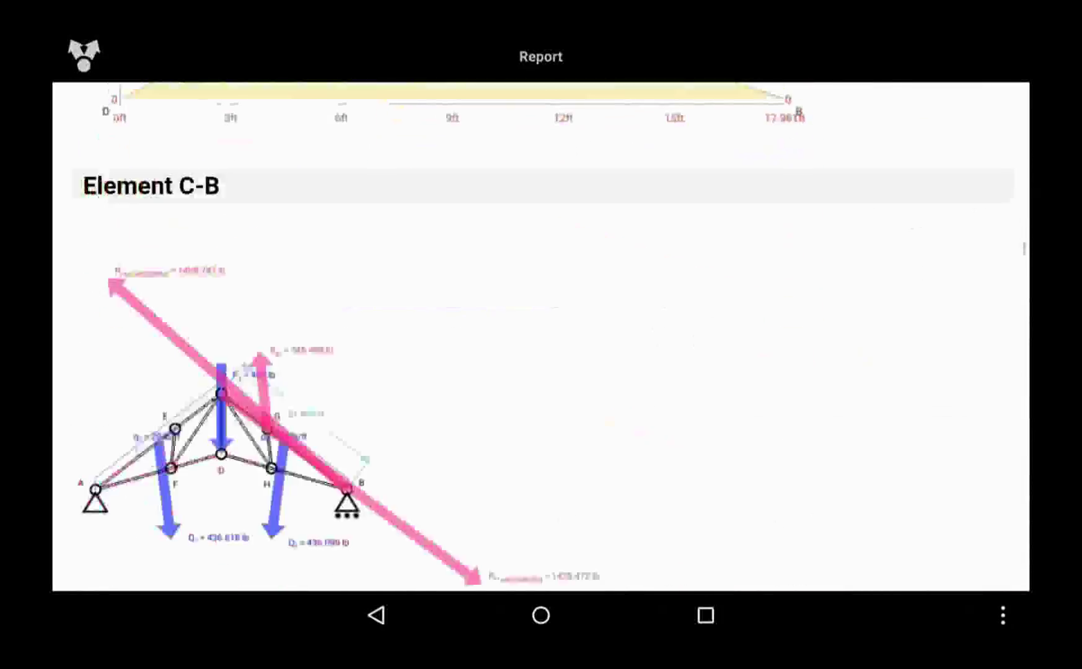
{"action": "left_click_drag", "start_coordinate": [857, 476], "coordinate": [876, 301]}
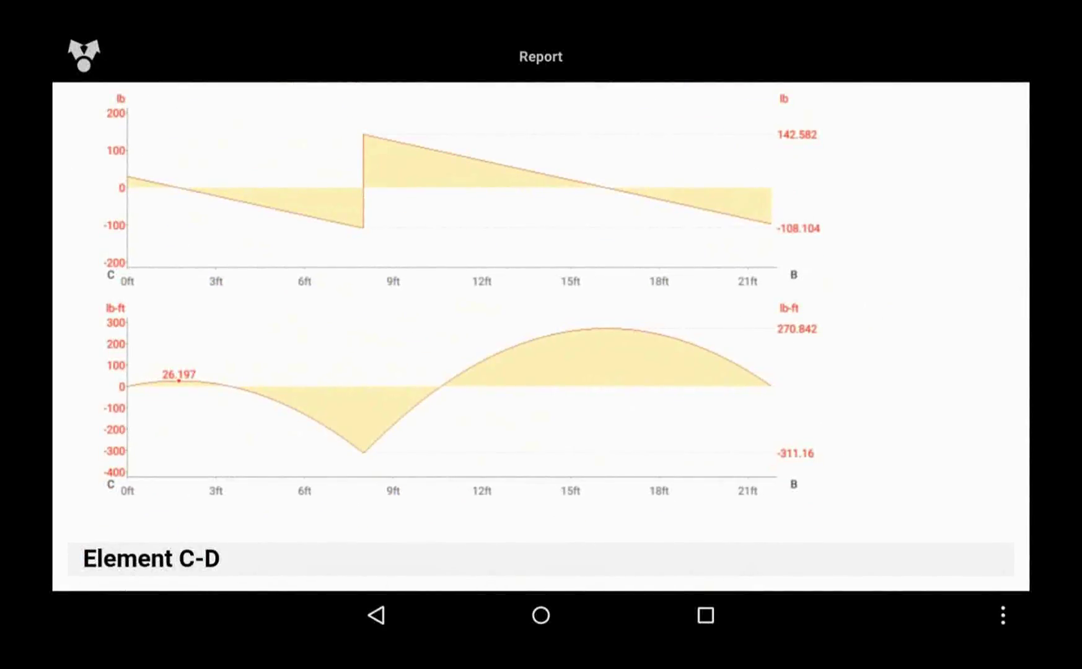
- Switch to ForceEffect Motion, open the saved windshield wiper mechanism that is not a sample, and run its animation
{"action": "left_click", "coordinate": [372, 618]}
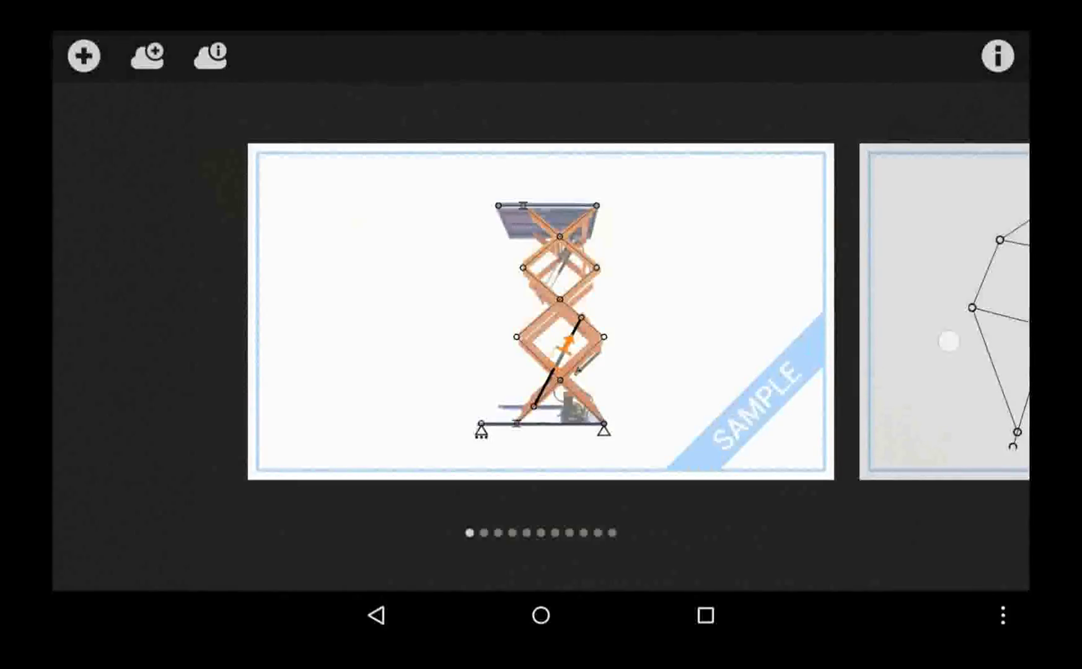
{"action": "left_click_drag", "start_coordinate": [948, 341], "coordinate": [557, 322]}
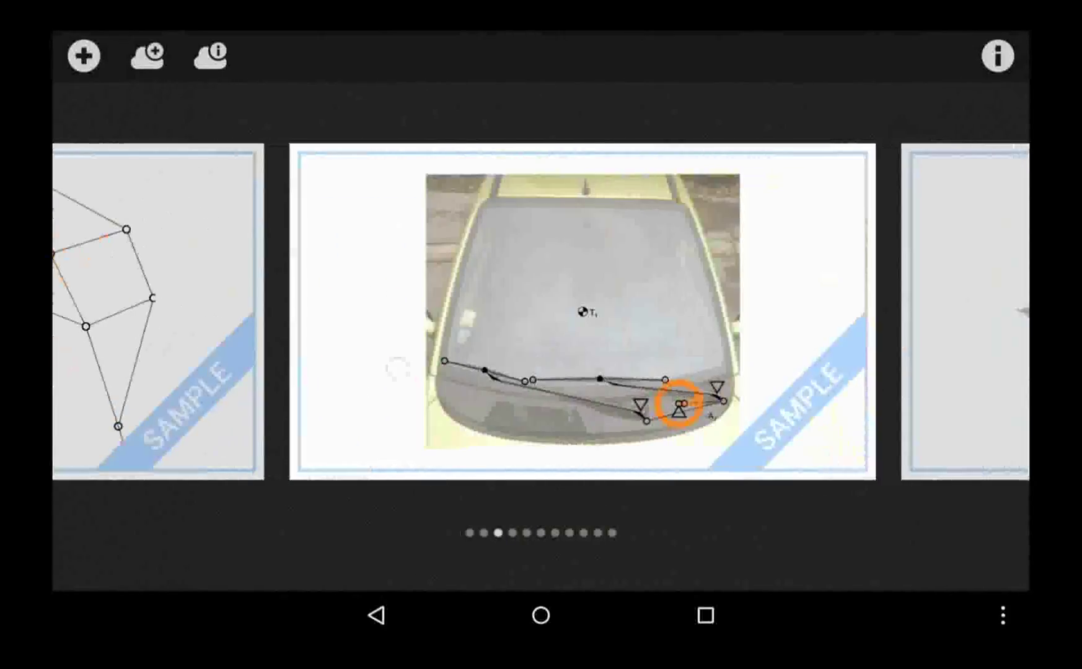
{"action": "left_click_drag", "start_coordinate": [868, 310], "coordinate": [558, 316]}
{"action": "left_click_drag", "start_coordinate": [805, 310], "coordinate": [366, 313]}
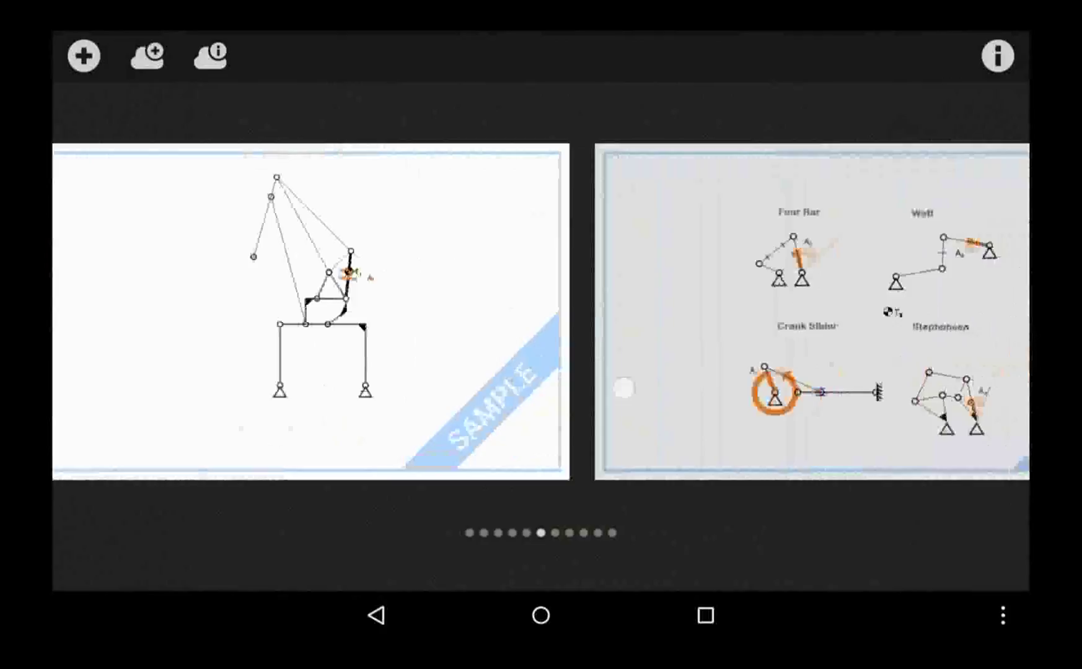
{"action": "left_click_drag", "start_coordinate": [624, 388], "coordinate": [371, 390]}
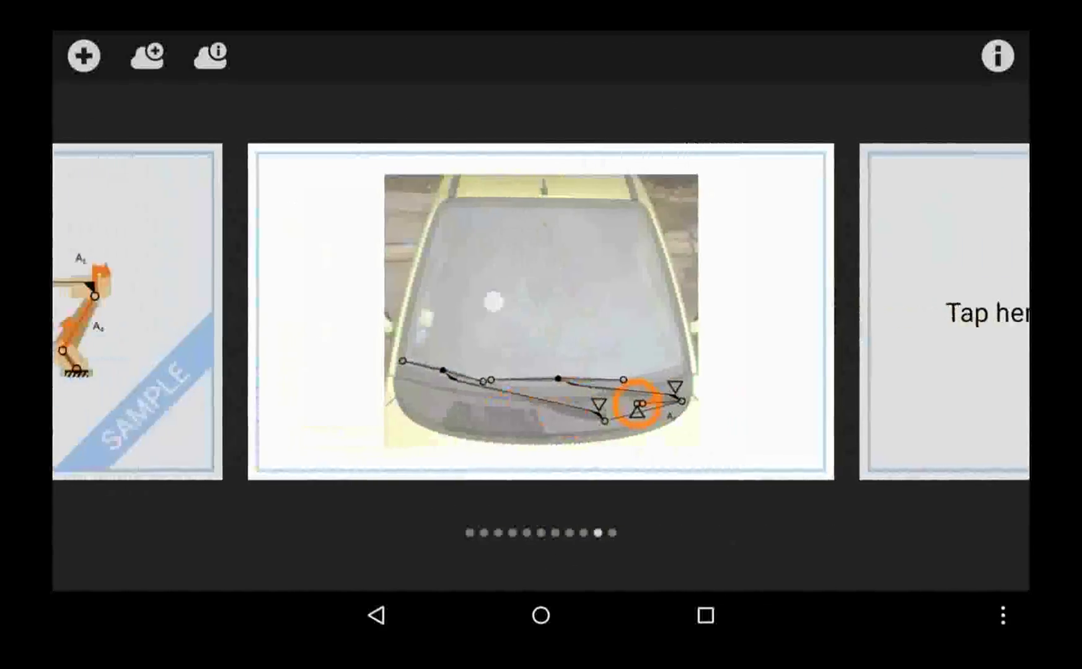
{"action": "left_click", "coordinate": [494, 302]}
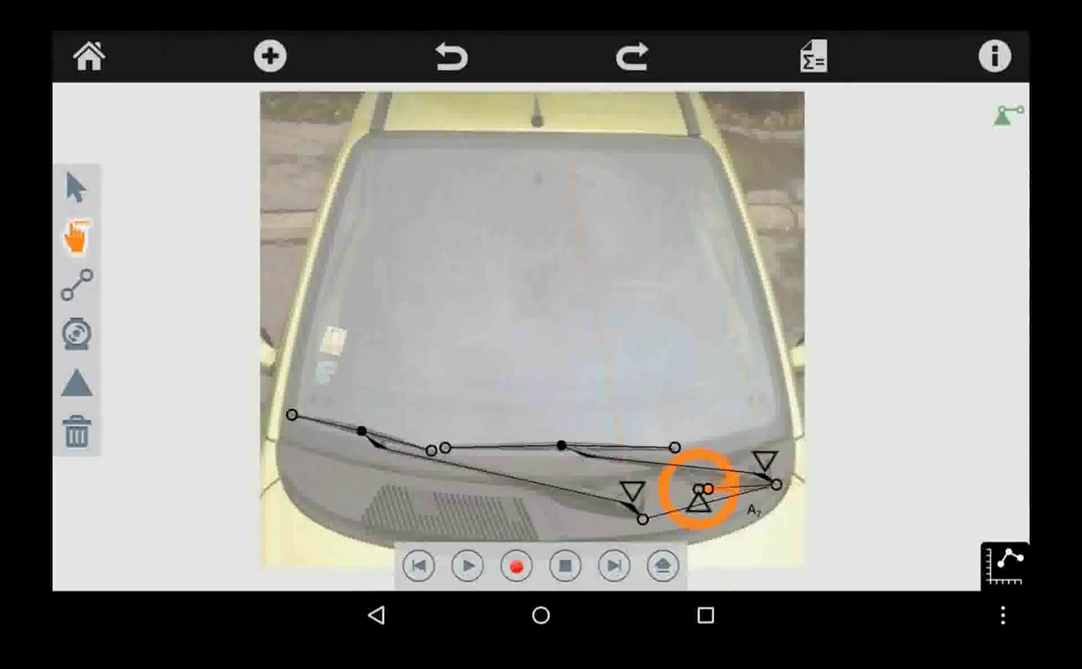
{"action": "left_click", "coordinate": [468, 566]}
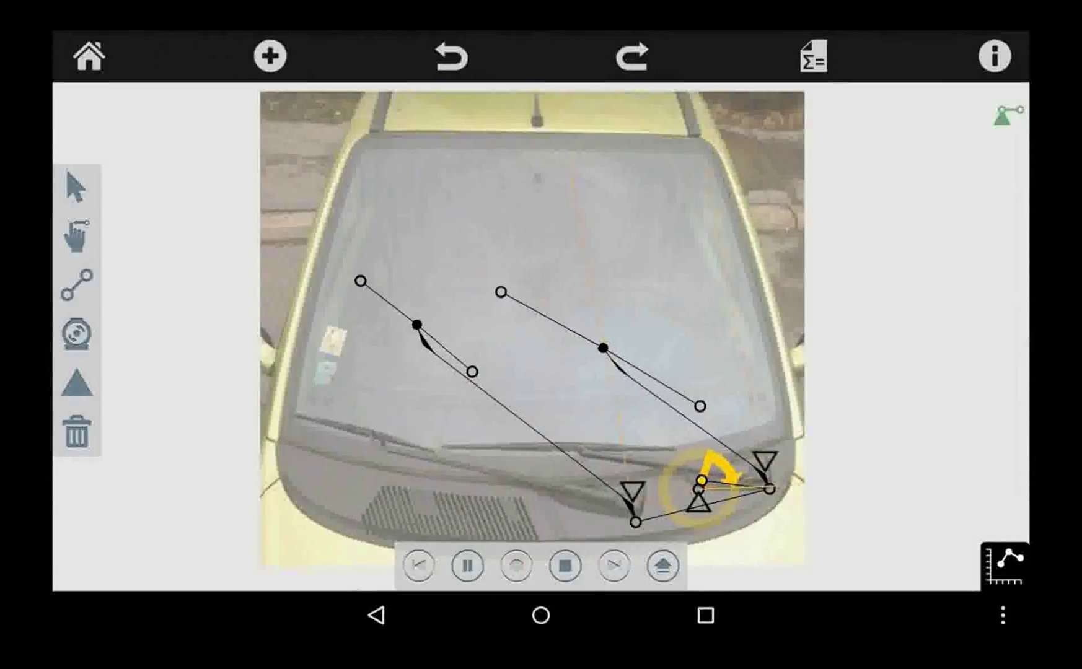
{"action": "left_click", "coordinate": [565, 566]}
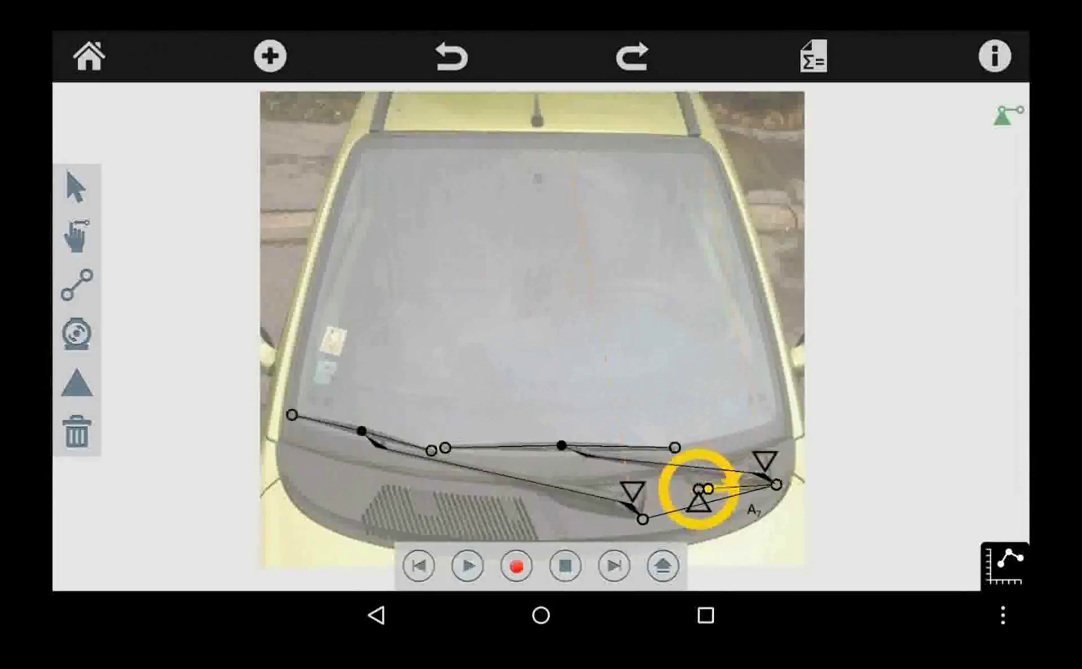
- Mark the free end of the right wiper blade nearest the windshield's centre as a trace point
{"action": "scroll", "coordinate": [469, 433], "scroll_direction": "up", "scroll_amount": 5}
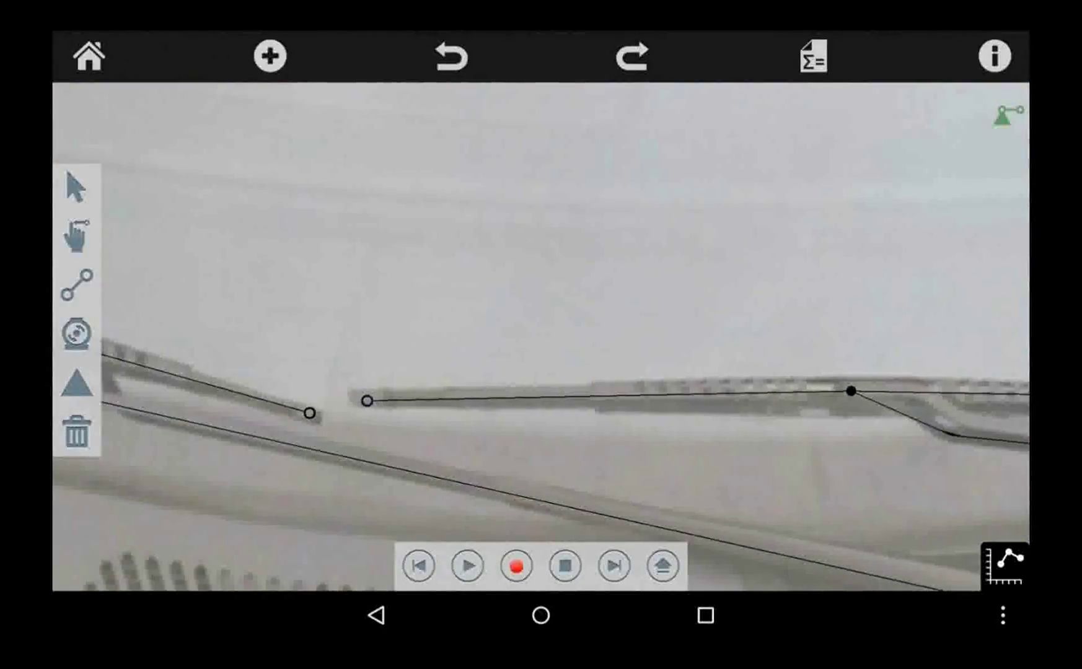
{"action": "left_click", "coordinate": [365, 403]}
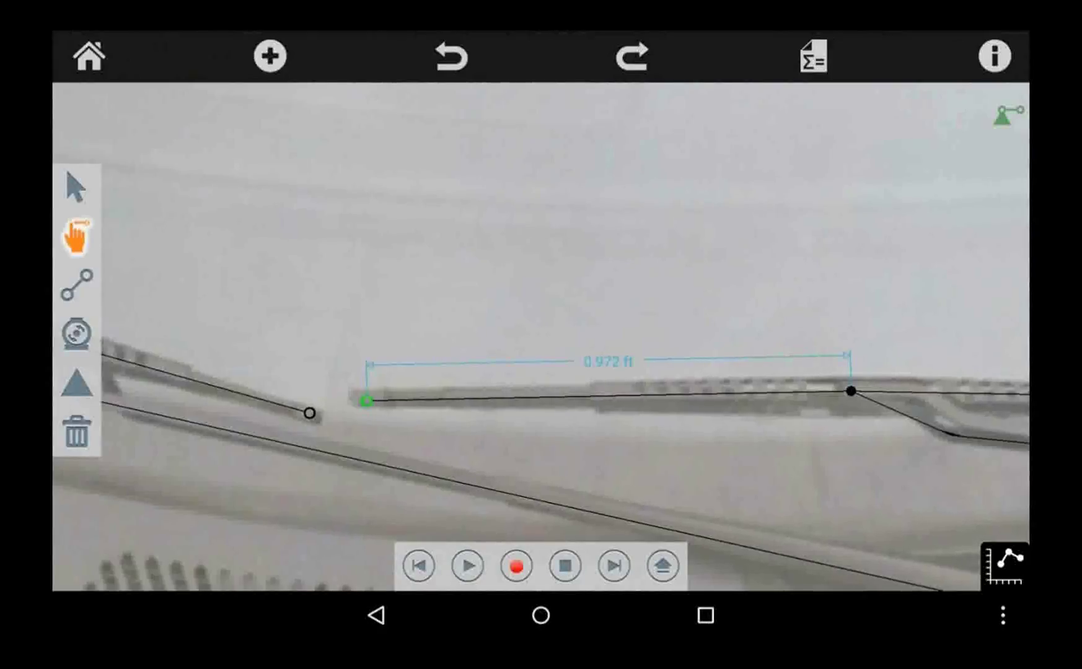
{"action": "left_click", "coordinate": [369, 404]}
{"action": "left_click", "coordinate": [369, 321]}
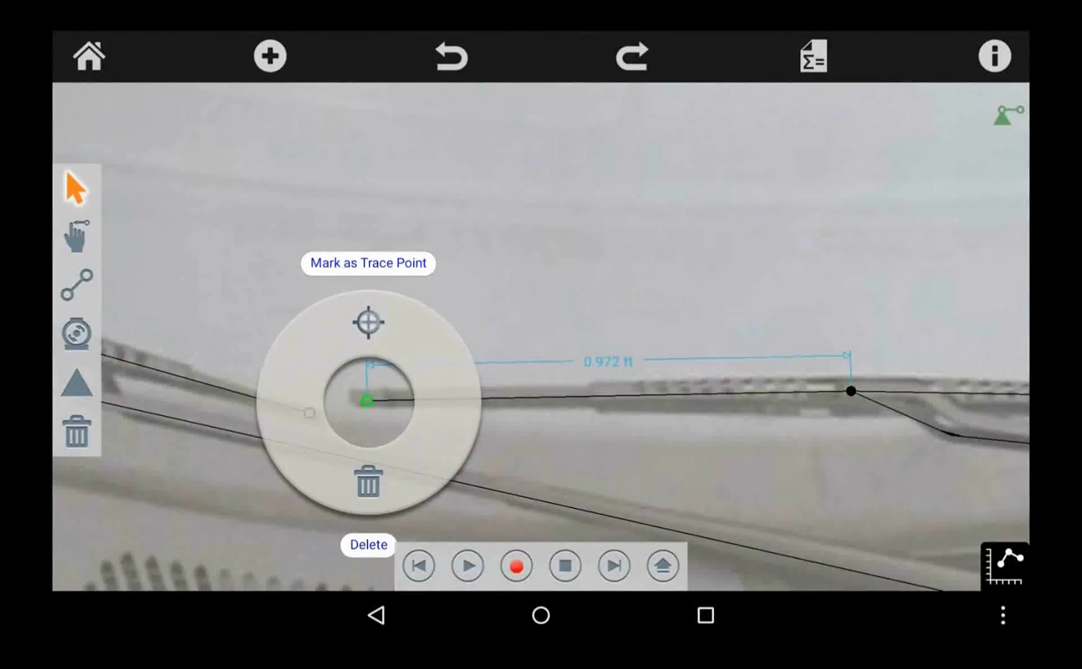
- Mark both ends of the left wiper blade and the outer end of the right blade as trace points
{"action": "scroll", "coordinate": [382, 361], "scroll_direction": "down", "scroll_amount": 3}
{"action": "scroll", "coordinate": [383, 361], "scroll_direction": "down", "scroll_amount": 3}
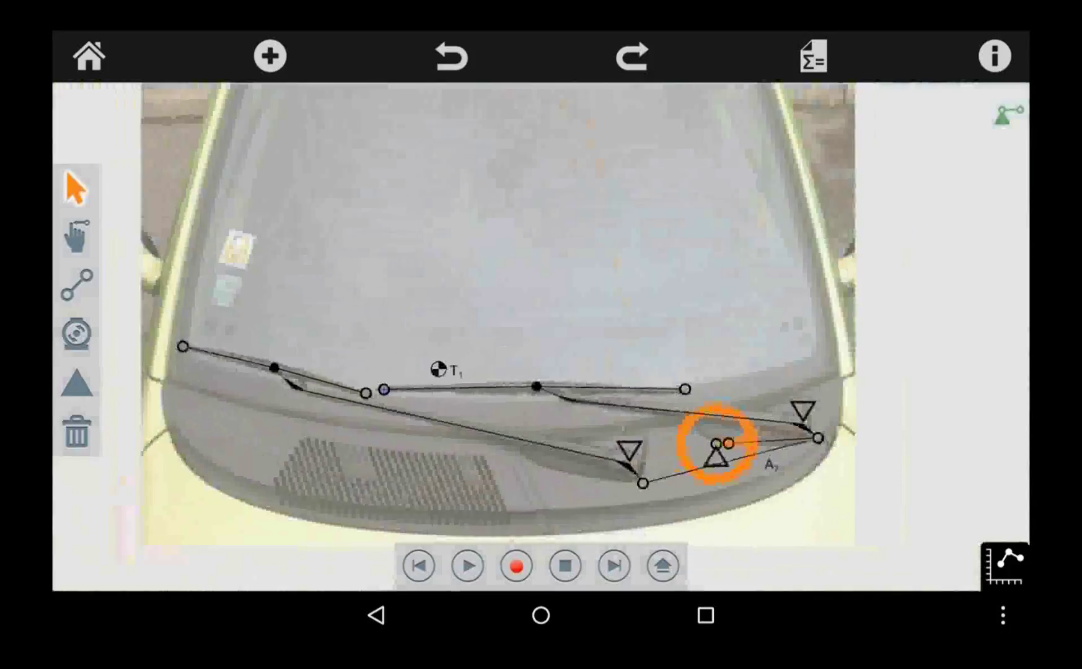
{"action": "left_click", "coordinate": [185, 353]}
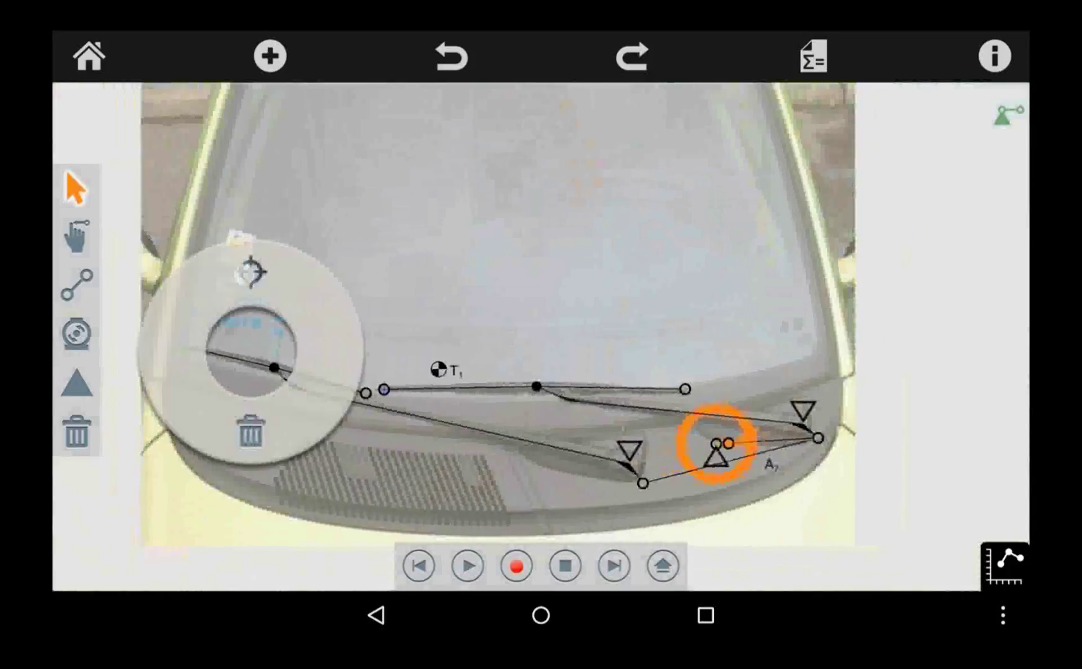
{"action": "left_click", "coordinate": [250, 271]}
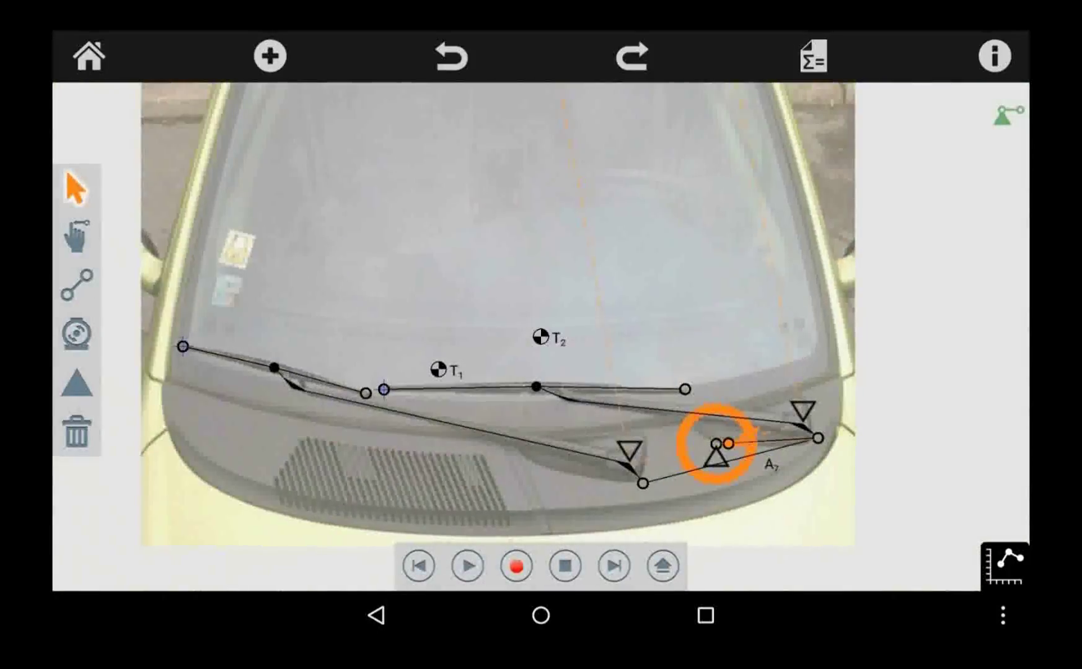
{"action": "left_click", "coordinate": [365, 401]}
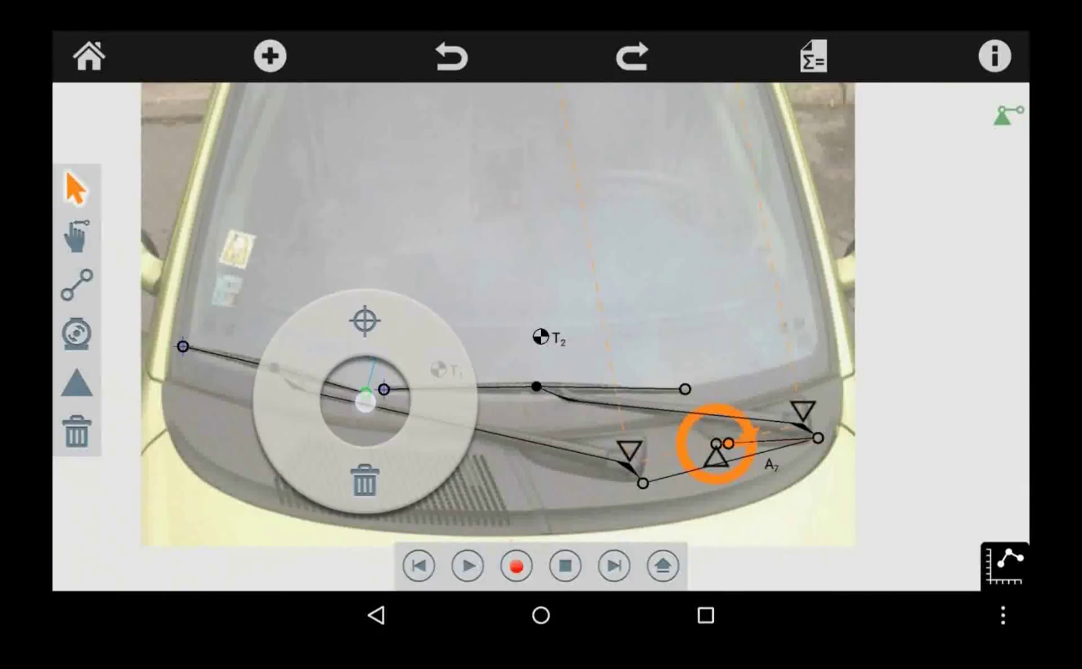
{"action": "left_click", "coordinate": [365, 320]}
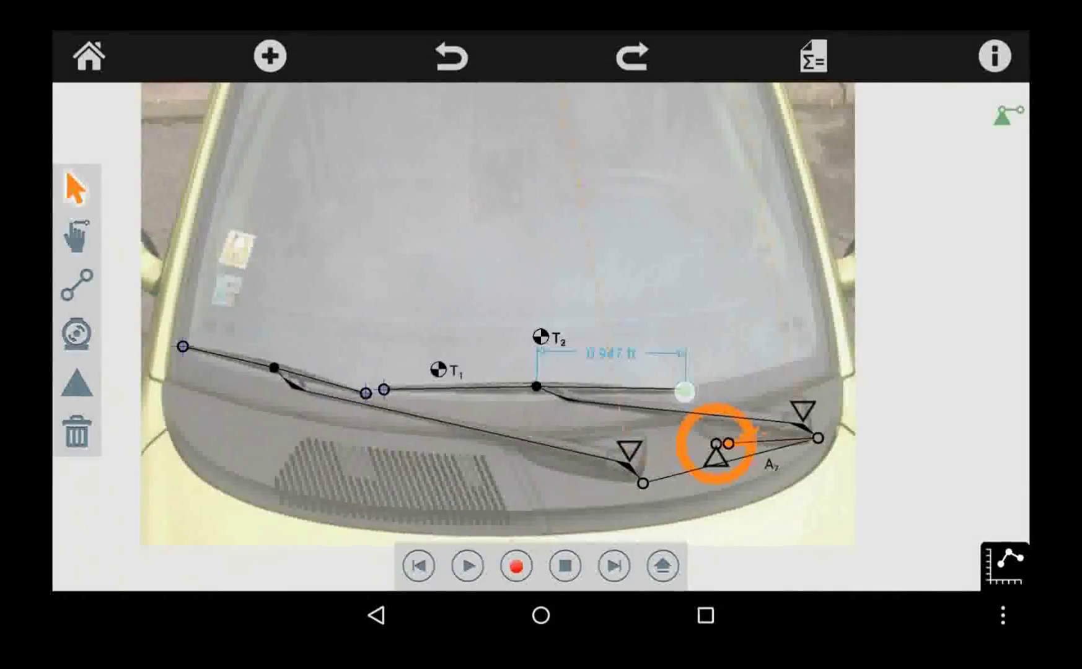
{"action": "left_click", "coordinate": [684, 392]}
{"action": "left_click", "coordinate": [685, 310]}
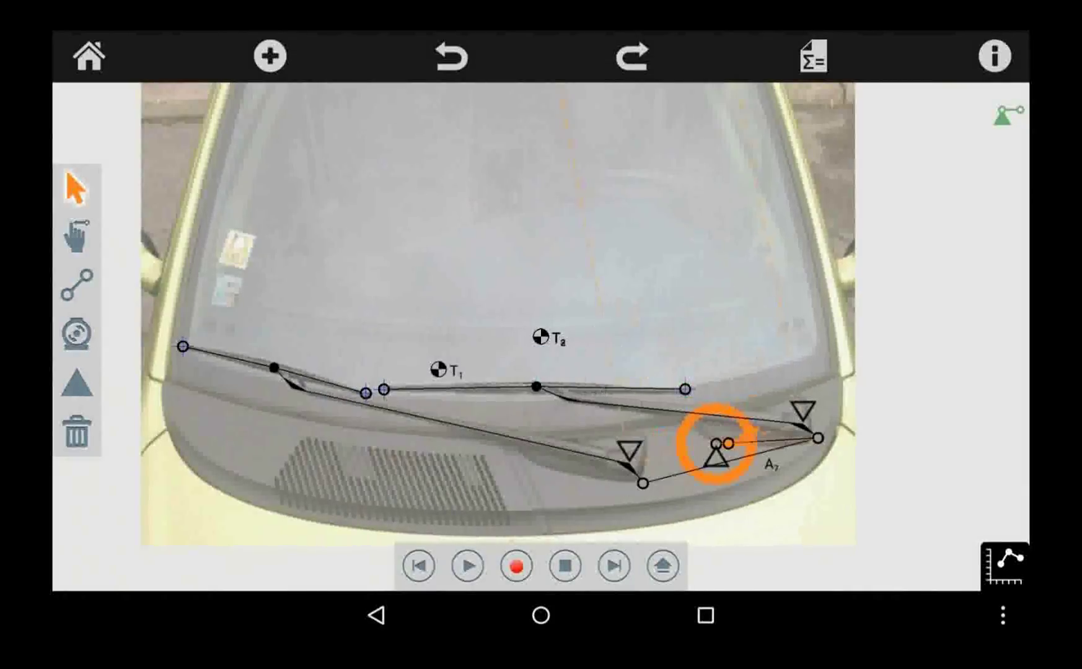
- Run the wiper animation to trace the blade ends' paths, and view the motion graph of trace point Joint B
{"action": "scroll", "coordinate": [505, 382], "scroll_direction": "down", "scroll_amount": 3}
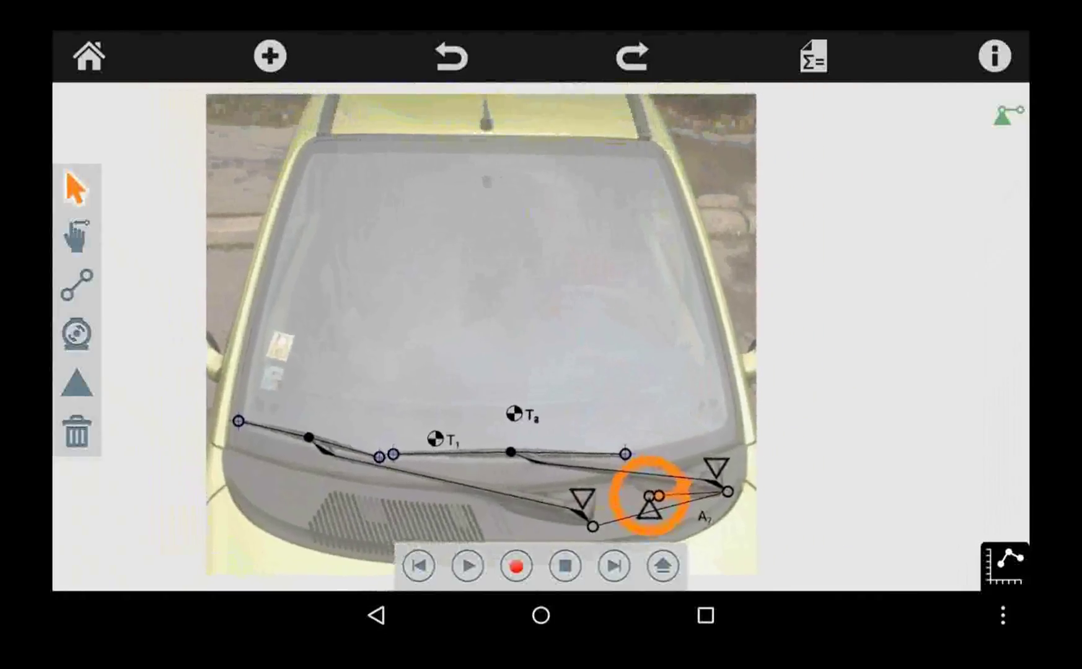
{"action": "left_click", "coordinate": [467, 566]}
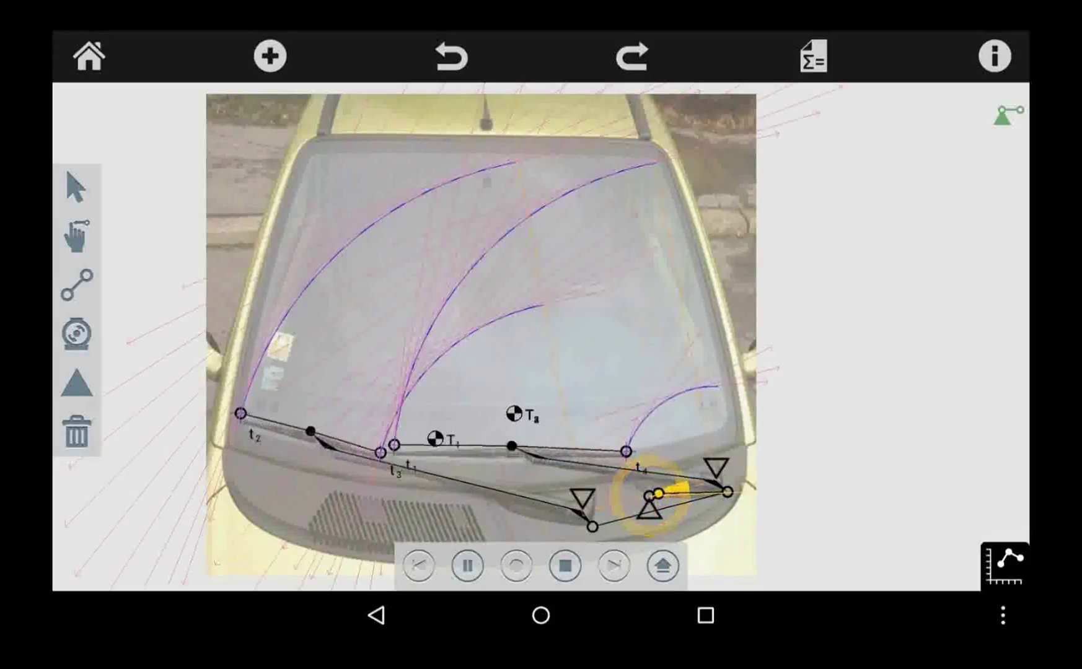
{"action": "left_click", "coordinate": [565, 565]}
{"action": "left_click", "coordinate": [1004, 564]}
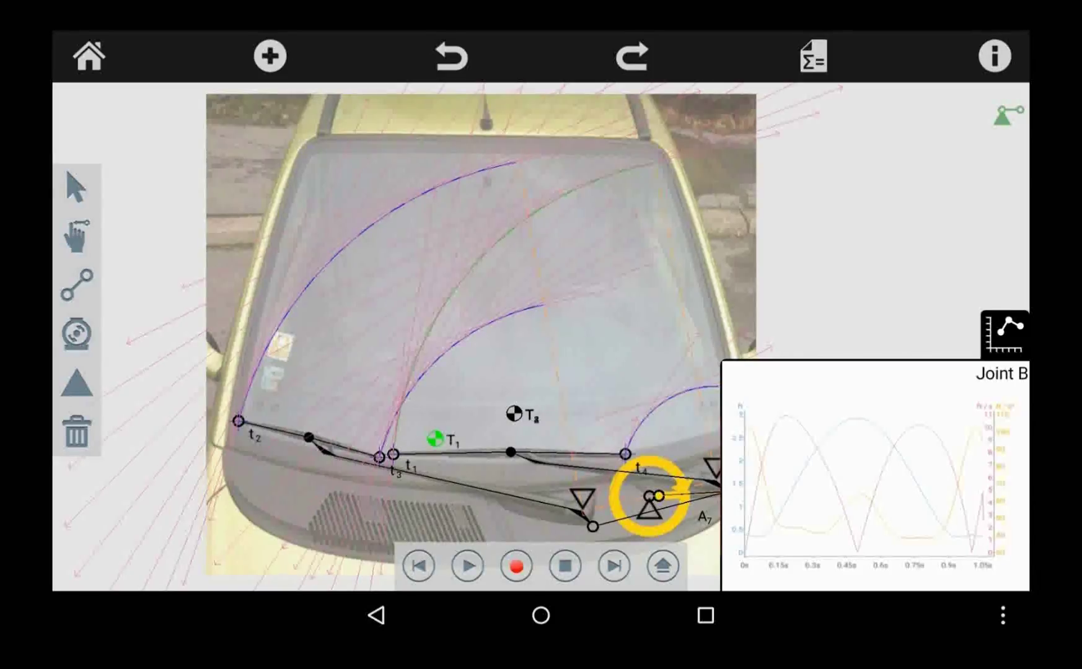
{"action": "left_click", "coordinate": [1004, 333]}
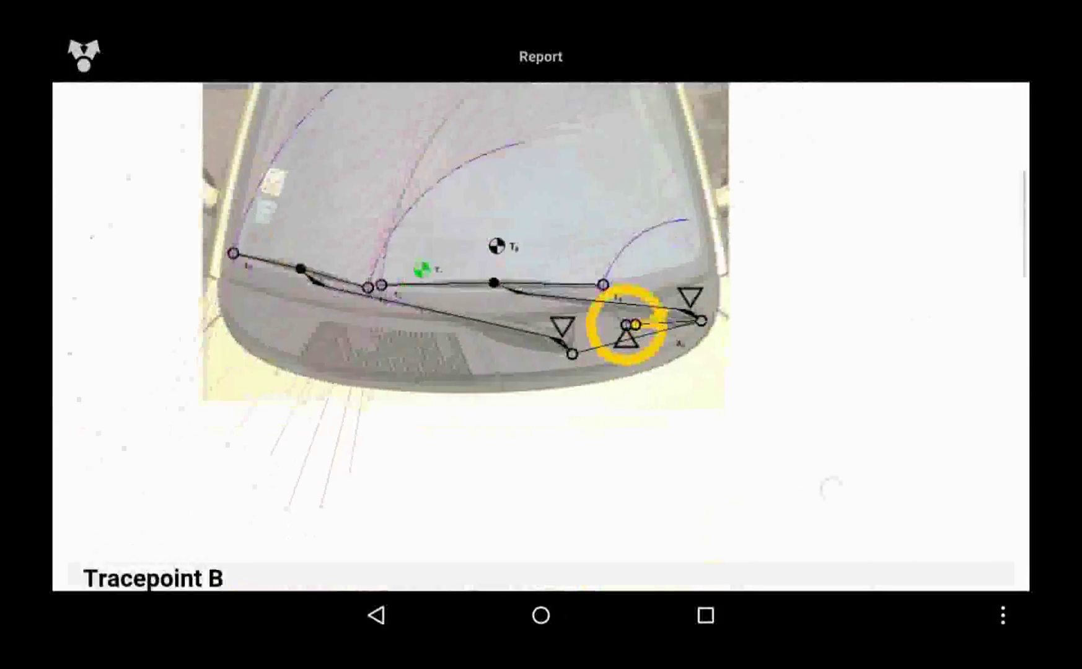
- Examine the report's Tracepoint B graph and data table of displacement, velocity and acceleration, and return to the wiper mechanism
{"action": "scroll", "coordinate": [844, 446], "scroll_direction": "down", "scroll_amount": 6}
{"action": "scroll", "coordinate": [891, 459], "scroll_direction": "down", "scroll_amount": 4}
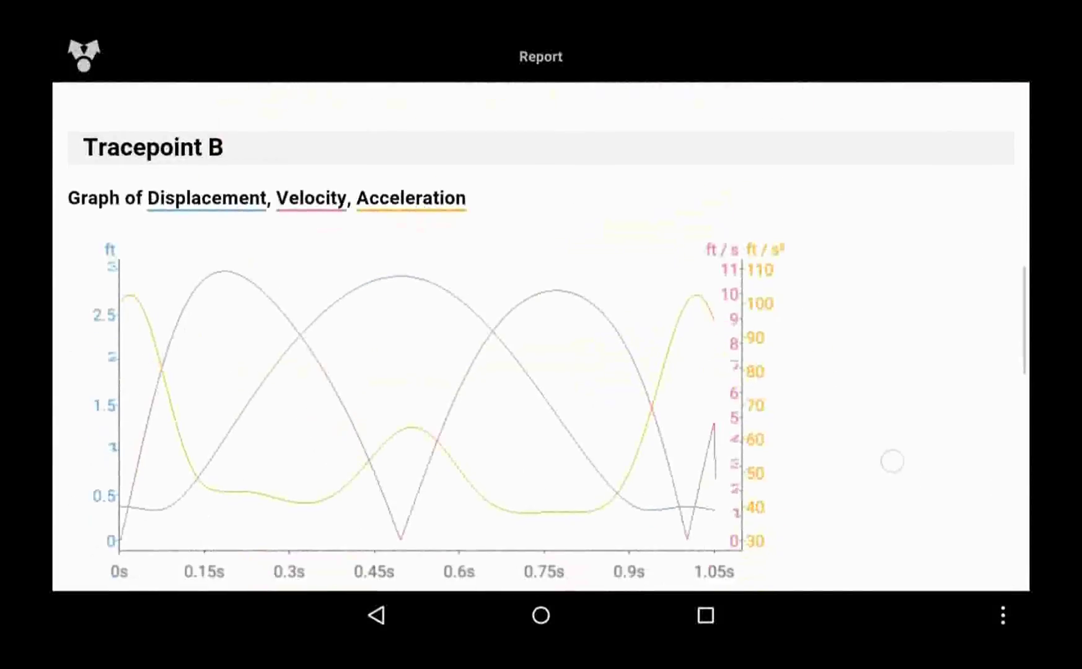
{"action": "scroll", "coordinate": [540, 334], "scroll_direction": "down", "scroll_amount": 3}
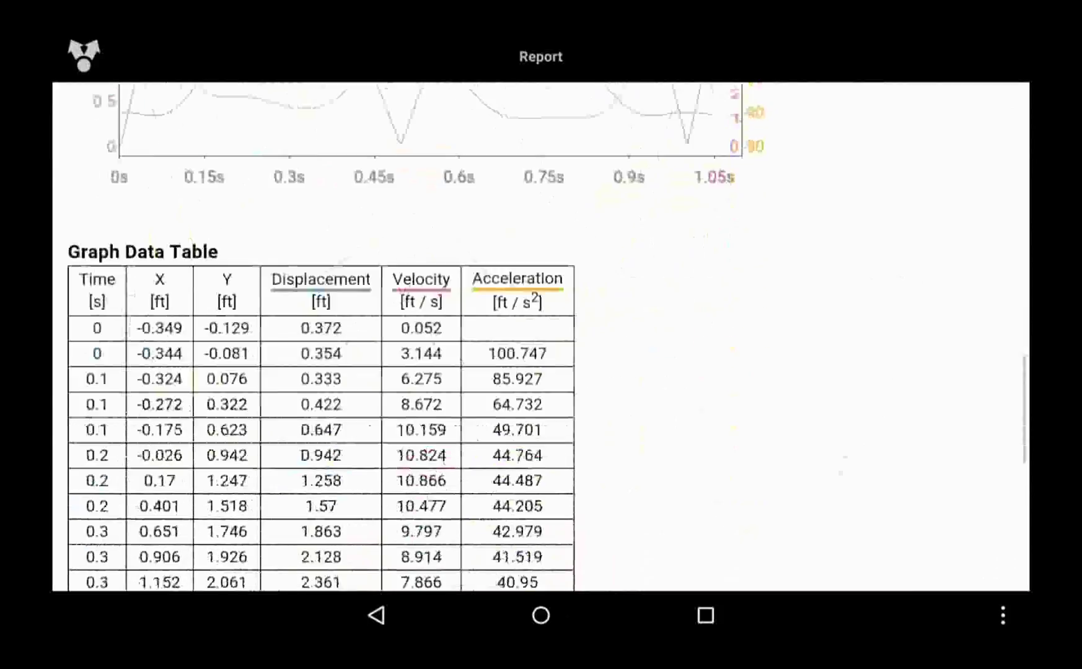
{"action": "scroll", "coordinate": [890, 347], "scroll_direction": "down", "scroll_amount": 10}
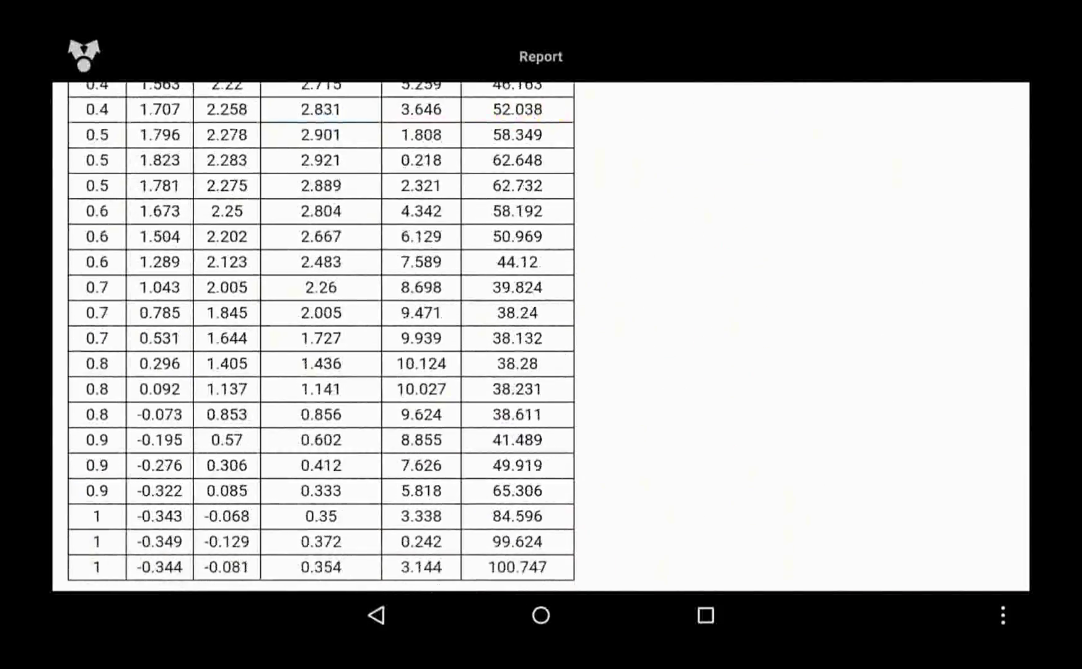
{"action": "left_click", "coordinate": [376, 615]}
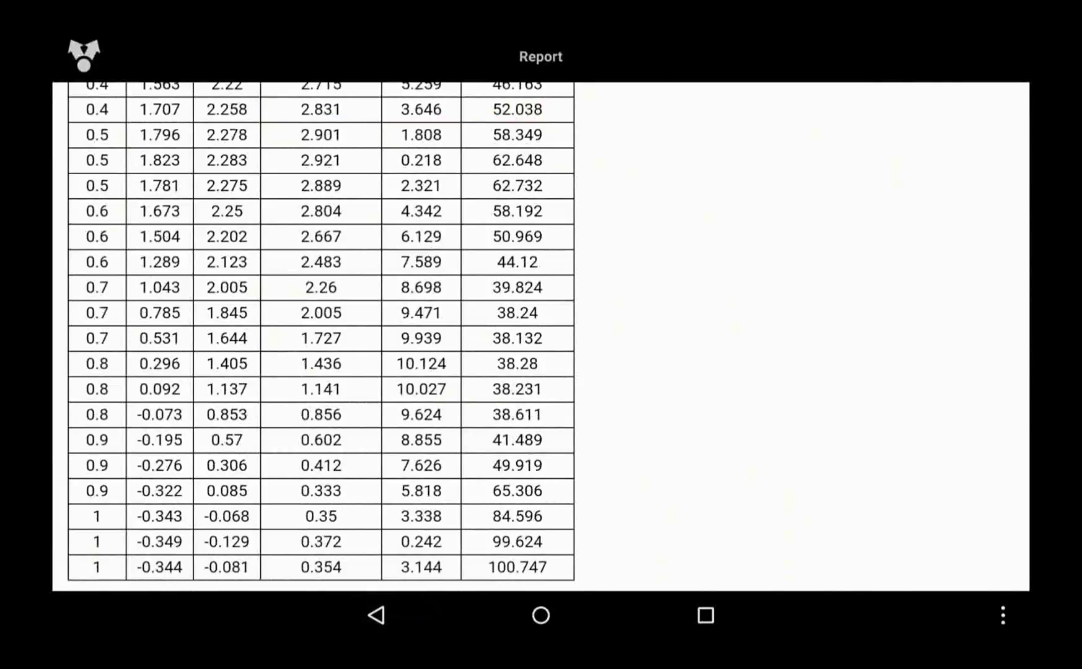
{"action": "left_click", "coordinate": [376, 616]}
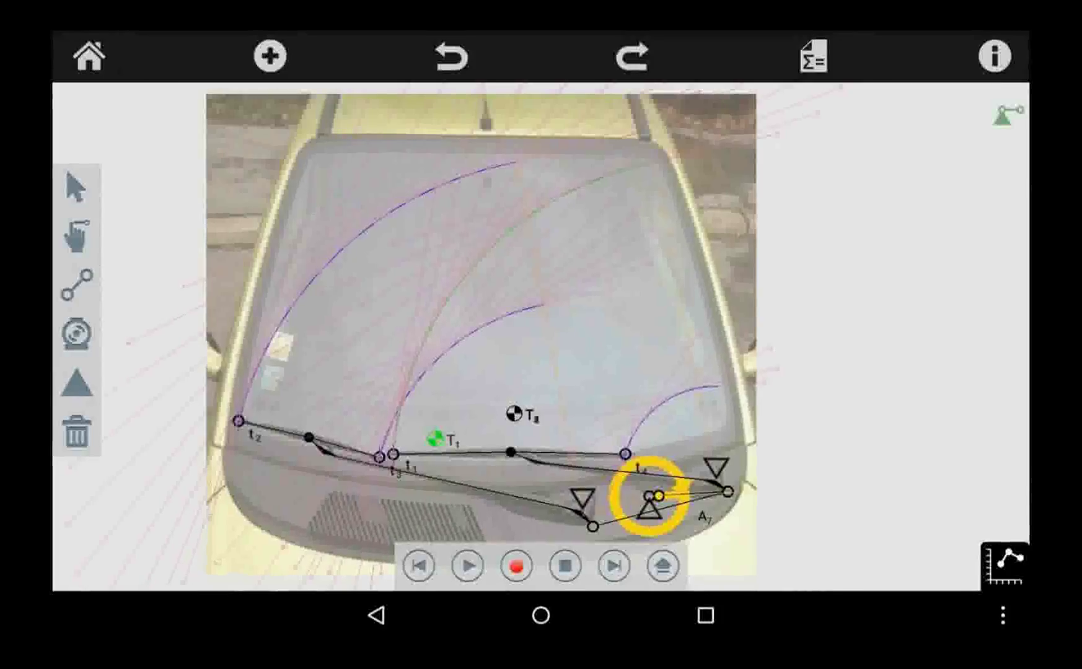
{"action": "left_click", "coordinate": [77, 235]}
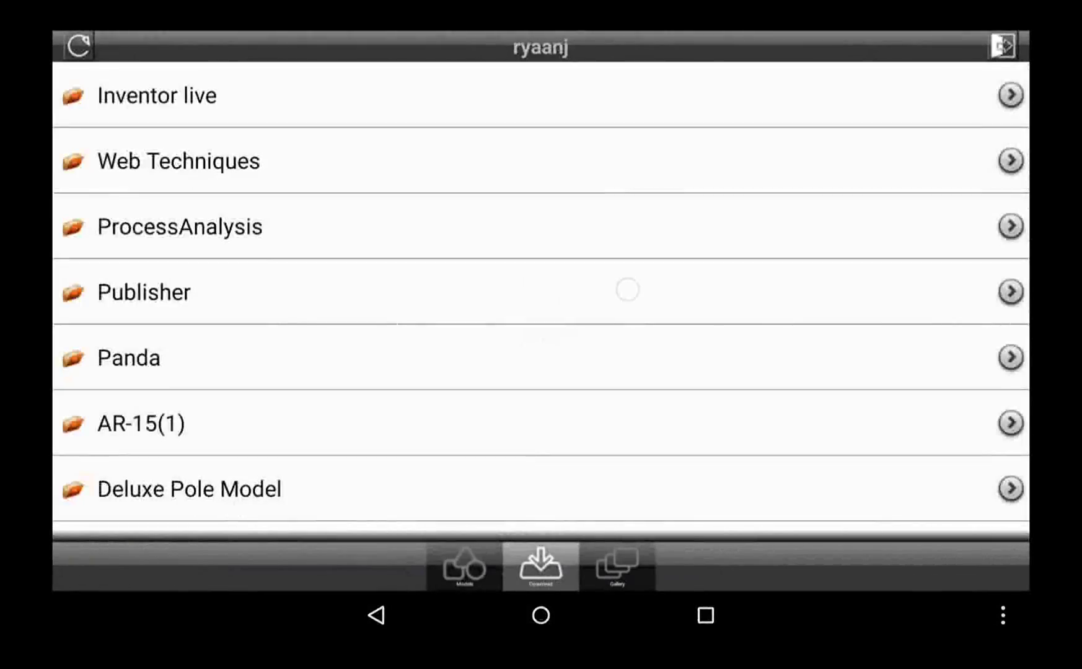
- Open the Pedals model from the Publisher folder and inspect it from behind, selecting the black cylinder mount to identify it
{"action": "left_click", "coordinate": [627, 290]}
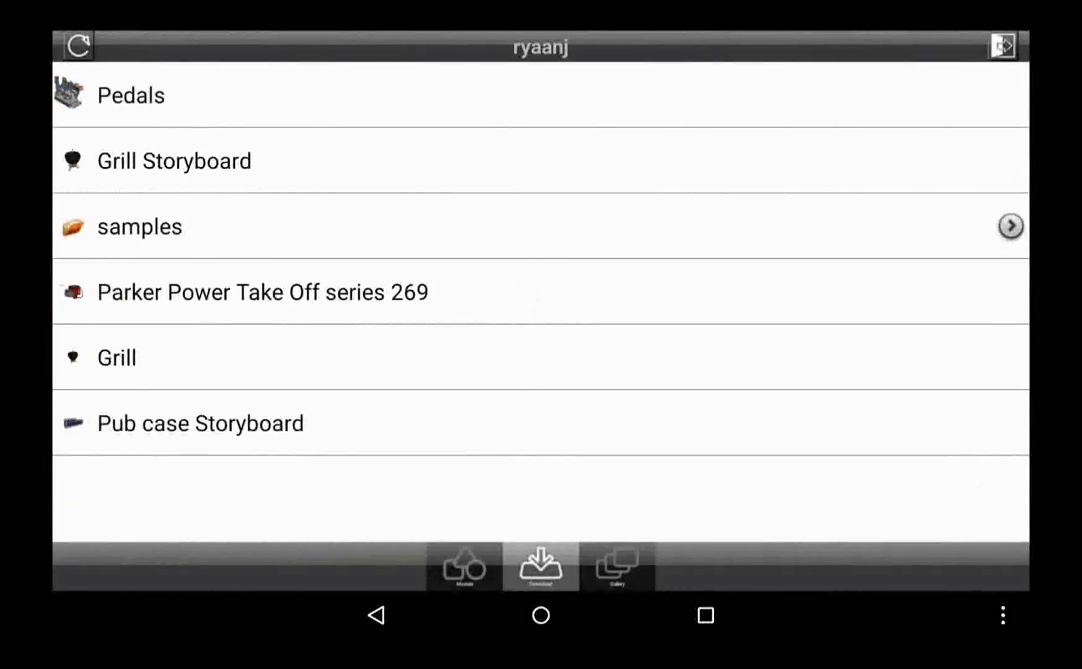
{"action": "left_click", "coordinate": [626, 94]}
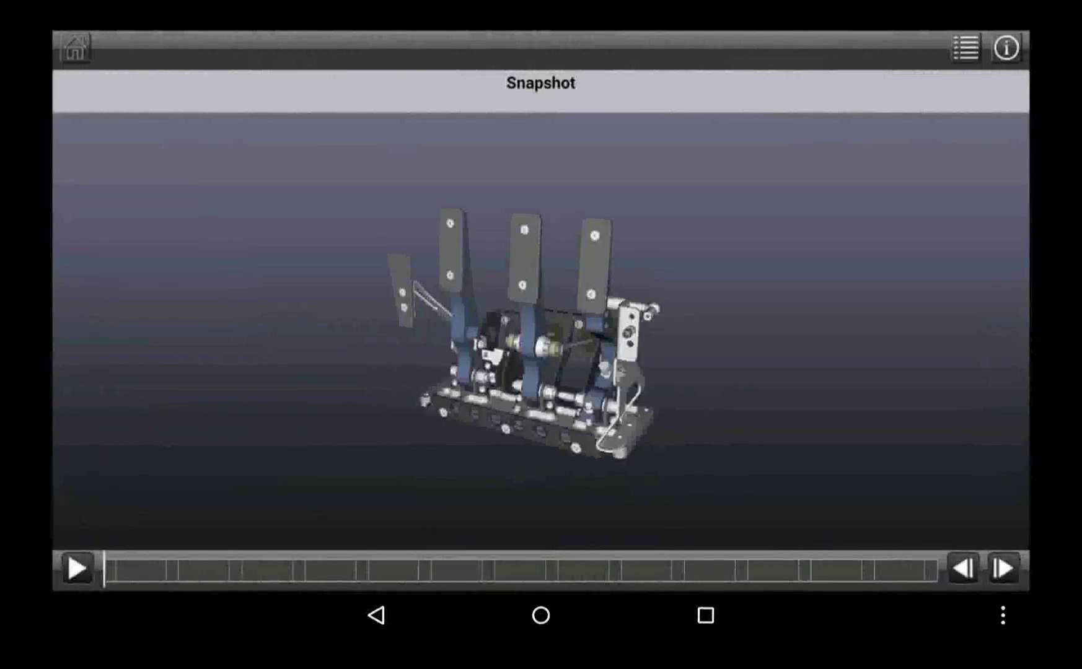
{"action": "left_click_drag", "start_coordinate": [323, 443], "coordinate": [335, 409]}
{"action": "scroll", "coordinate": [616, 375], "scroll_direction": "up", "scroll_amount": 5}
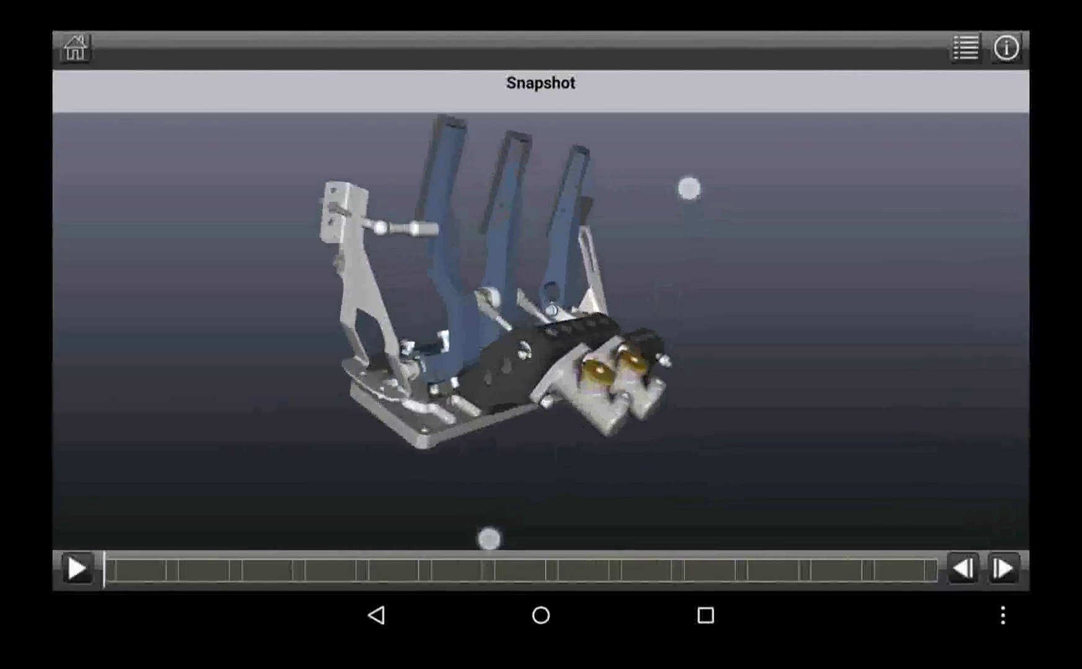
{"action": "scroll", "coordinate": [606, 350], "scroll_direction": "up", "scroll_amount": 5}
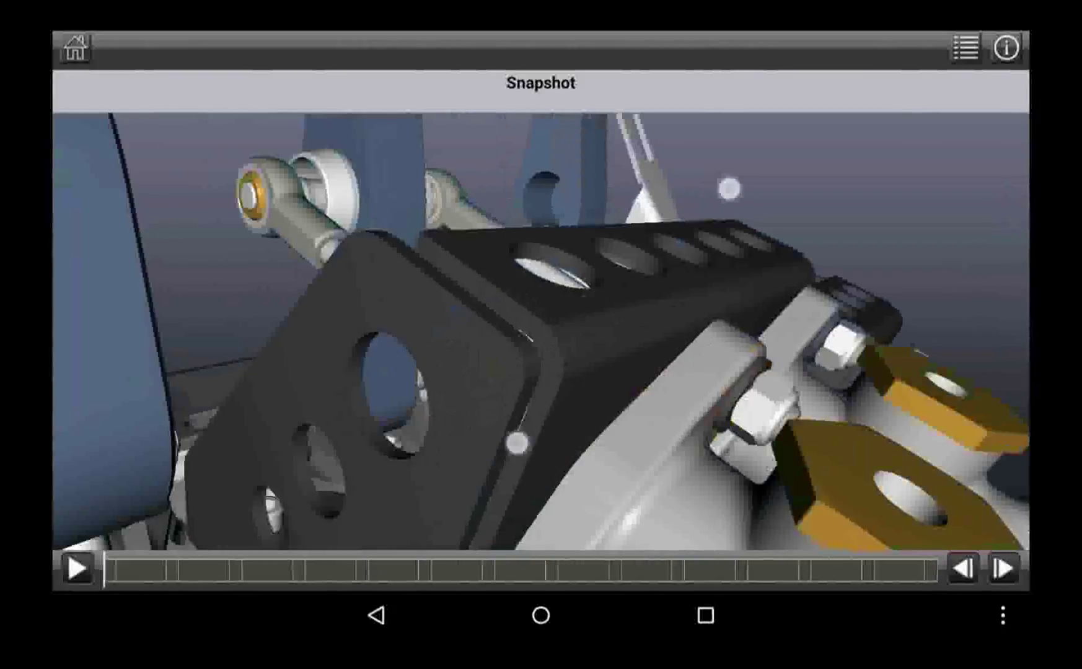
{"action": "scroll", "coordinate": [623, 316], "scroll_direction": "down", "scroll_amount": 5}
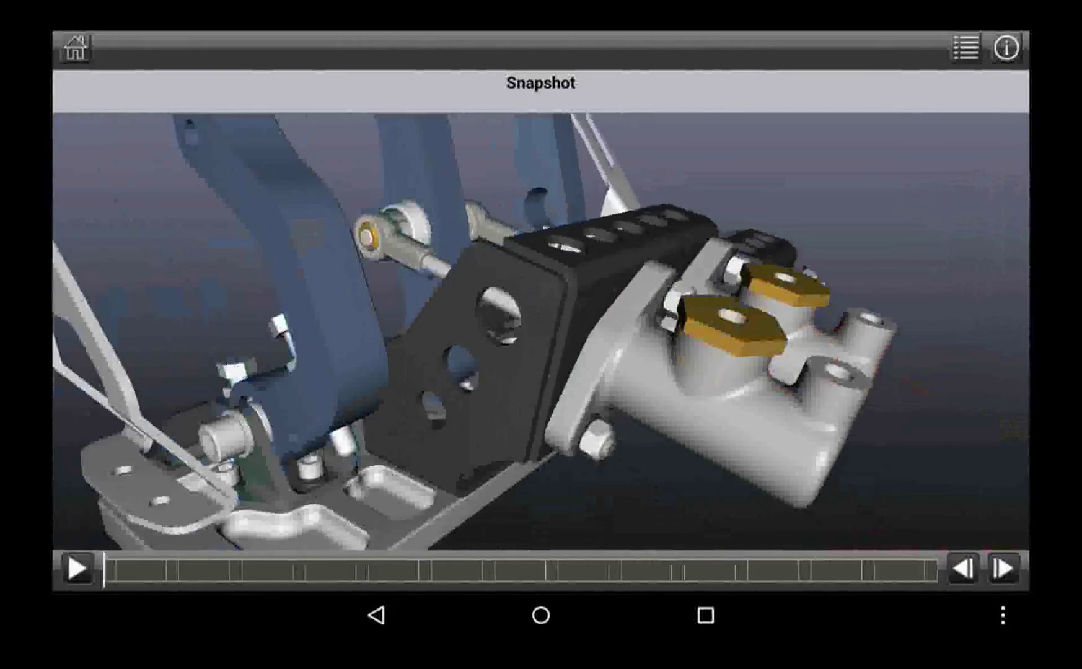
{"action": "left_click", "coordinate": [503, 419]}
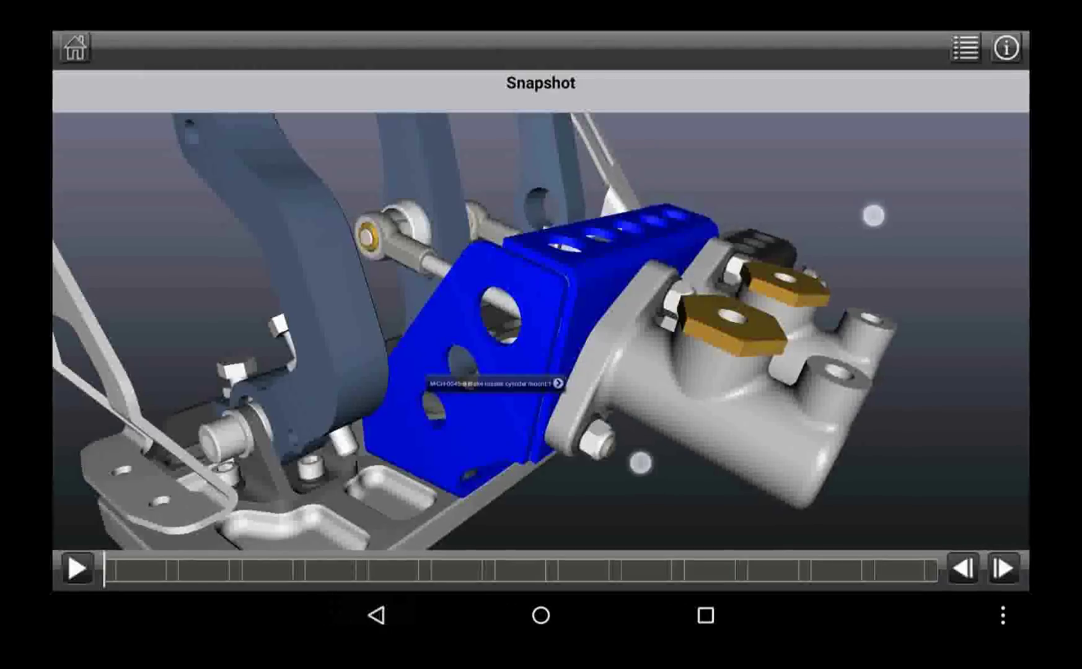
{"action": "scroll", "coordinate": [756, 340], "scroll_direction": "down", "scroll_amount": 3}
- Play the Pedals storyboard, inspect the exploded bearing assembly, and advance the timeline to the "Torque to xx" callout
{"action": "left_click", "coordinate": [77, 568]}
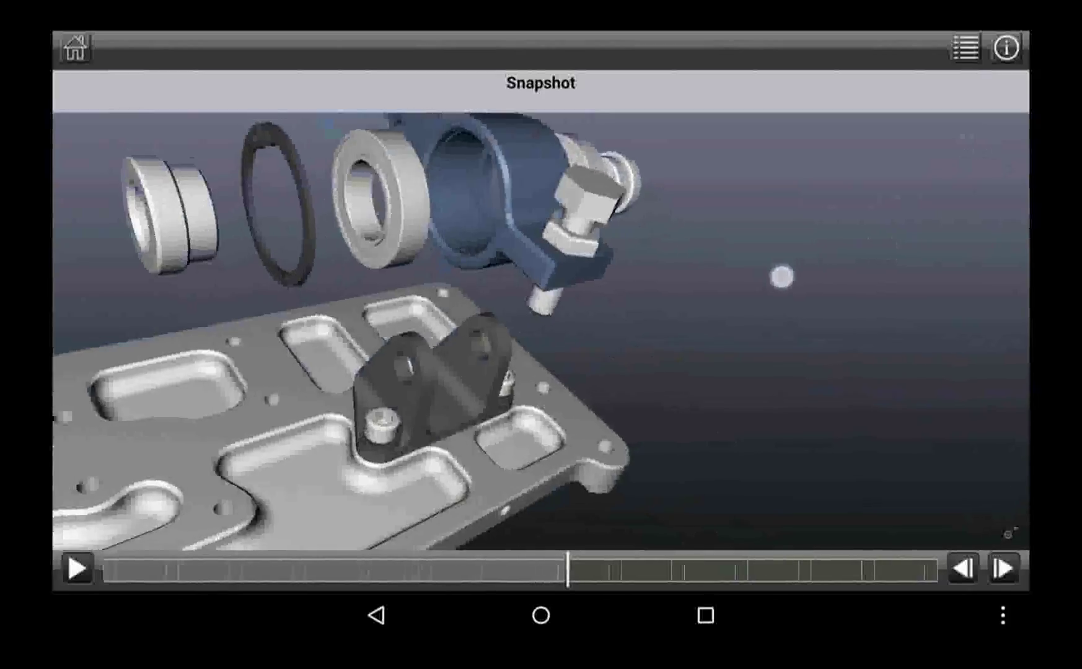
{"action": "left_click_drag", "start_coordinate": [782, 276], "coordinate": [772, 326]}
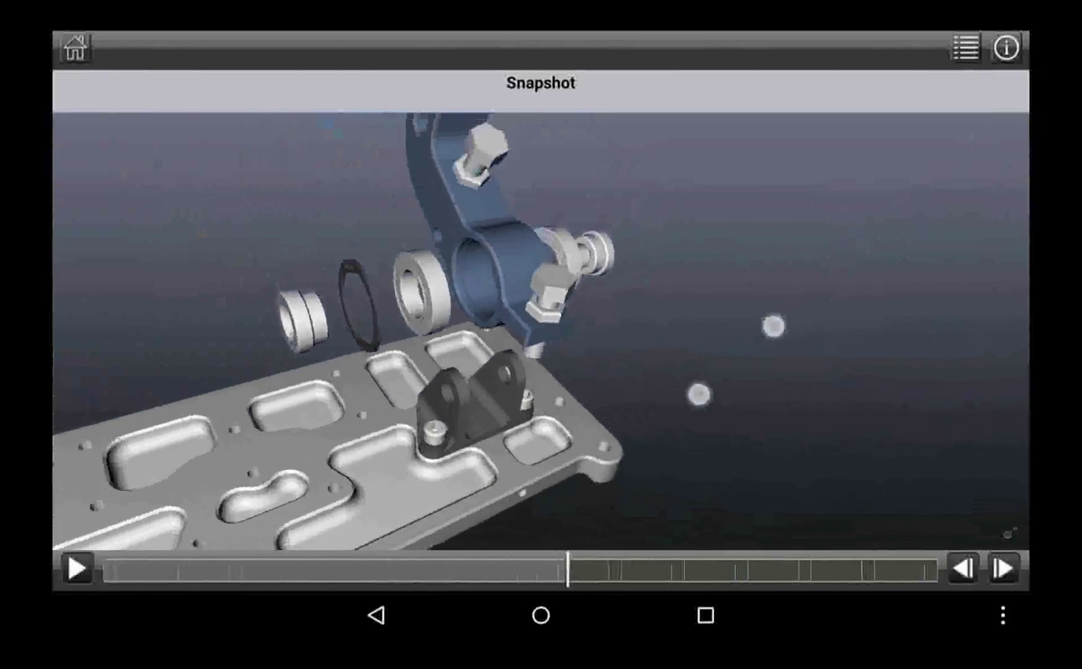
{"action": "left_click_drag", "start_coordinate": [559, 584], "coordinate": [751, 587]}
{"action": "scroll", "coordinate": [665, 340], "scroll_direction": "up", "scroll_amount": 5}
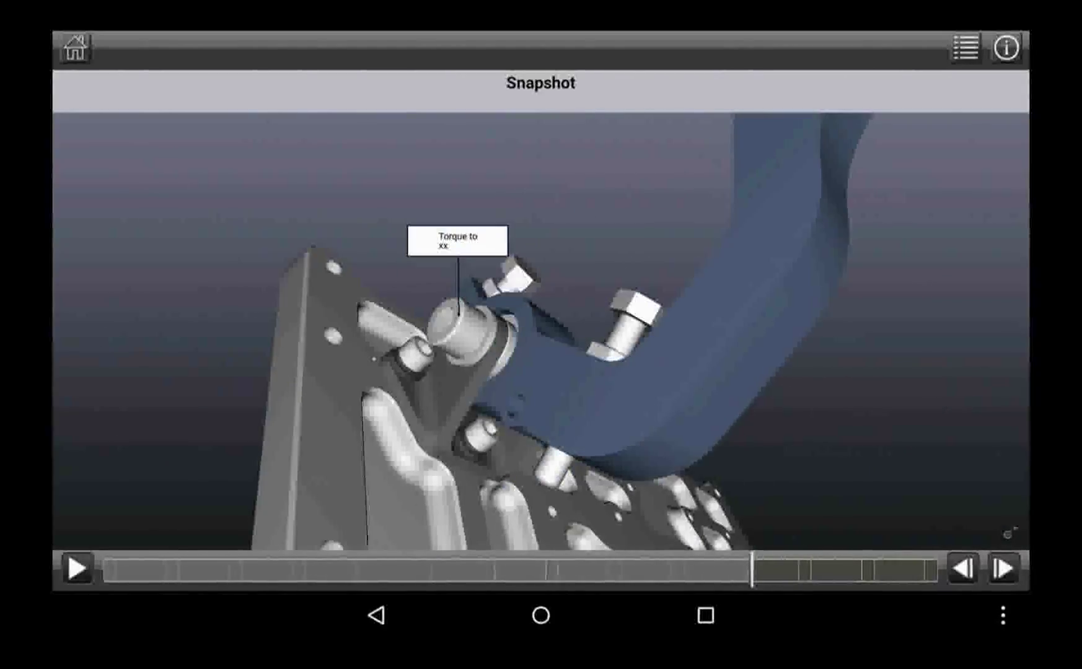
- Advance the Pedals storyboard through the "attach pedal" snapshot until the pedal plate is fastened to the blue arm
{"action": "left_click", "coordinate": [1004, 569]}
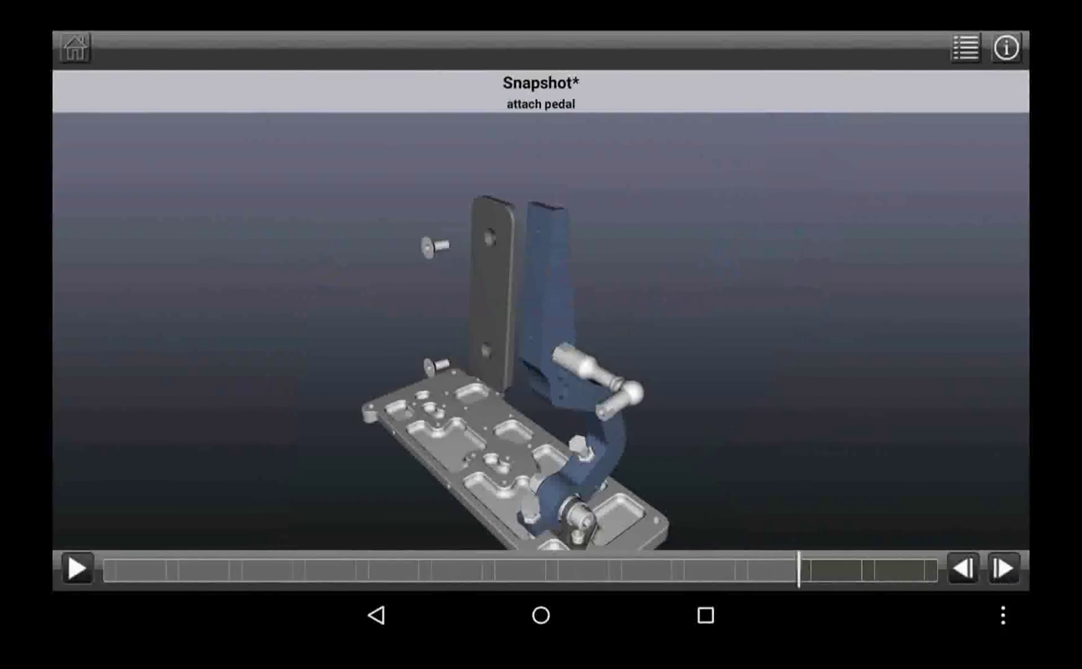
{"action": "left_click", "coordinate": [1003, 569]}
{"action": "left_click", "coordinate": [1003, 568]}
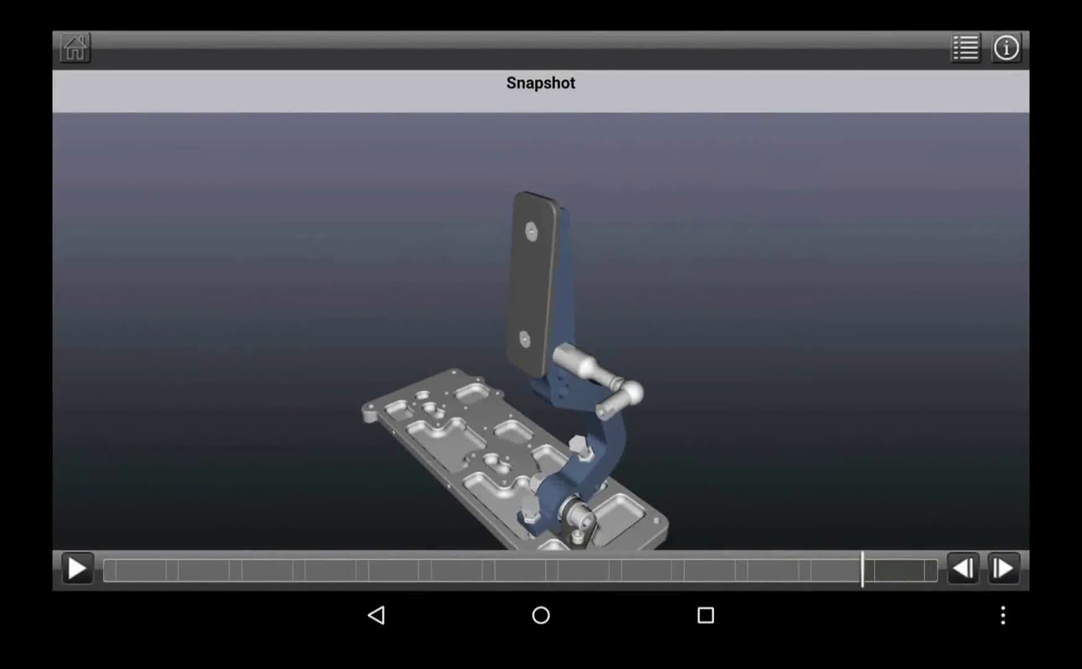
- Jump to the "attach pedal" snapshot through the storyboard's list of instruction steps
{"action": "left_click", "coordinate": [965, 47]}
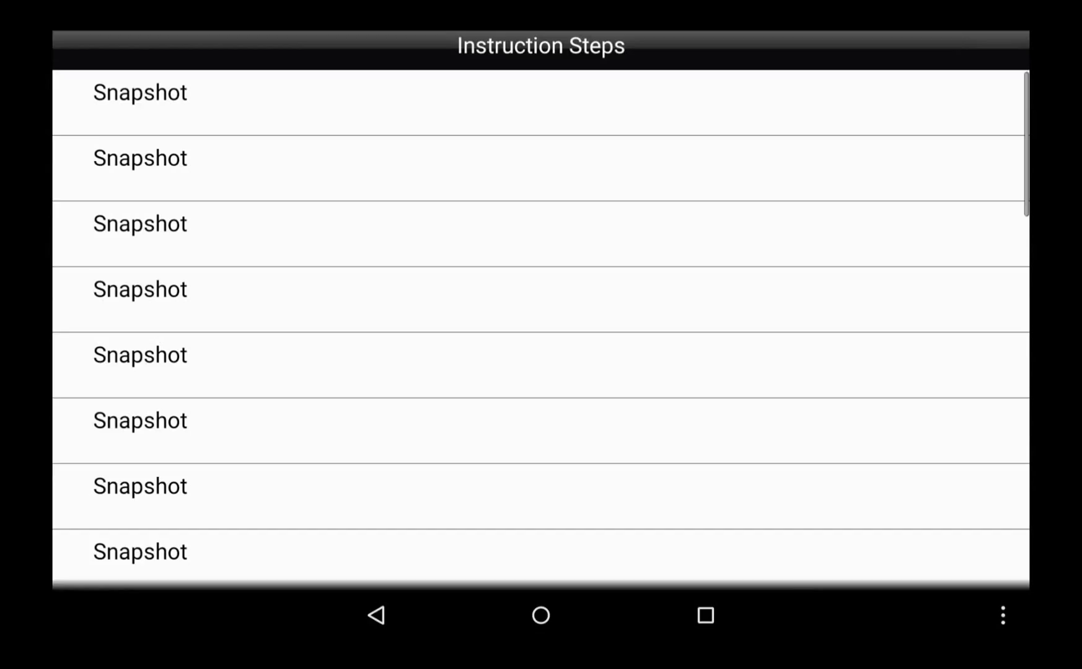
{"action": "scroll", "coordinate": [732, 430], "scroll_direction": "down", "scroll_amount": 10}
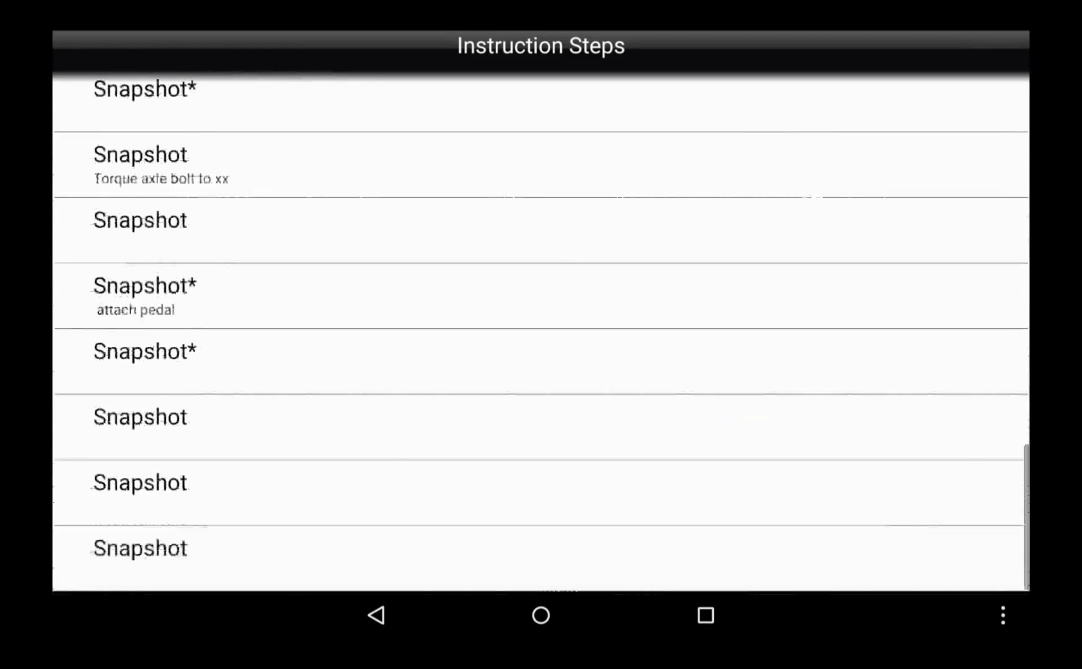
{"action": "scroll", "coordinate": [666, 329], "scroll_direction": "up", "scroll_amount": 1}
{"action": "left_click", "coordinate": [224, 374]}
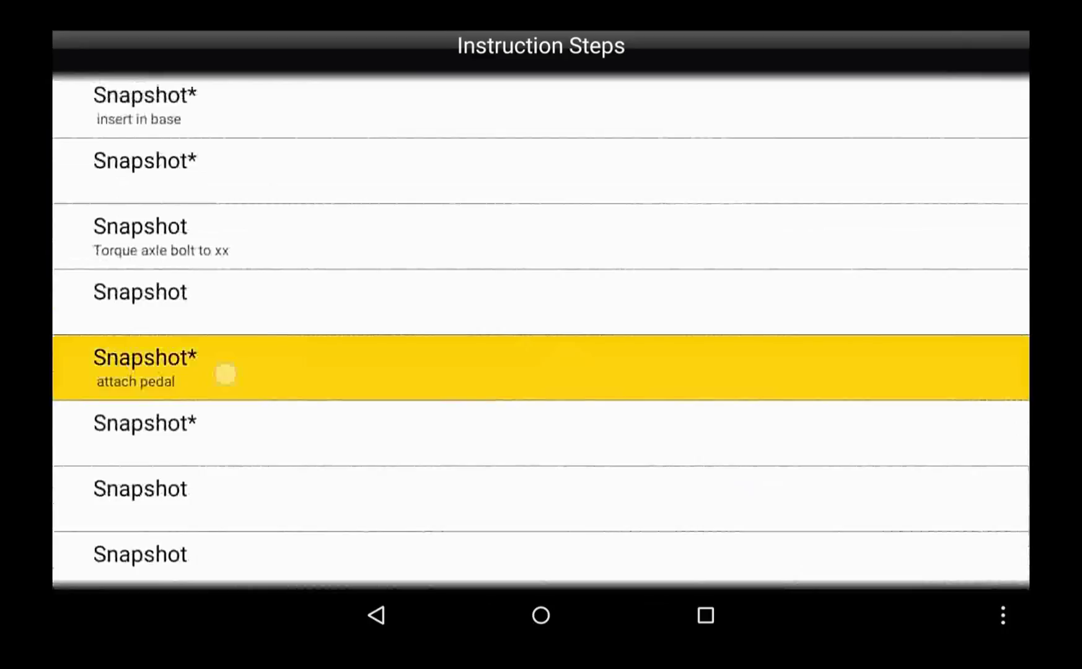
- Jump to the "insert in base" instruction step and from there to "gather axle components"
{"action": "left_click", "coordinate": [966, 47]}
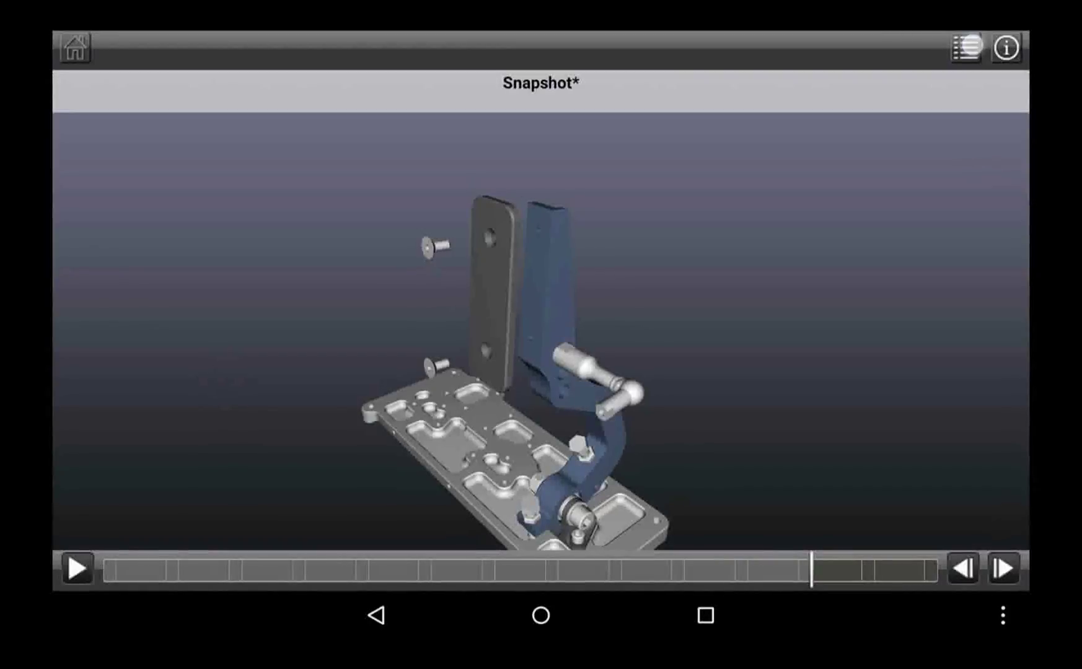
{"action": "scroll", "coordinate": [565, 260], "scroll_direction": "up", "scroll_amount": 3}
{"action": "left_click", "coordinate": [181, 232]}
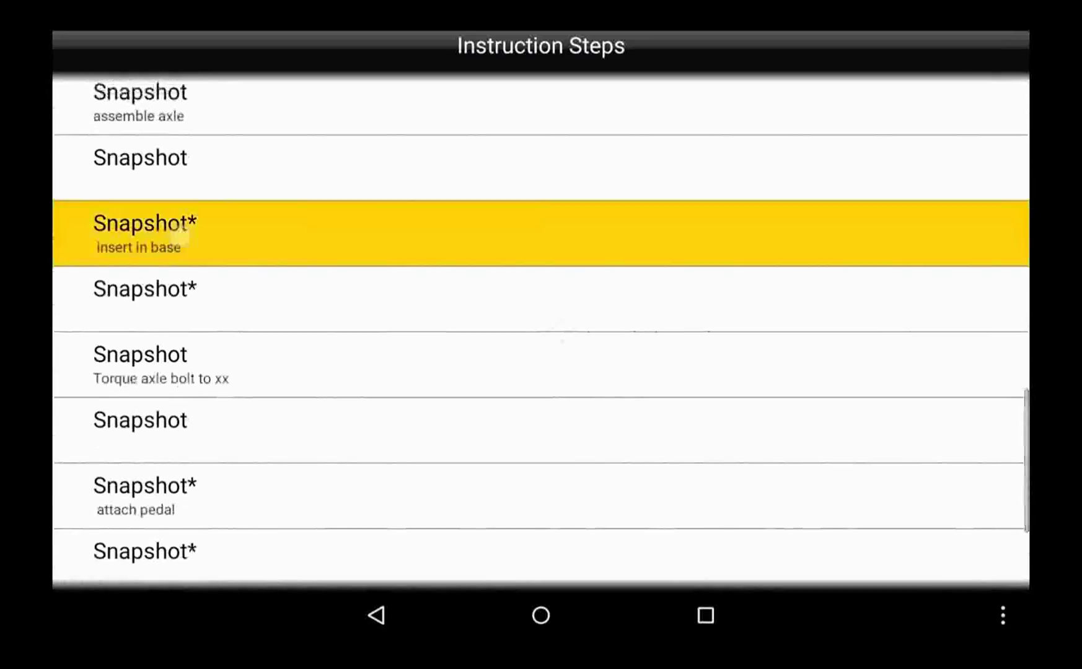
{"action": "left_click", "coordinate": [966, 47]}
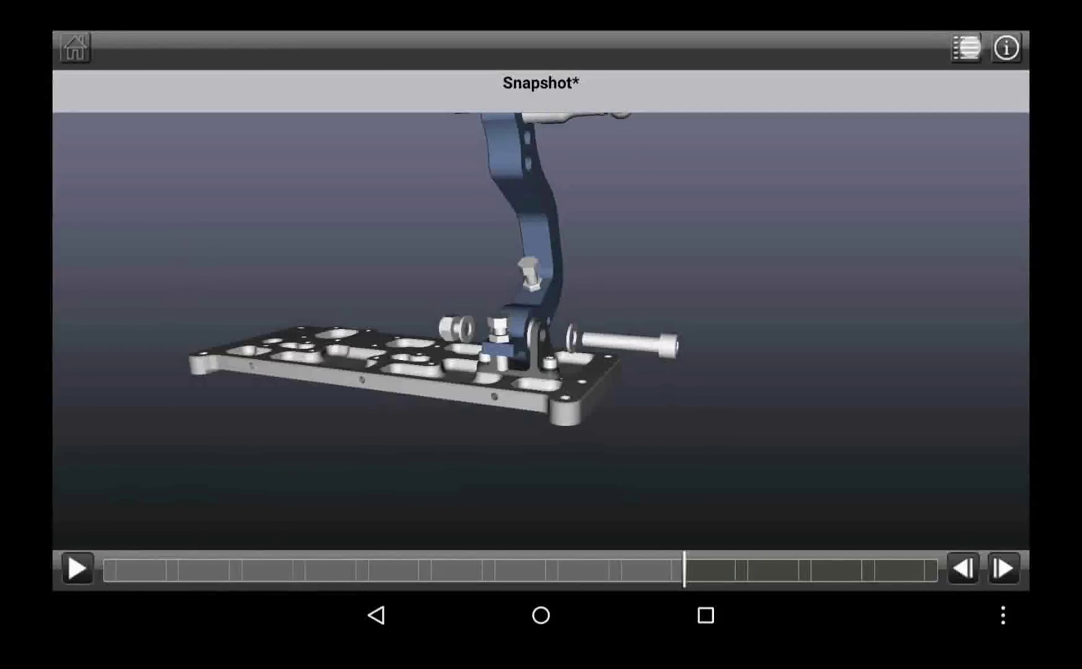
{"action": "scroll", "coordinate": [385, 212], "scroll_direction": "up", "scroll_amount": 3}
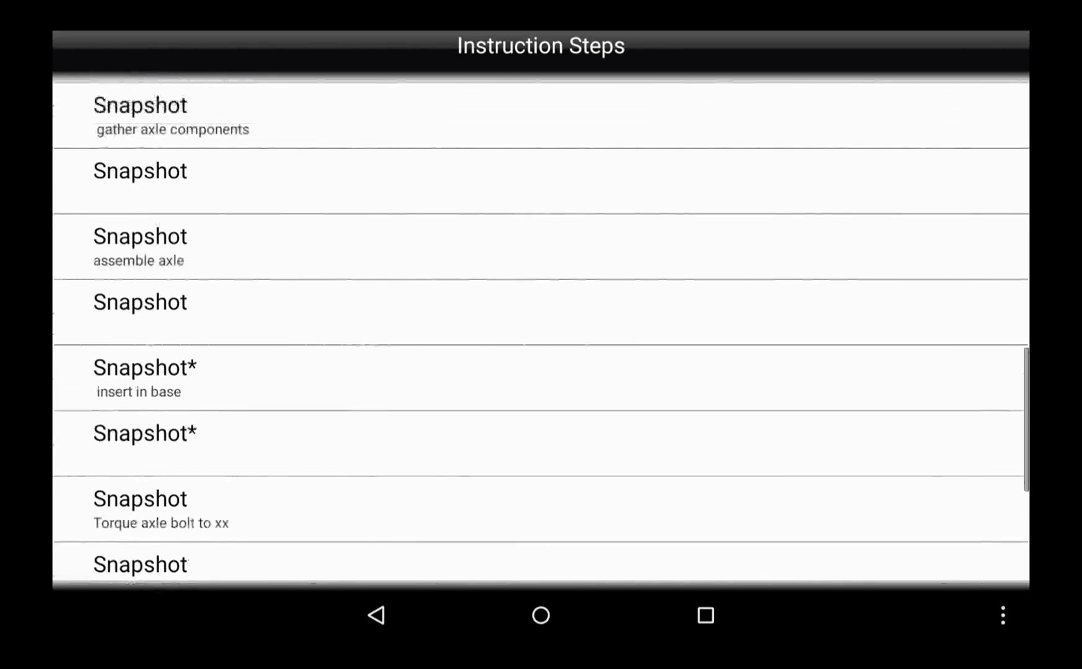
{"action": "left_click", "coordinate": [251, 118]}
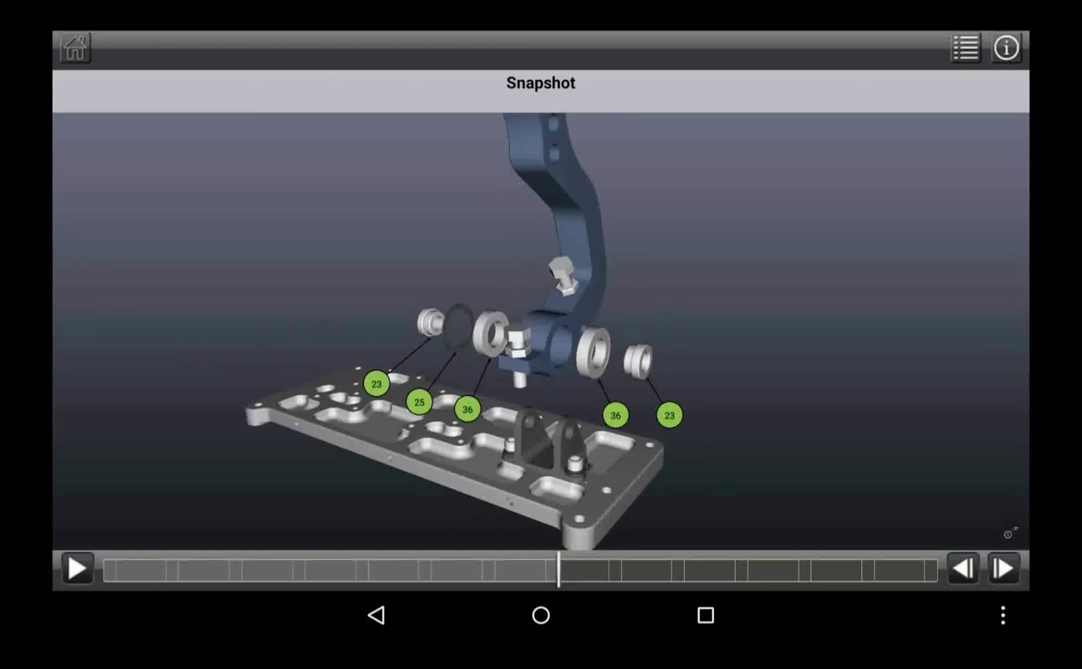
- Read the viewer's help on navigation, including the pan, zoom and two-finger twist gestures, and return to the Pedals model
{"action": "left_click", "coordinate": [1006, 47]}
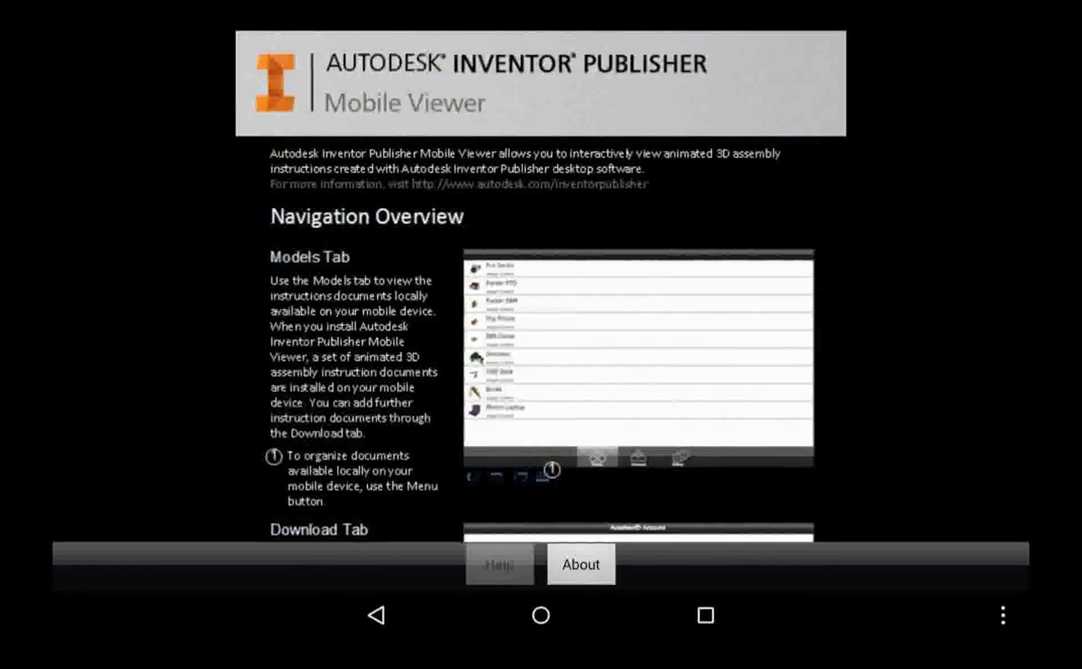
{"action": "left_click_drag", "start_coordinate": [797, 450], "coordinate": [813, 204]}
{"action": "left_click_drag", "start_coordinate": [837, 502], "coordinate": [850, 261]}
{"action": "left_click_drag", "start_coordinate": [816, 371], "coordinate": [831, 204]}
{"action": "left_click_drag", "start_coordinate": [821, 416], "coordinate": [825, 186]}
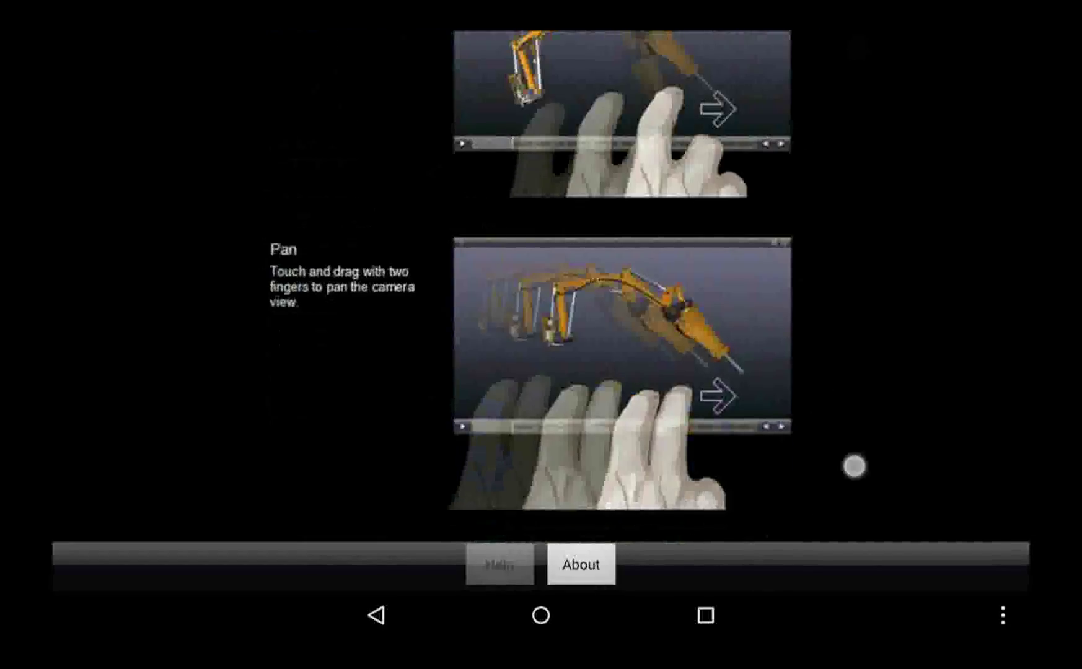
{"action": "left_click_drag", "start_coordinate": [852, 464], "coordinate": [866, 205]}
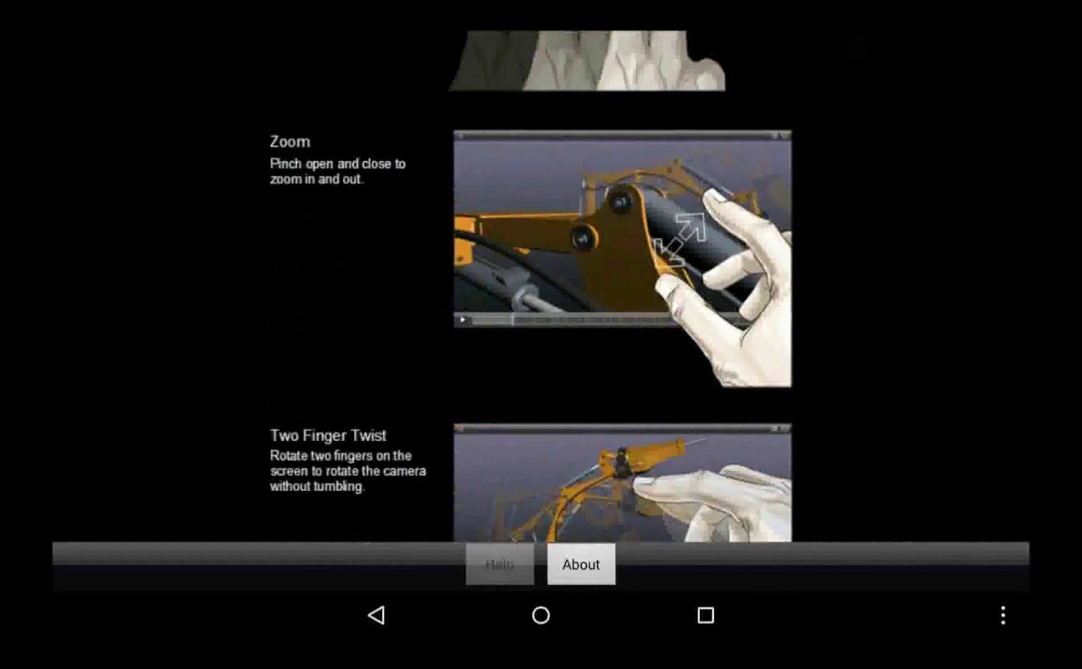
{"action": "left_click_drag", "start_coordinate": [756, 468], "coordinate": [777, 87]}
{"action": "left_click", "coordinate": [378, 620]}
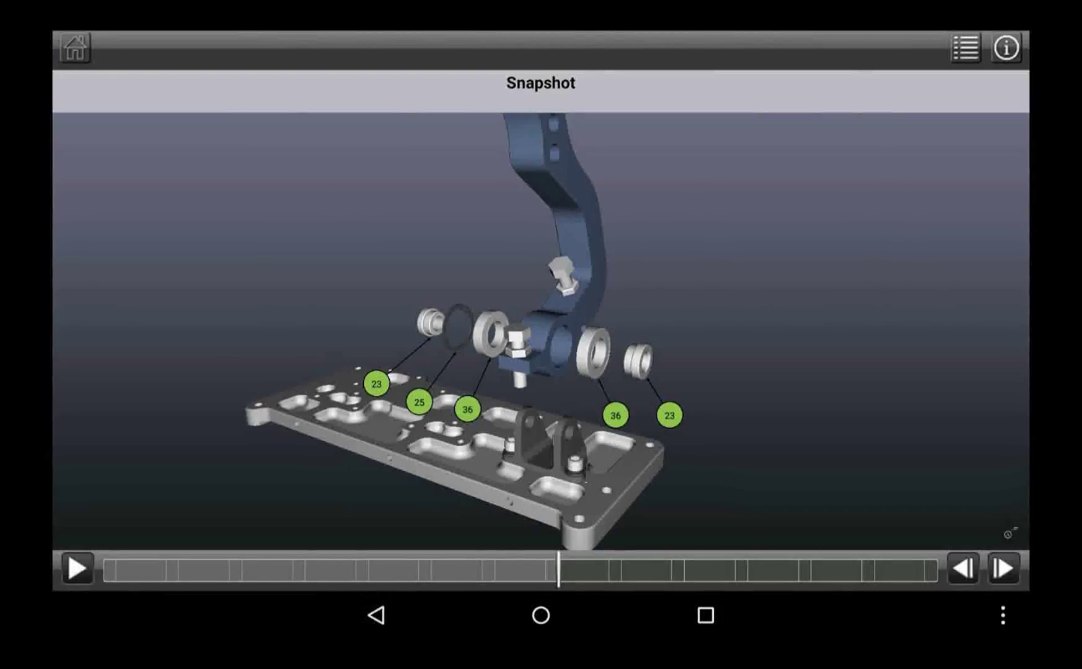
{"action": "left_click_drag", "start_coordinate": [853, 212], "coordinate": [678, 397]}
{"action": "mouse_move", "coordinate": [557, 575]}
{"action": "left_mouse_down"}
{"action": "mouse_move", "coordinate": [232, 592]}
{"action": "mouse_move", "coordinate": [585, 584]}
{"action": "mouse_move", "coordinate": [528, 585]}
{"action": "mouse_move", "coordinate": [562, 576]}
{"action": "left_mouse_up"}
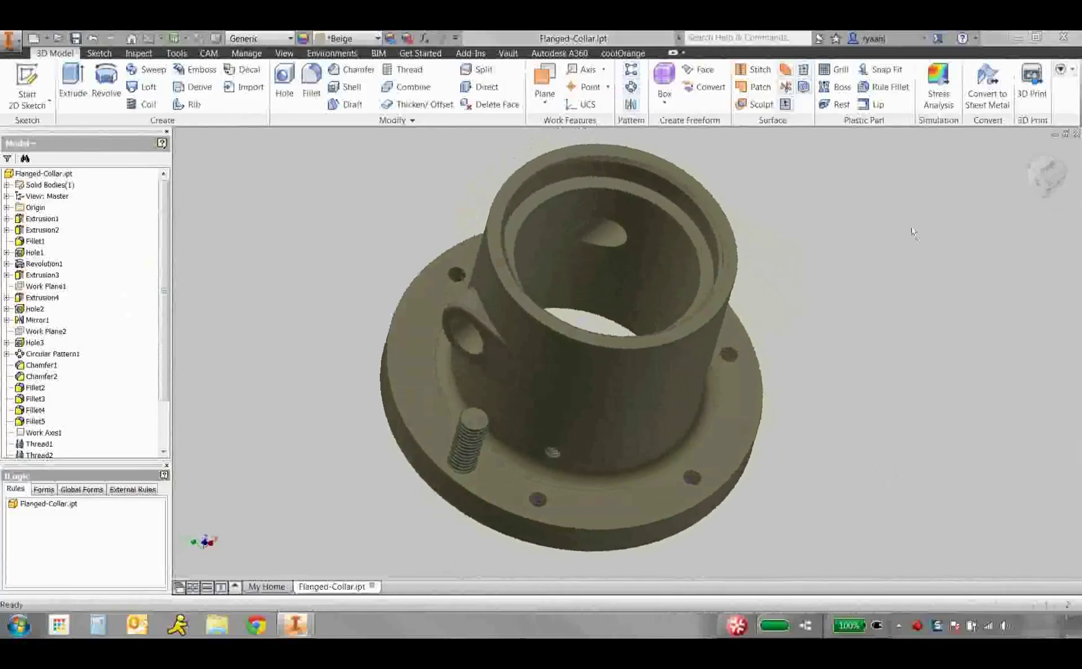
- Open the Autodesk Exchange Apps store from Inventor and view the coolOrange threadModeler page among the most popular apps
{"action": "left_click", "coordinate": [938, 41]}
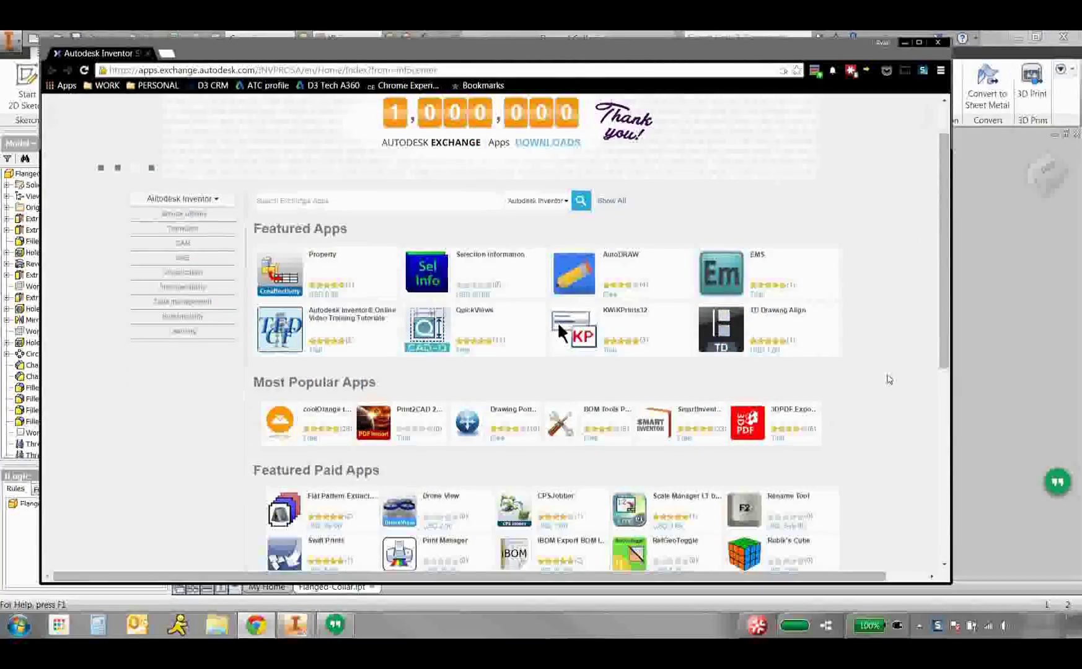
{"action": "scroll", "coordinate": [889, 378], "scroll_direction": "down", "scroll_amount": 5}
{"action": "scroll", "coordinate": [889, 380], "scroll_direction": "up", "scroll_amount": 2}
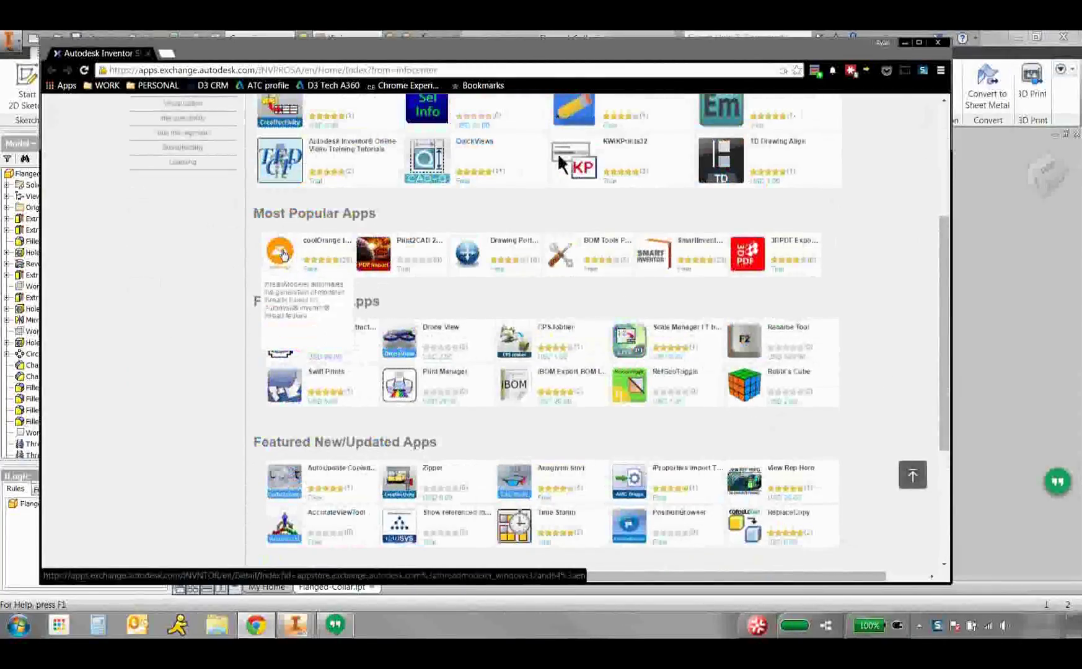
{"action": "left_click", "coordinate": [282, 254]}
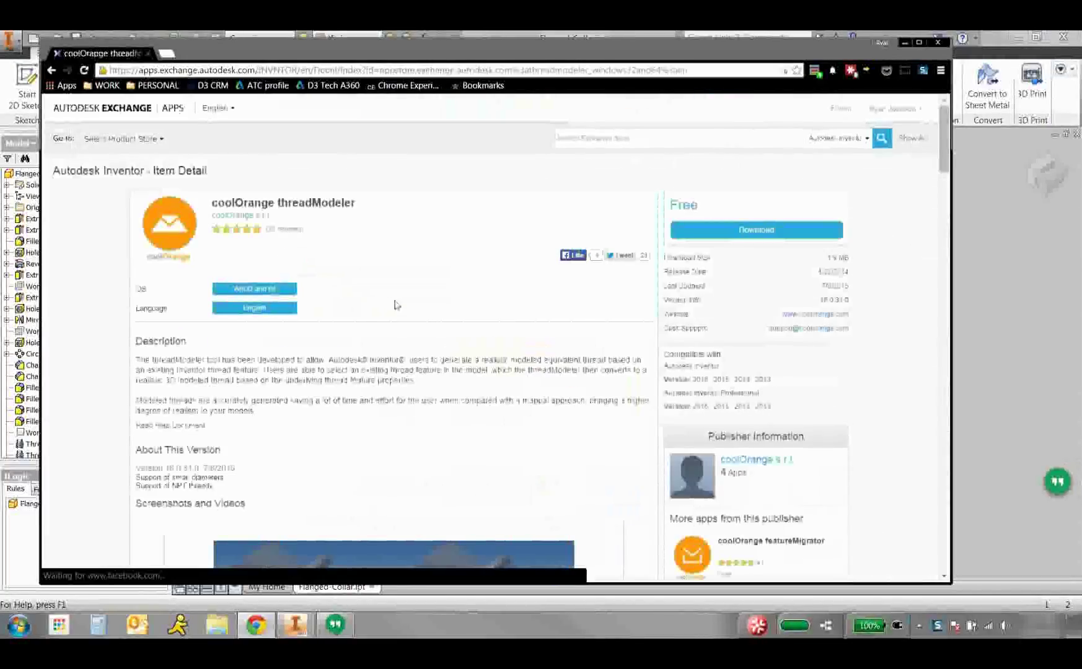
- Examine the threadModeler description, version notes and screenshots, and switch back to the Flanged-Collar part in Inventor
{"action": "scroll", "coordinate": [436, 309], "scroll_direction": "down", "scroll_amount": 2}
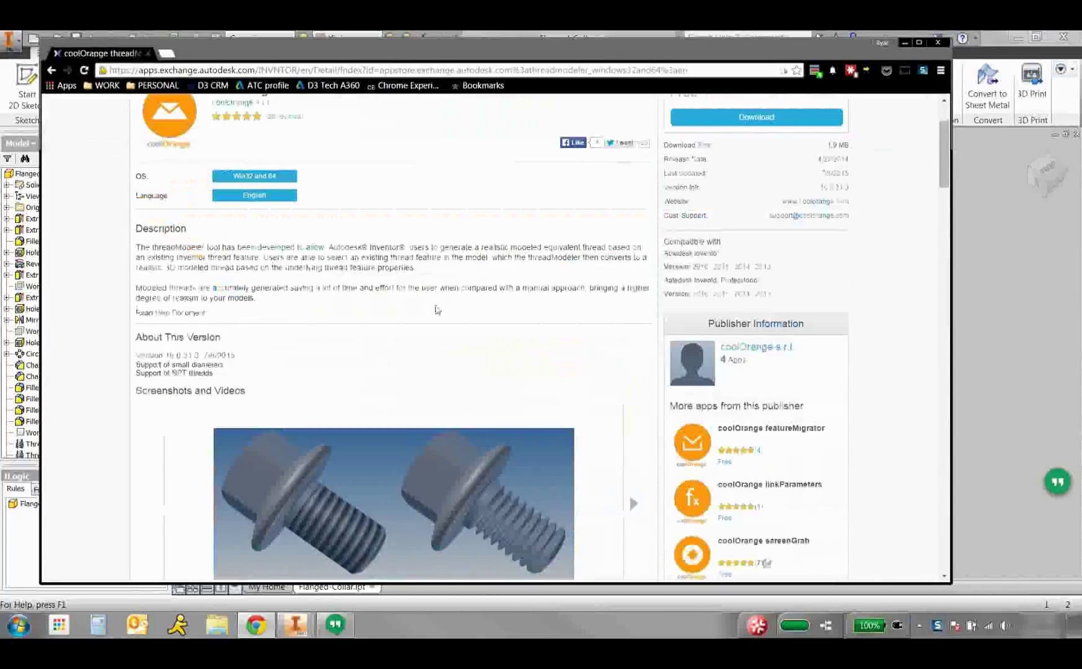
{"action": "scroll", "coordinate": [436, 309], "scroll_direction": "down", "scroll_amount": 2}
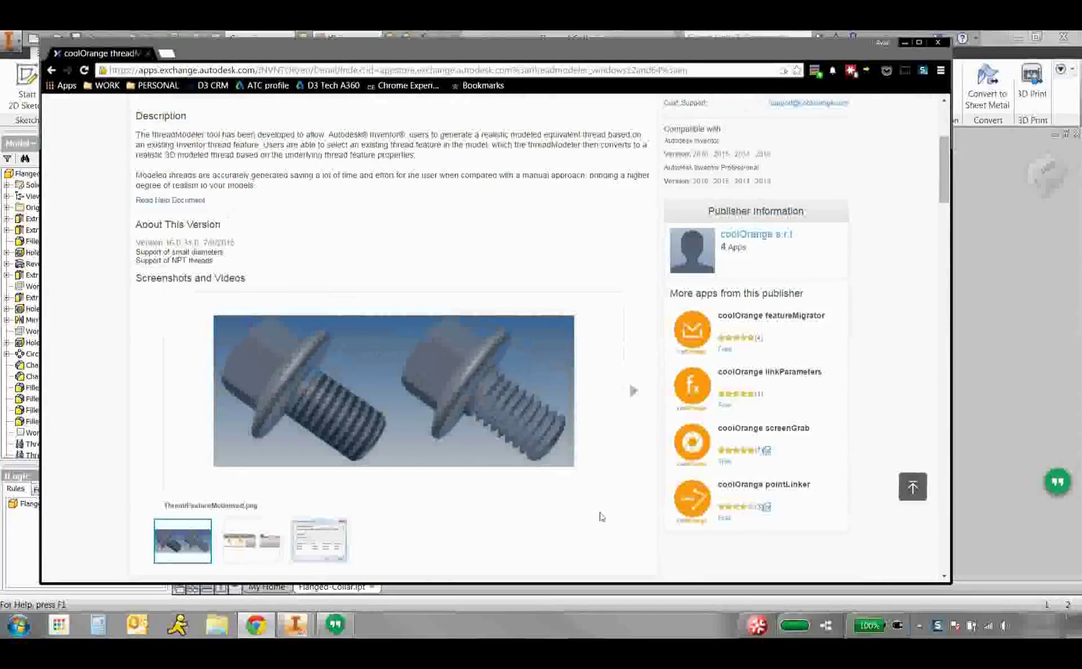
{"action": "scroll", "coordinate": [600, 516], "scroll_direction": "up", "scroll_amount": 4}
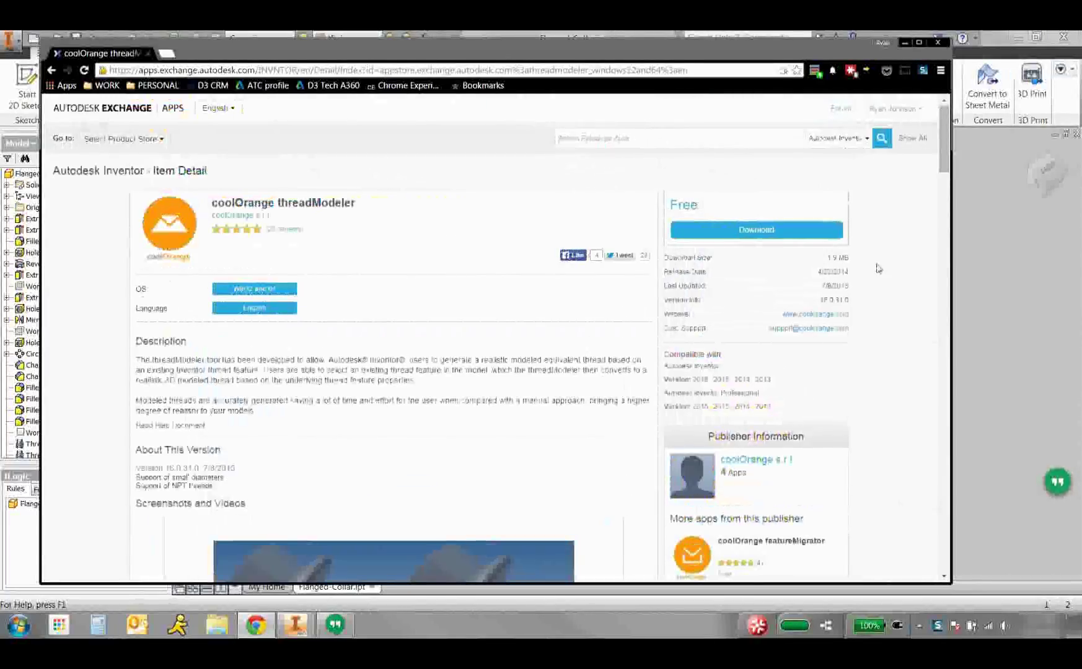
{"action": "left_click", "coordinate": [992, 322]}
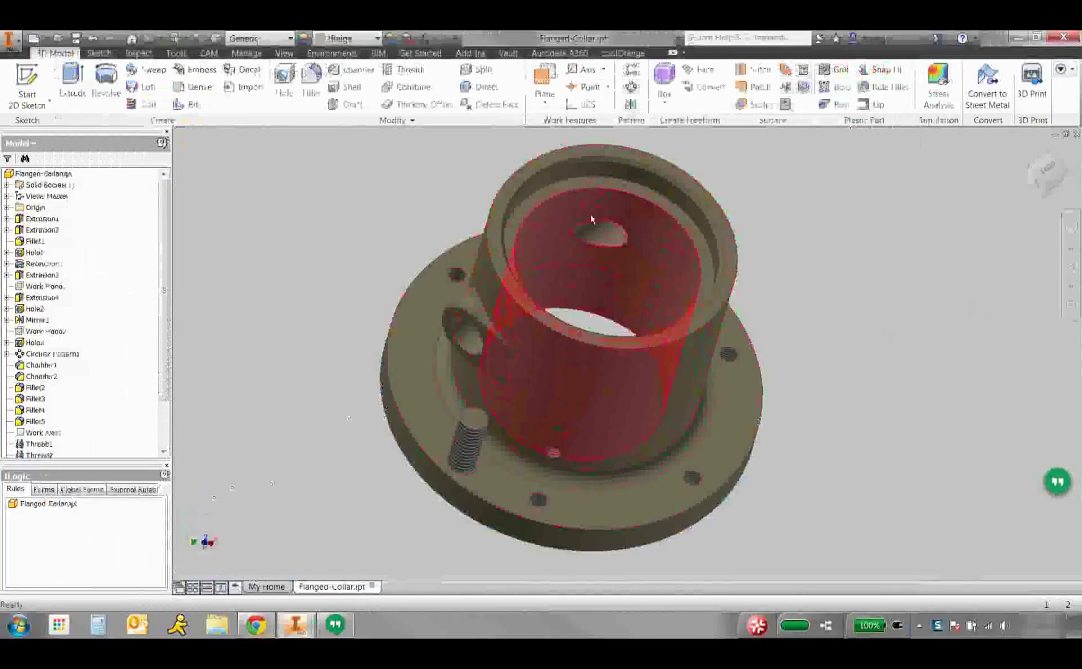
- Convert Thread1, Thread2, Thread3 and Thread4 of the flanged collar into modelled threads with threadModeler
{"action": "left_click", "coordinate": [623, 52]}
{"action": "middle_click_drag", "start_coordinate": [471, 149], "coordinate": [250, 147], "text": "shift"}
{"action": "left_click", "coordinate": [35, 81]}
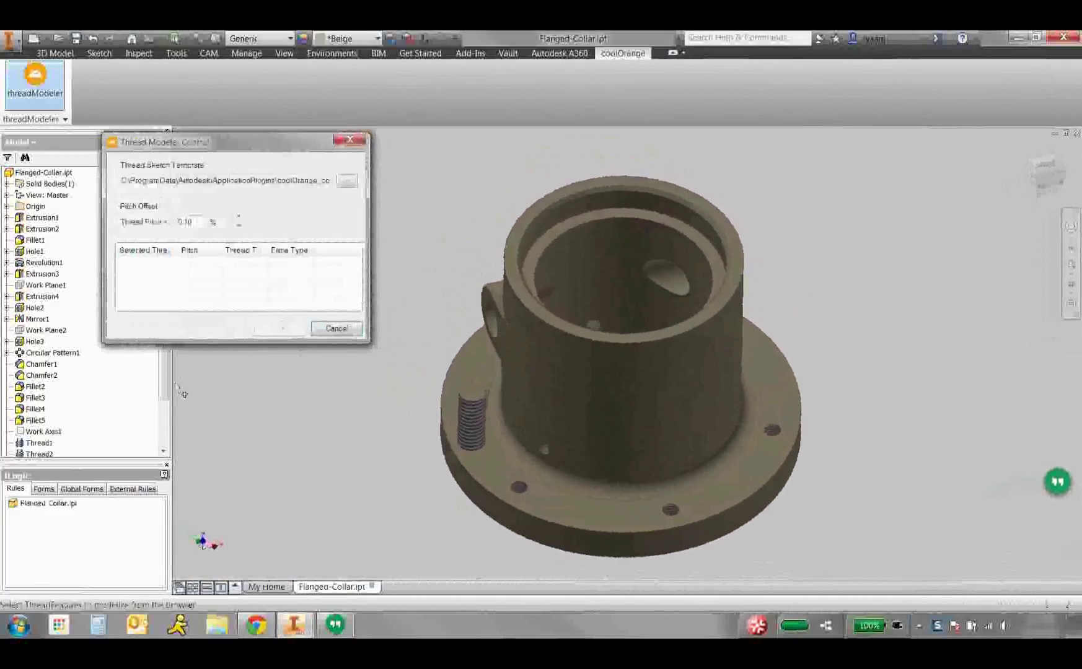
{"action": "scroll", "coordinate": [169, 392], "scroll_direction": "down", "scroll_amount": 2}
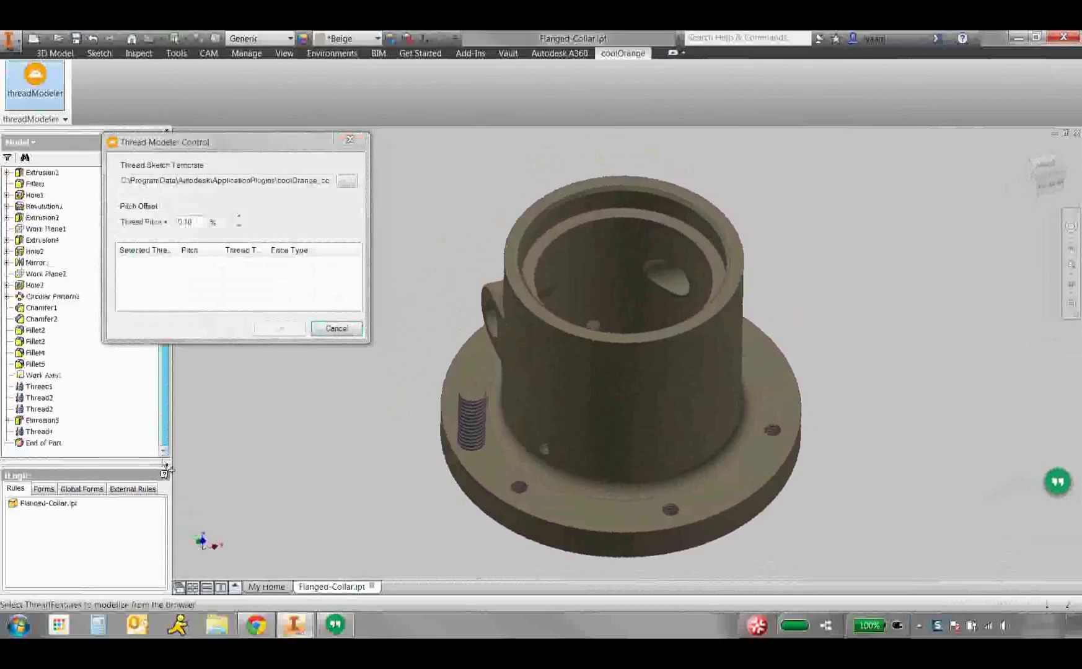
{"action": "left_click", "coordinate": [39, 386]}
{"action": "left_click", "coordinate": [39, 397], "text": "ctrl"}
{"action": "left_click", "coordinate": [39, 409], "text": "ctrl"}
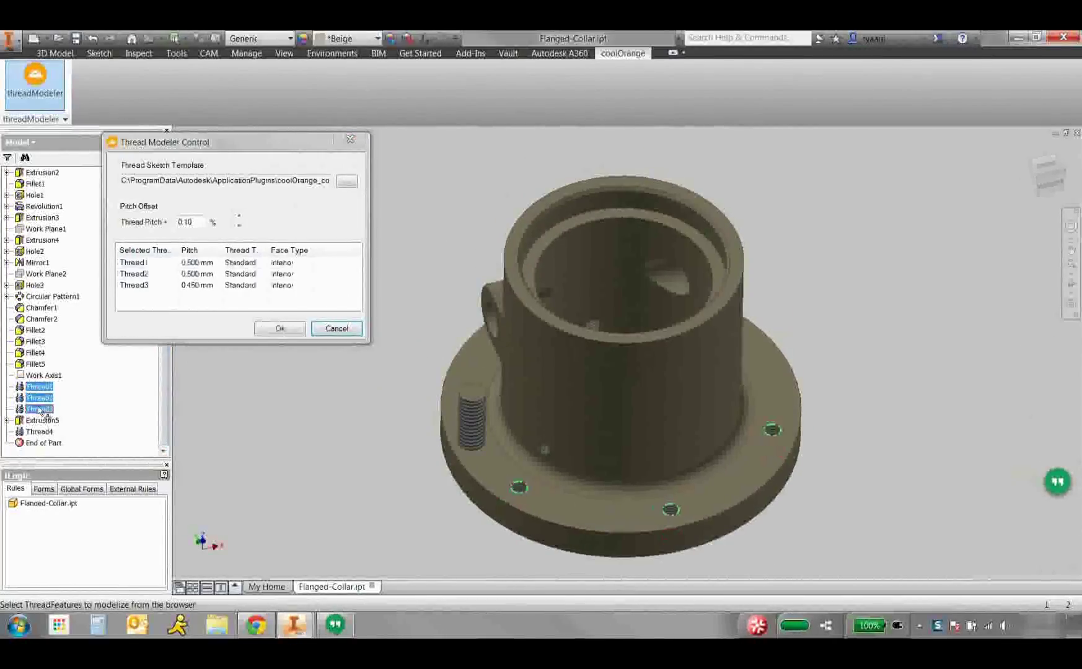
{"action": "left_click", "coordinate": [39, 432], "text": "ctrl"}
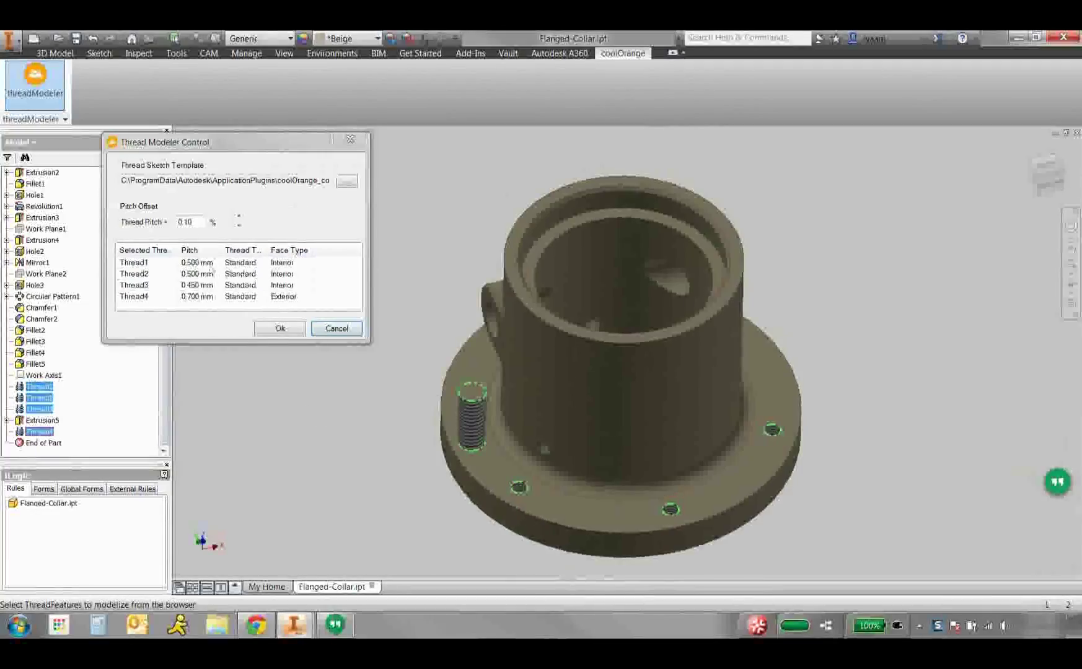
{"action": "left_click", "coordinate": [208, 264]}
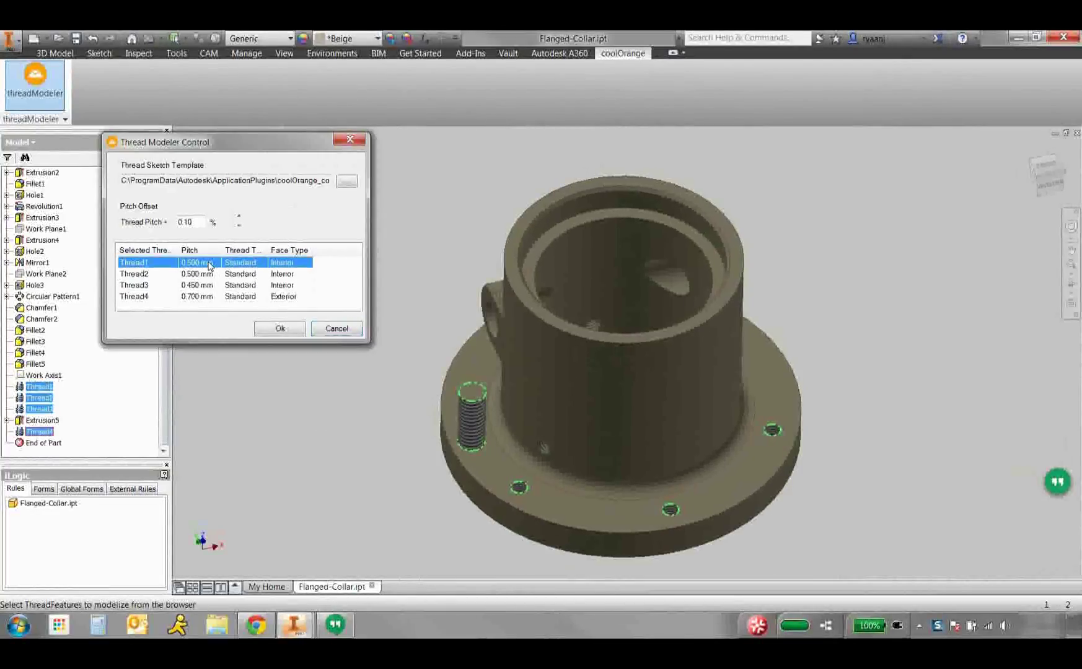
{"action": "left_click", "coordinate": [281, 331]}
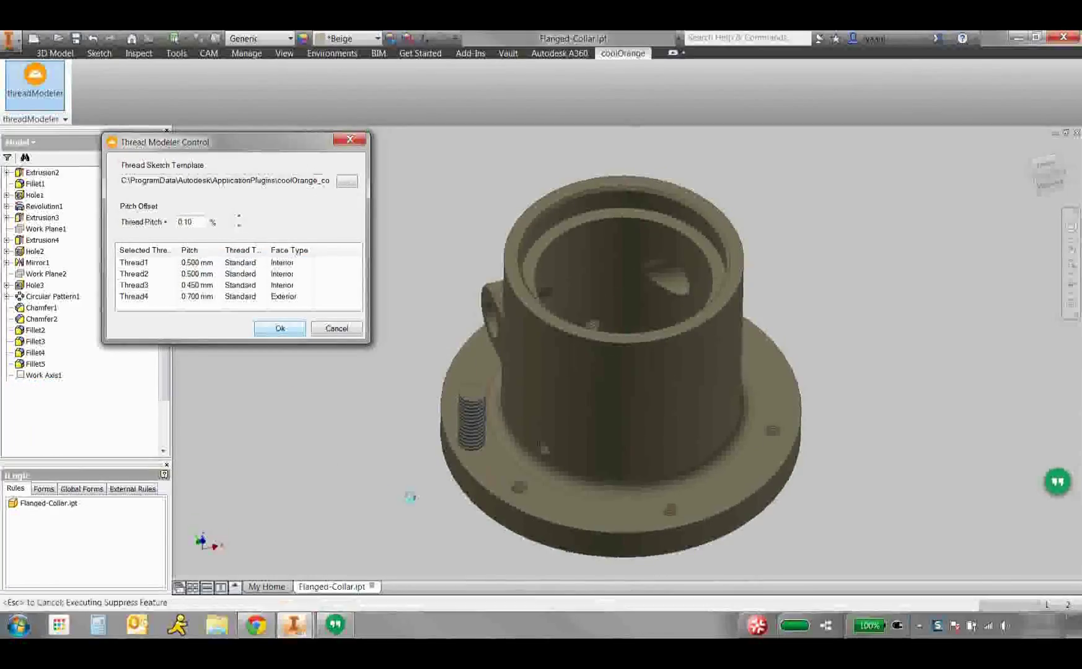
- Give the modelled thread features Coil1, Coil2, Coil3 and Coil4 a shiny metal feature appearance through their shared properties
{"action": "scroll", "coordinate": [413, 496], "scroll_direction": "down", "scroll_amount": 8}
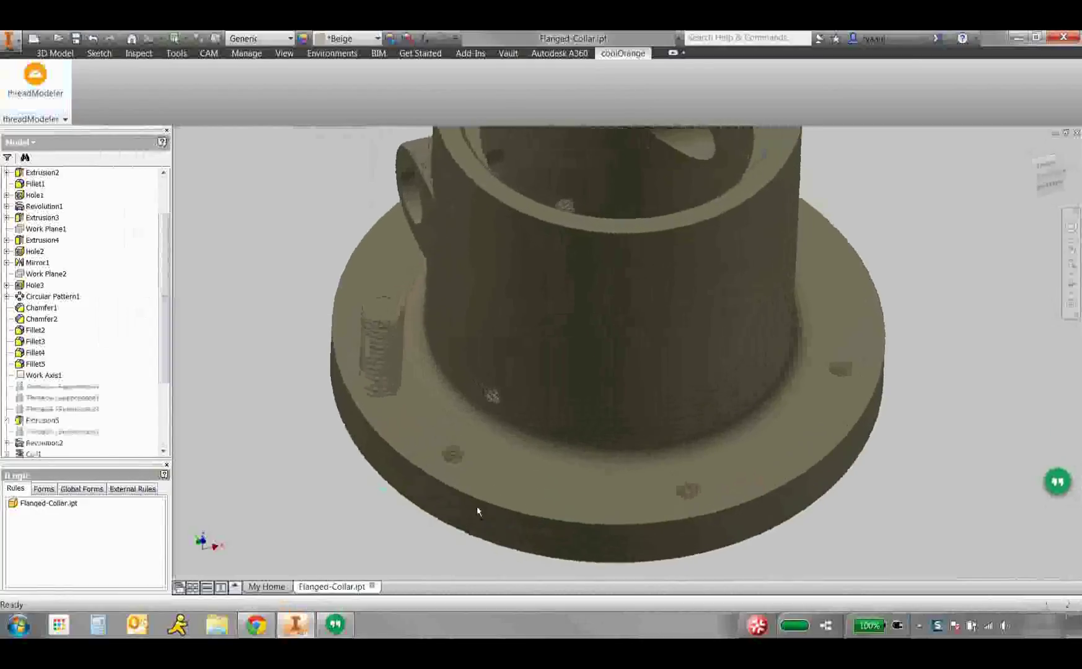
{"action": "middle_click_drag", "start_coordinate": [461, 471], "coordinate": [638, 493]}
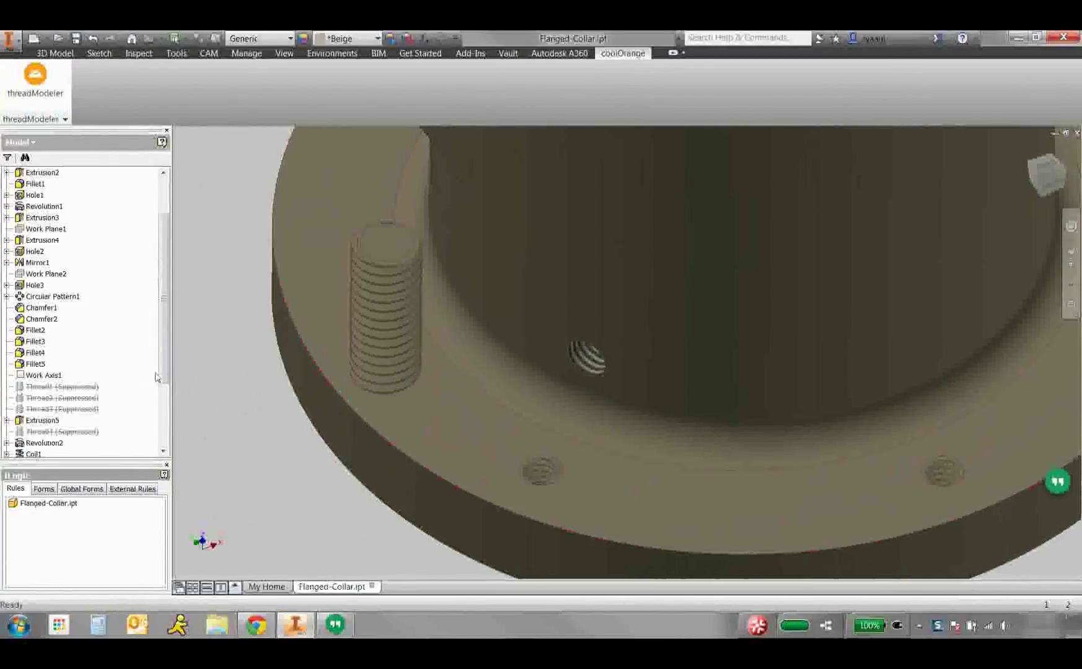
{"action": "left_click_drag", "start_coordinate": [158, 376], "coordinate": [172, 462]}
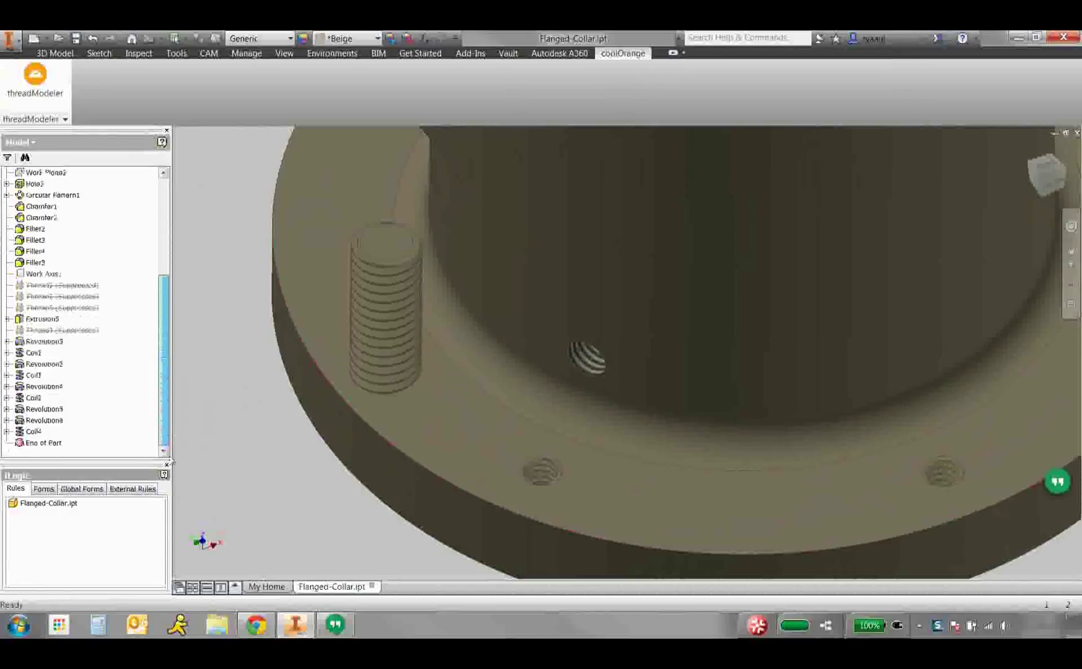
{"action": "left_click", "coordinate": [33, 431]}
{"action": "left_click", "coordinate": [33, 398], "text": "ctrl"}
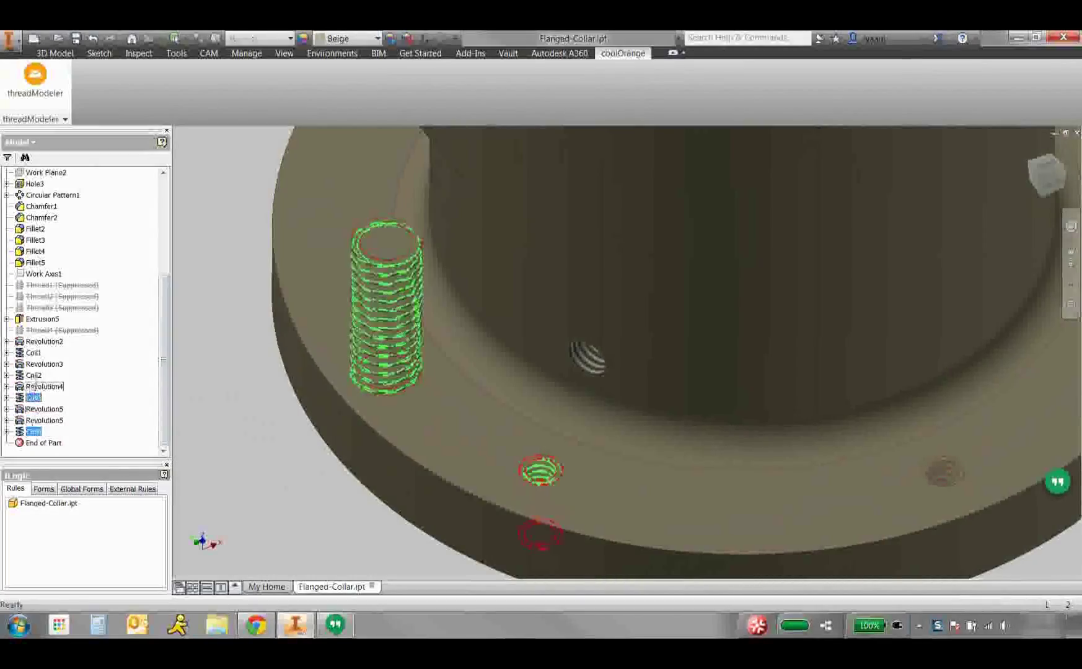
{"action": "left_click", "coordinate": [34, 375], "text": "ctrl"}
{"action": "left_click", "coordinate": [33, 353], "text": "ctrl"}
{"action": "right_click", "coordinate": [33, 353]}
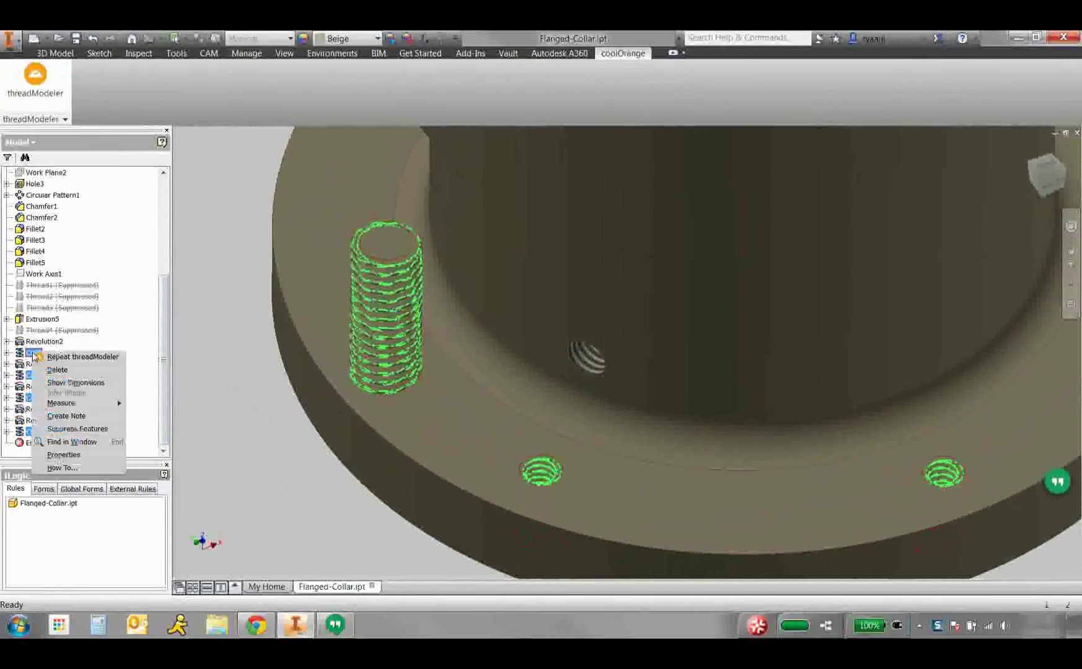
{"action": "left_click", "coordinate": [62, 443]}
{"action": "left_click", "coordinate": [224, 184]}
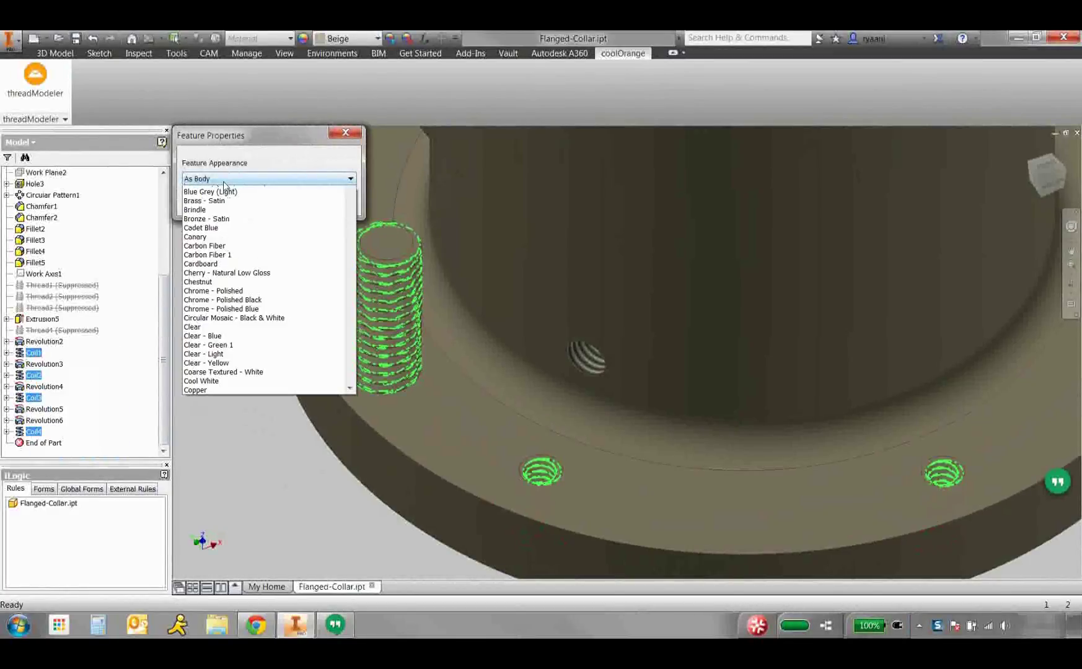
{"action": "scroll", "coordinate": [256, 477], "scroll_direction": "down", "scroll_amount": 20}
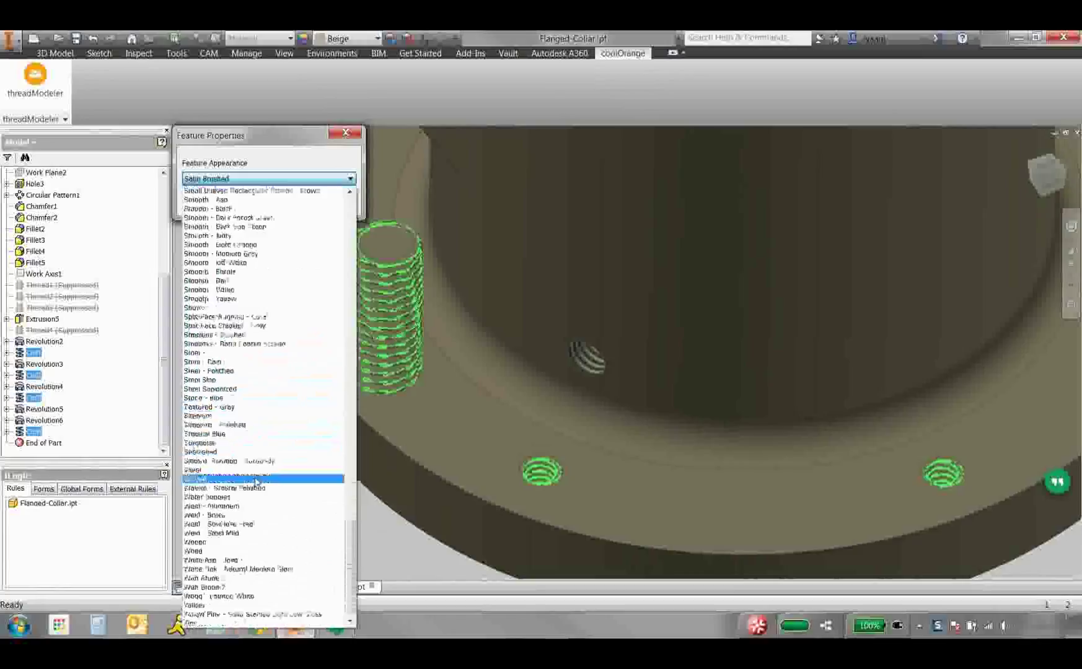
{"action": "left_click", "coordinate": [251, 371]}
{"action": "left_click", "coordinate": [278, 203]}
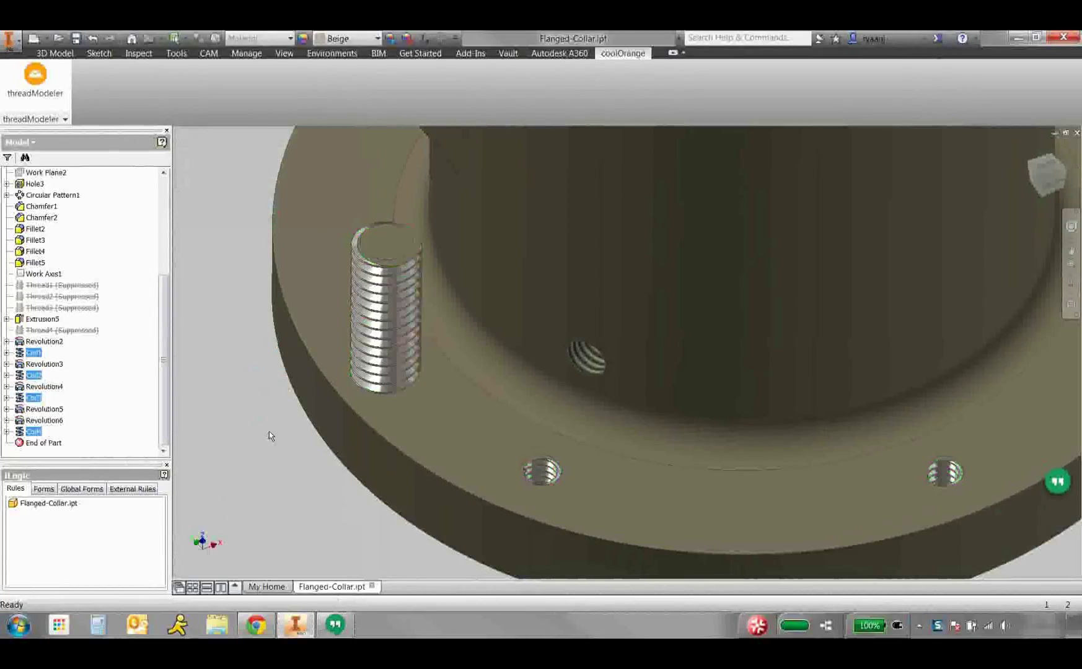
{"action": "middle_click_drag", "start_coordinate": [327, 487], "coordinate": [775, 519], "text": "shift"}
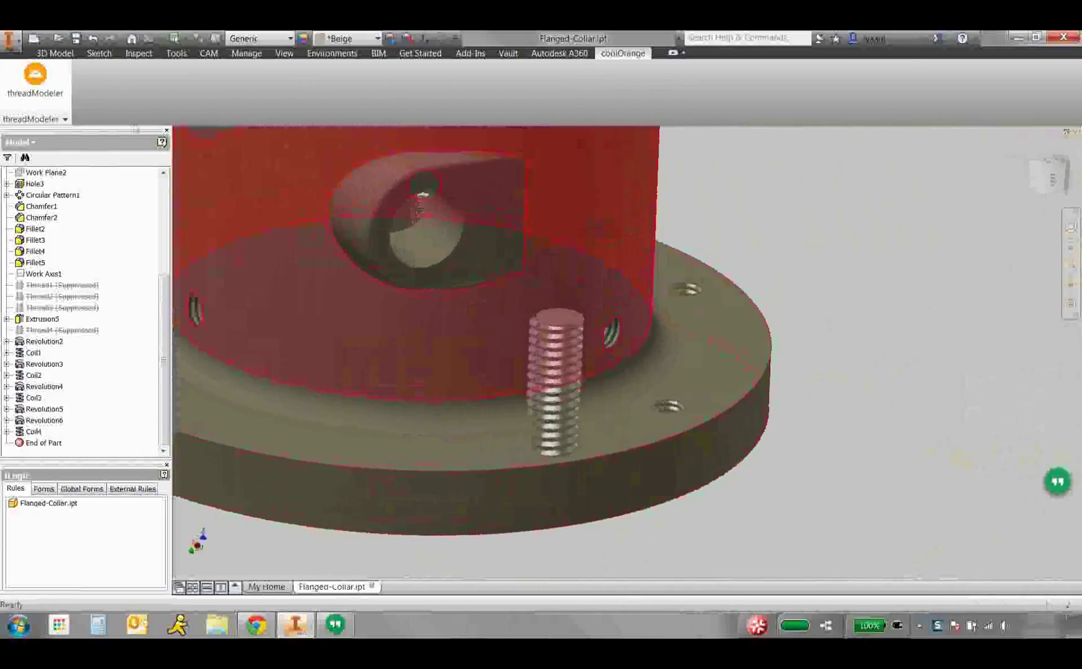
- Preview the flanged collar for 3D printing, inspect the stud and hole threads in the mesh, and close the preview
{"action": "left_click", "coordinate": [10, 38]}
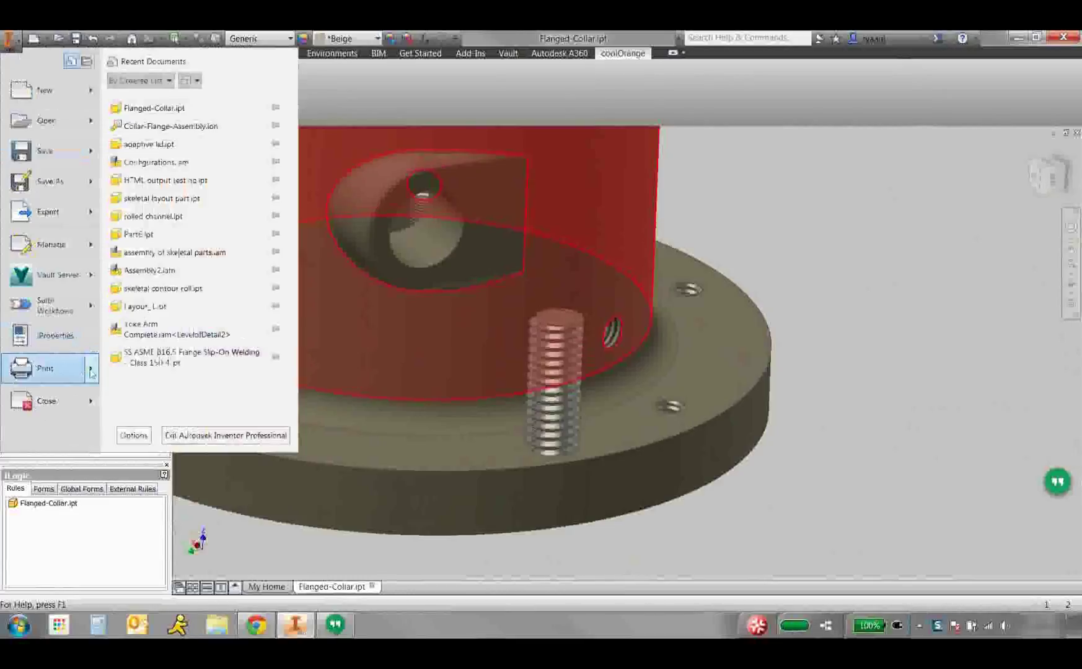
{"action": "mouse_move", "coordinate": [62, 367]}
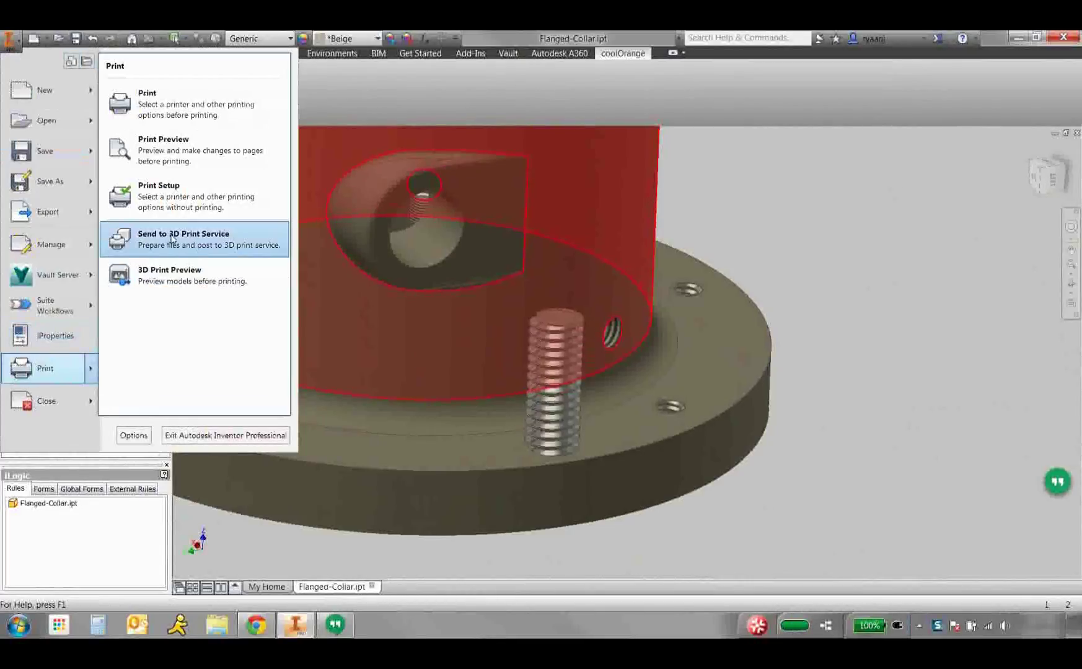
{"action": "left_click", "coordinate": [180, 279]}
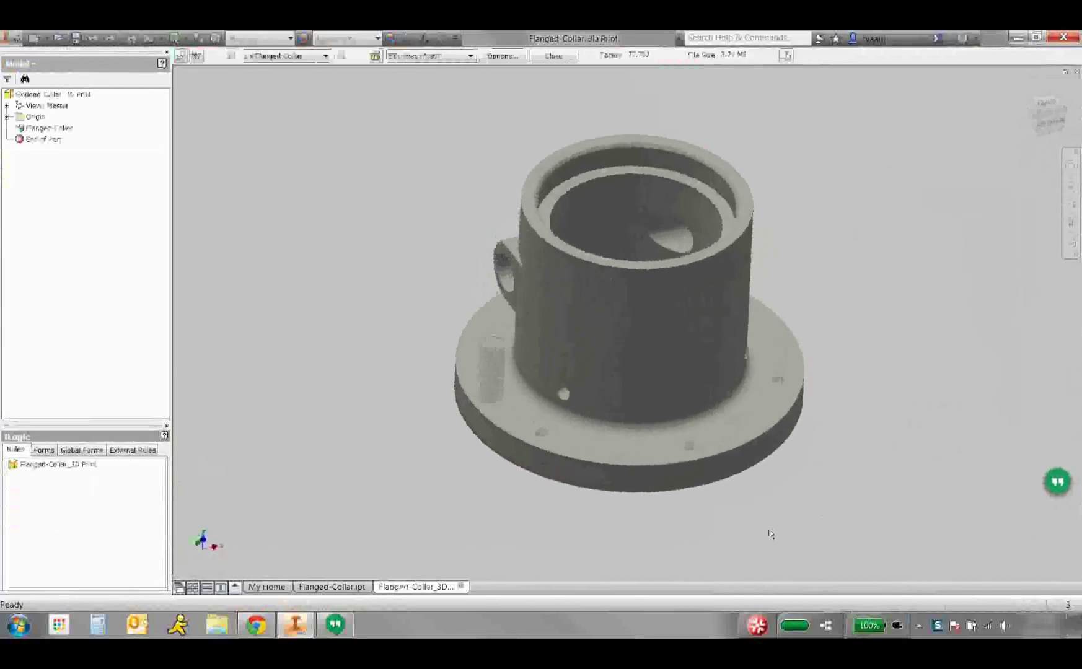
{"action": "scroll", "coordinate": [541, 394], "scroll_direction": "up", "scroll_amount": 5}
{"action": "scroll", "coordinate": [245, 232], "scroll_direction": "down", "scroll_amount": 3}
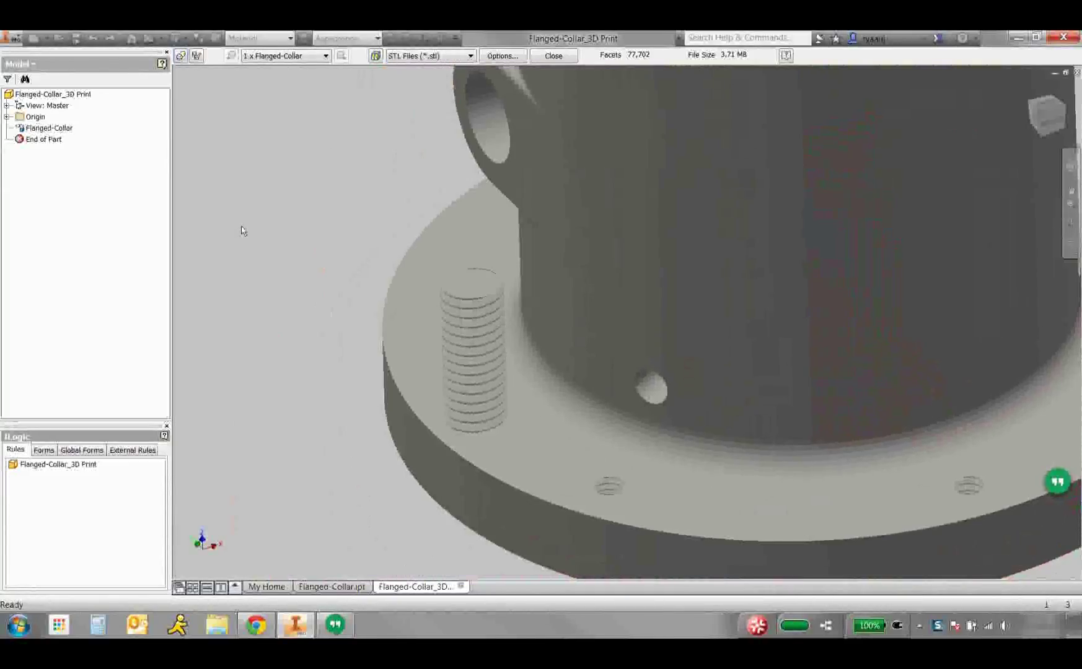
{"action": "left_click", "coordinate": [530, 60]}
{"action": "key", "text": "F6"}
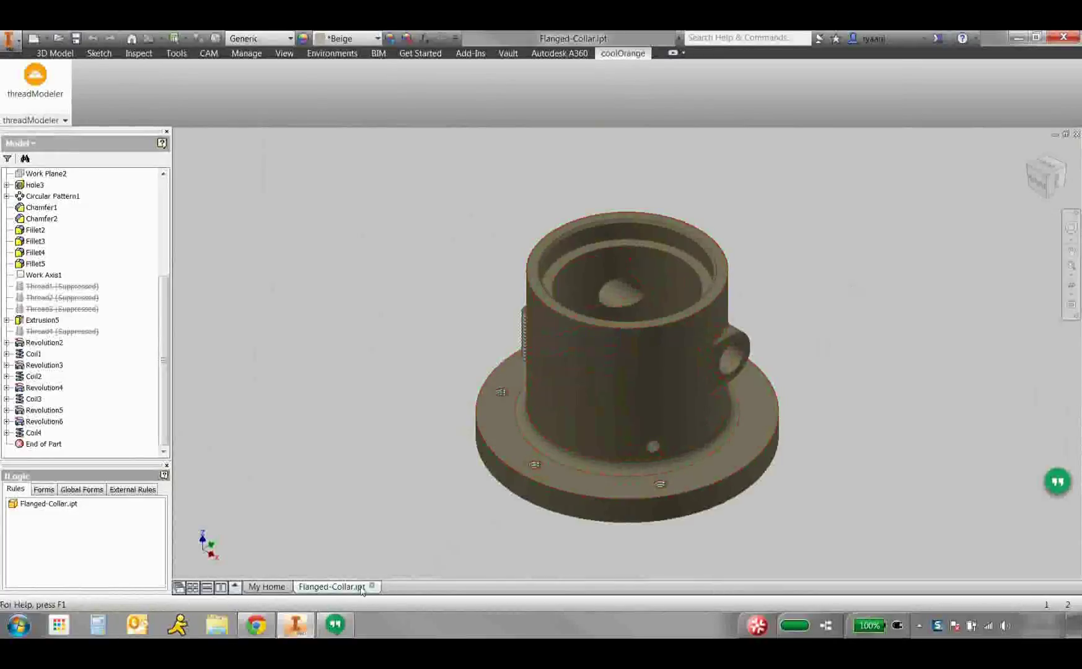
- Switch to Chrome, return to the Exchange Apps store home and view the Autodesk Remote page among the most popular Autodesk apps
{"action": "left_click", "coordinate": [258, 624]}
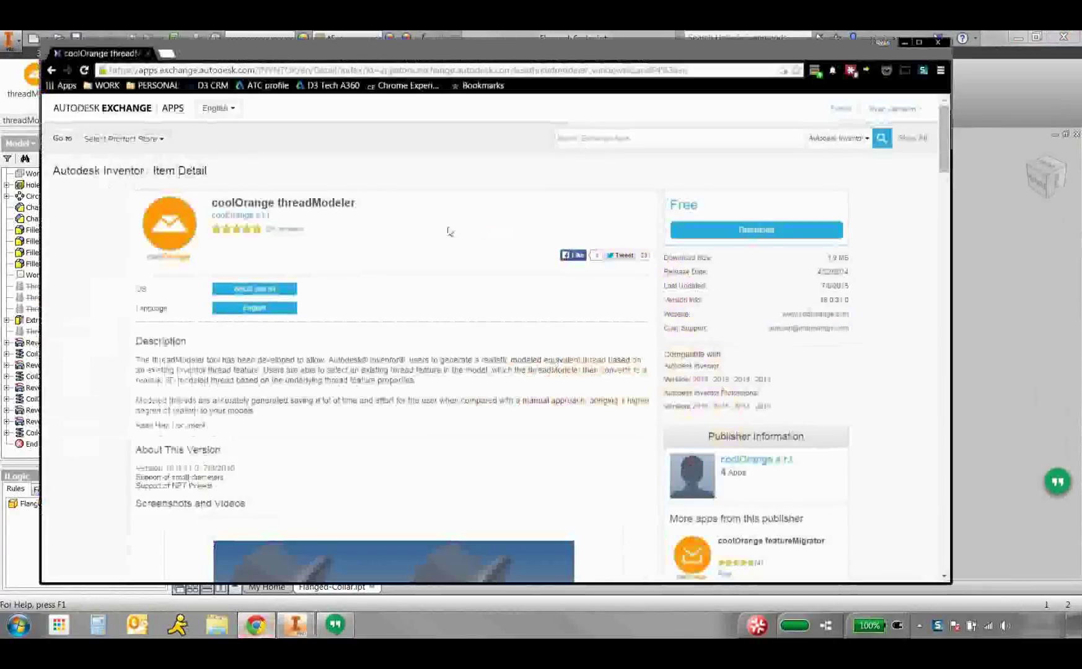
{"action": "key", "text": "alt+Left"}
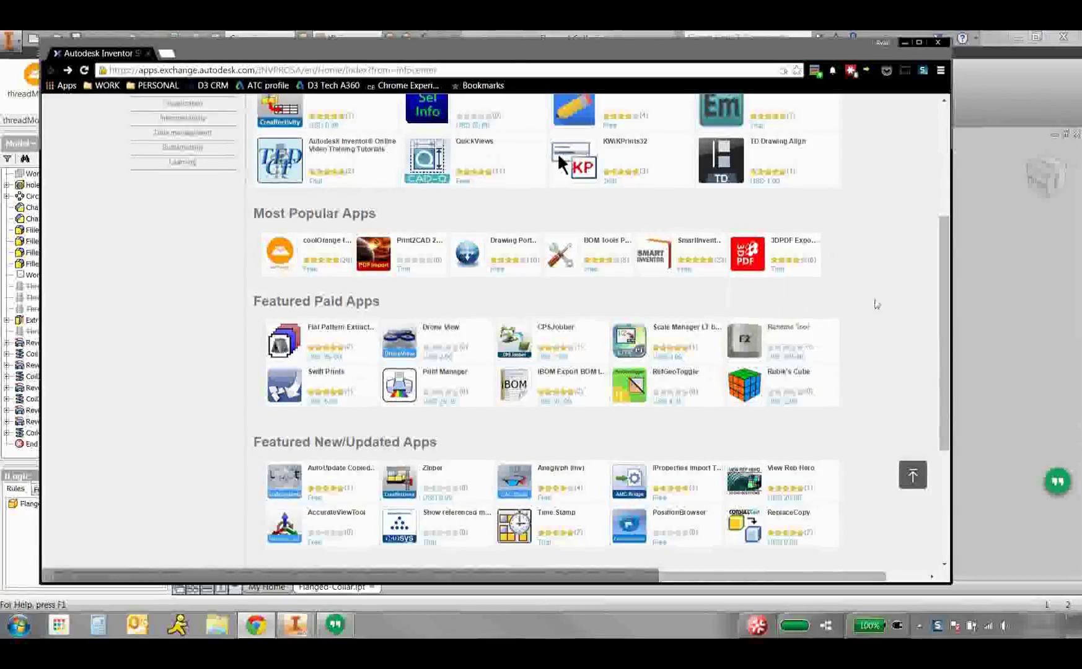
{"action": "scroll", "coordinate": [876, 307], "scroll_direction": "down", "scroll_amount": 4}
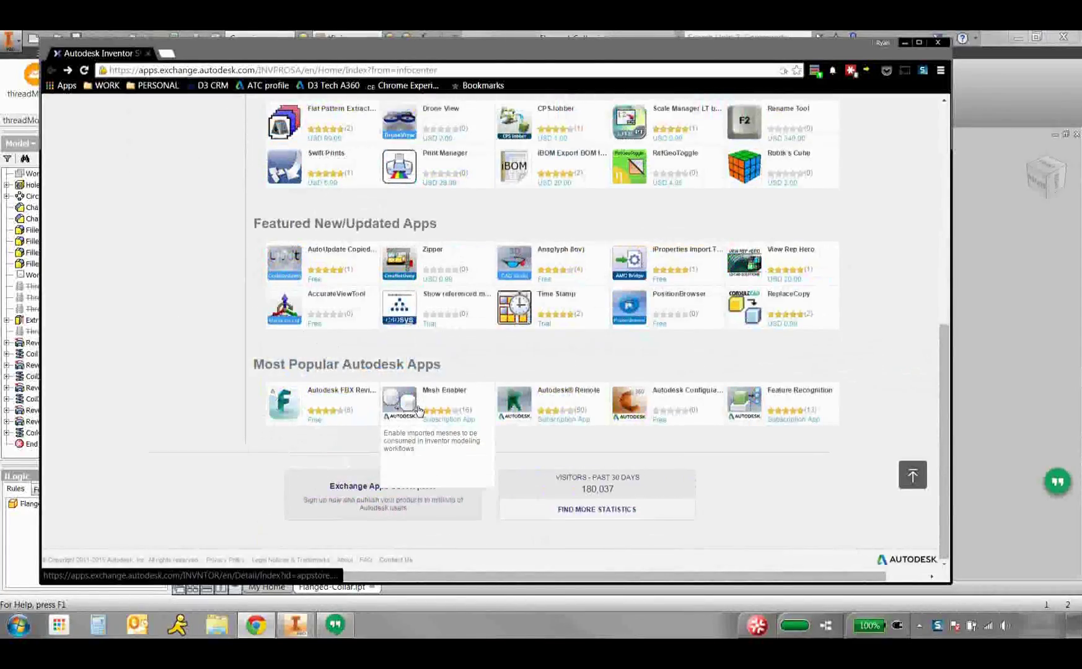
{"action": "left_click", "coordinate": [533, 407]}
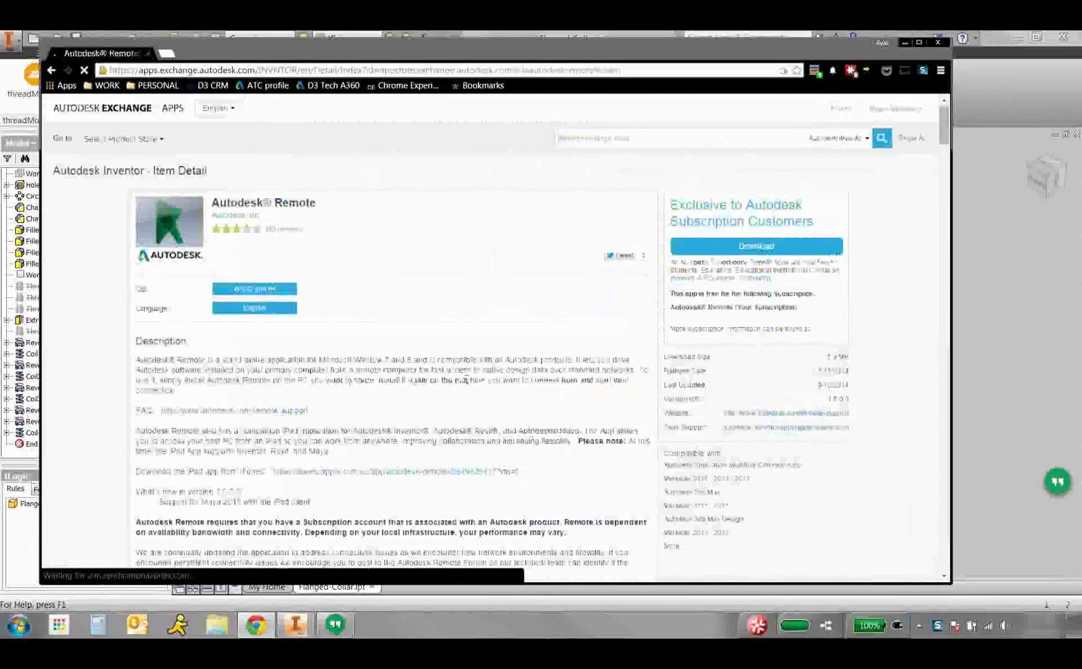
- Read through the Autodesk Remote description, version notes, screenshots and customer reviews
{"action": "scroll", "coordinate": [480, 372], "scroll_direction": "down", "scroll_amount": 5}
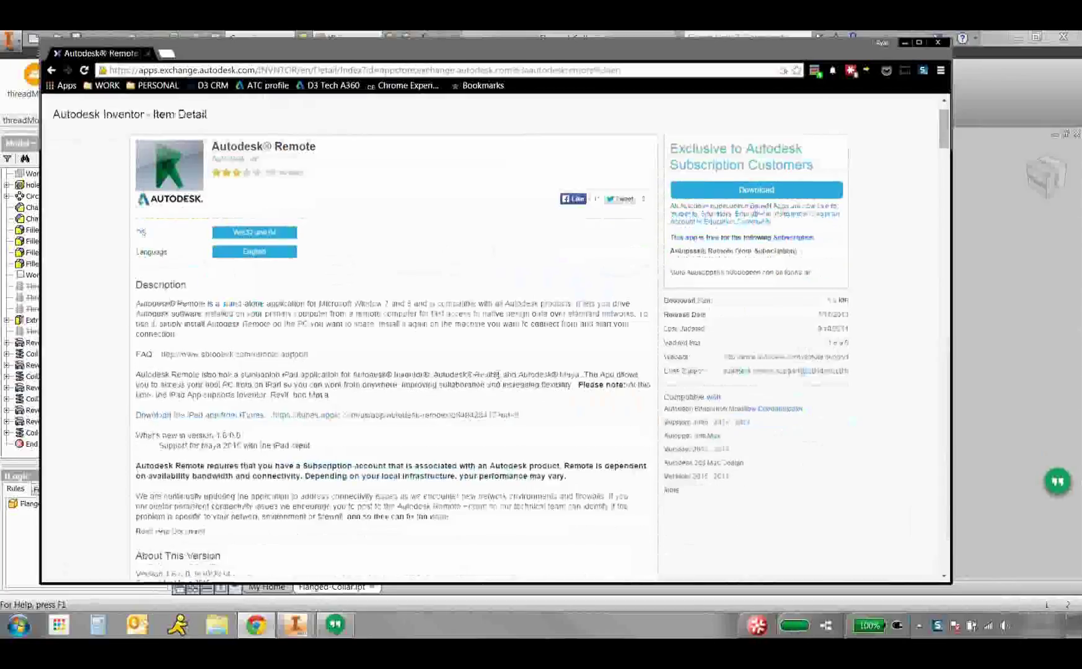
{"action": "scroll", "coordinate": [519, 364], "scroll_direction": "down", "scroll_amount": 4}
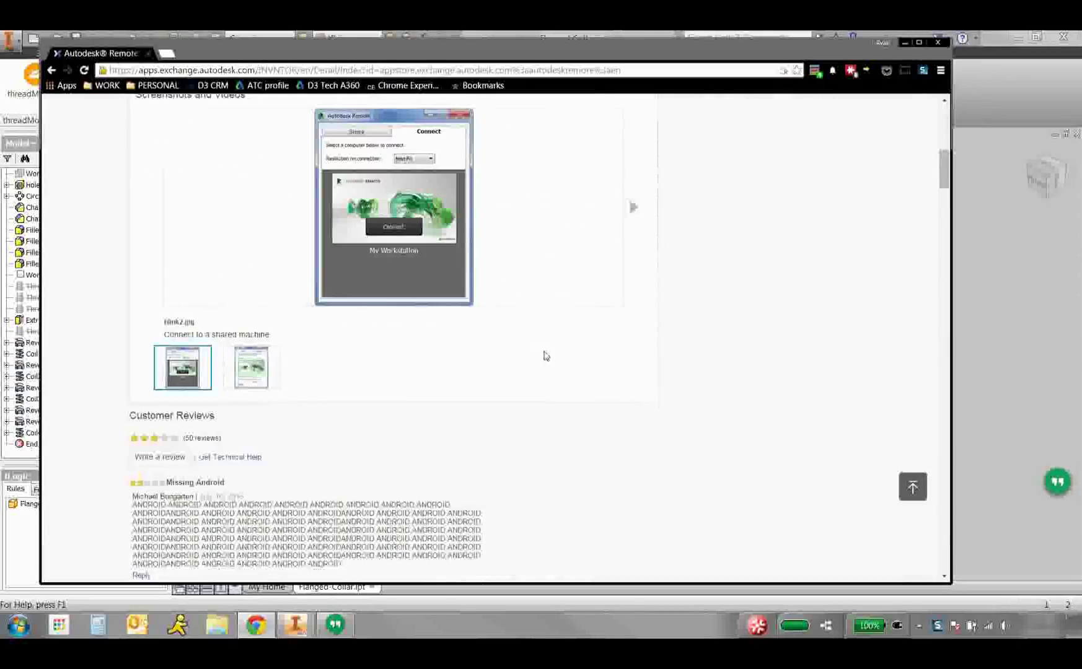
{"action": "scroll", "coordinate": [534, 352], "scroll_direction": "down", "scroll_amount": 4}
{"action": "scroll", "coordinate": [546, 357], "scroll_direction": "up", "scroll_amount": 2}
{"action": "scroll", "coordinate": [546, 357], "scroll_direction": "up", "scroll_amount": 10}
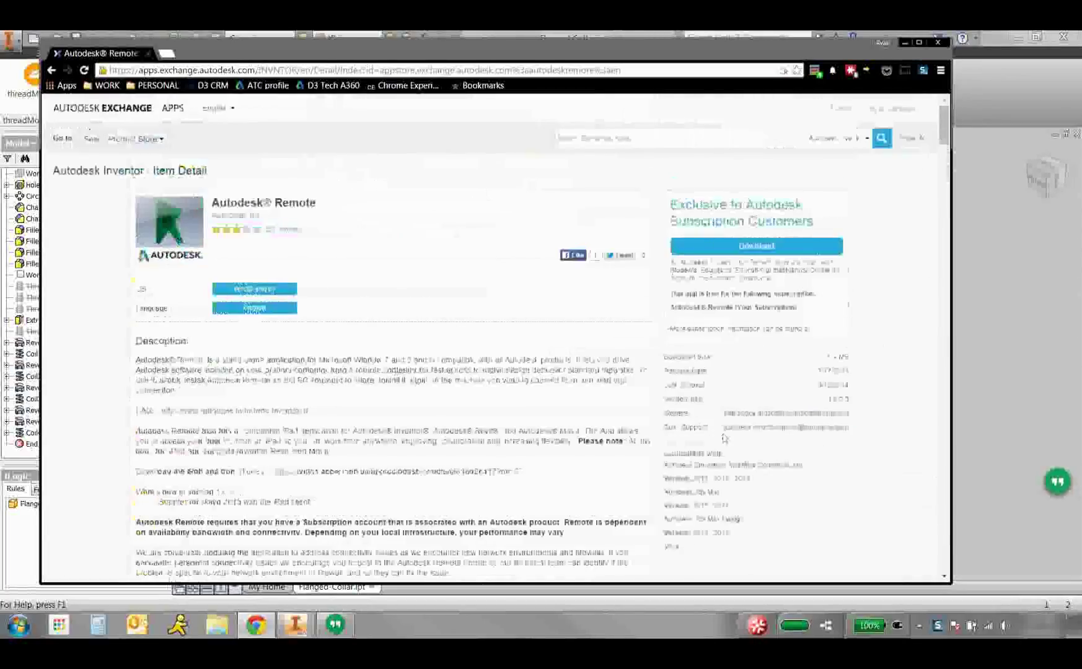
- Open Autodesk Remote, review its sharing options, and connect to the shared computer's locked desktop session
{"action": "left_click", "coordinate": [919, 627]}
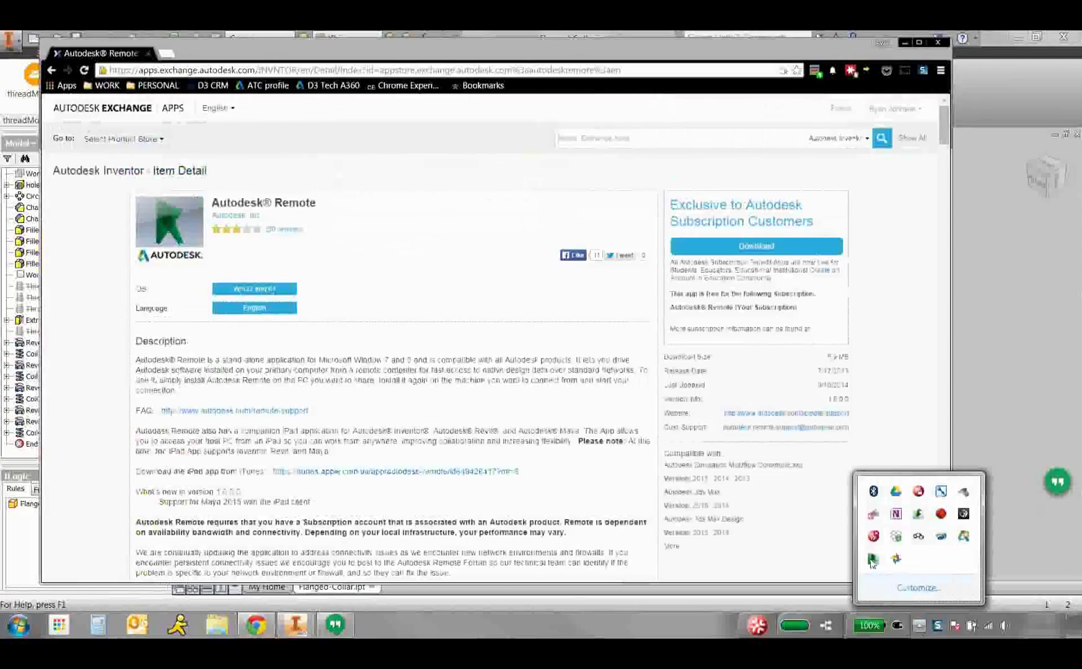
{"action": "right_click", "coordinate": [872, 563]}
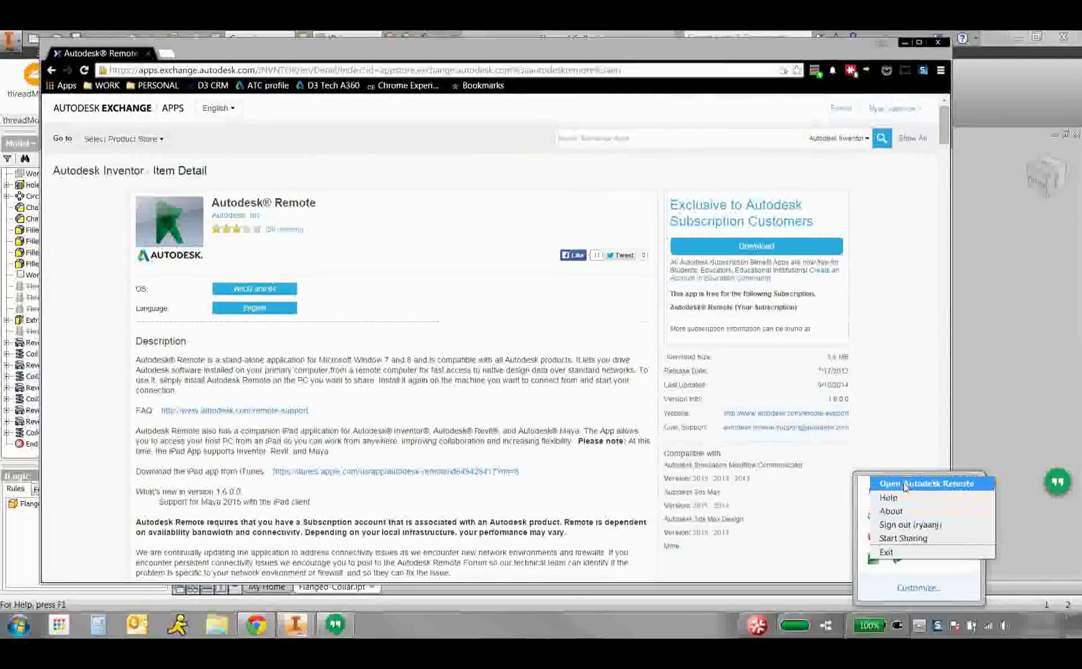
{"action": "left_click", "coordinate": [908, 484]}
{"action": "left_click", "coordinate": [515, 243]}
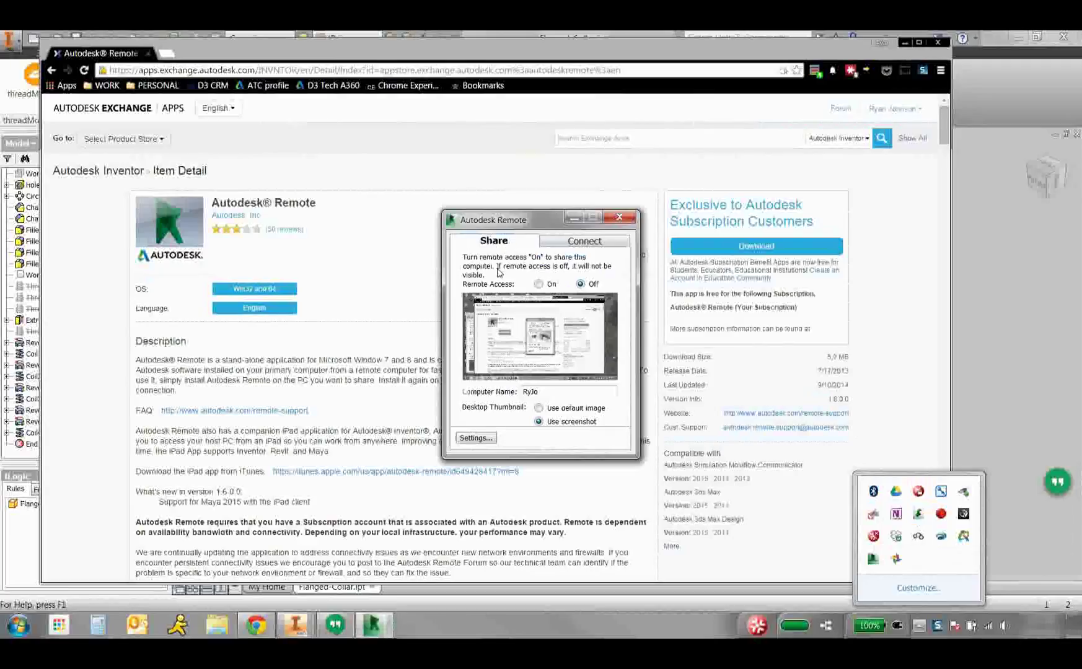
{"action": "left_click", "coordinate": [583, 243]}
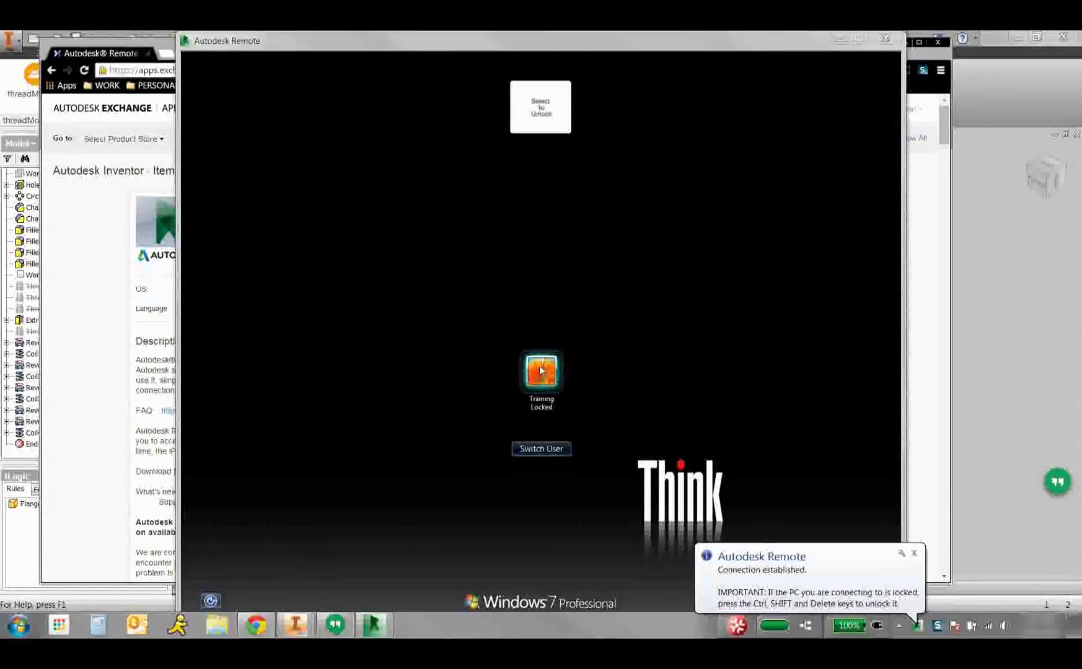
{"action": "left_click", "coordinate": [541, 370]}
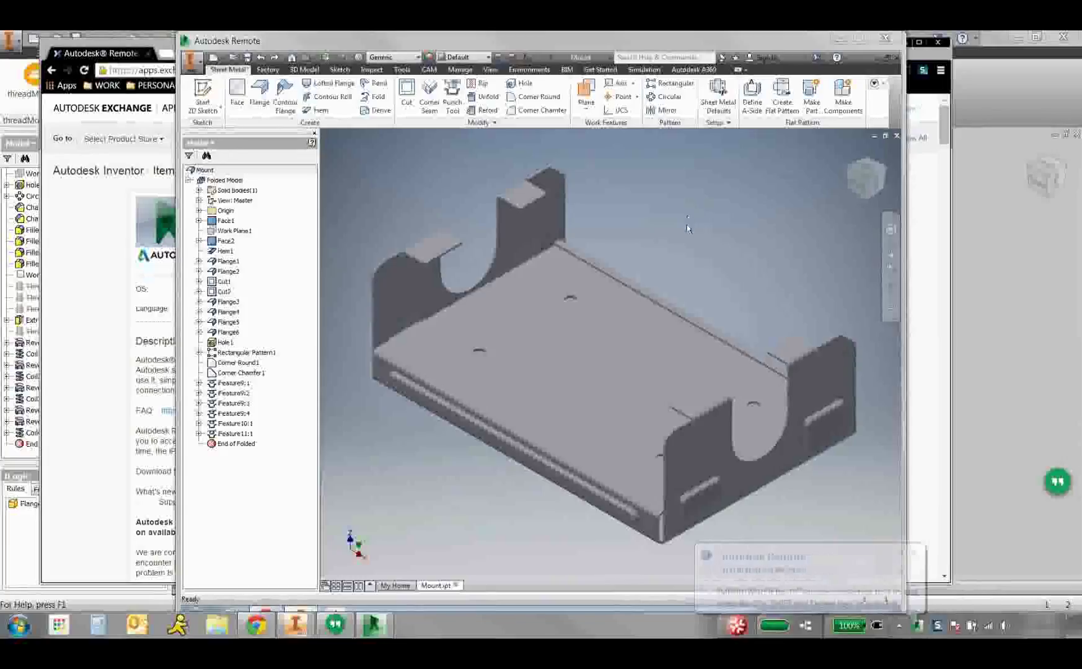
- Add 15 mm flanges at 90 degrees to the inner edges of the four bent tabs on the sheet metal mount
{"action": "middle_click_drag", "start_coordinate": [687, 228], "coordinate": [620, 322], "text": "shift"}
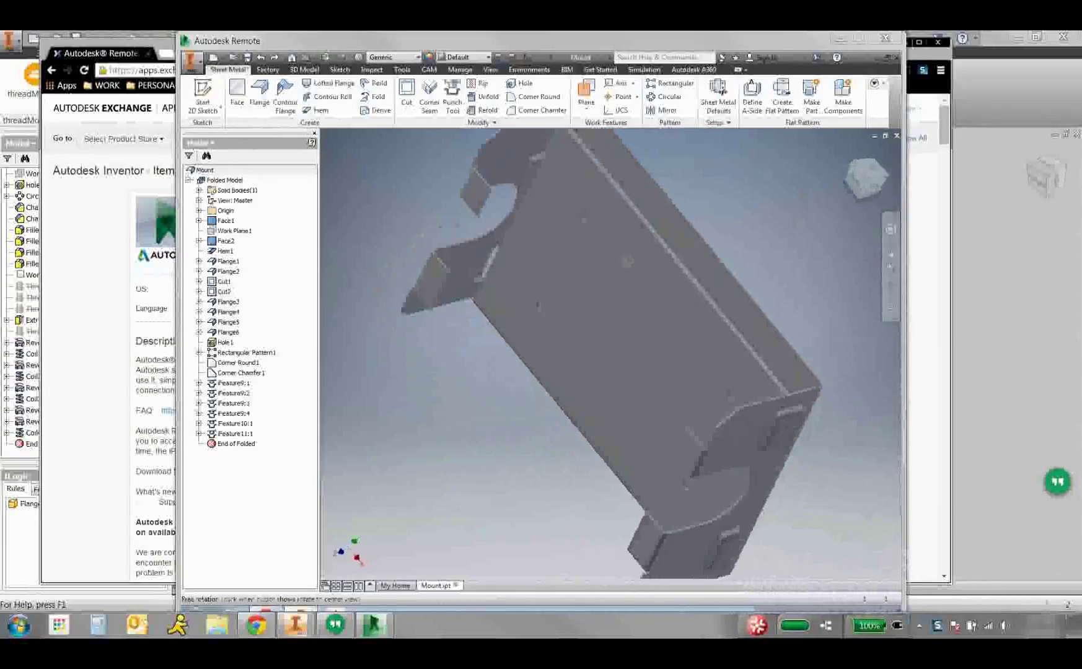
{"action": "middle_click_drag", "start_coordinate": [628, 261], "coordinate": [548, 315], "text": "shift"}
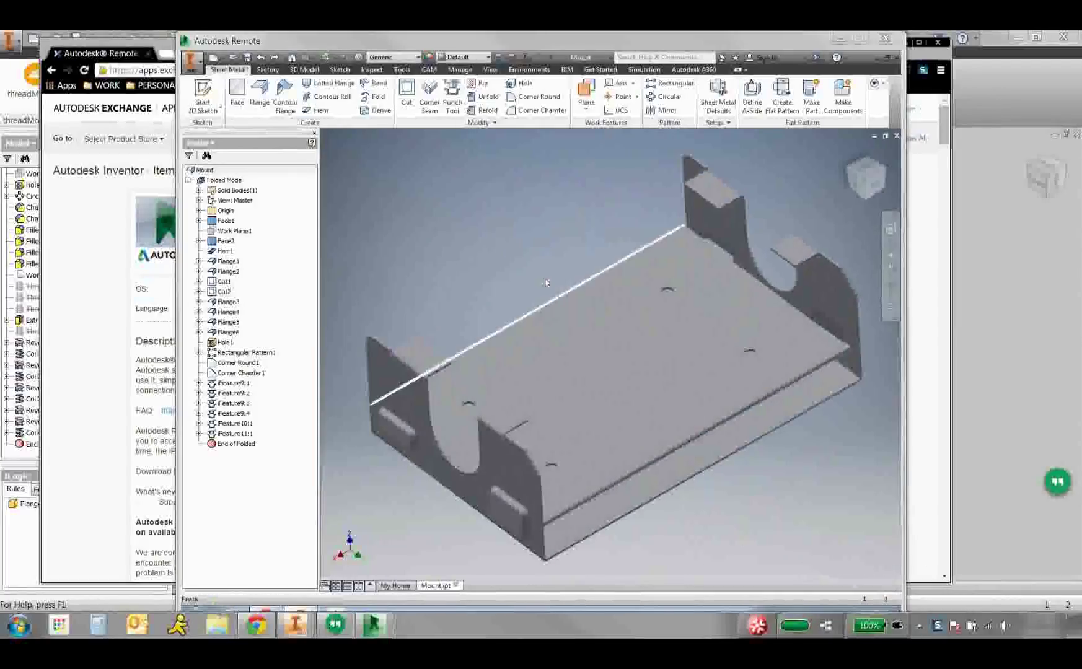
{"action": "left_click", "coordinate": [259, 94]}
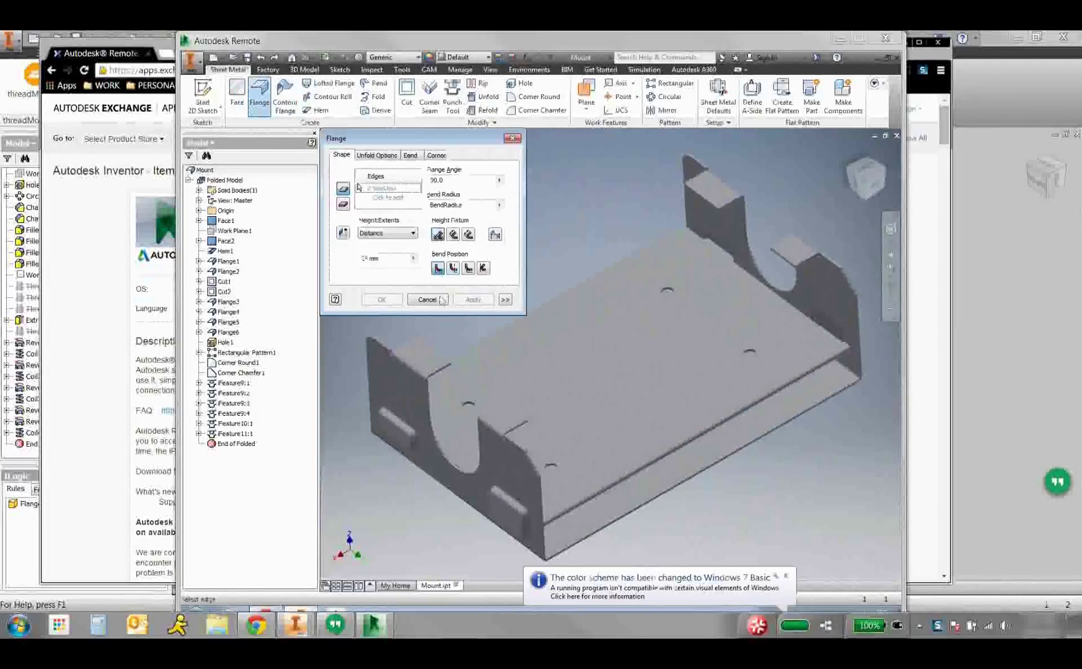
{"action": "left_click", "coordinate": [441, 359]}
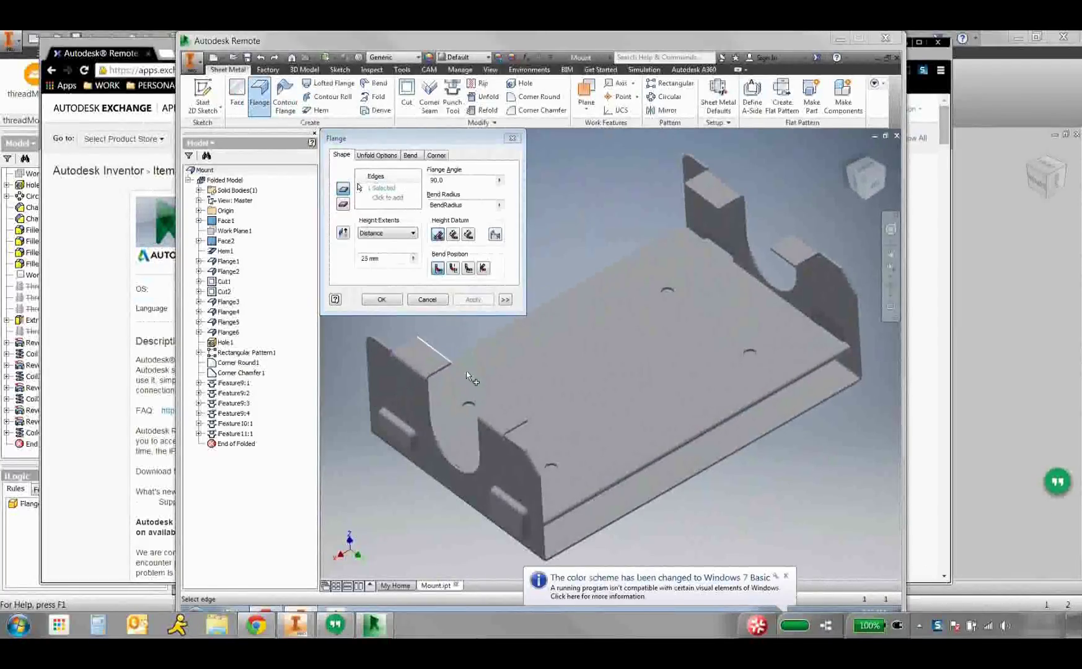
{"action": "left_click", "coordinate": [516, 407]}
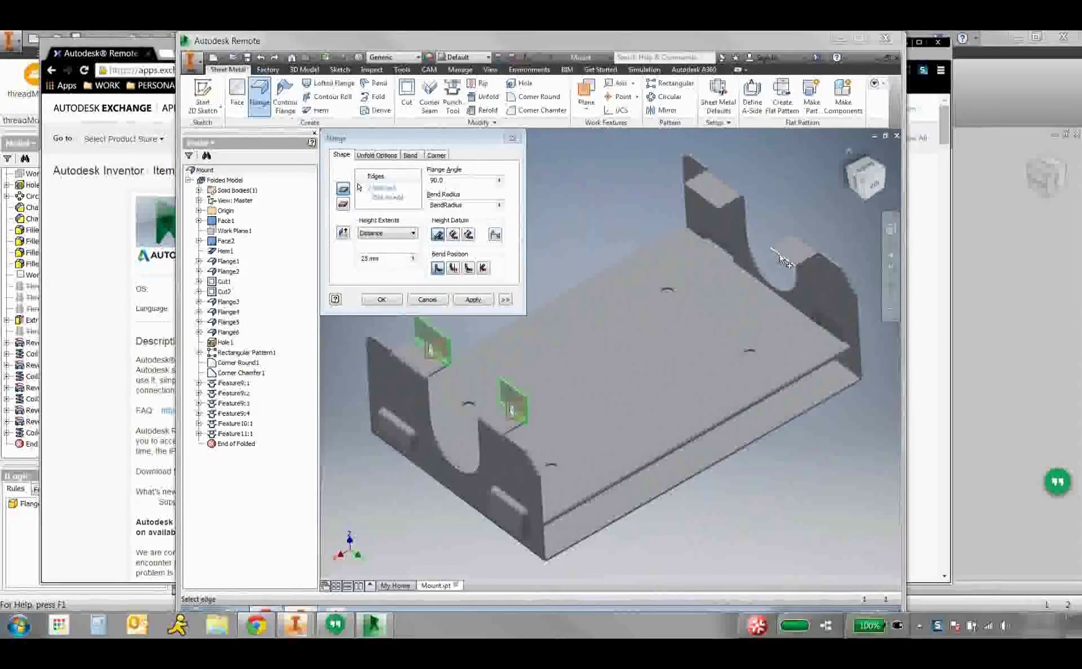
{"action": "left_click", "coordinate": [705, 197]}
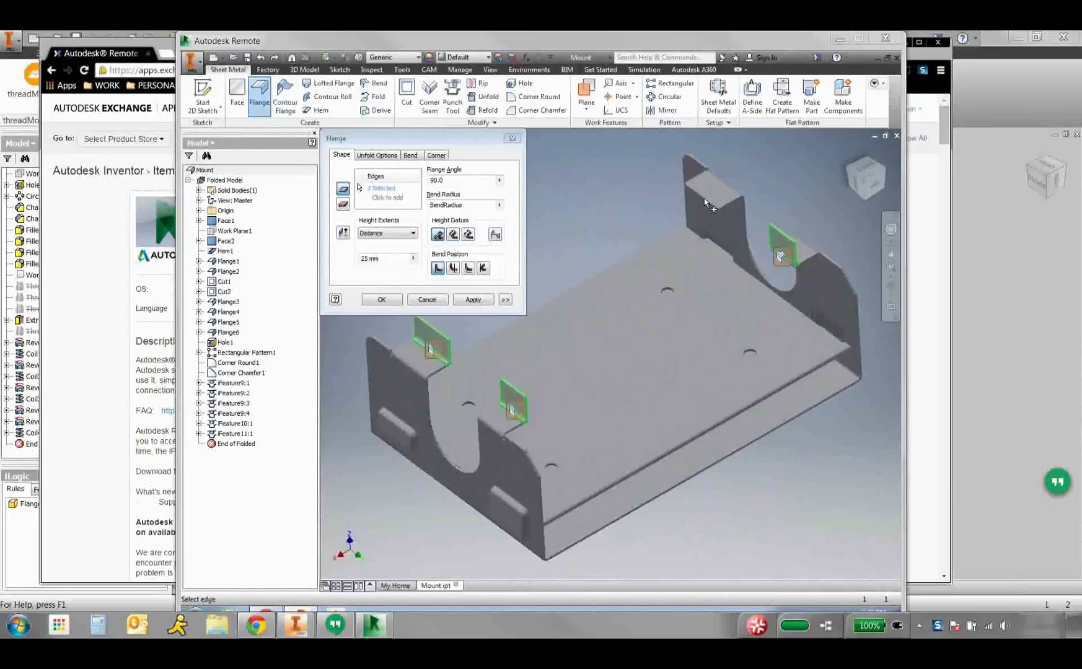
{"action": "left_click", "coordinate": [707, 203]}
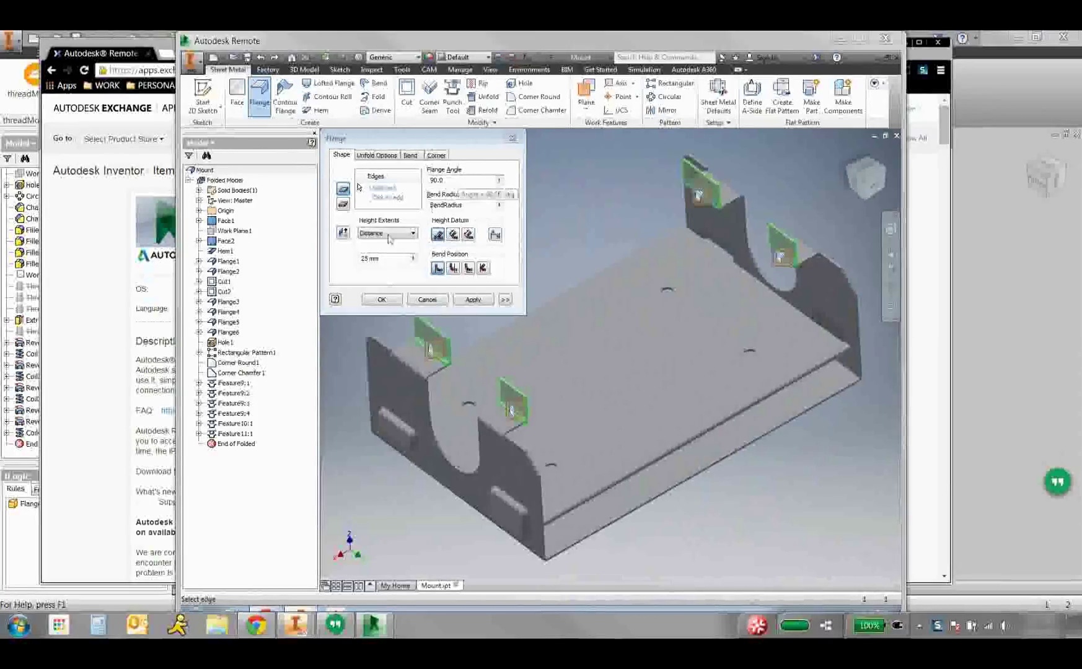
{"action": "left_click_drag", "start_coordinate": [390, 264], "coordinate": [361, 259]}
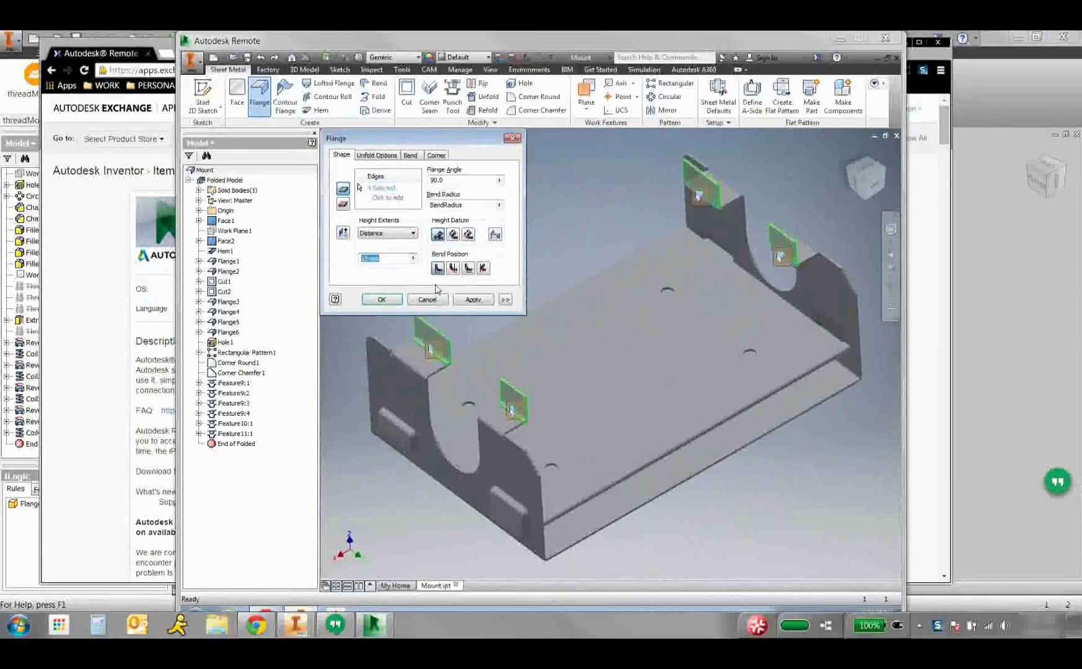
{"action": "type", "text": "15mm"}
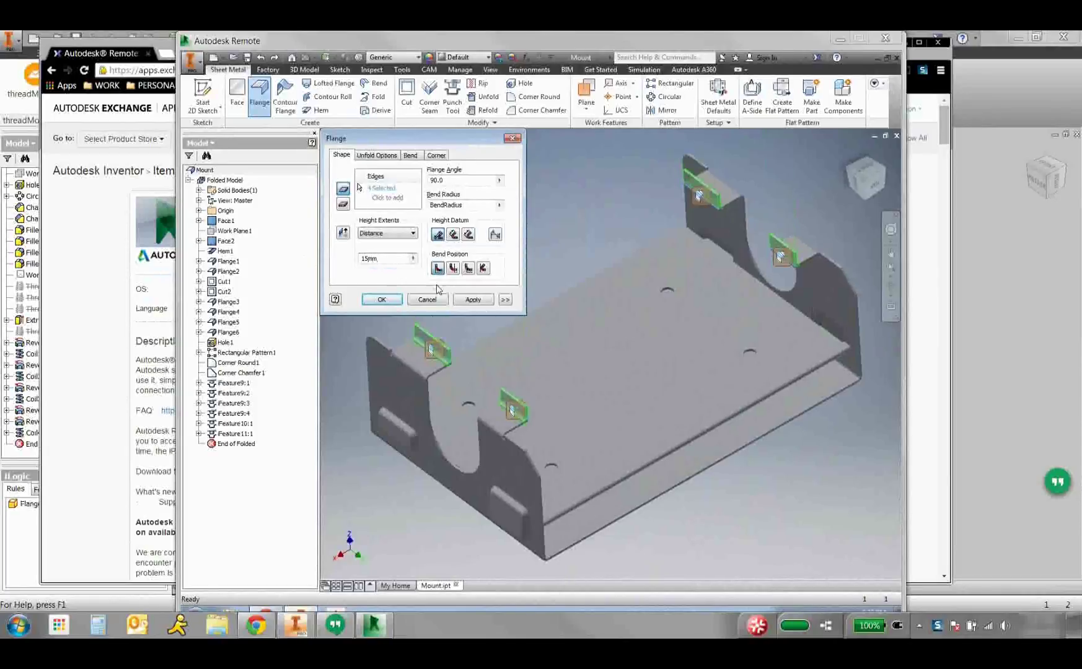
{"action": "left_click", "coordinate": [382, 300]}
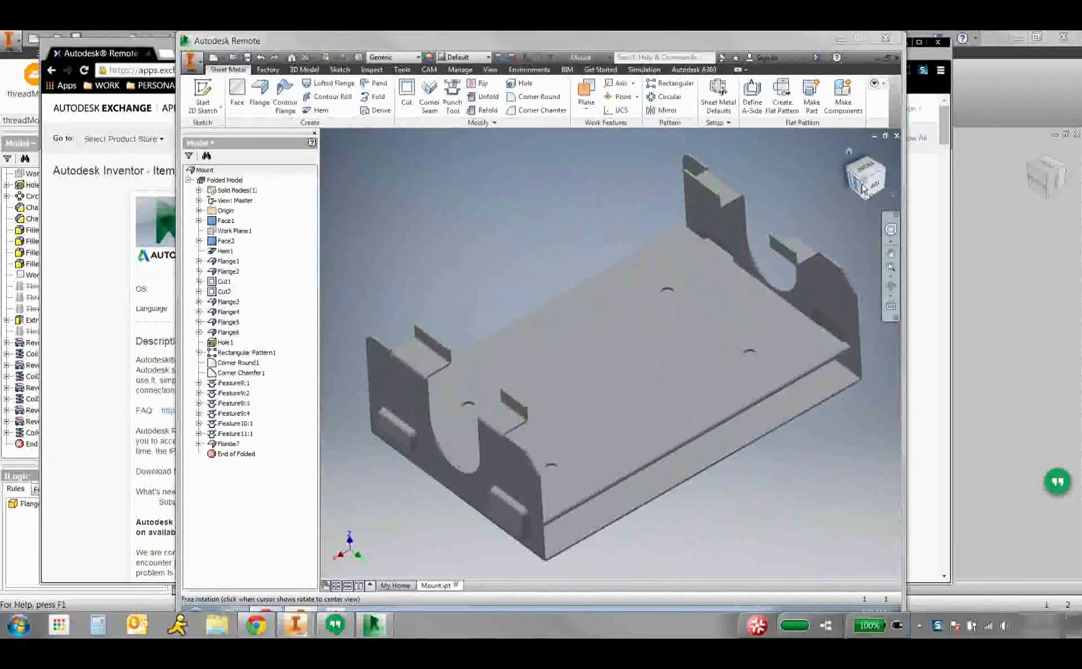
- Create the mount's flat pattern and return to the folded part
{"action": "middle_click_drag", "start_coordinate": [647, 210], "coordinate": [609, 347], "text": "shift"}
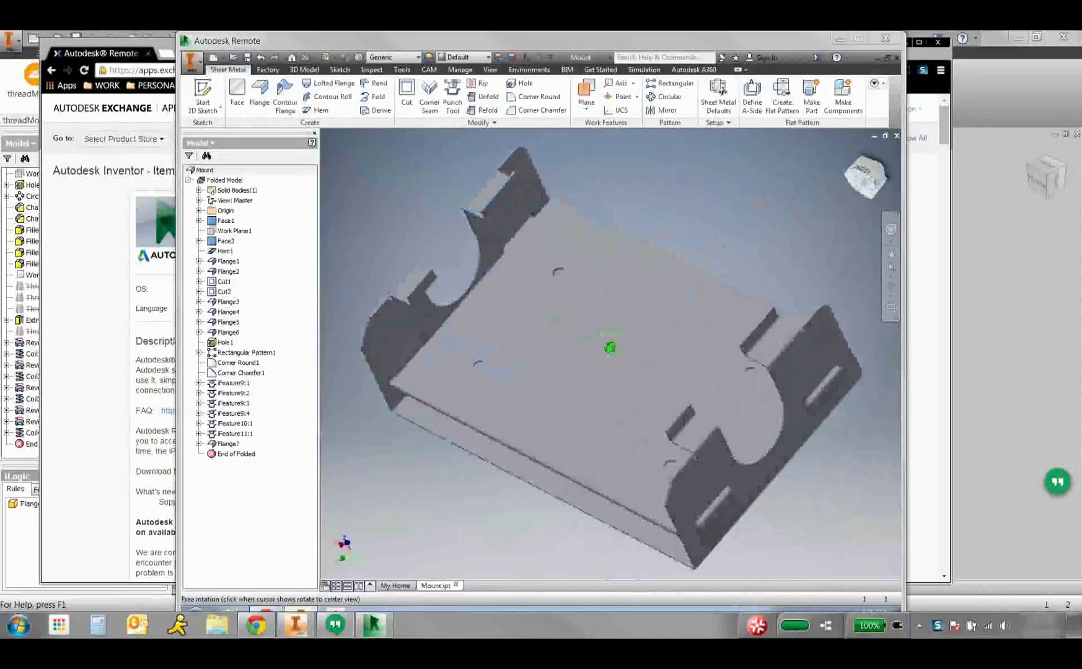
{"action": "left_click", "coordinate": [782, 98]}
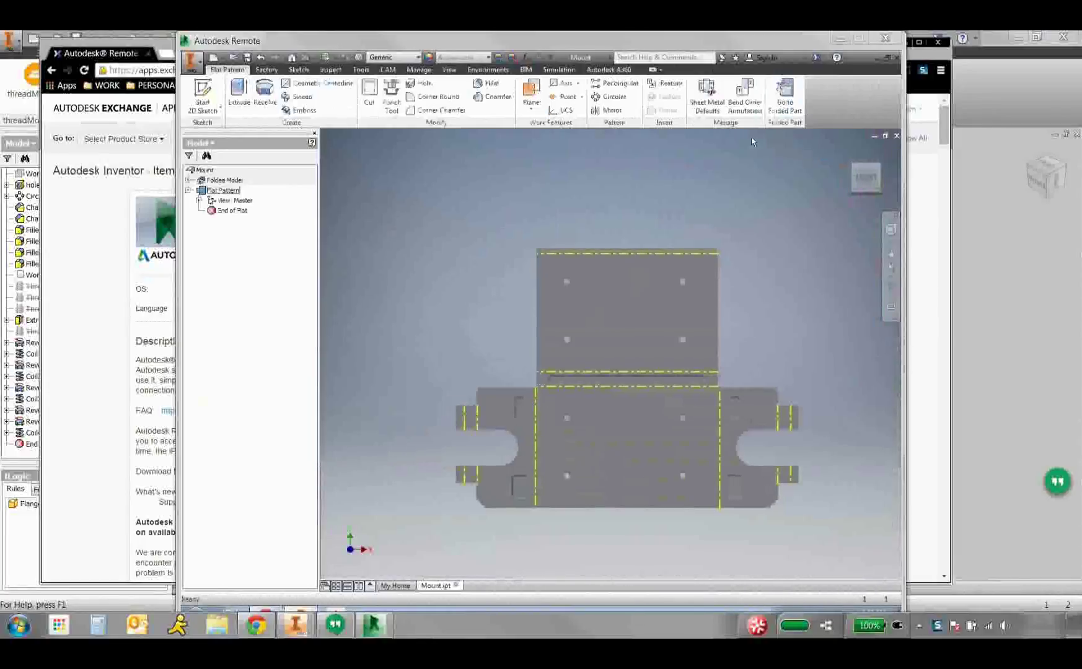
{"action": "left_click", "coordinate": [781, 110]}
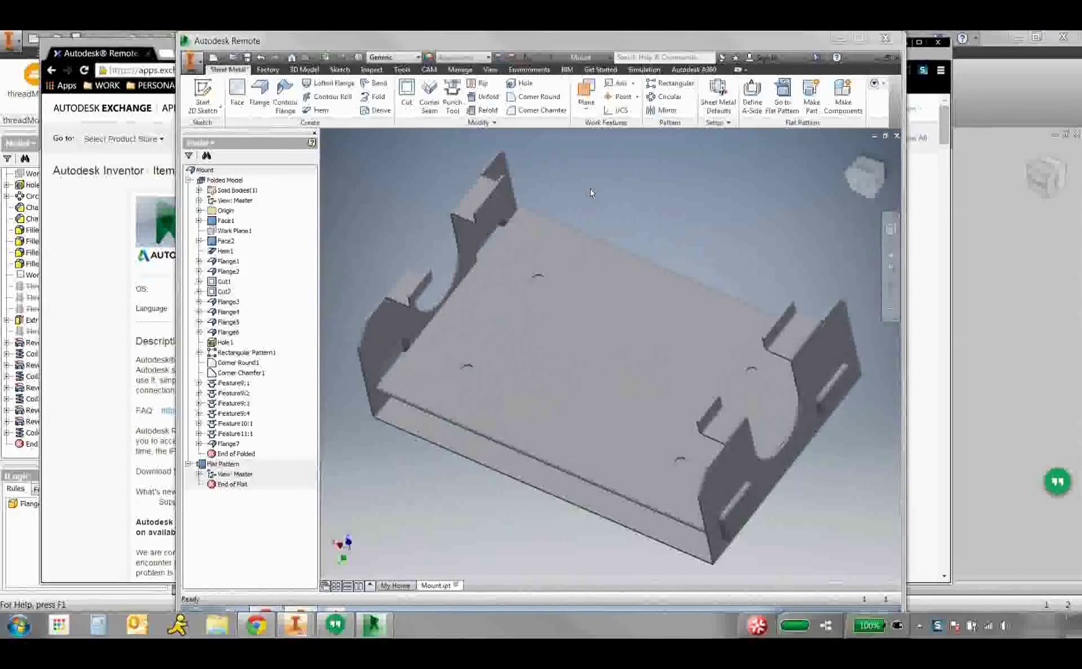
- Close the Autodesk Remote session and switch the Exchange Apps store from Autodesk Inventor to AutoCAD
{"action": "left_click", "coordinate": [896, 59]}
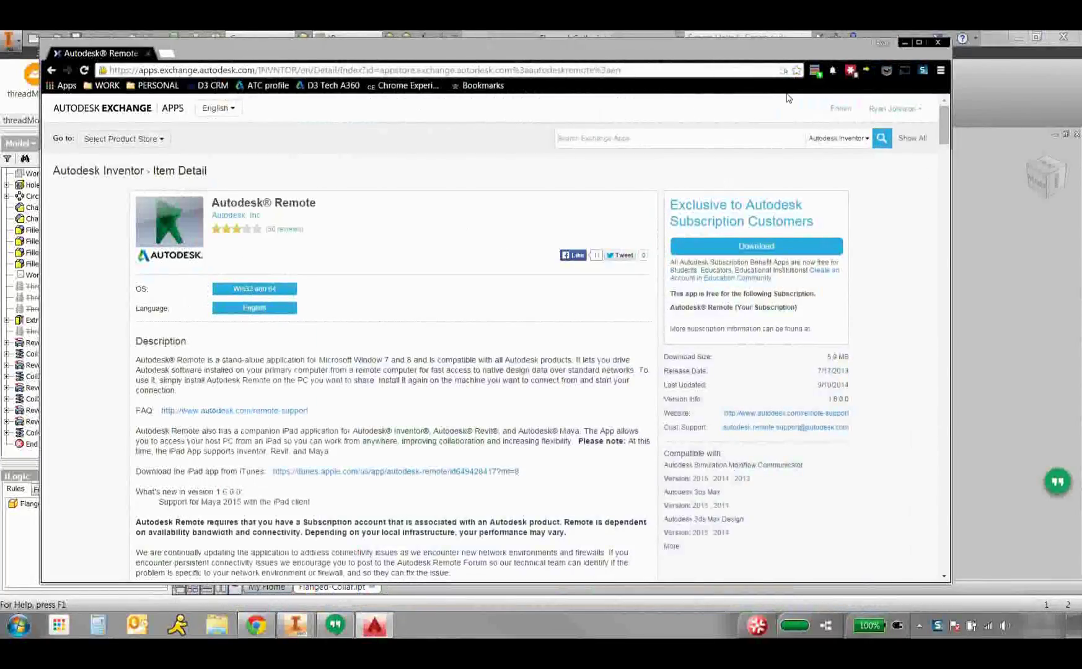
{"action": "key", "text": "alt+Left"}
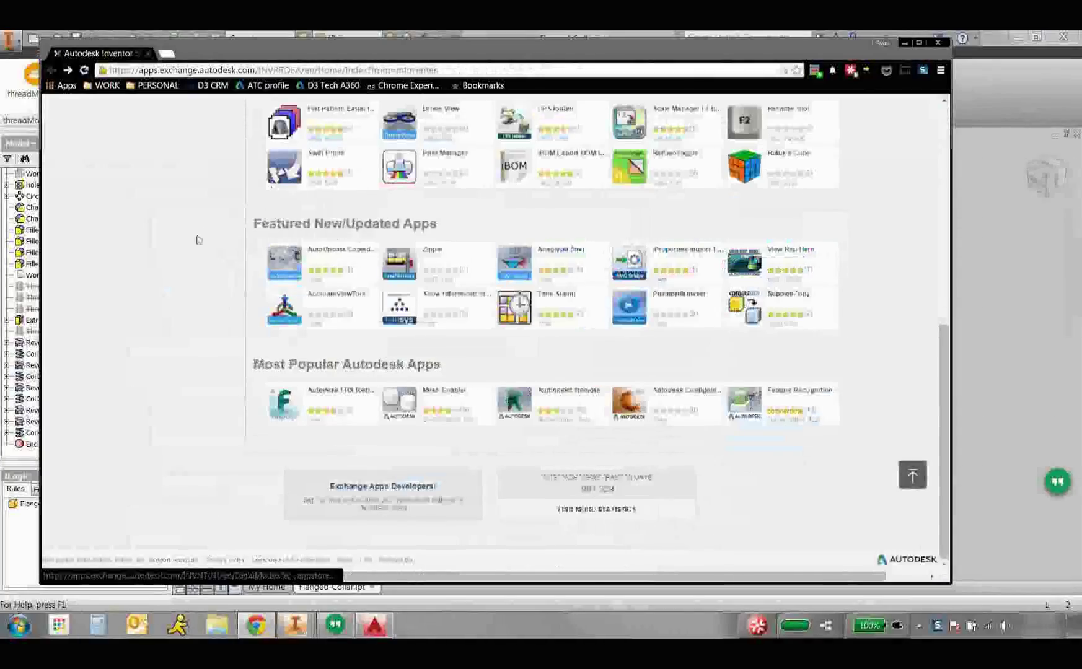
{"action": "scroll", "coordinate": [199, 240], "scroll_direction": "up", "scroll_amount": 15}
{"action": "left_click", "coordinate": [183, 255]}
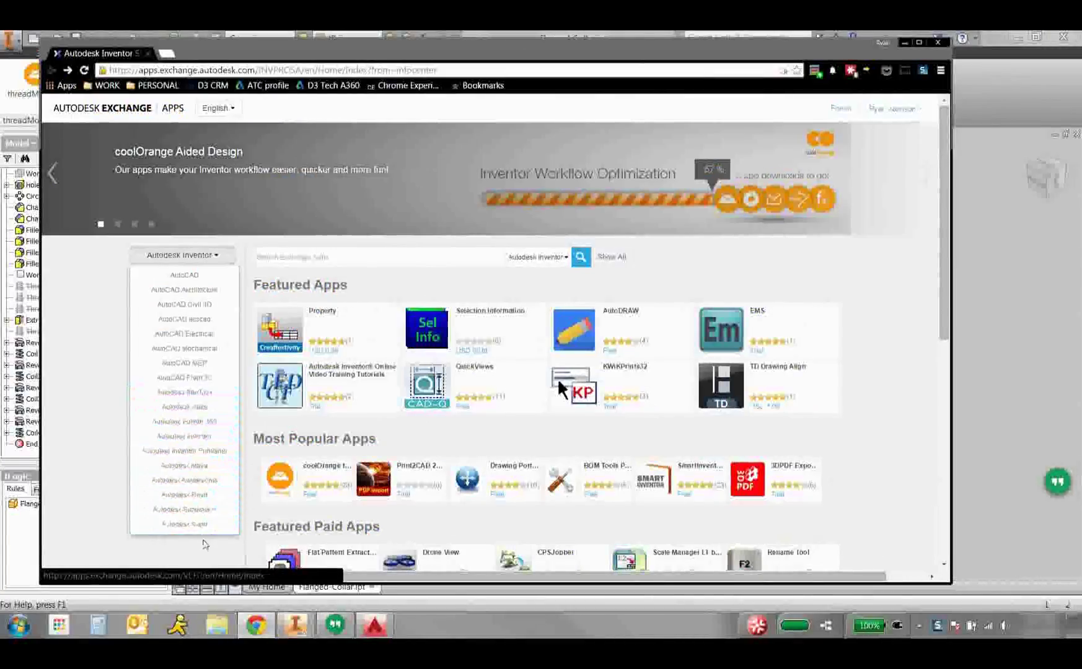
{"action": "left_click", "coordinate": [194, 277]}
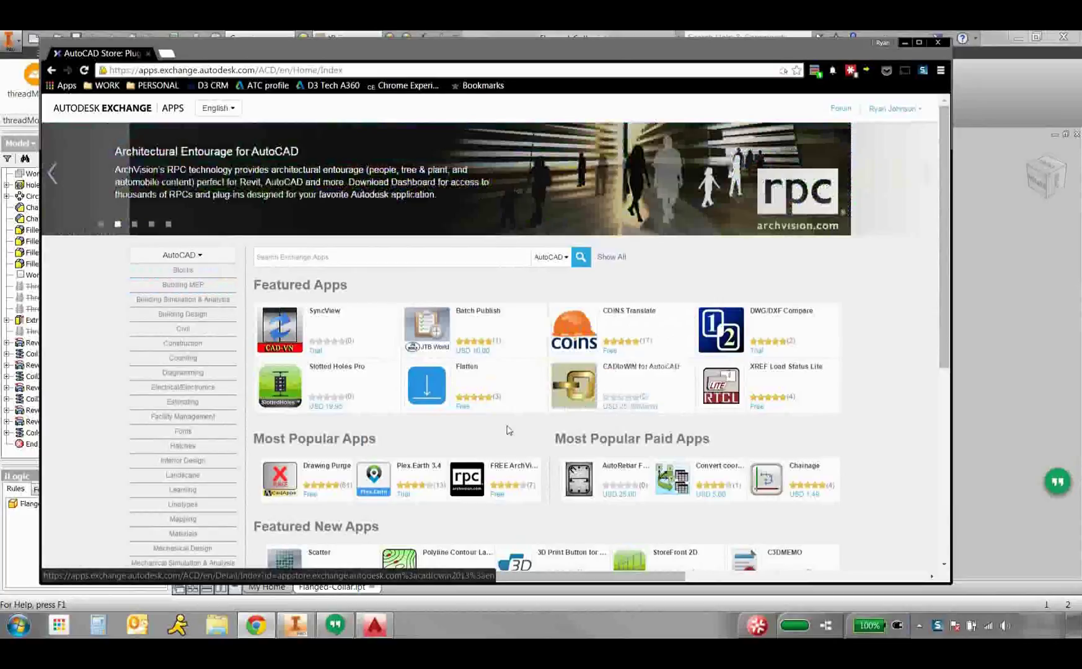
- Look through the AutoCAD store's featured and popular apps, browse the Blocks category, and return to the AutoCAD store home
{"action": "scroll", "coordinate": [432, 335], "scroll_direction": "down", "scroll_amount": 1}
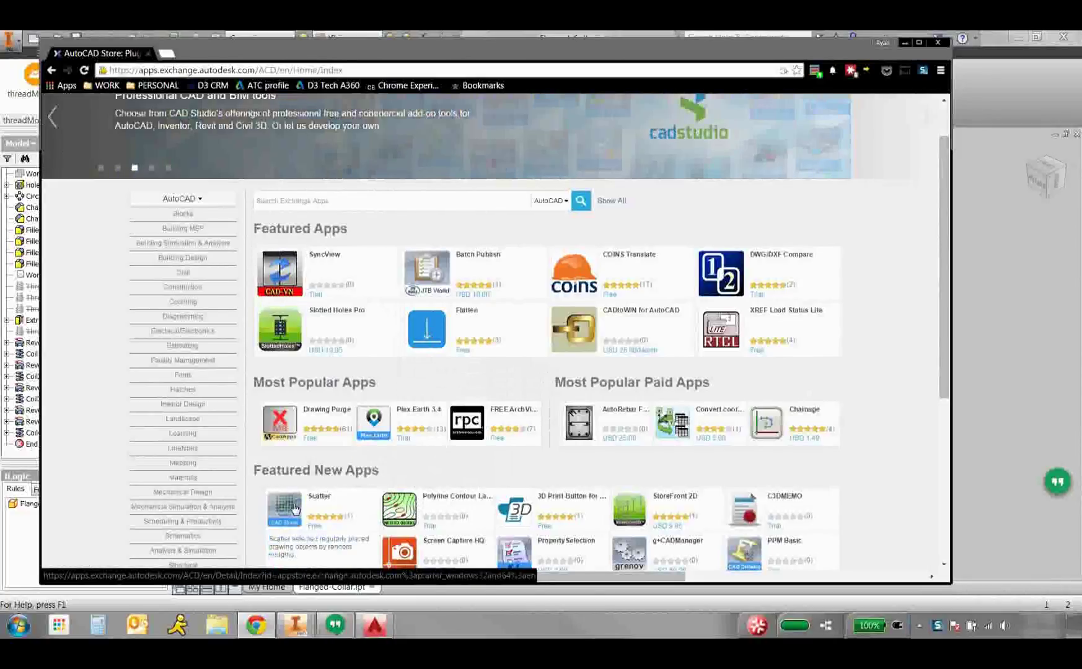
{"action": "scroll", "coordinate": [848, 470], "scroll_direction": "down", "scroll_amount": 1}
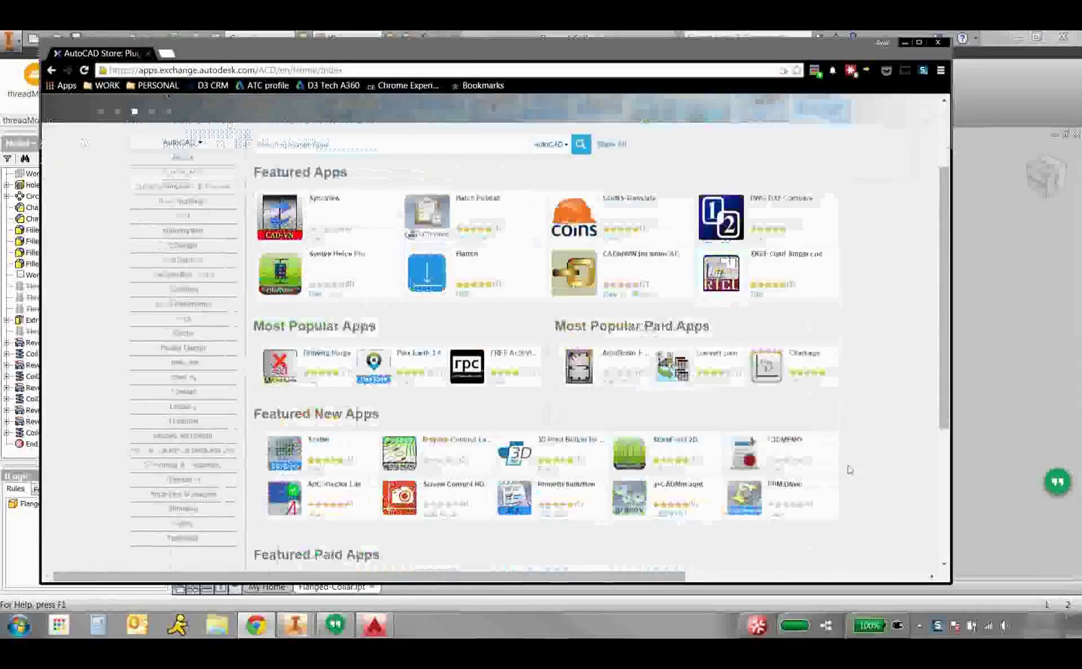
{"action": "scroll", "coordinate": [849, 470], "scroll_direction": "down", "scroll_amount": 4}
{"action": "scroll", "coordinate": [855, 466], "scroll_direction": "up", "scroll_amount": 2}
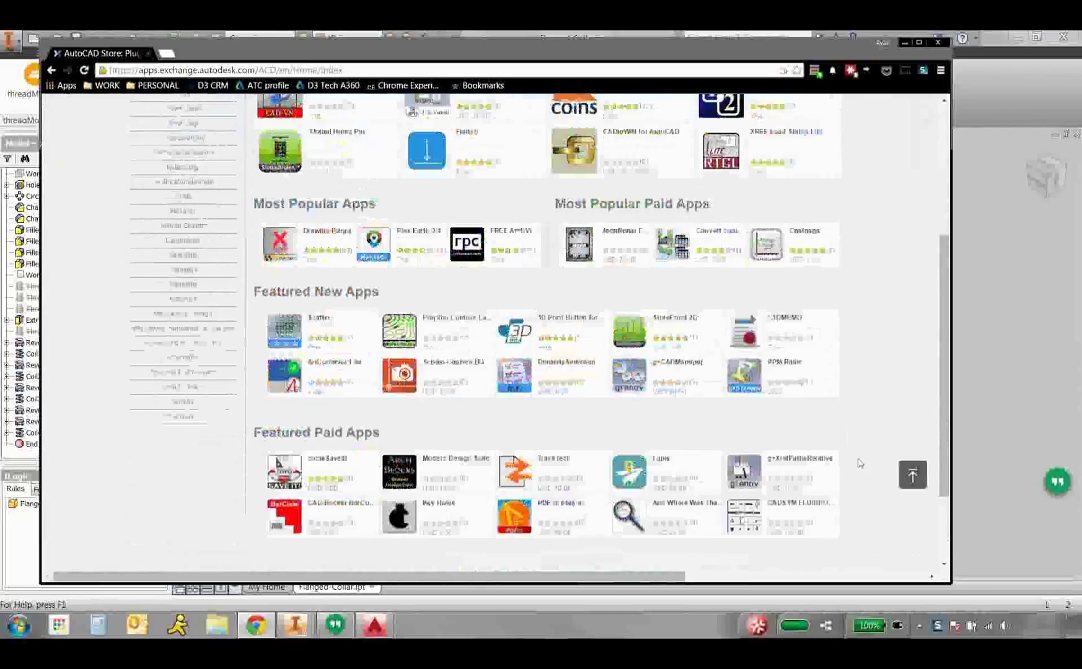
{"action": "scroll", "coordinate": [858, 463], "scroll_direction": "up", "scroll_amount": 2}
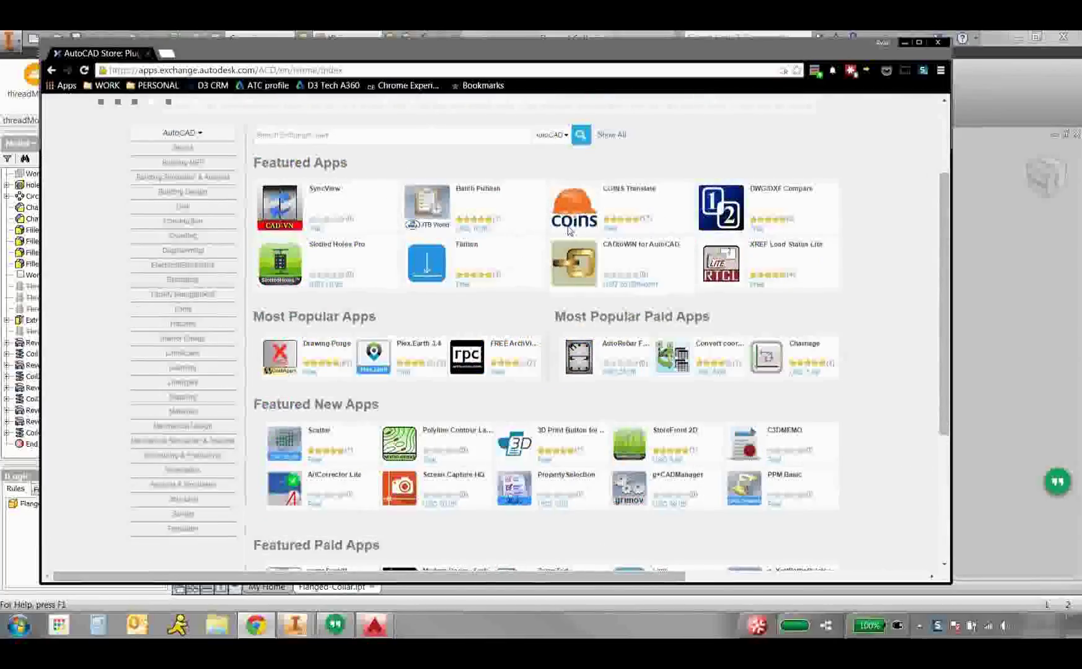
{"action": "left_click", "coordinate": [181, 150]}
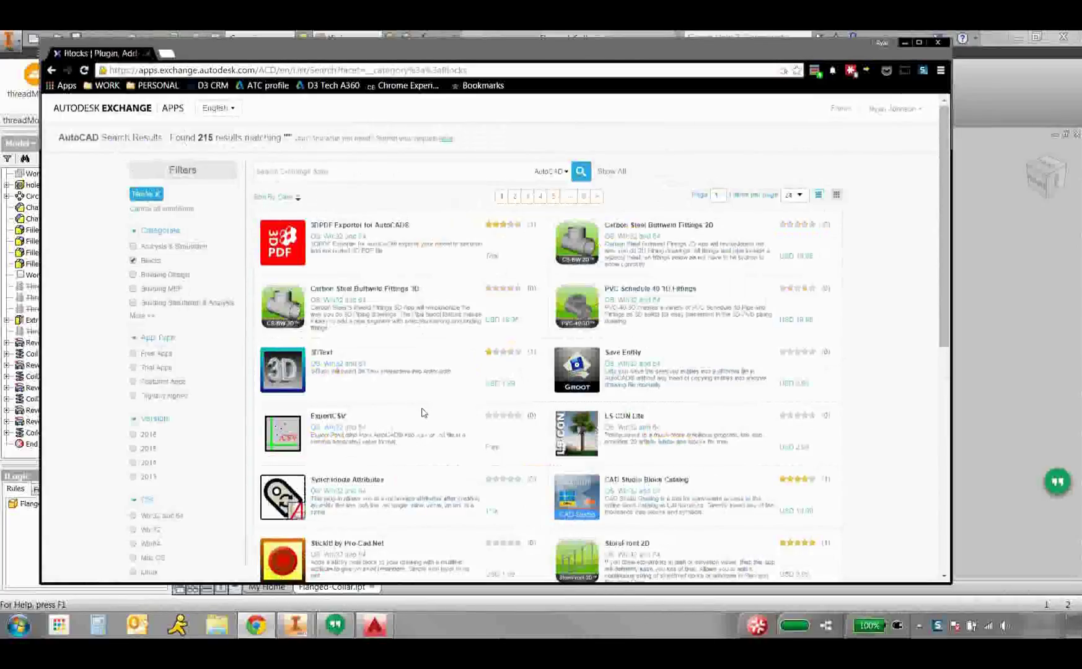
{"action": "scroll", "coordinate": [431, 406], "scroll_direction": "down", "scroll_amount": 7}
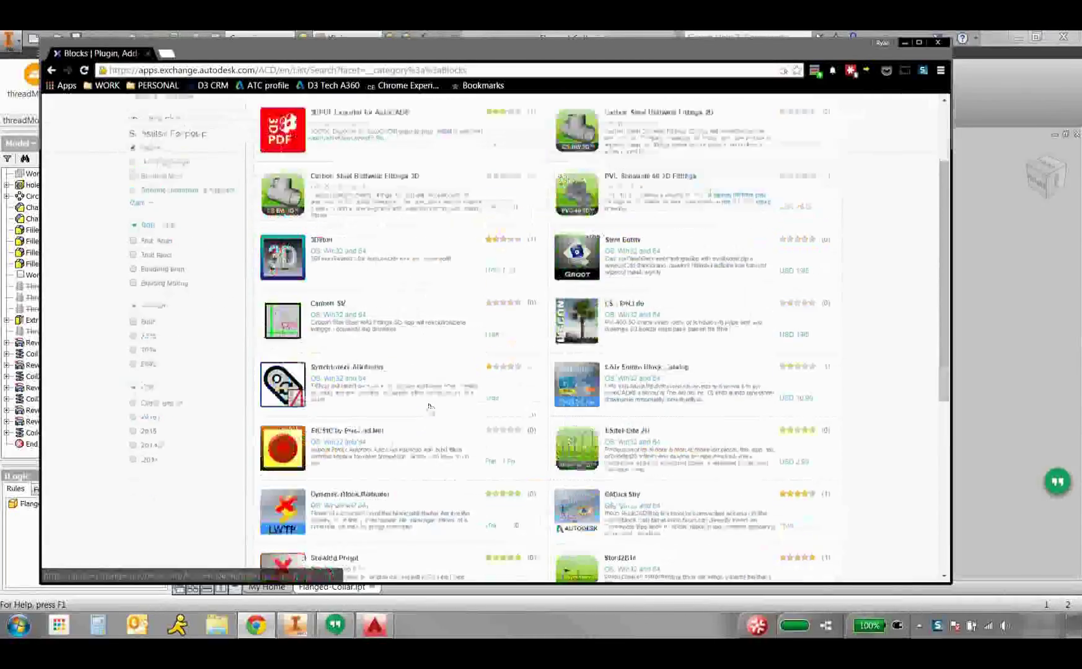
{"action": "scroll", "coordinate": [437, 378], "scroll_direction": "up", "scroll_amount": 6}
{"action": "scroll", "coordinate": [441, 362], "scroll_direction": "up", "scroll_amount": 1}
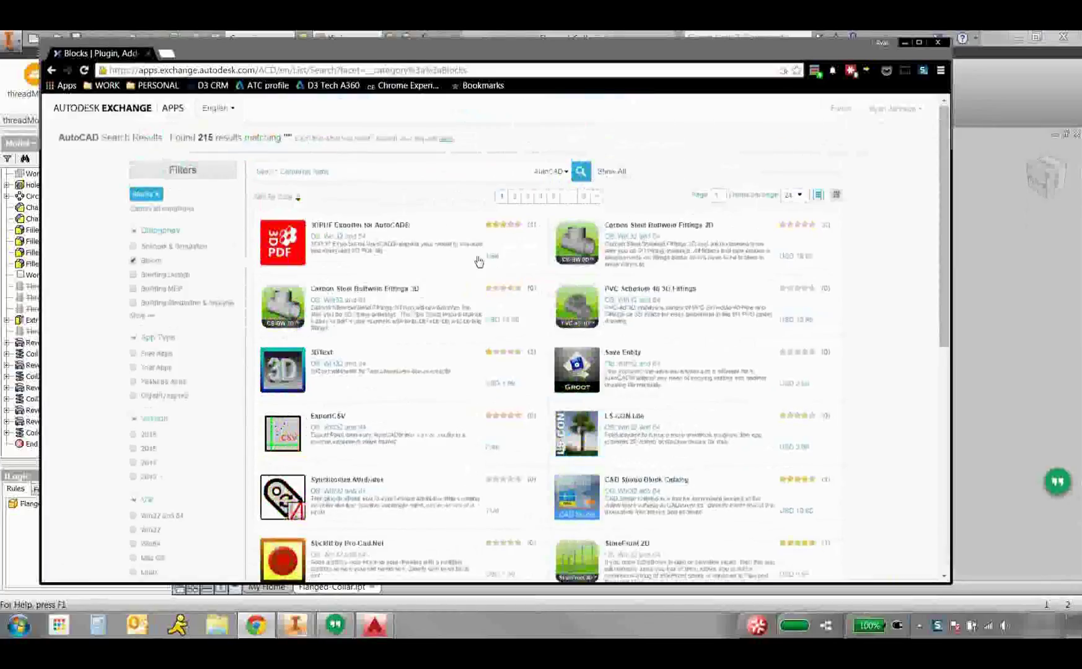
{"action": "key", "text": "alt+Left"}
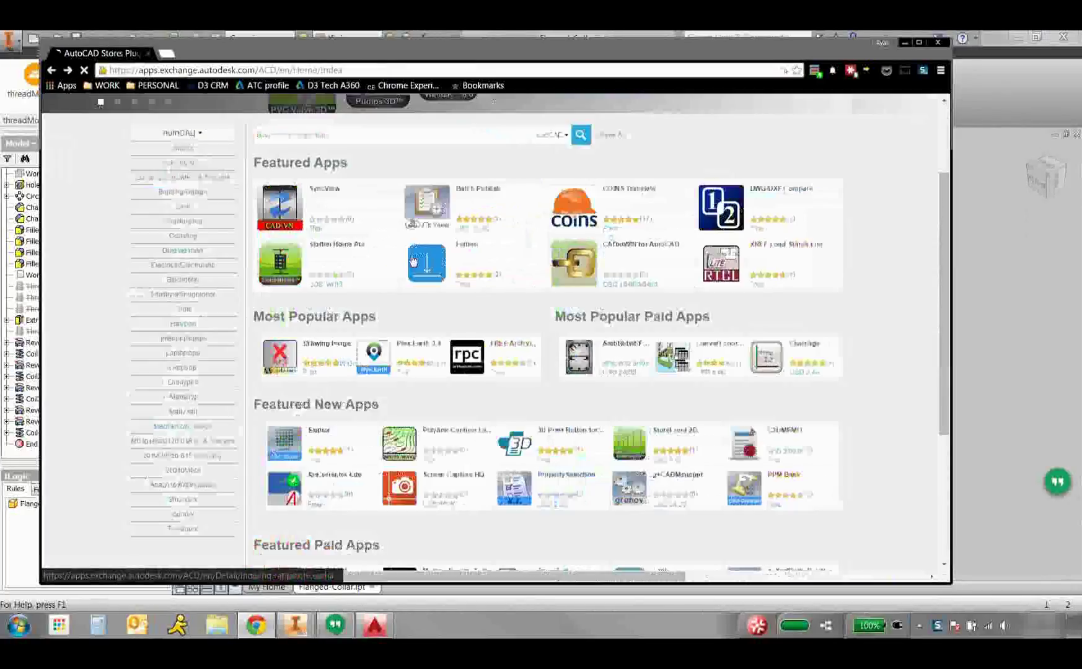
- Switch to the foliage array drawing in AutoCAD and explode the two-column plant array beside the new entrance road
{"action": "mouse_move", "coordinate": [377, 633]}
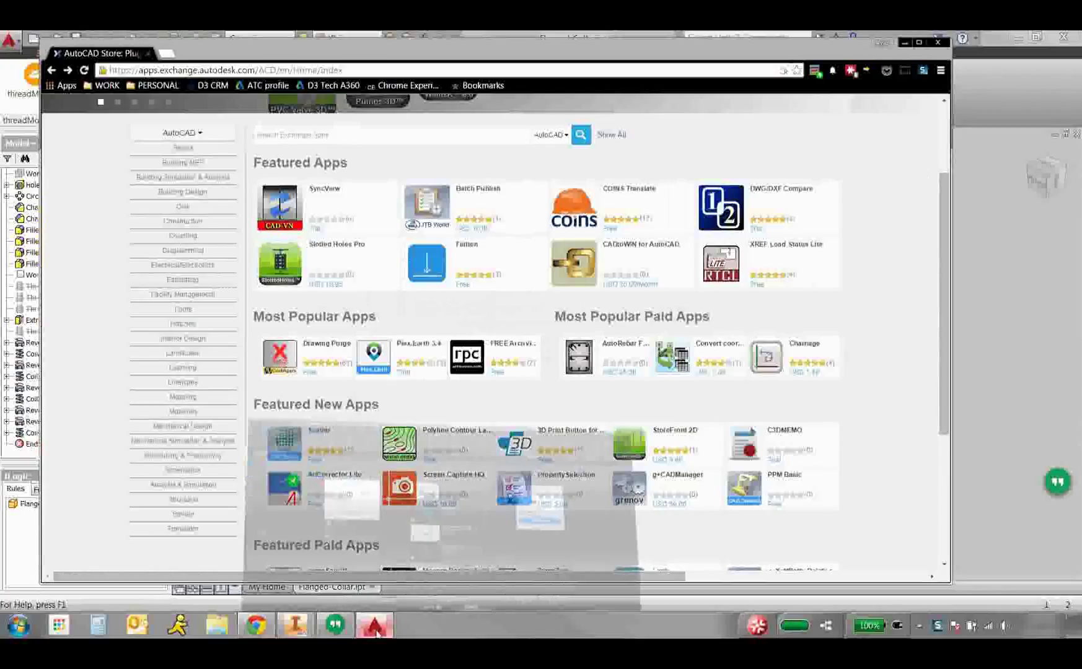
{"action": "left_click", "coordinate": [359, 526]}
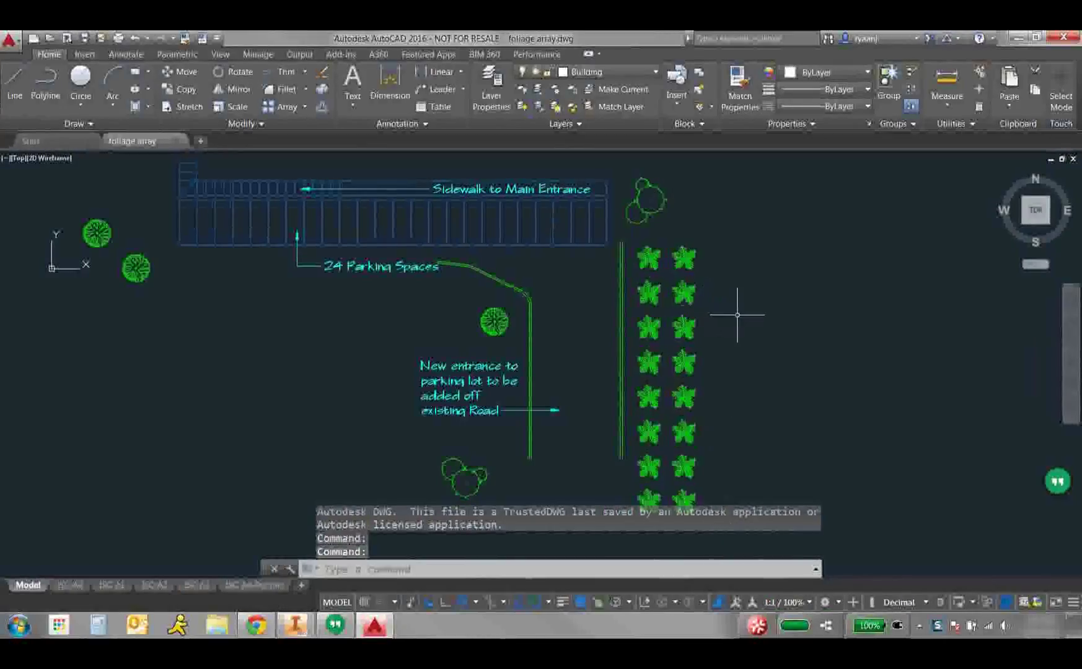
{"action": "mouse_move", "coordinate": [732, 309]}
{"action": "middle_mouse_down"}
{"action": "mouse_move", "coordinate": [748, 321]}
{"action": "mouse_move", "coordinate": [736, 314]}
{"action": "middle_mouse_up"}
{"action": "left_click", "coordinate": [702, 334]}
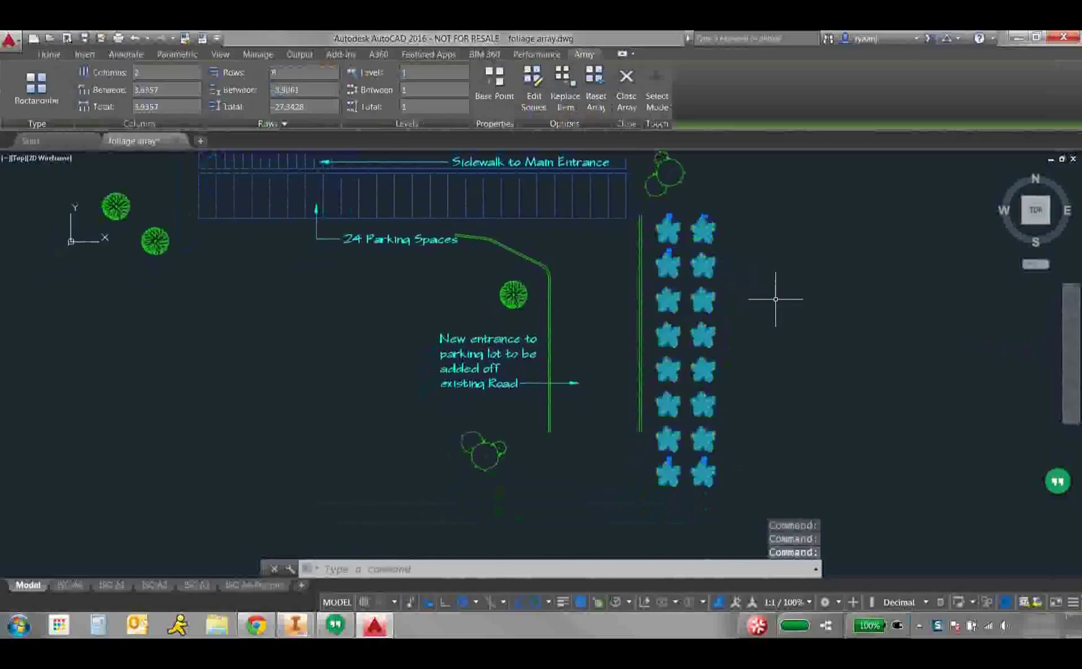
{"action": "key", "text": "Return"}
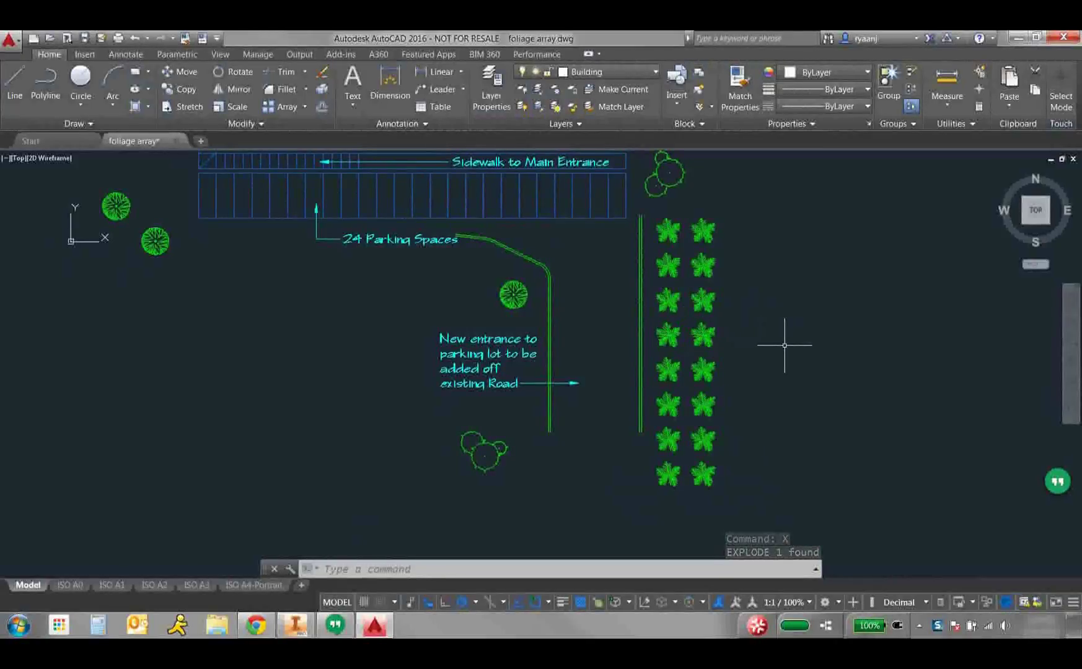
- Scatter the 16 plants in the two columns beside the entrance road, with a maximum random nudge of 1.5 in 2D-xy directions
{"action": "type", "text": "SCA"}
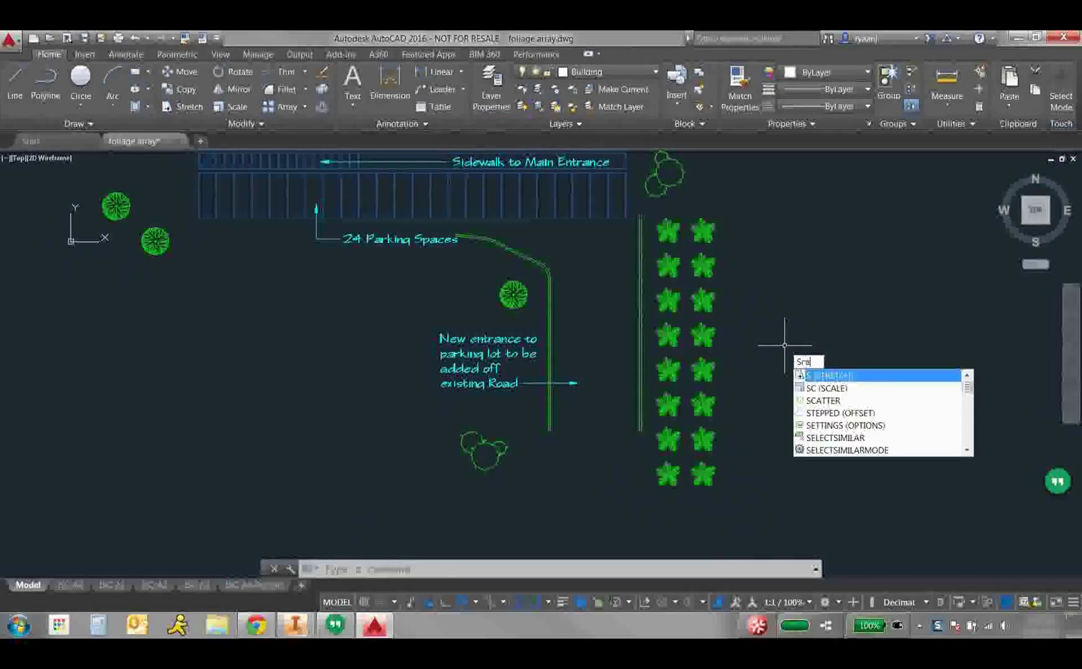
{"action": "type", "text": "T"}
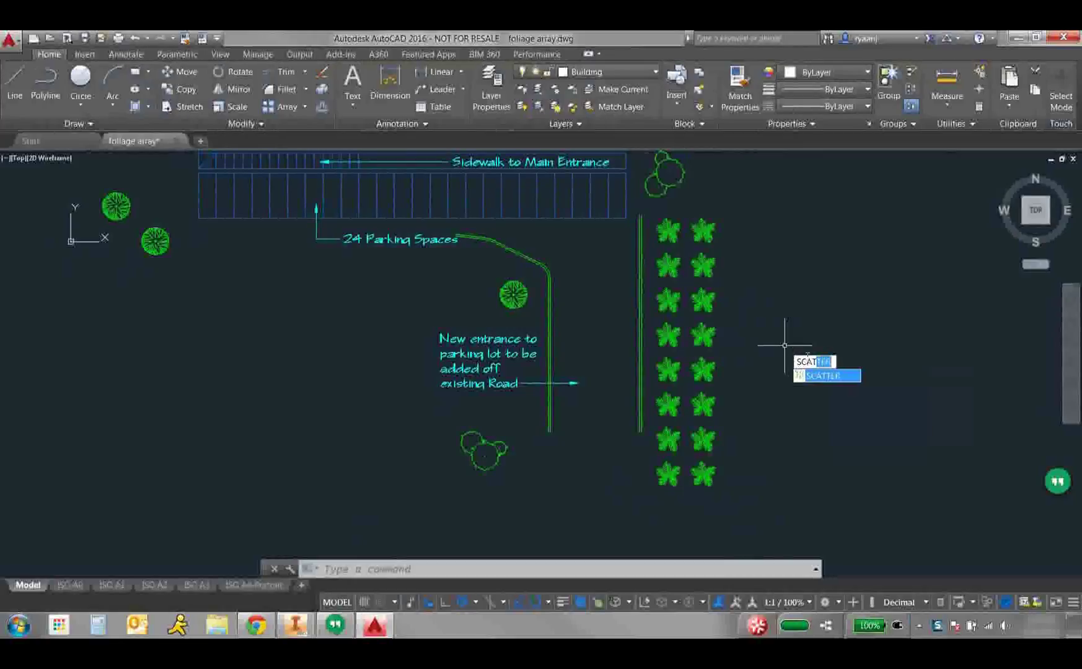
{"action": "left_click", "coordinate": [810, 381]}
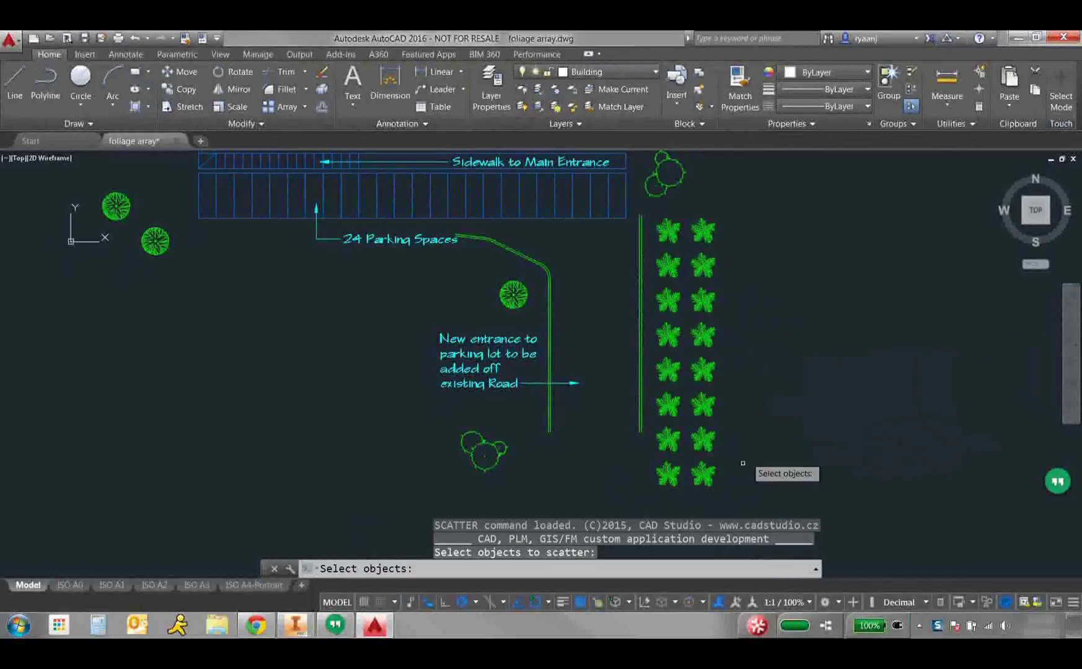
{"action": "left_click", "coordinate": [733, 488]}
{"action": "left_click", "coordinate": [681, 217]}
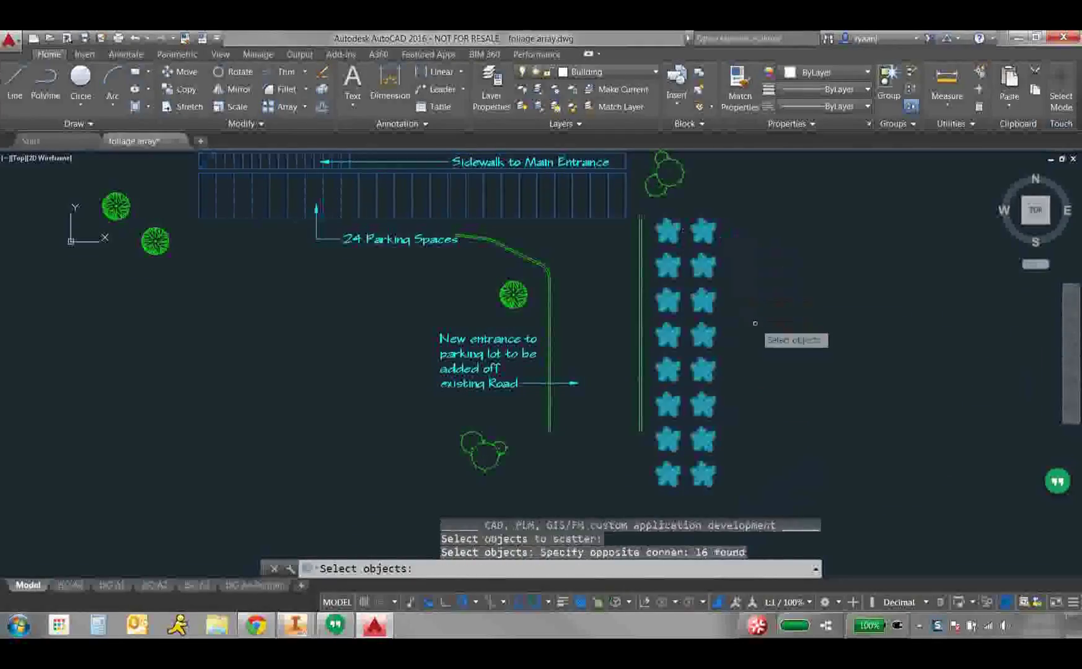
{"action": "key", "text": "Return"}
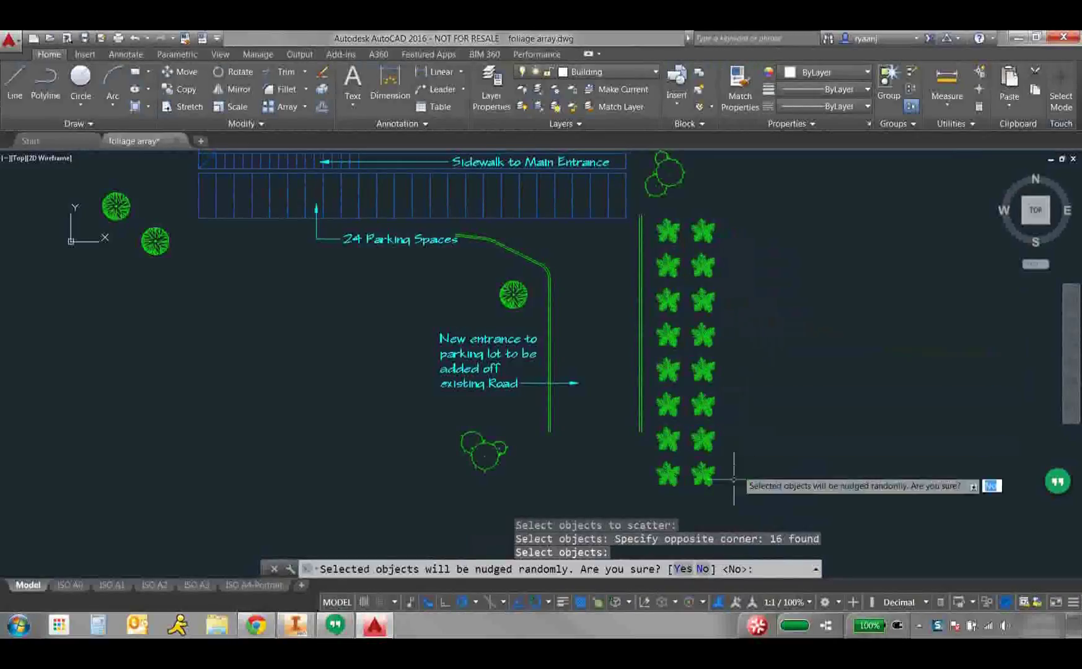
{"action": "left_click", "coordinate": [683, 569]}
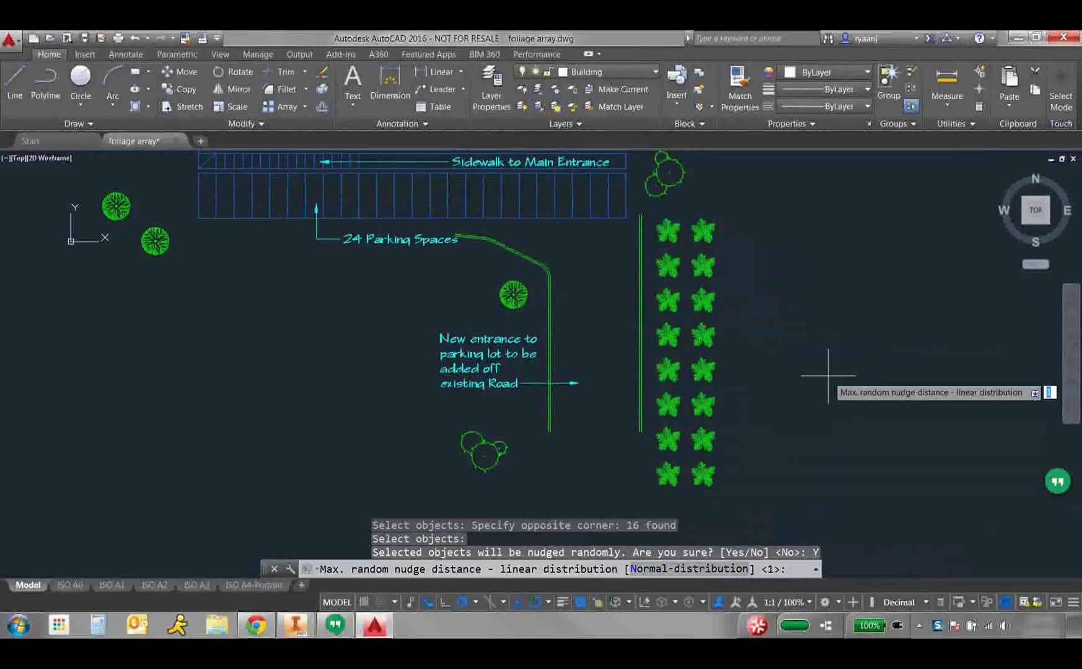
{"action": "type", "text": "1.8"}
{"action": "key", "text": "Return"}
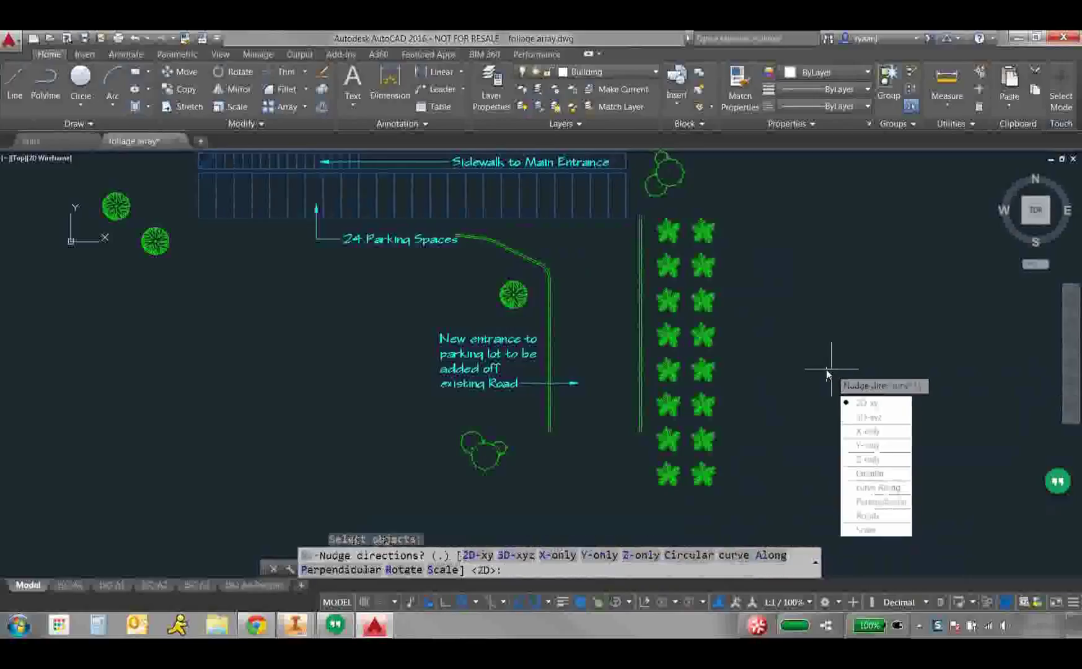
{"action": "key", "text": "Return"}
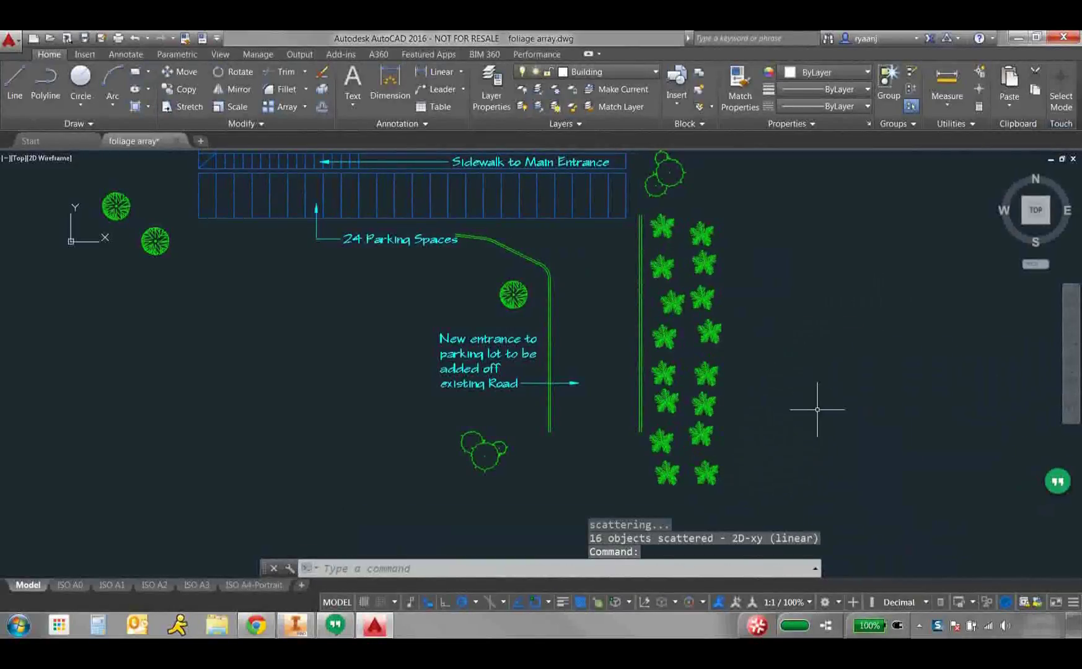
- Scatter the restored two-column plant layout again, keeping the 1.5 maximum nudge distance and the 2D-xy nudge directions
{"action": "left_click", "coordinate": [766, 514]}
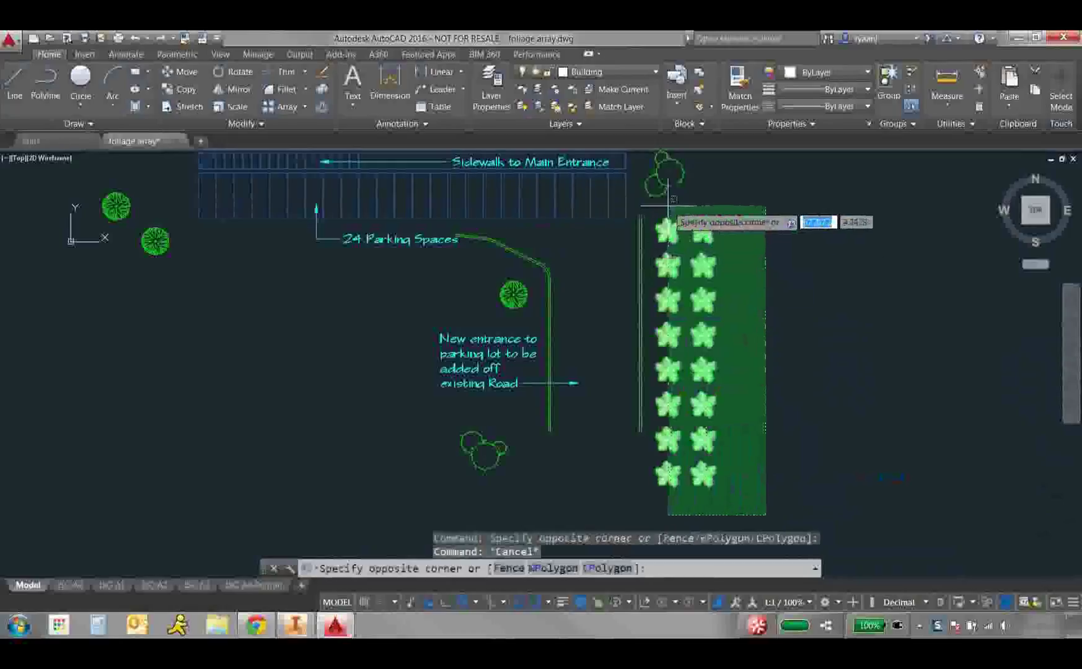
{"action": "left_click", "coordinate": [648, 212]}
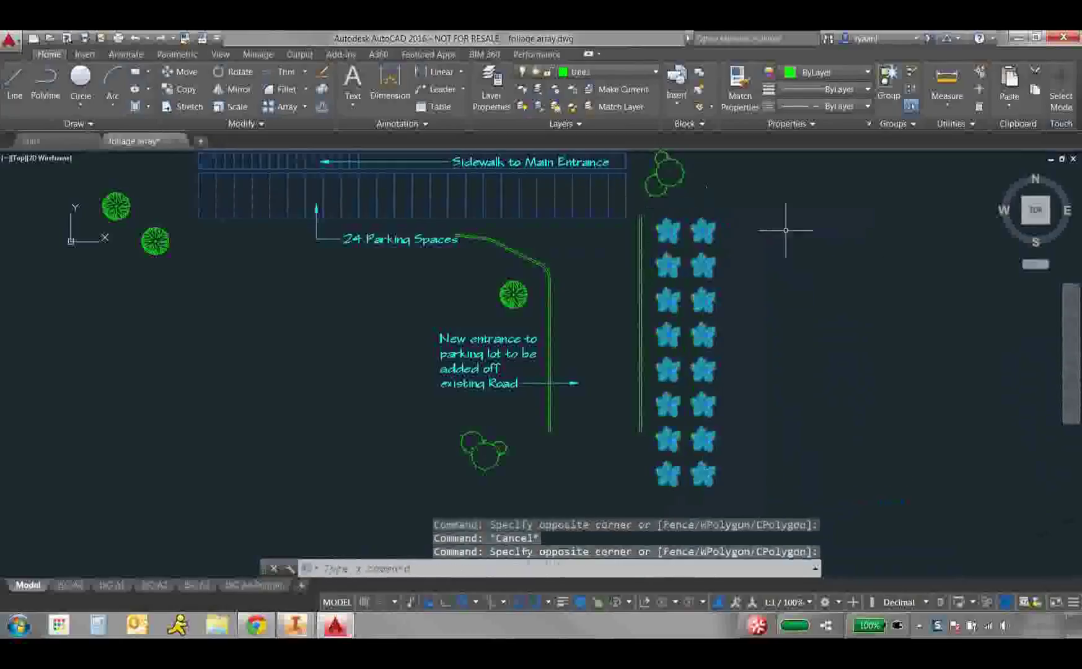
{"action": "type", "text": "scatt"}
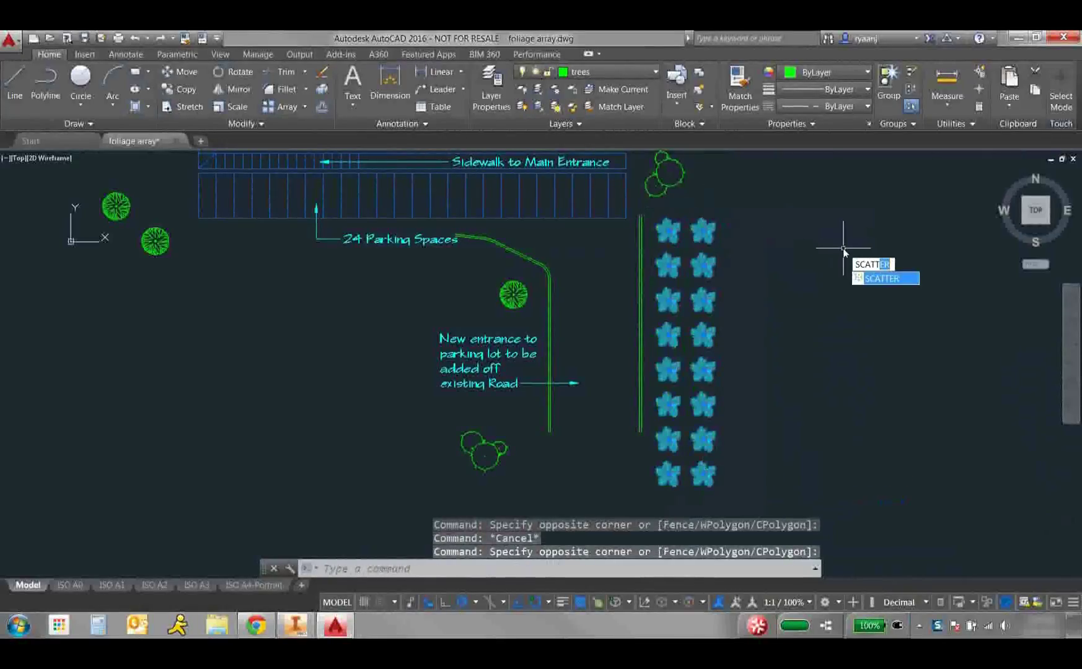
{"action": "key", "text": "Return"}
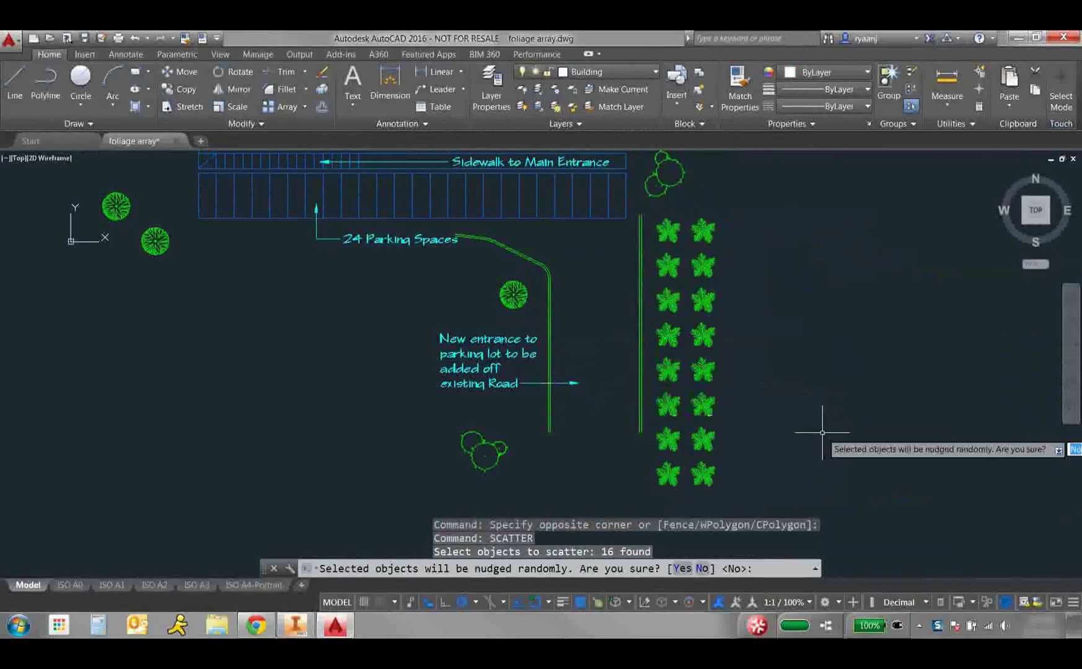
{"action": "left_click", "coordinate": [682, 568]}
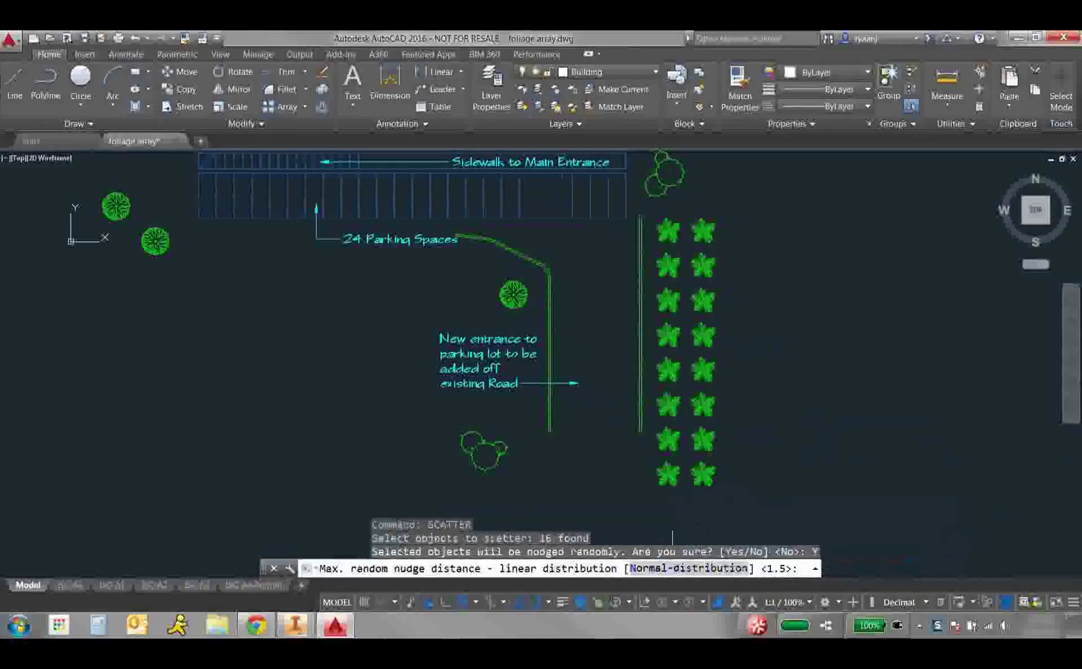
{"action": "key", "text": "Return"}
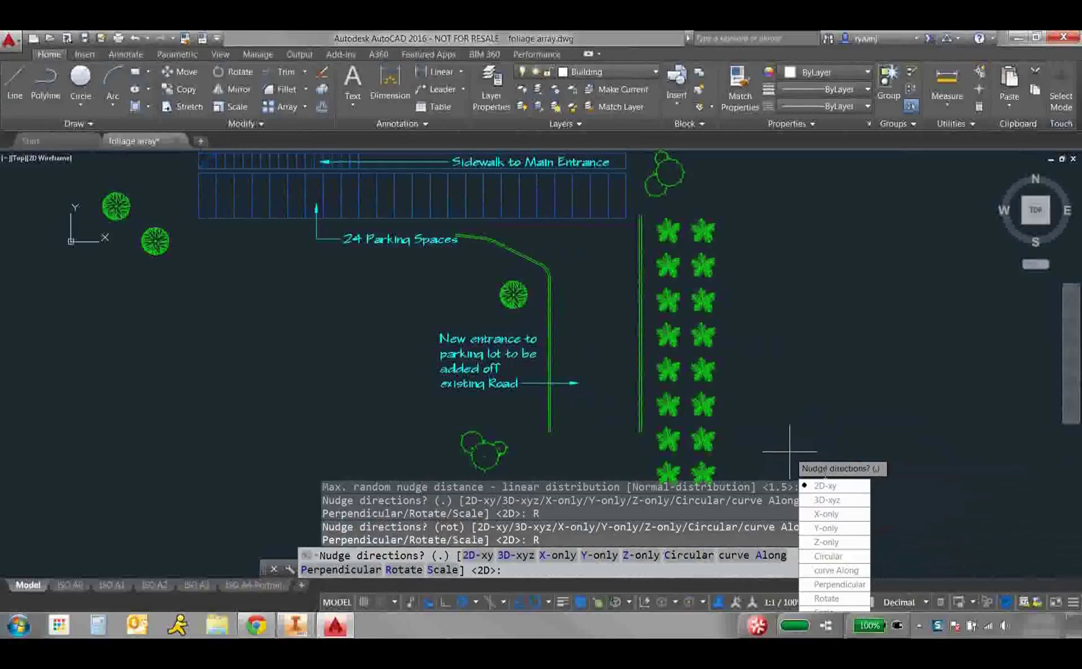
{"action": "key", "text": "Return"}
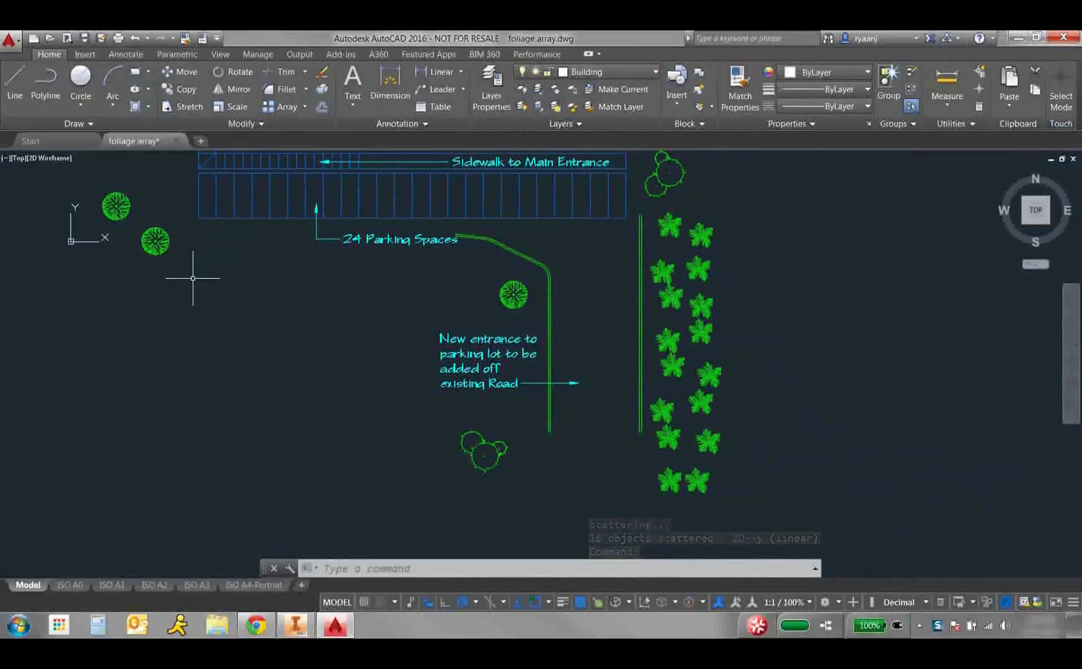
- Open the recent unflat polylines drawing and view its three nested polylines in 3D
{"action": "left_click", "coordinate": [62, 143]}
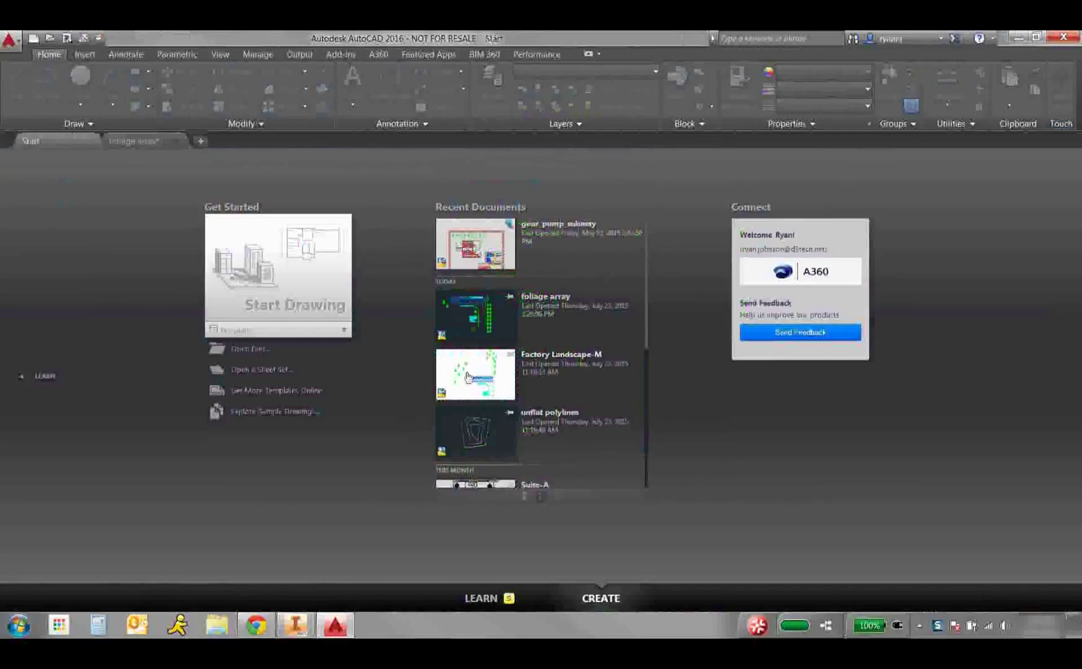
{"action": "left_click", "coordinate": [473, 439]}
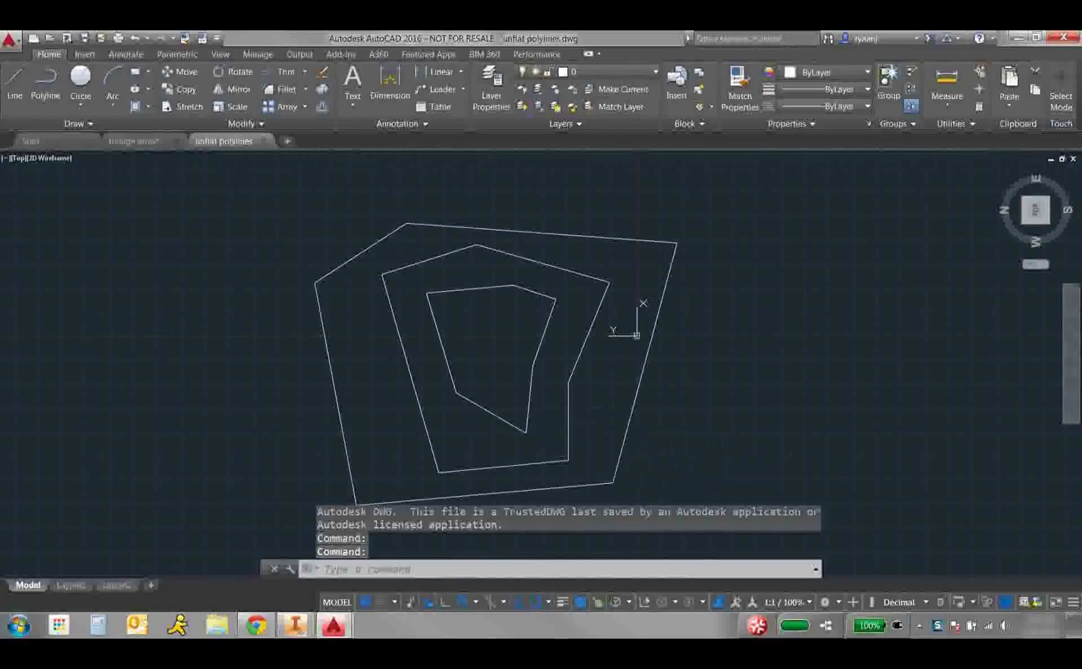
{"action": "mouse_move", "coordinate": [628, 457]}
{"action": "middle_mouse_down", "text": "shift"}
{"action": "mouse_move", "coordinate": [580, 336]}
{"action": "mouse_move", "coordinate": [490, 280]}
{"action": "mouse_move", "coordinate": [410, 271]}
{"action": "mouse_move", "coordinate": [495, 282]}
{"action": "mouse_move", "coordinate": [592, 319]}
{"action": "mouse_move", "coordinate": [587, 350]}
{"action": "mouse_move", "coordinate": [541, 375]}
{"action": "mouse_move", "coordinate": [541, 391]}
{"action": "mouse_move", "coordinate": [551, 309]}
{"action": "mouse_move", "coordinate": [638, 276]}
{"action": "middle_mouse_up", "text": "shift"}
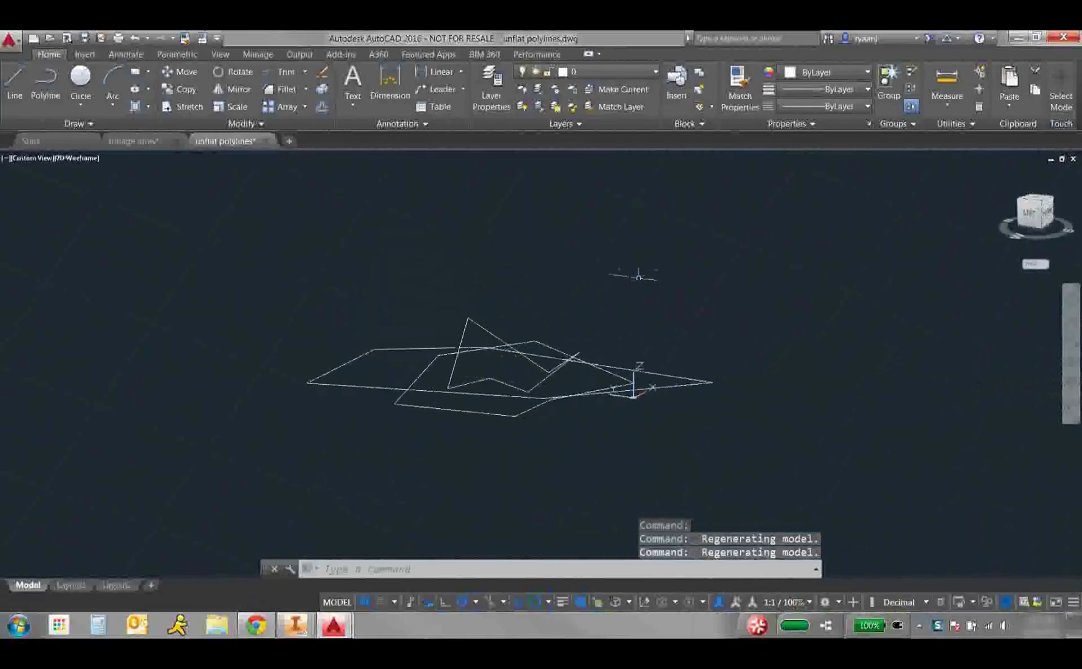
- Flatten the innermost 3D polyline to elevation 0 with LCAD_FLATTEN
{"action": "type", "text": "lcad"}
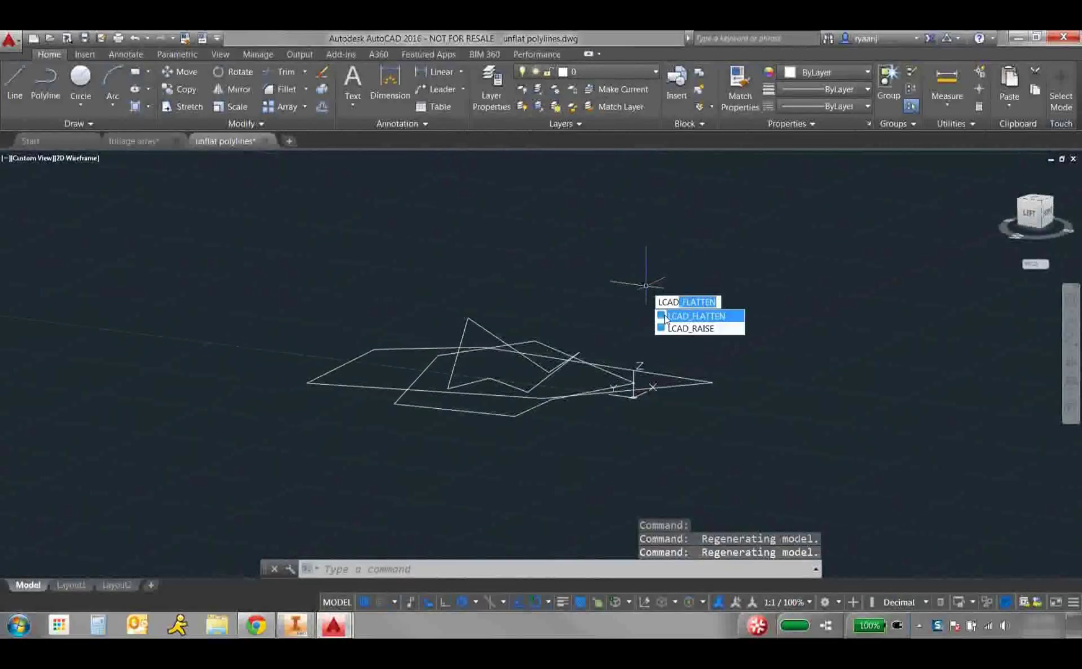
{"action": "left_click", "coordinate": [668, 314]}
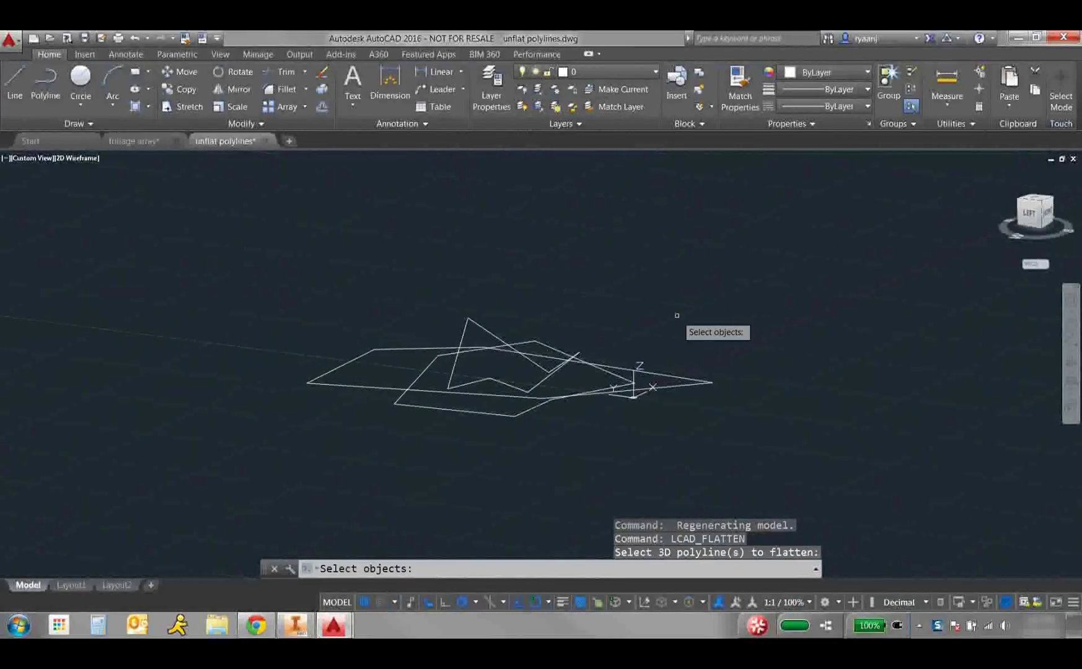
{"action": "left_click", "coordinate": [551, 376]}
{"action": "key", "text": "Return"}
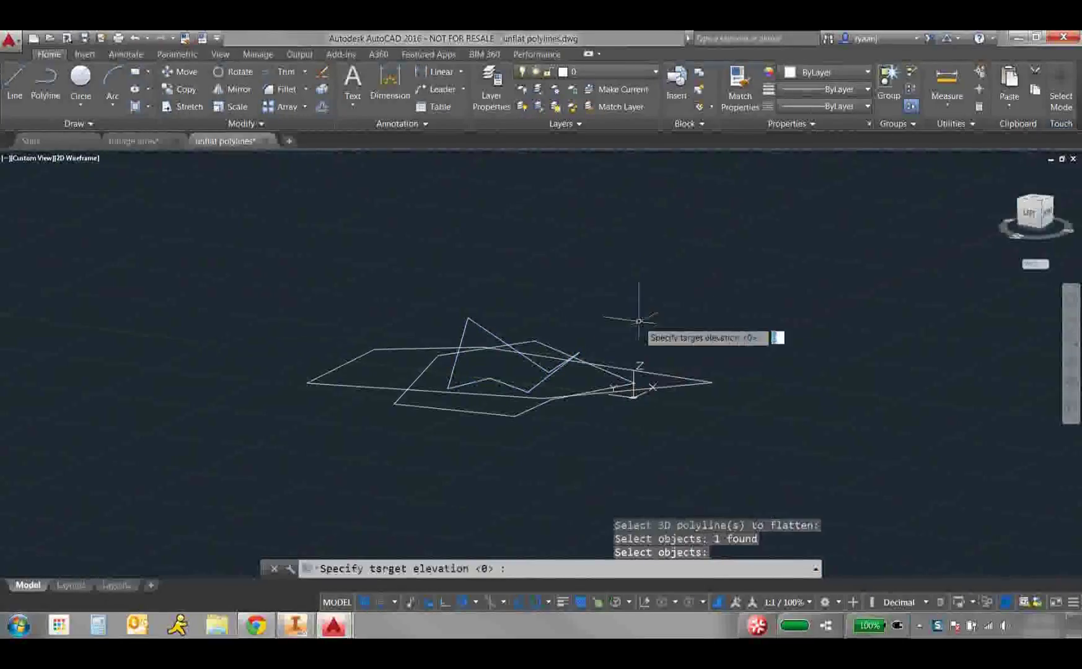
{"action": "key", "text": "Return"}
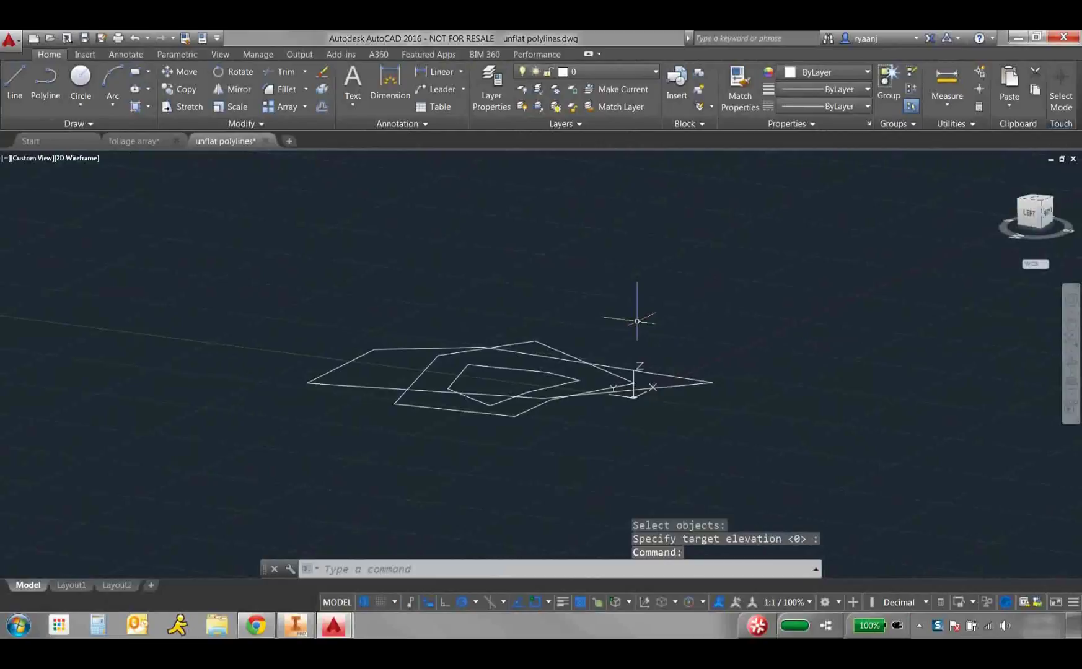
- Flatten the middle and outer 3D polylines to elevation 1 with LCAD_FLATTEN
{"action": "key", "text": "Return"}
{"action": "left_click", "coordinate": [578, 427]}
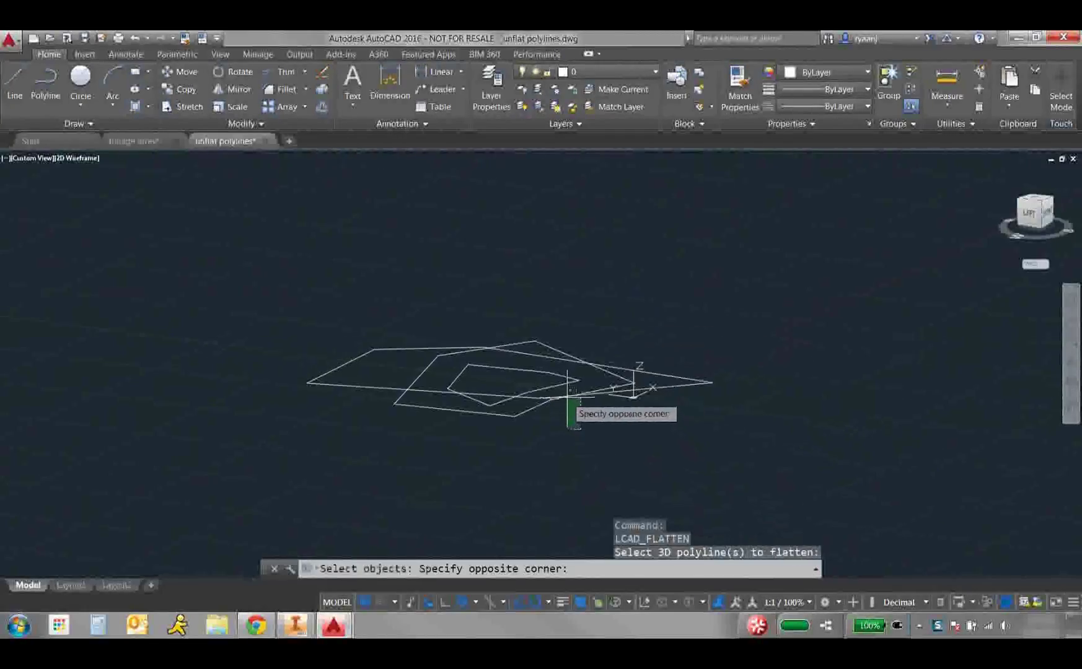
{"action": "left_click", "coordinate": [569, 396]}
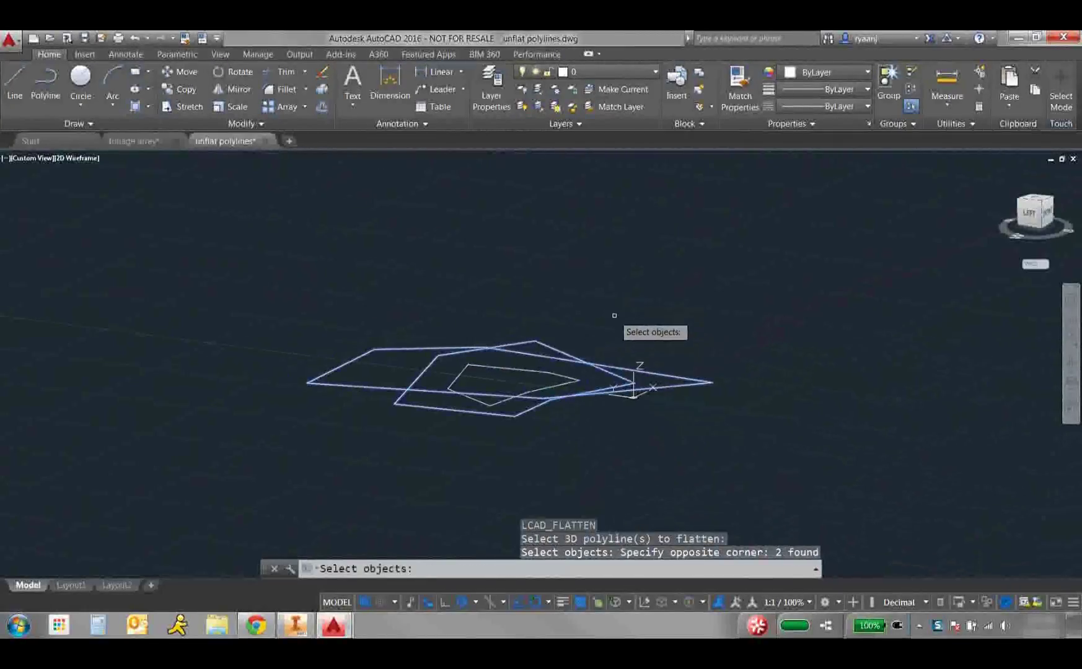
{"action": "key", "text": "Return"}
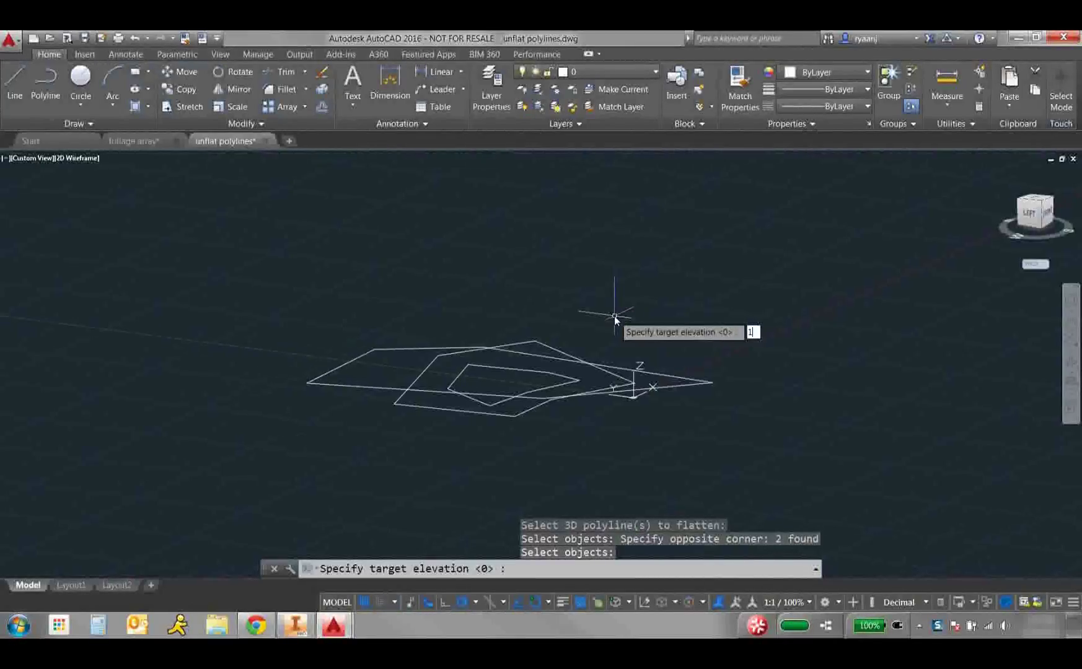
{"action": "key", "text": "Return"}
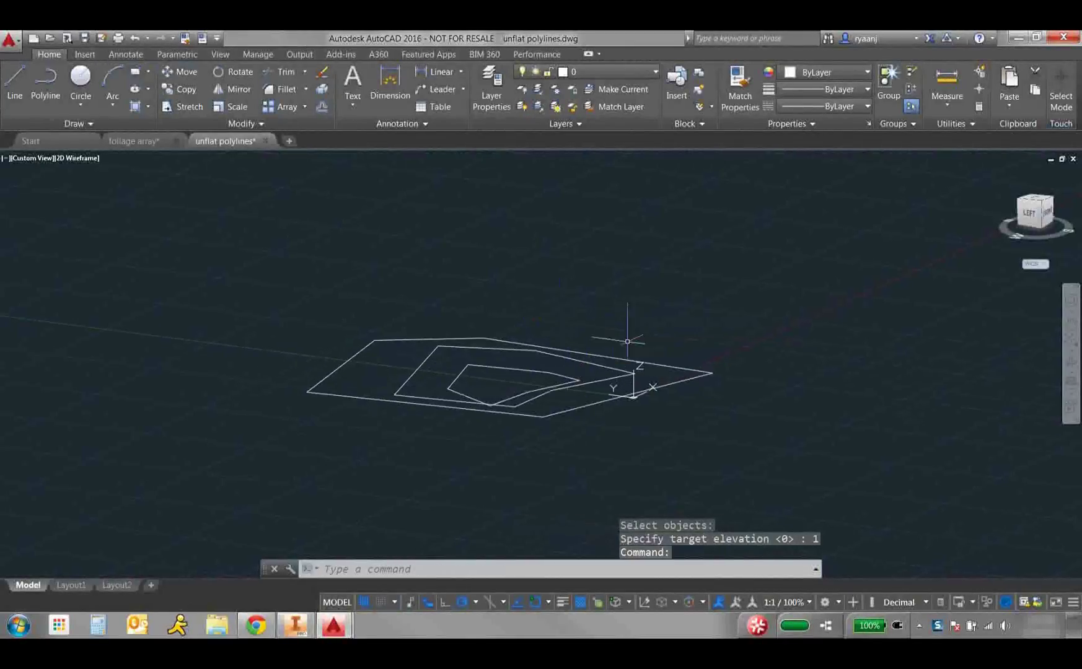
{"action": "middle_click_drag", "start_coordinate": [644, 316], "coordinate": [685, 365], "text": "shift"}
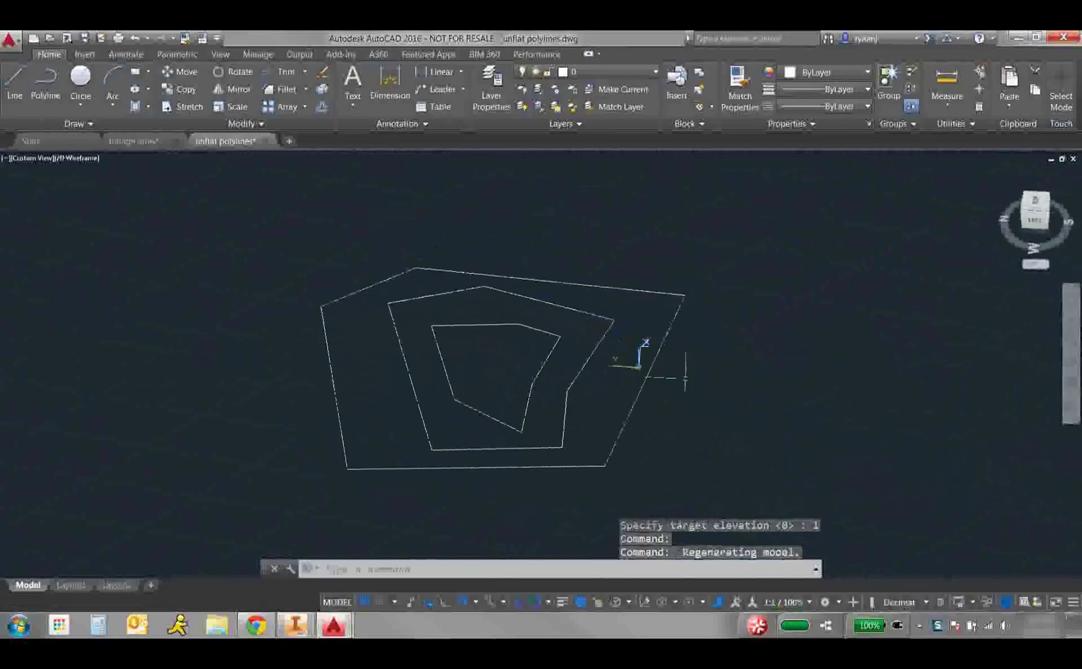
- Undo all the polyline flattening in the drawing
{"action": "key", "text": "ctrl+z"}
{"action": "key", "text": "ctrl+z"}
{"action": "key", "text": "ctrl+z"}
{"action": "key", "text": "ctrl+z"}
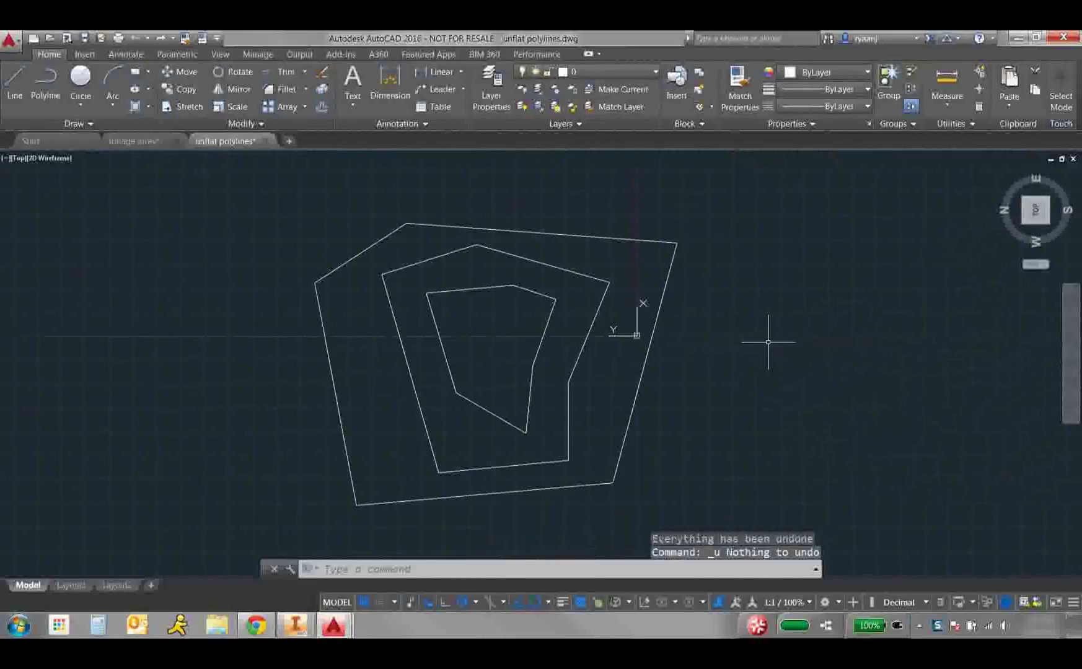
{"action": "middle_click_drag", "start_coordinate": [671, 435], "coordinate": [674, 385], "text": "shift"}
{"action": "left_click", "coordinate": [1034, 207]}
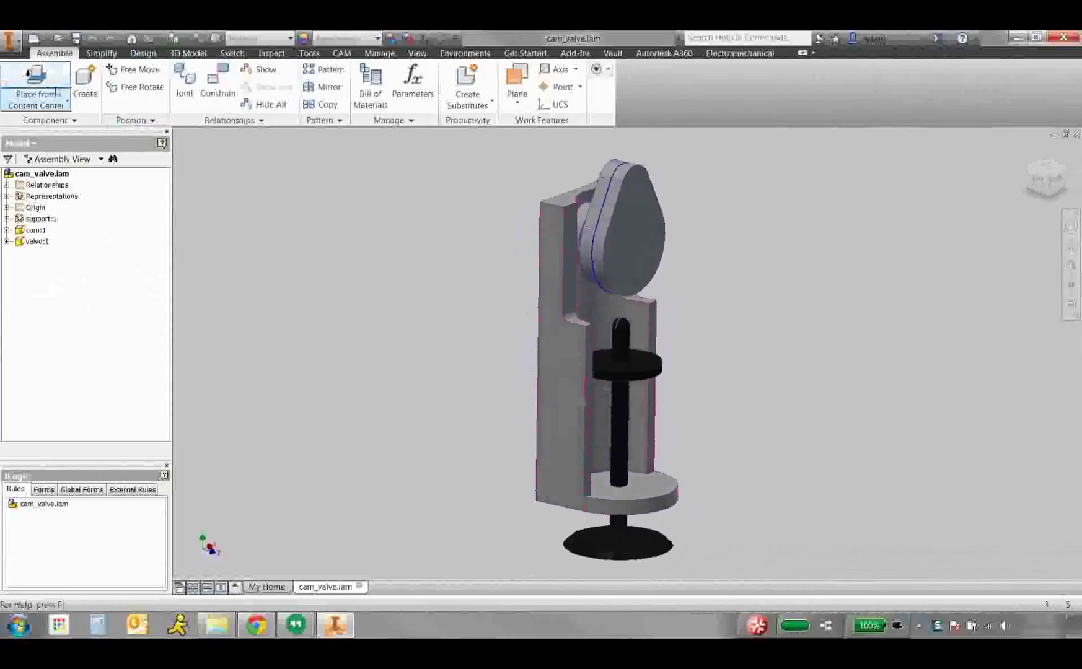
{"action": "left_click", "coordinate": [10, 44]}
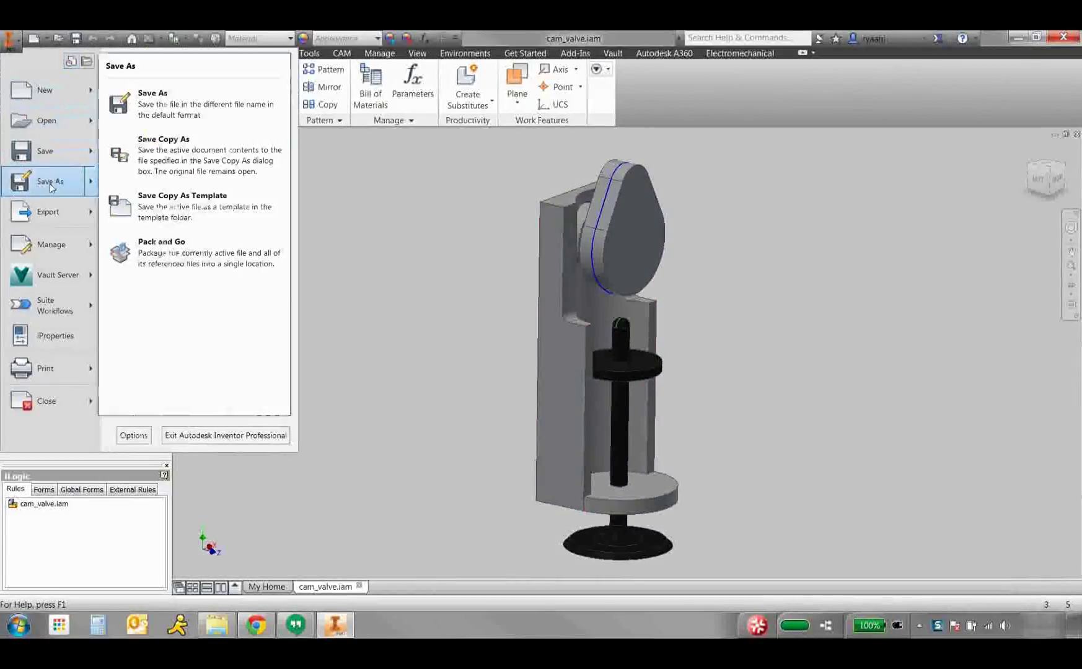
{"action": "left_click", "coordinate": [50, 184]}
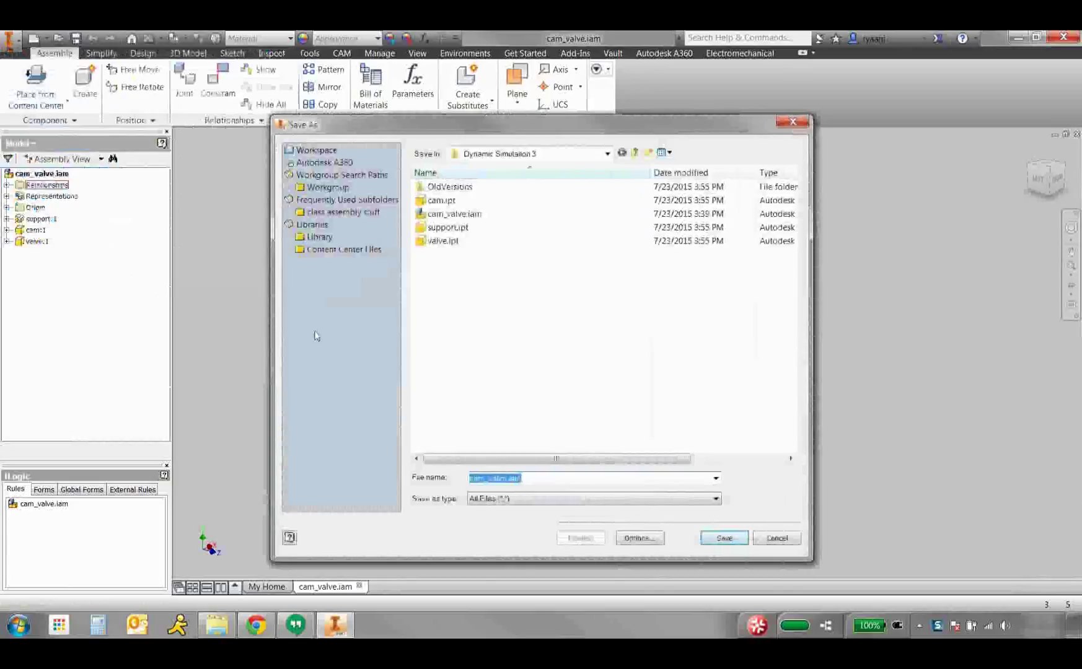
{"action": "left_click", "coordinate": [321, 163]}
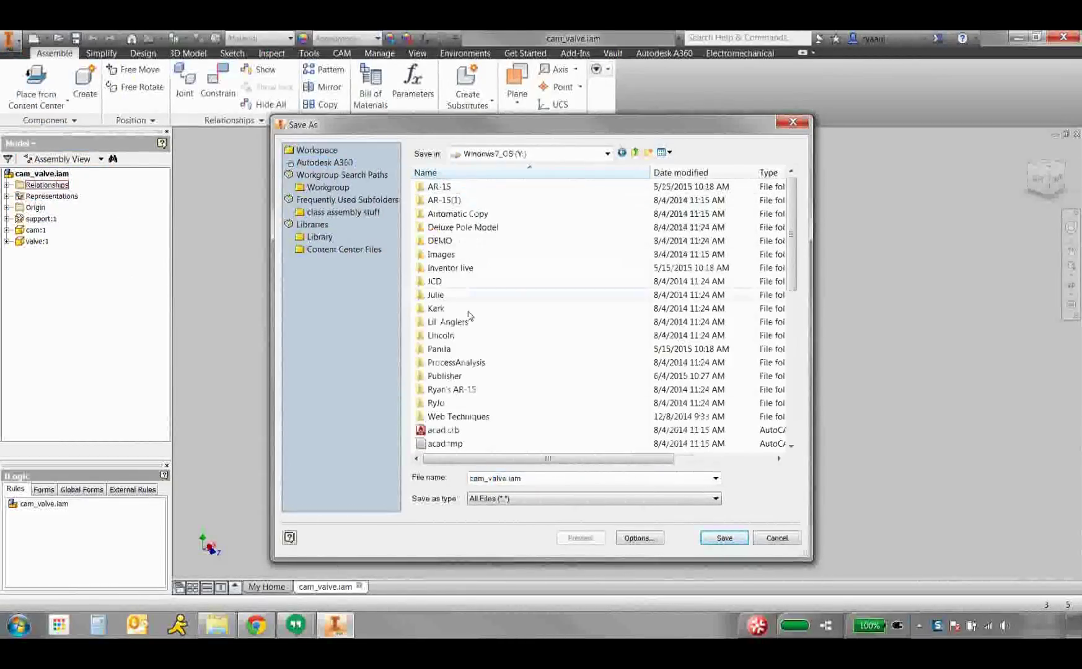
{"action": "left_click_drag", "start_coordinate": [793, 266], "coordinate": [792, 235]}
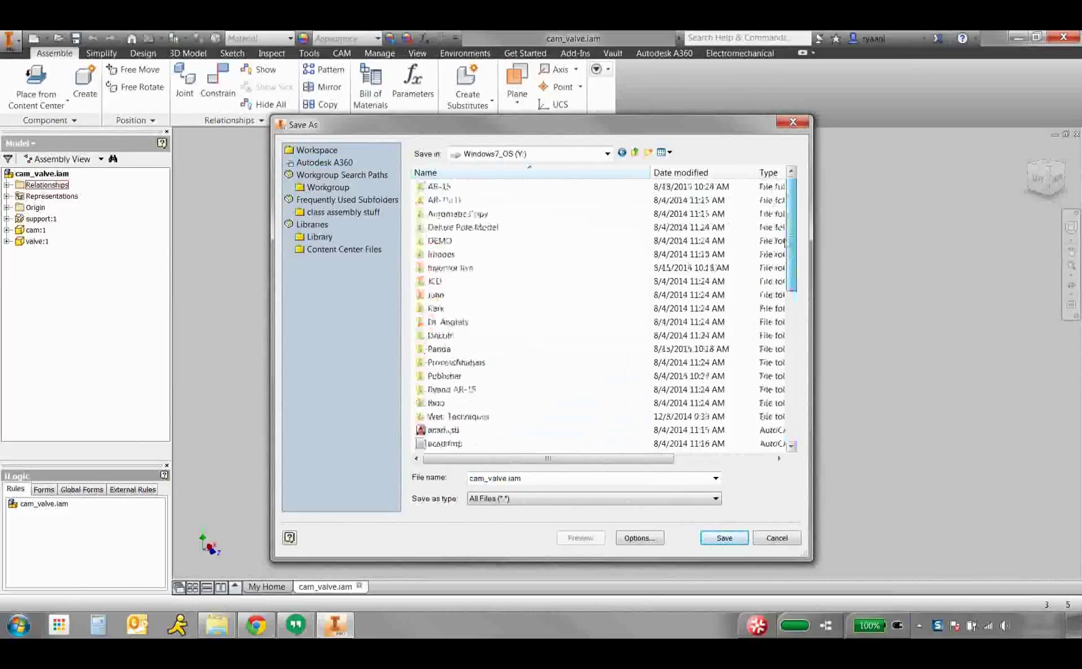
{"action": "left_click", "coordinate": [772, 537]}
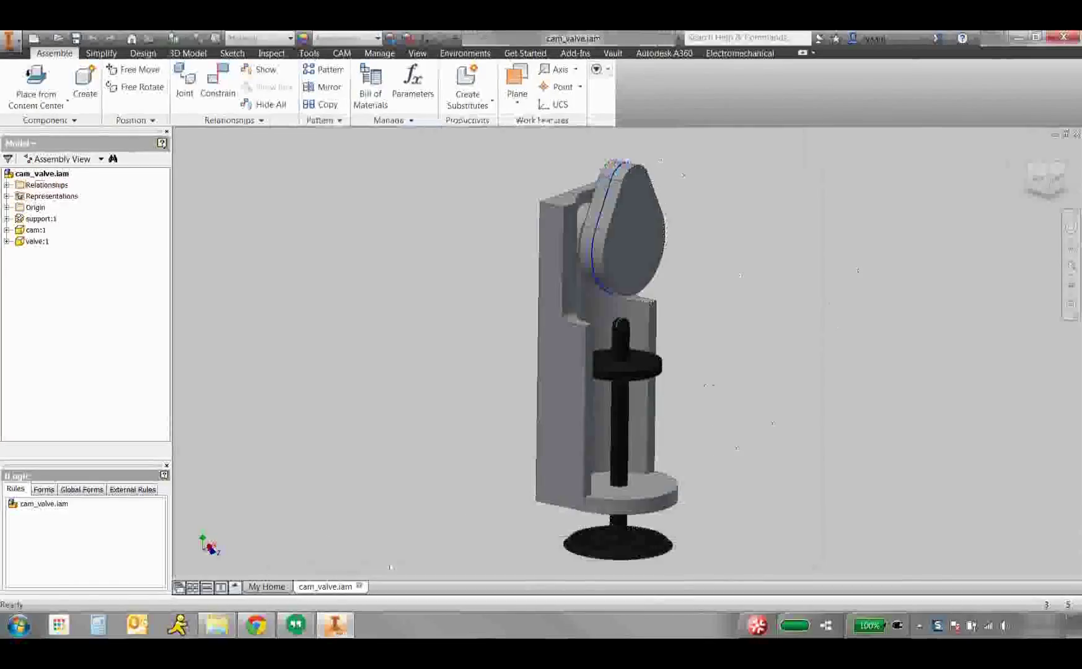
- Add cam valve.iam, cam.ipt, support.ipt and valve.ipt from the CAM VALVE folder to the A360 upload for the D3VU 2015 project
{"action": "left_click", "coordinate": [226, 627]}
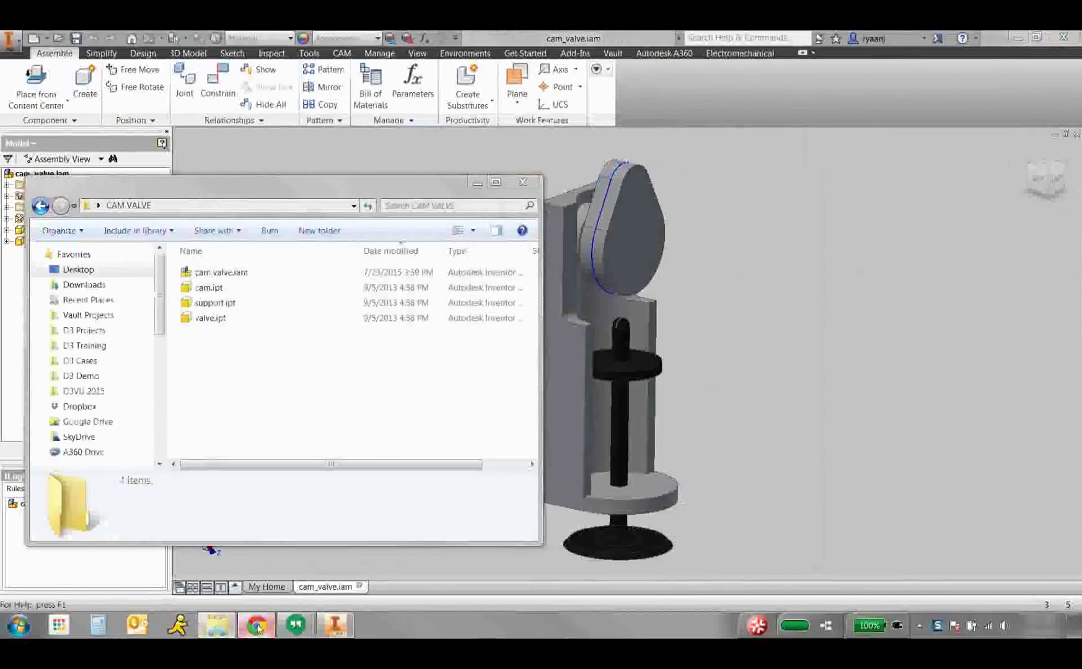
{"action": "left_click", "coordinate": [257, 626]}
{"action": "left_click", "coordinate": [216, 625]}
{"action": "left_click_drag", "start_coordinate": [242, 348], "coordinate": [197, 275]}
{"action": "left_click_drag", "start_coordinate": [205, 273], "coordinate": [614, 313]}
- Upload the files as a Composite Design with cam valve.iam as parent design and dismiss the notification
{"action": "mouse_move", "coordinate": [580, 315]}
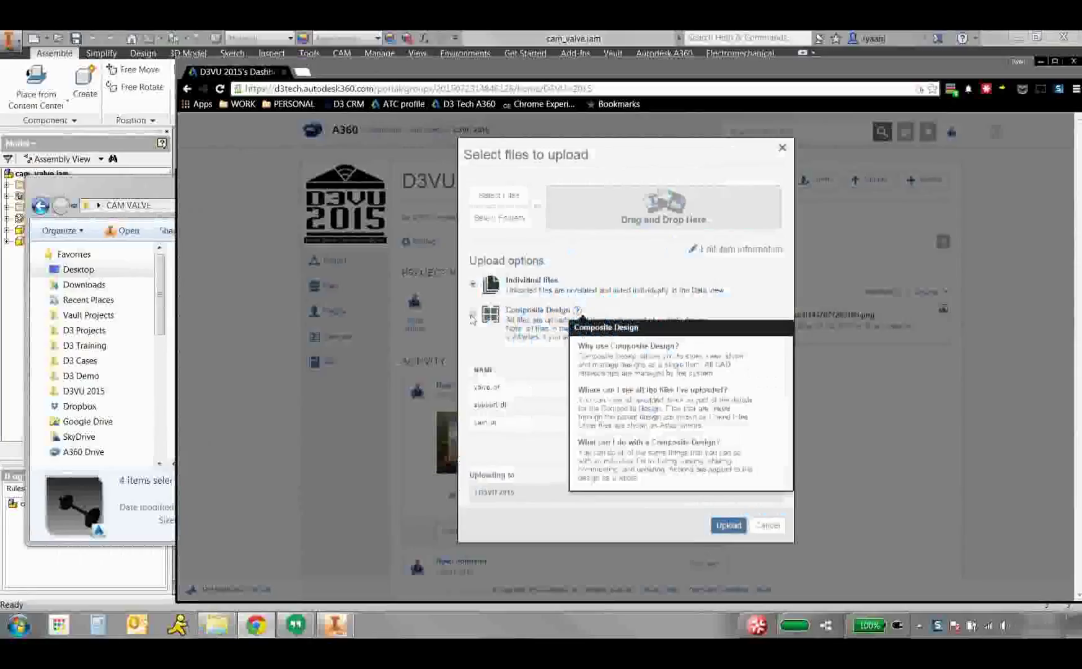
{"action": "left_click", "coordinate": [473, 315]}
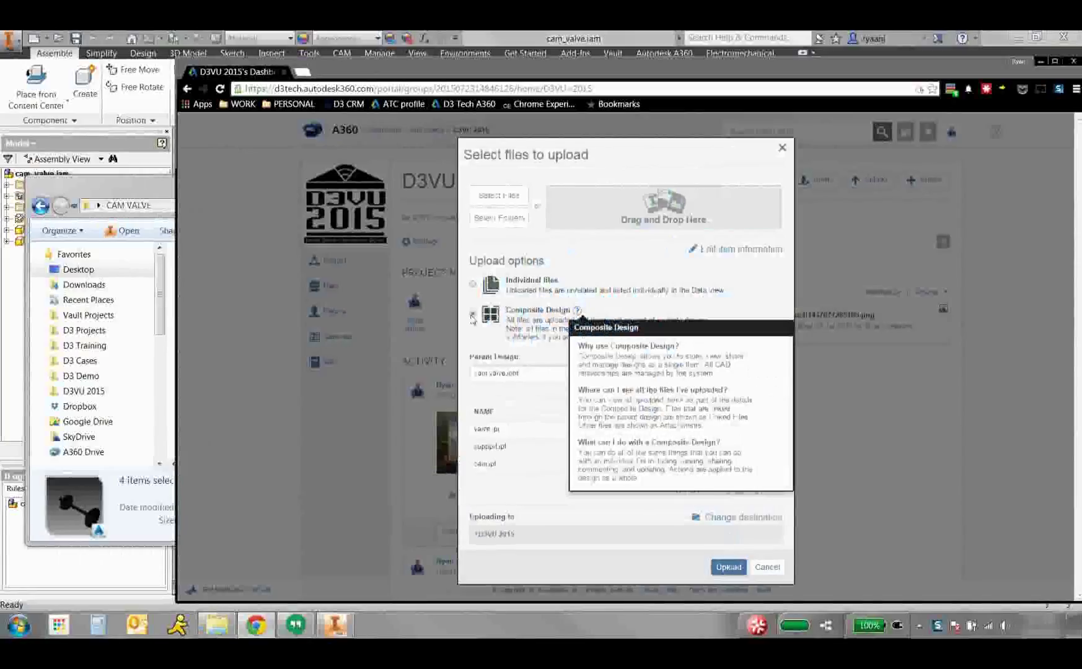
{"action": "left_click", "coordinate": [729, 568]}
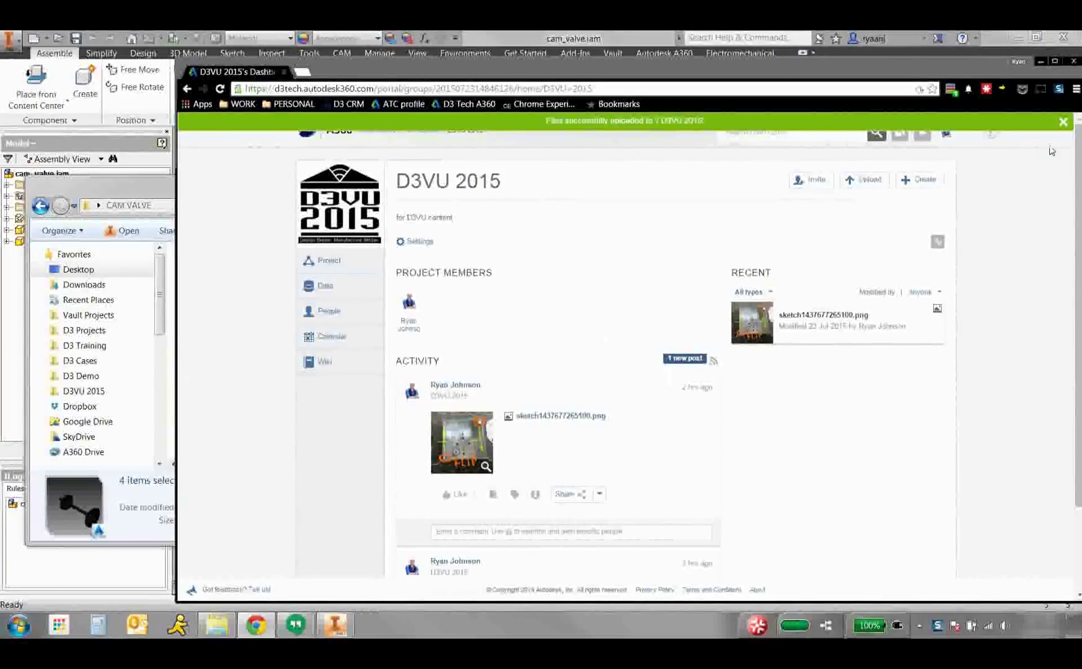
{"action": "left_click", "coordinate": [1063, 121]}
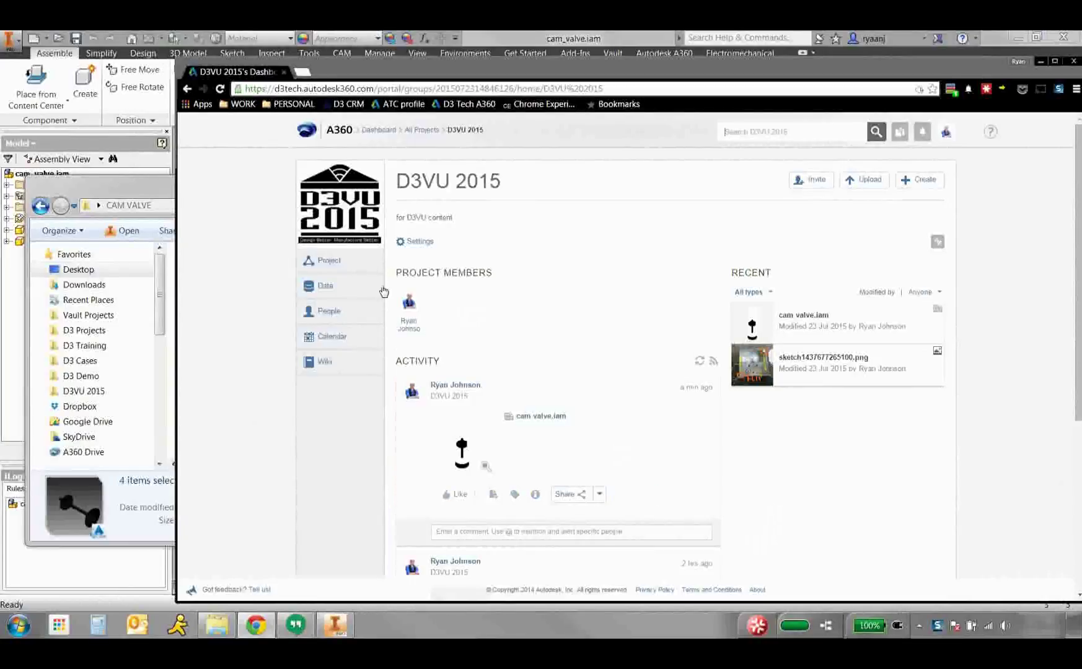
- Switch to the DP Designs - UTV accessories project and look through its members, recent items and activity feed
{"action": "mouse_move", "coordinate": [325, 260]}
{"action": "left_click", "coordinate": [432, 363]}
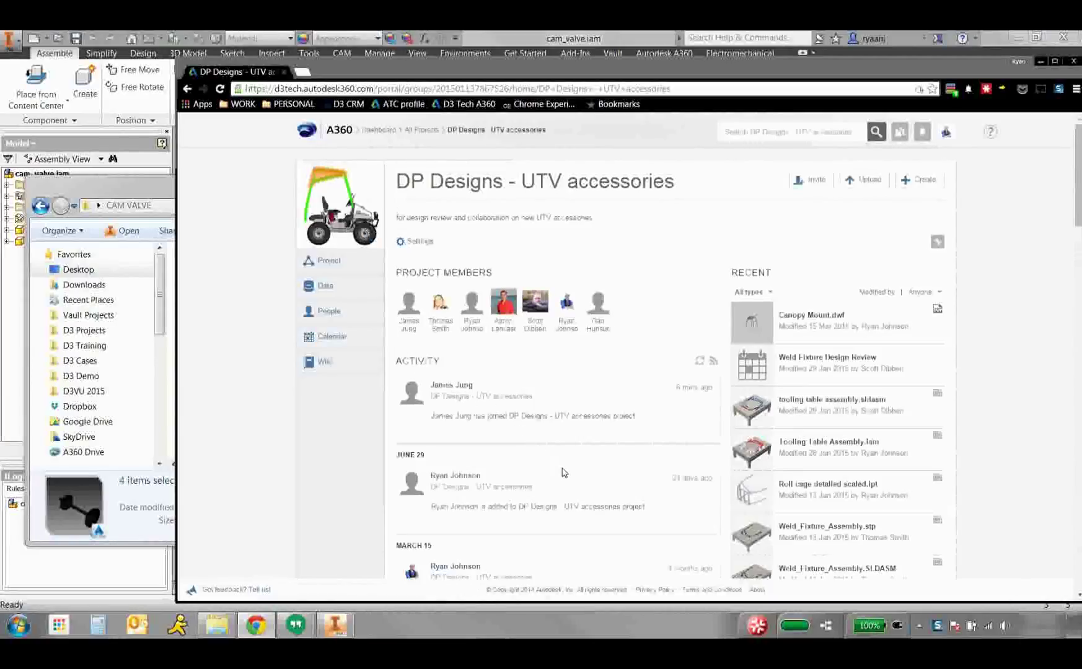
{"action": "mouse_move", "coordinate": [335, 267]}
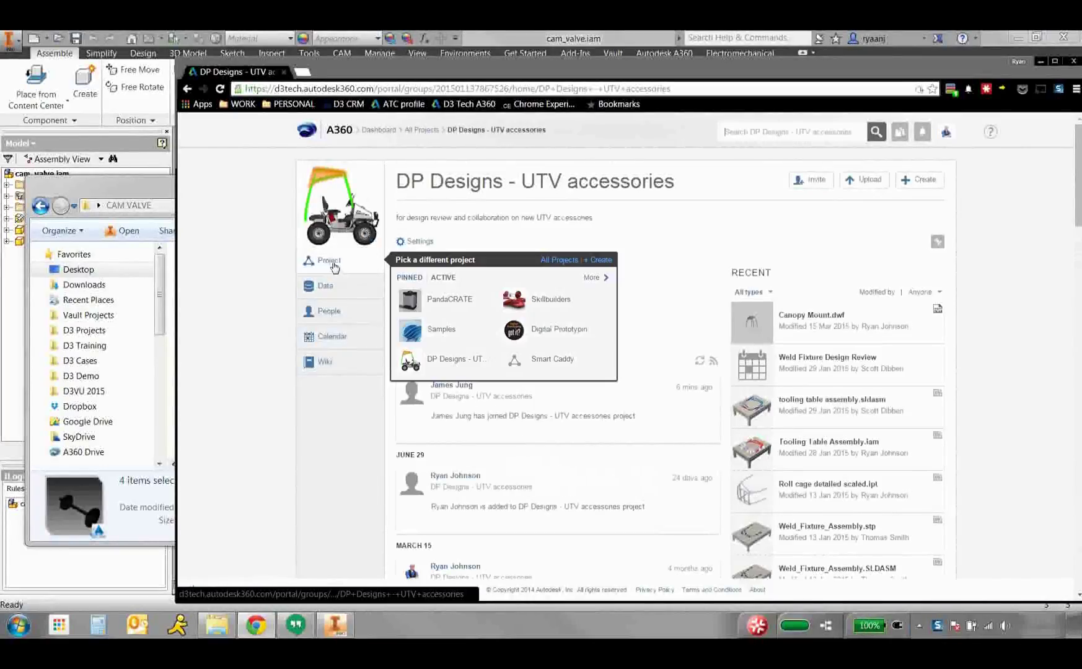
{"action": "scroll", "coordinate": [509, 391], "scroll_direction": "down", "scroll_amount": 3}
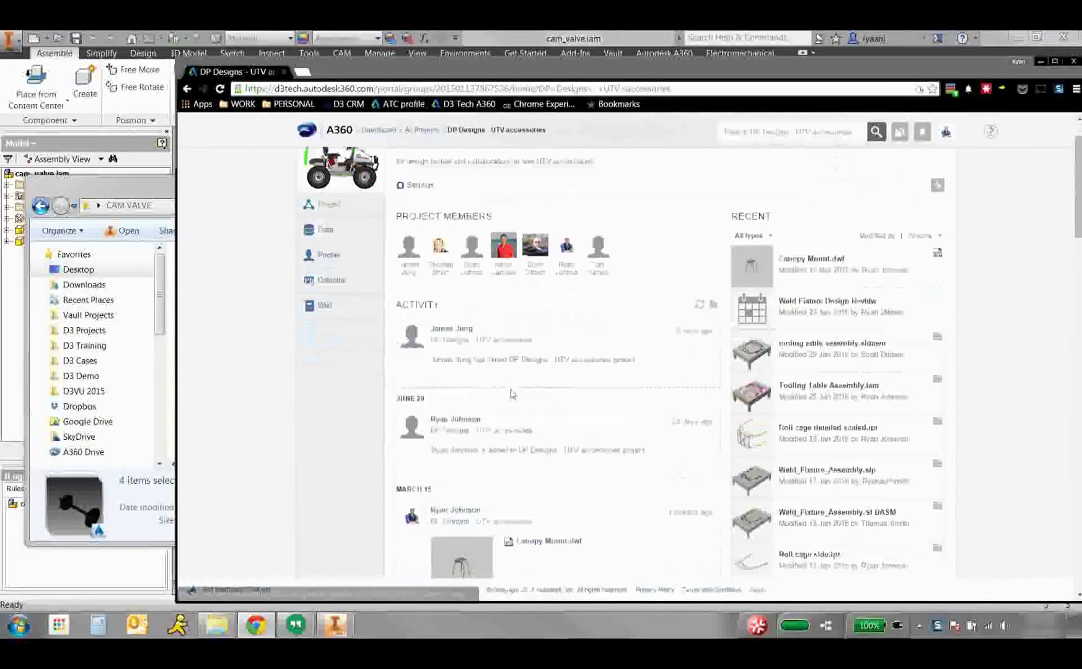
{"action": "scroll", "coordinate": [628, 447], "scroll_direction": "down", "scroll_amount": 6}
{"action": "scroll", "coordinate": [628, 446], "scroll_direction": "up", "scroll_amount": 5}
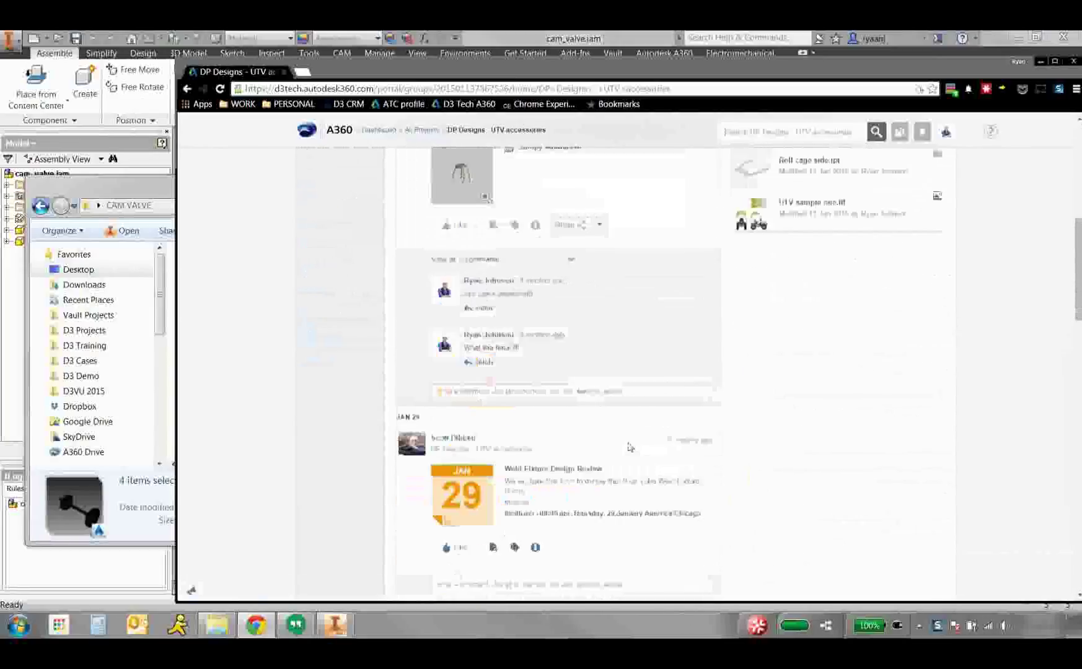
{"action": "scroll", "coordinate": [628, 439], "scroll_direction": "up", "scroll_amount": 5}
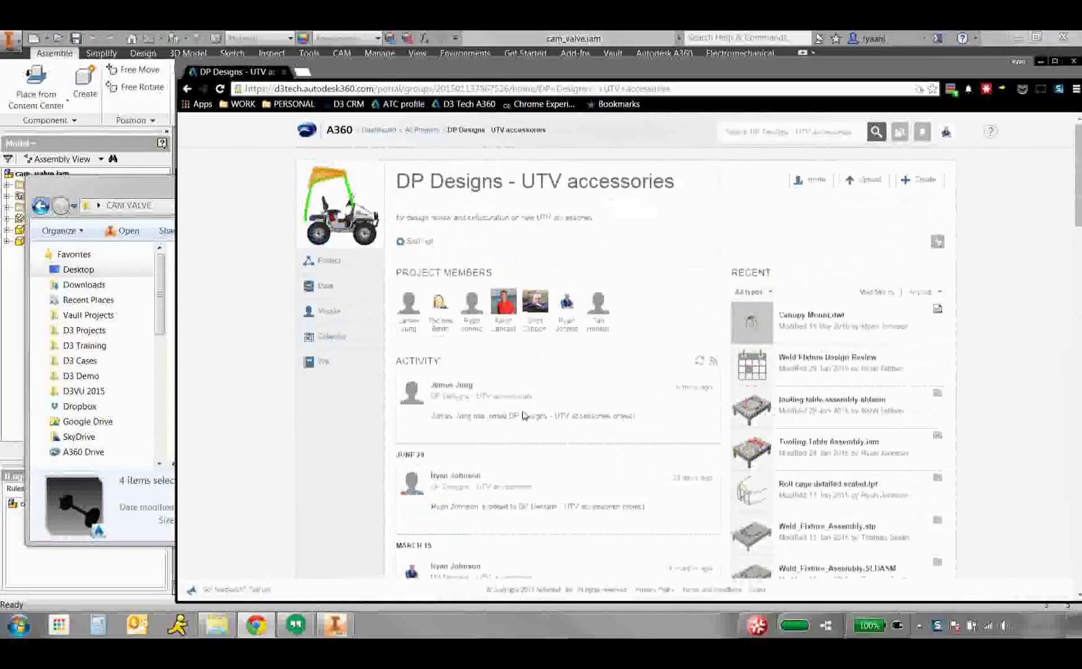
- Review the UTV accessories project's stored data, its member list and its calendar
{"action": "left_click", "coordinate": [335, 286]}
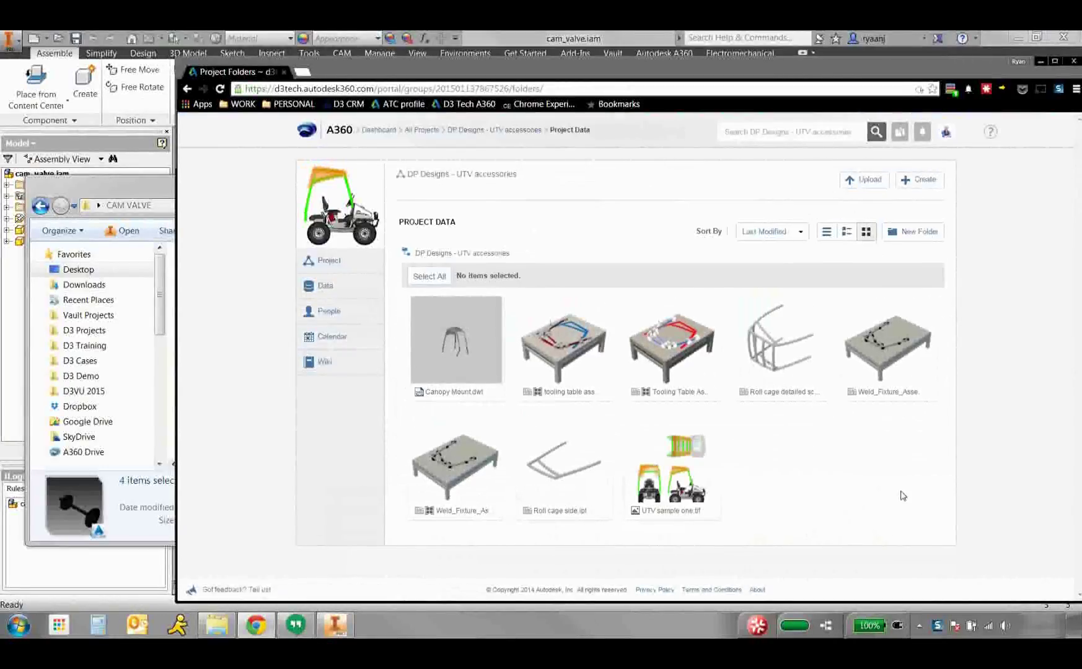
{"action": "left_click", "coordinate": [330, 311]}
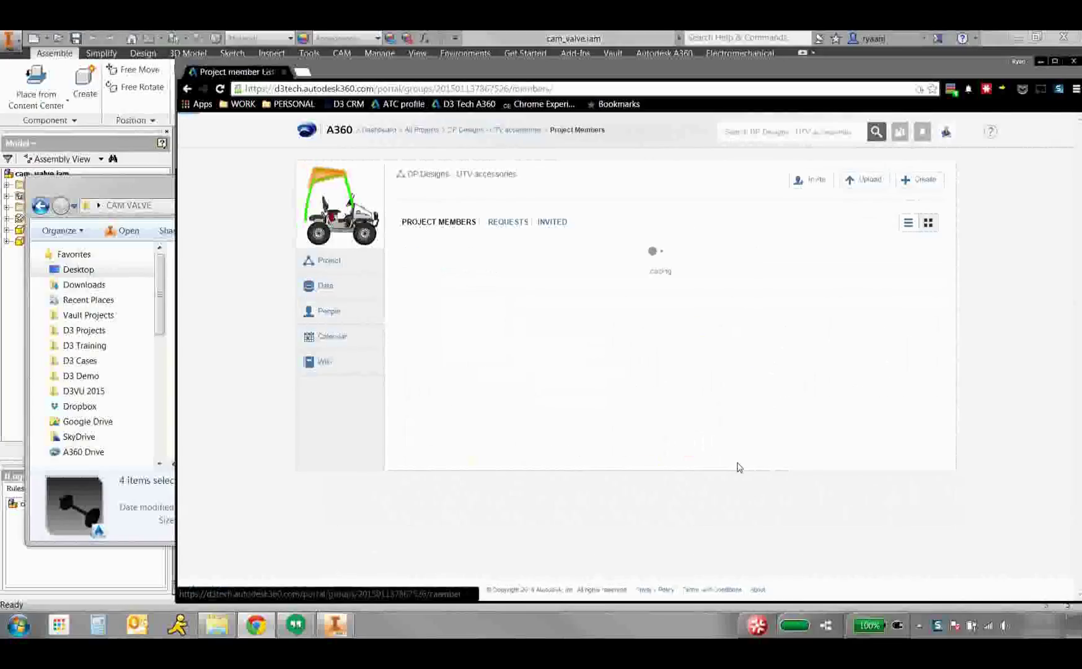
{"action": "scroll", "coordinate": [885, 409], "scroll_direction": "down", "scroll_amount": 3}
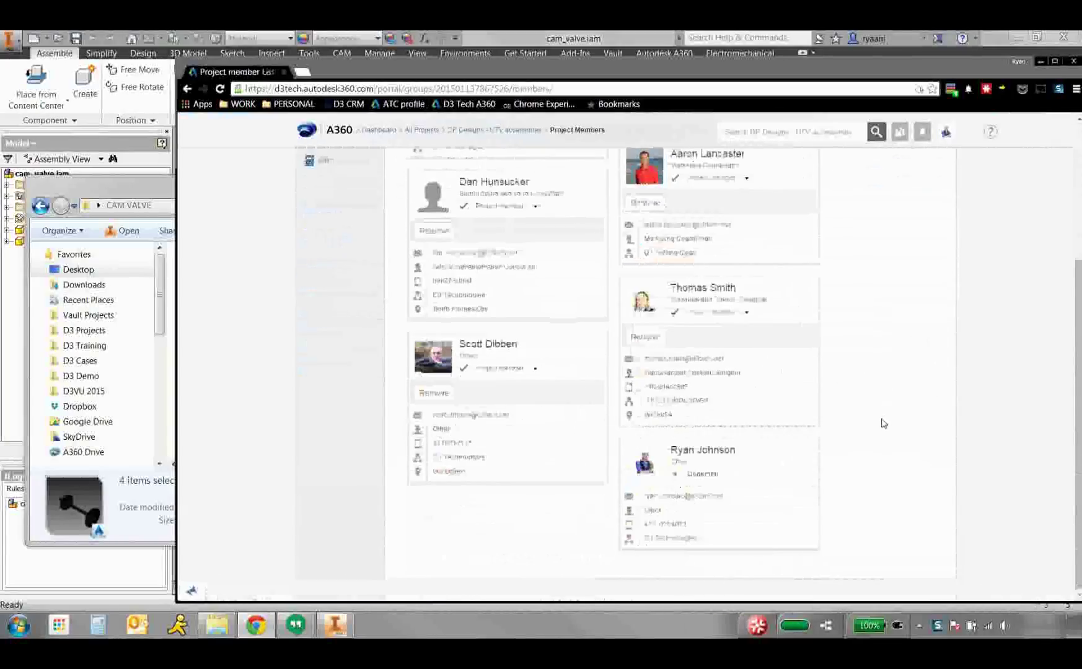
{"action": "scroll", "coordinate": [884, 423], "scroll_direction": "up", "scroll_amount": 1}
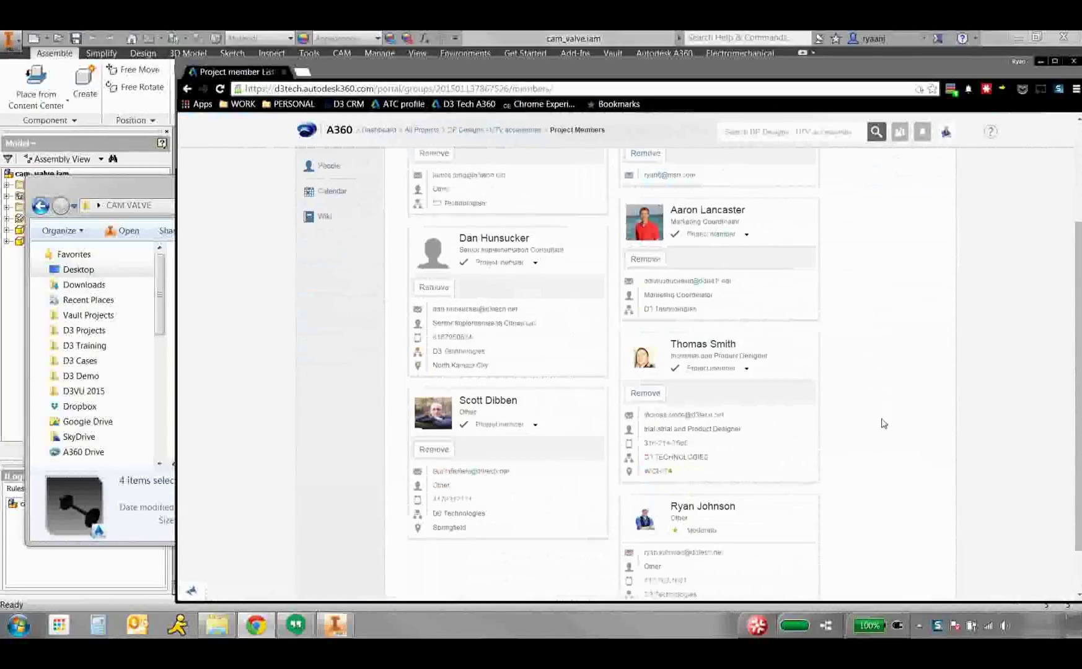
{"action": "scroll", "coordinate": [883, 423], "scroll_direction": "up", "scroll_amount": 3}
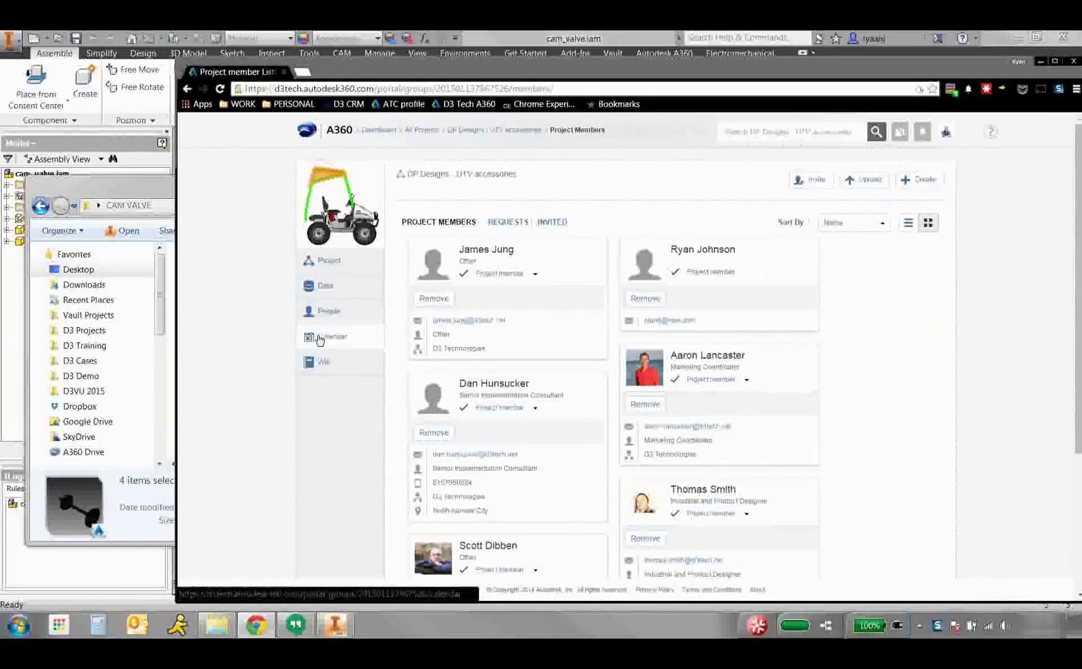
{"action": "left_click", "coordinate": [319, 339]}
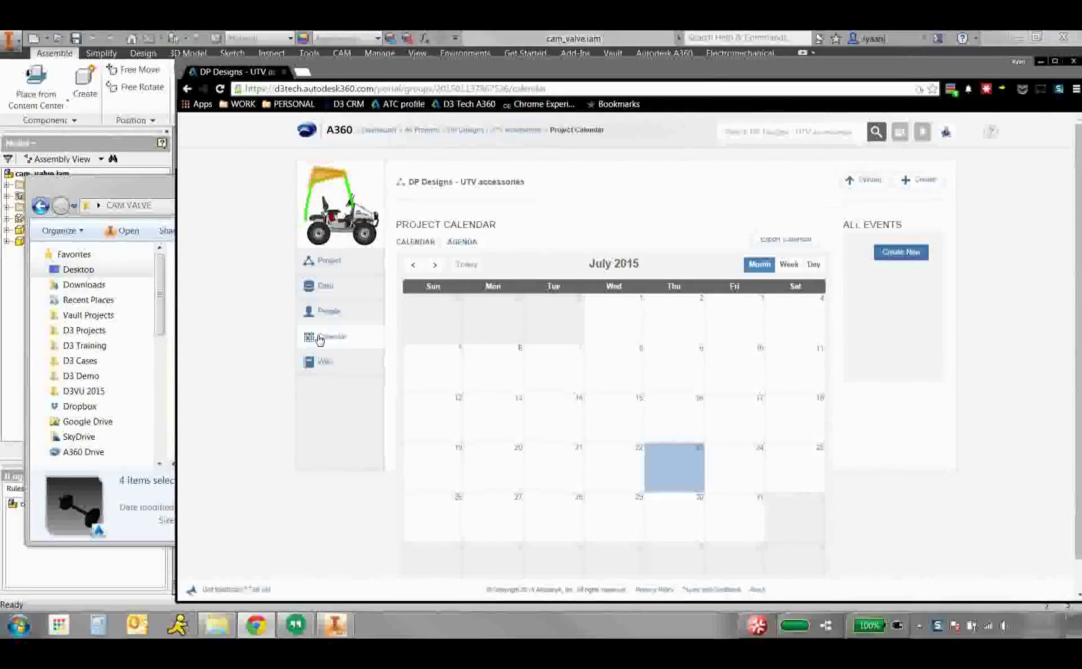
- Open Tooling Table Assembly.iam from the project data and go to comment 7 about a larger clamp
{"action": "left_click", "coordinate": [332, 289]}
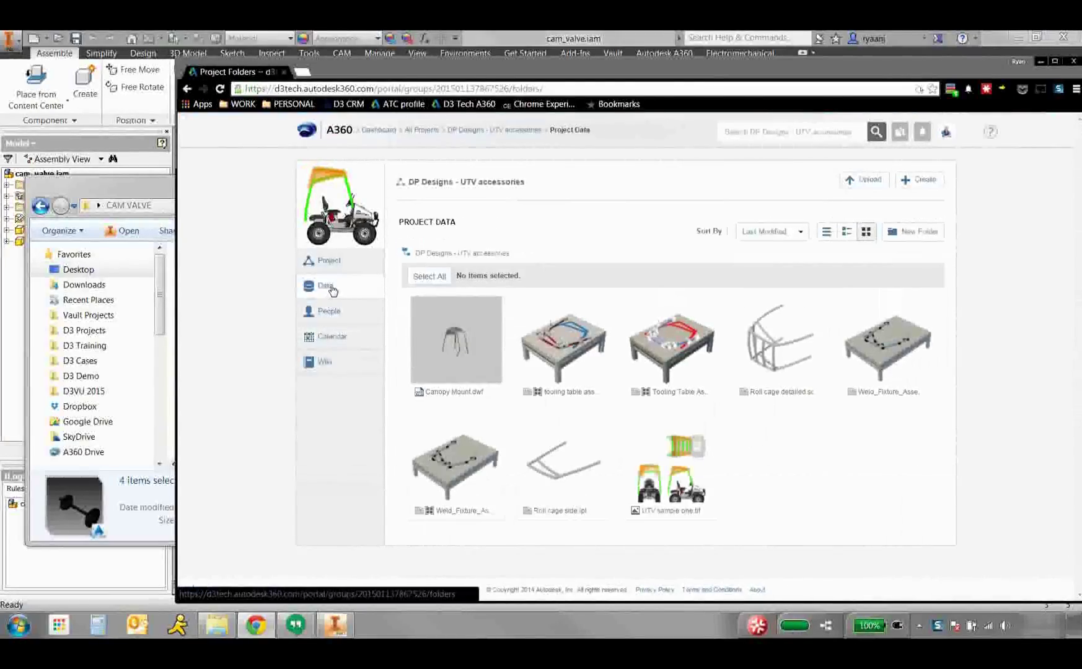
{"action": "left_click", "coordinate": [648, 347]}
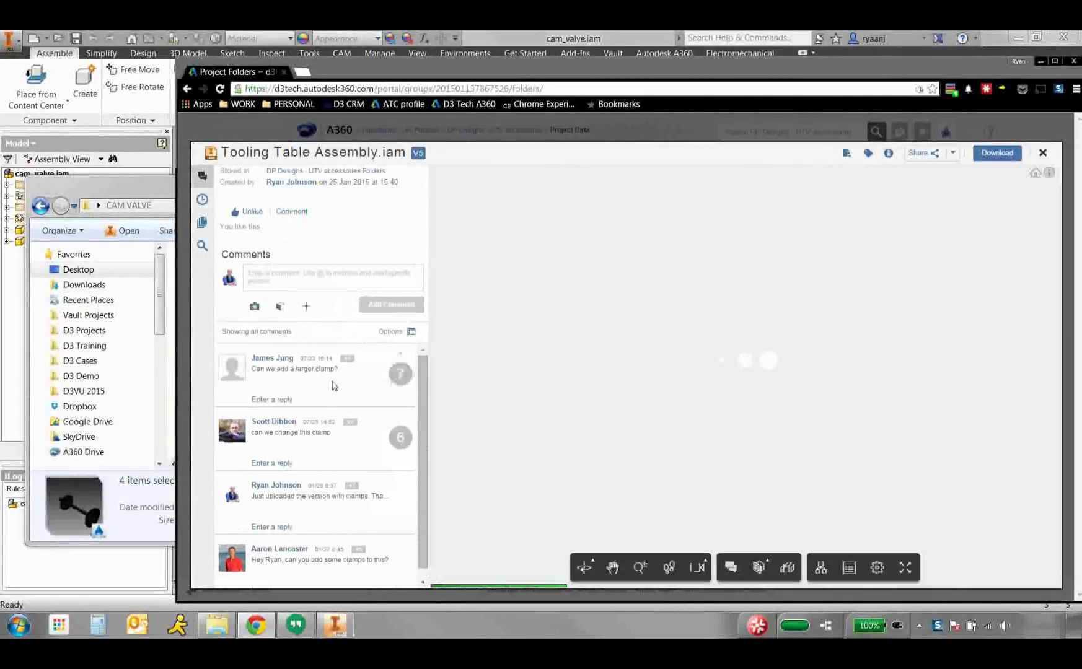
{"action": "left_click", "coordinate": [401, 377]}
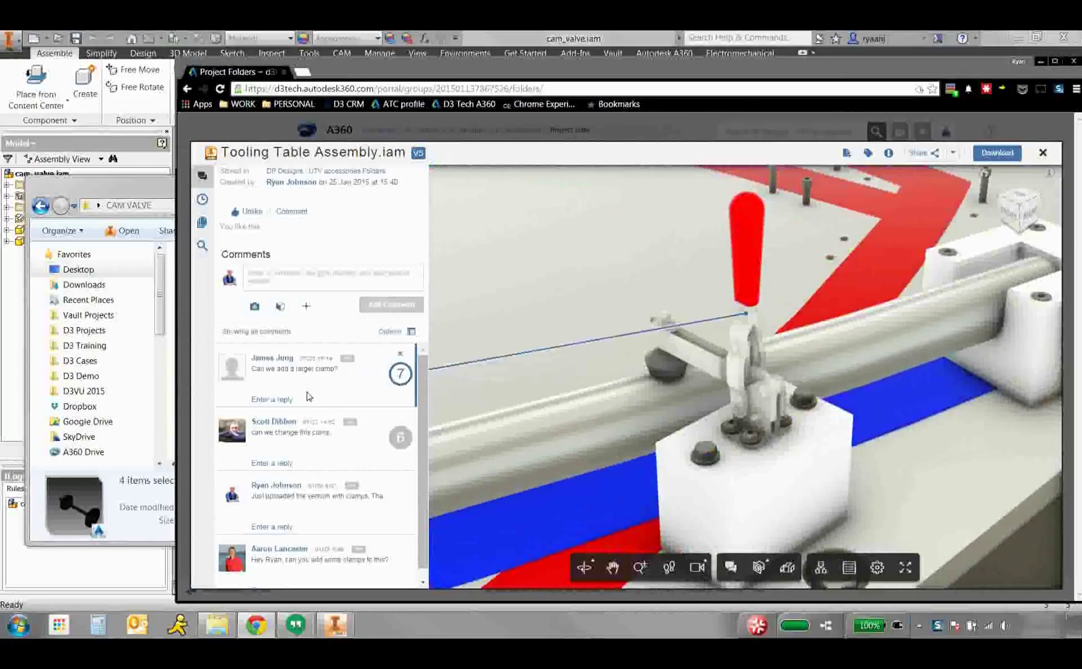
- Reply to comment 7 with "Sure thing boss, I'll make the change."
{"action": "left_click", "coordinate": [283, 400]}
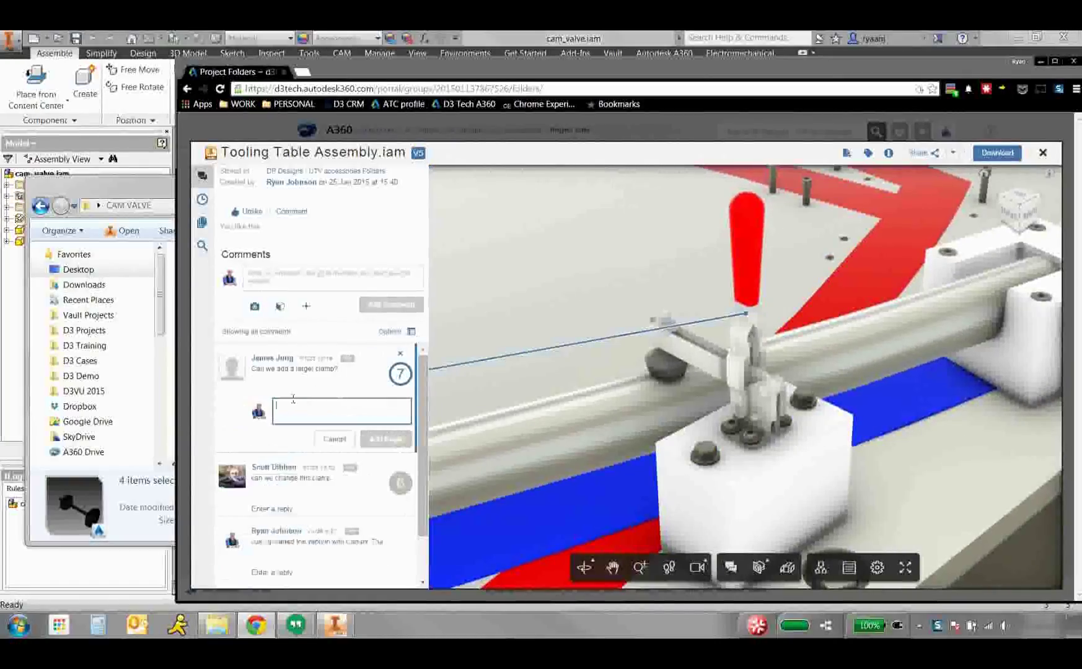
{"action": "type", "text": "Sure thing "}
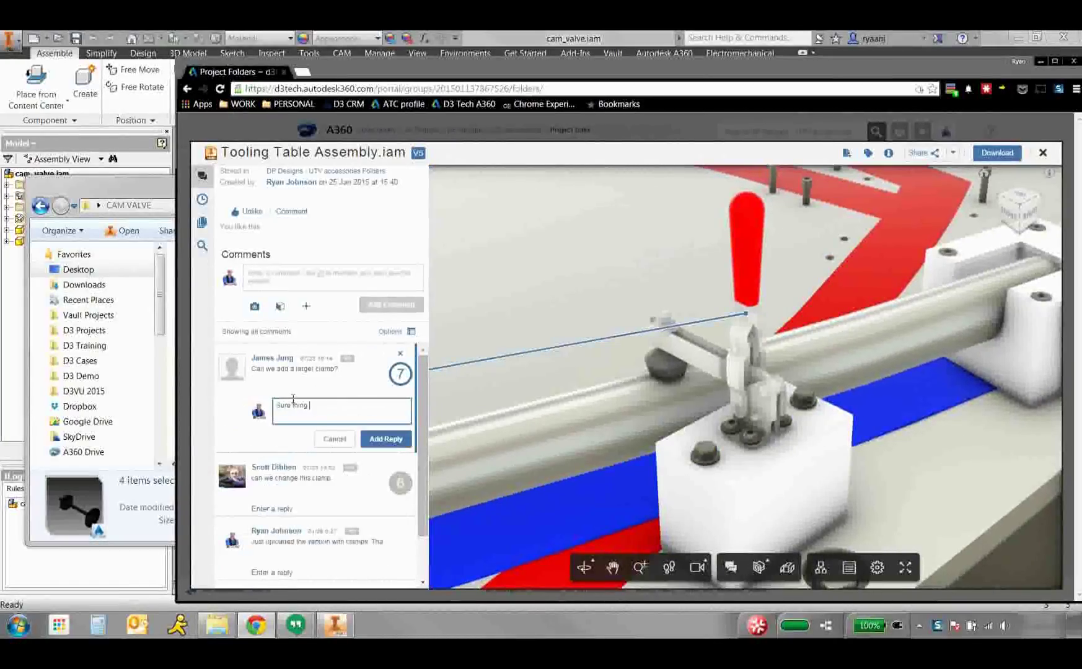
{"action": "type", "text": "boss, I'll add"}
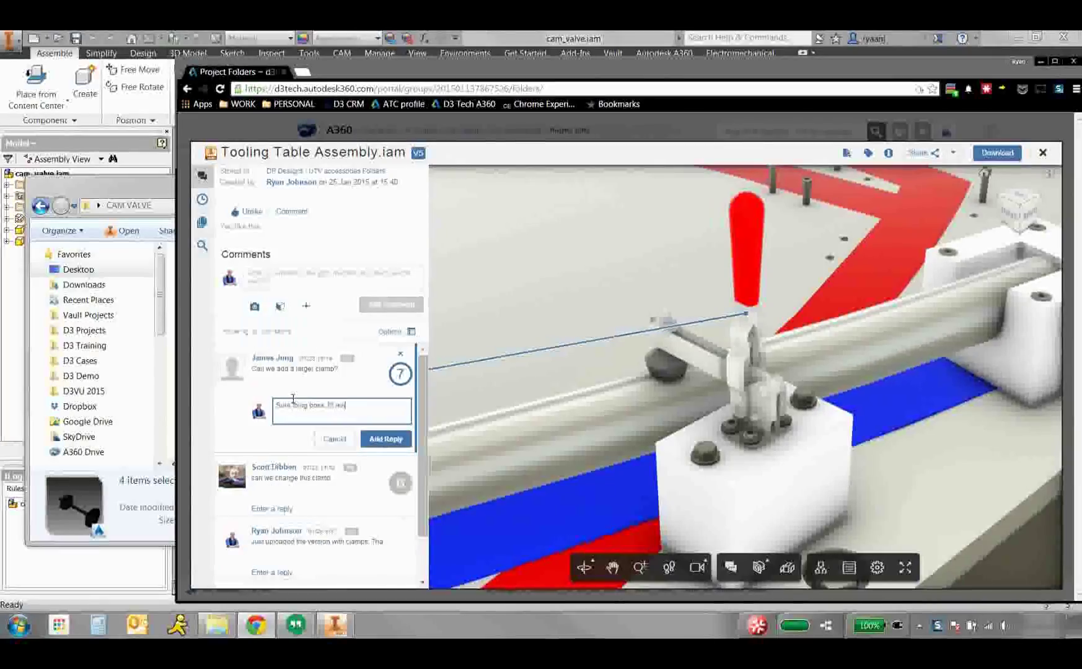
{"action": "type", "text": " the cl"}
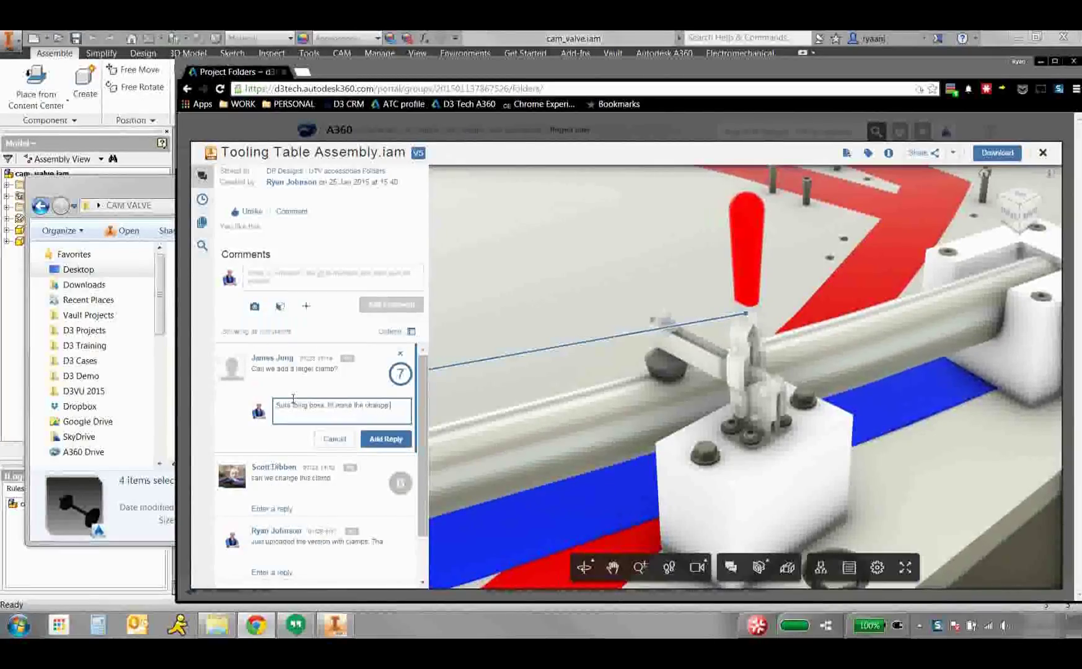
{"action": "left_click", "coordinate": [386, 439]}
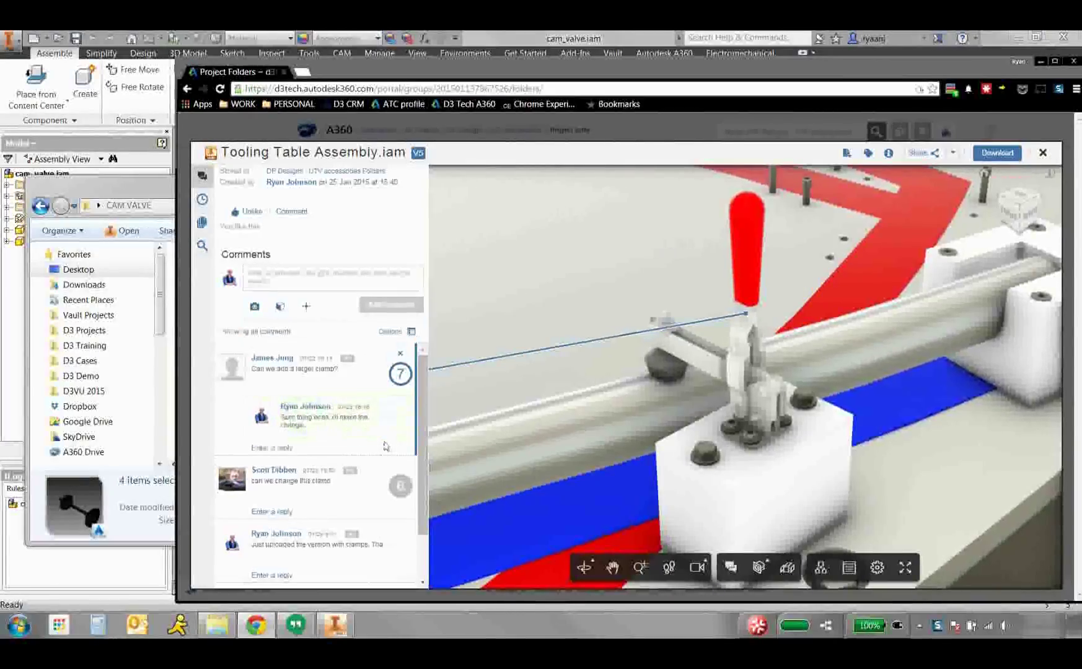
- Hide the comment markers on the tooling table model and add an X section plane through it
{"action": "left_click_drag", "start_coordinate": [582, 477], "coordinate": [766, 472]}
{"action": "scroll", "coordinate": [766, 472], "scroll_direction": "down", "scroll_amount": 6}
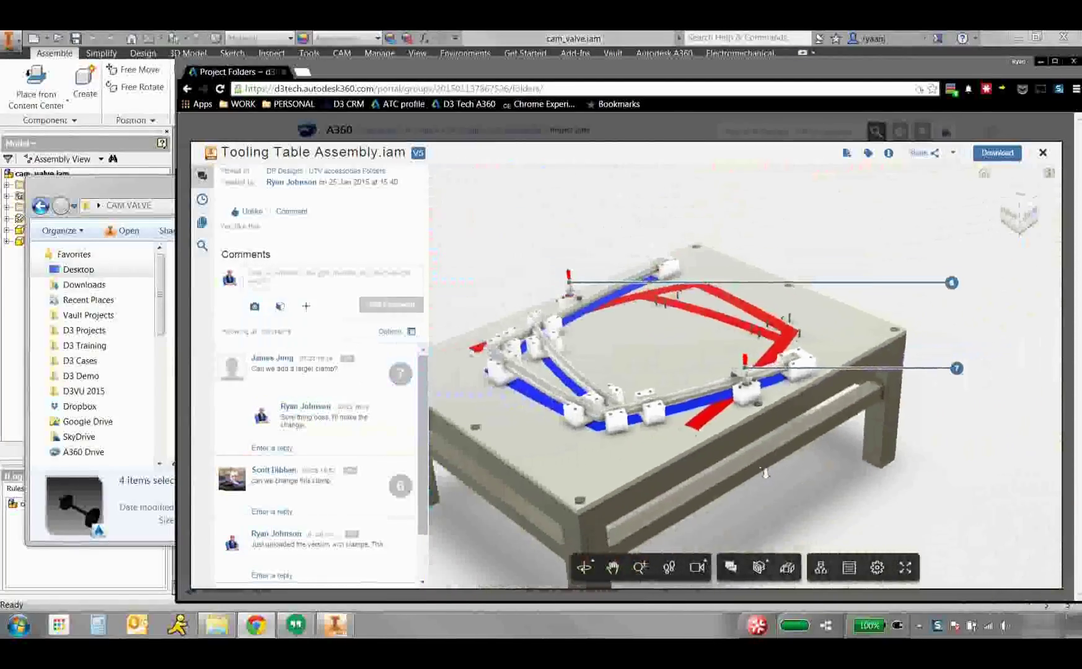
{"action": "scroll", "coordinate": [766, 472], "scroll_direction": "down", "scroll_amount": 2}
{"action": "left_click_drag", "start_coordinate": [766, 473], "coordinate": [728, 472]}
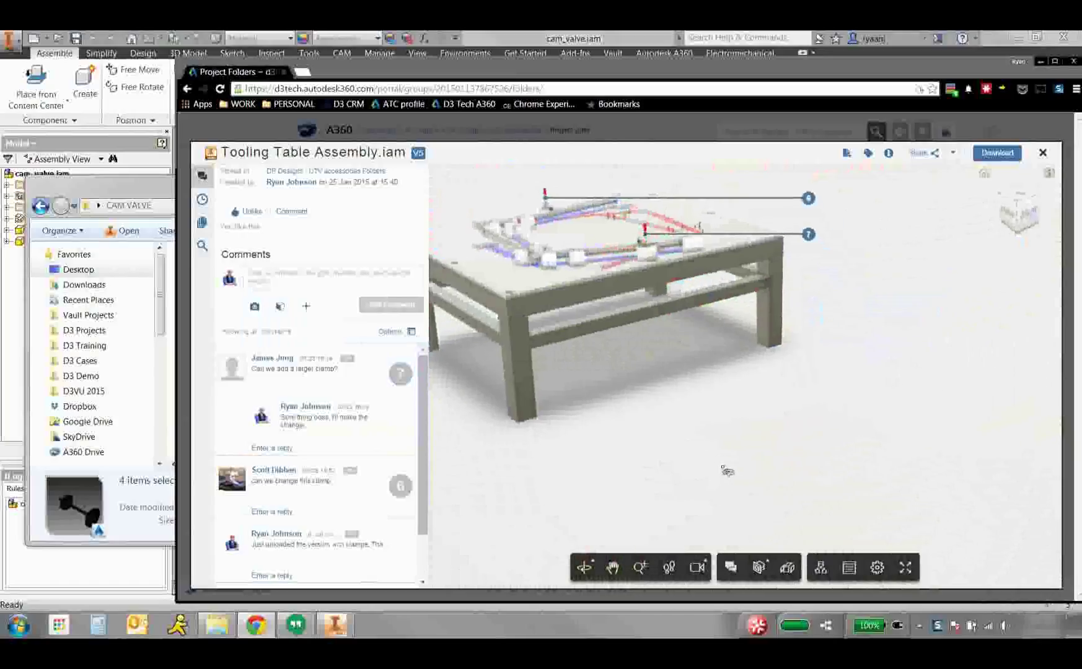
{"action": "left_click_drag", "start_coordinate": [726, 471], "coordinate": [865, 456]}
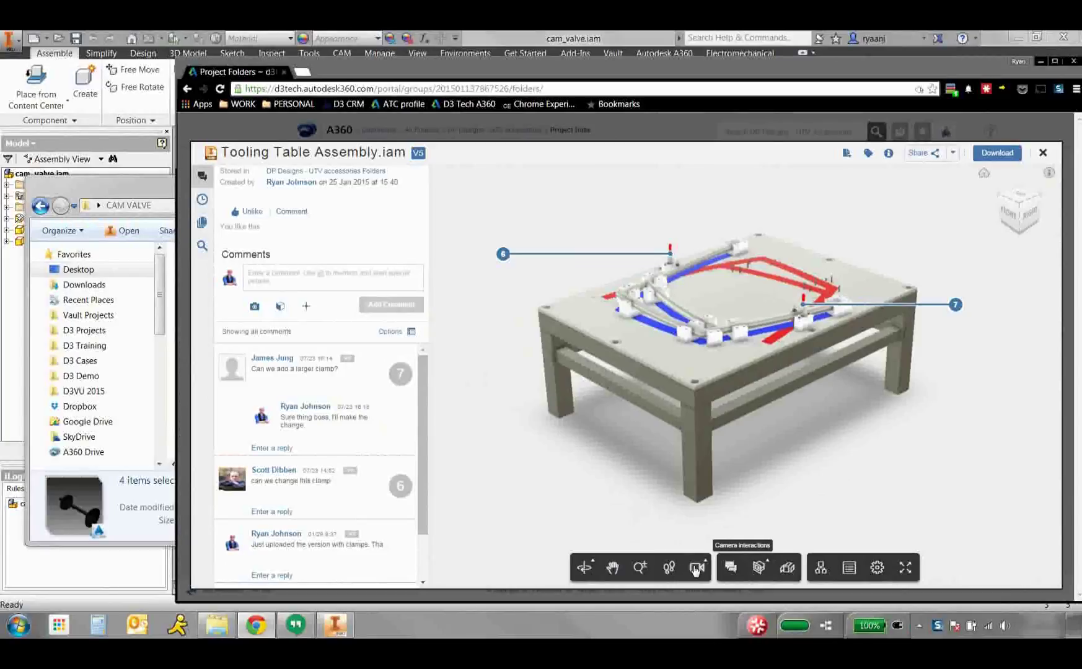
{"action": "left_click", "coordinate": [730, 569]}
{"action": "left_click", "coordinate": [760, 567]}
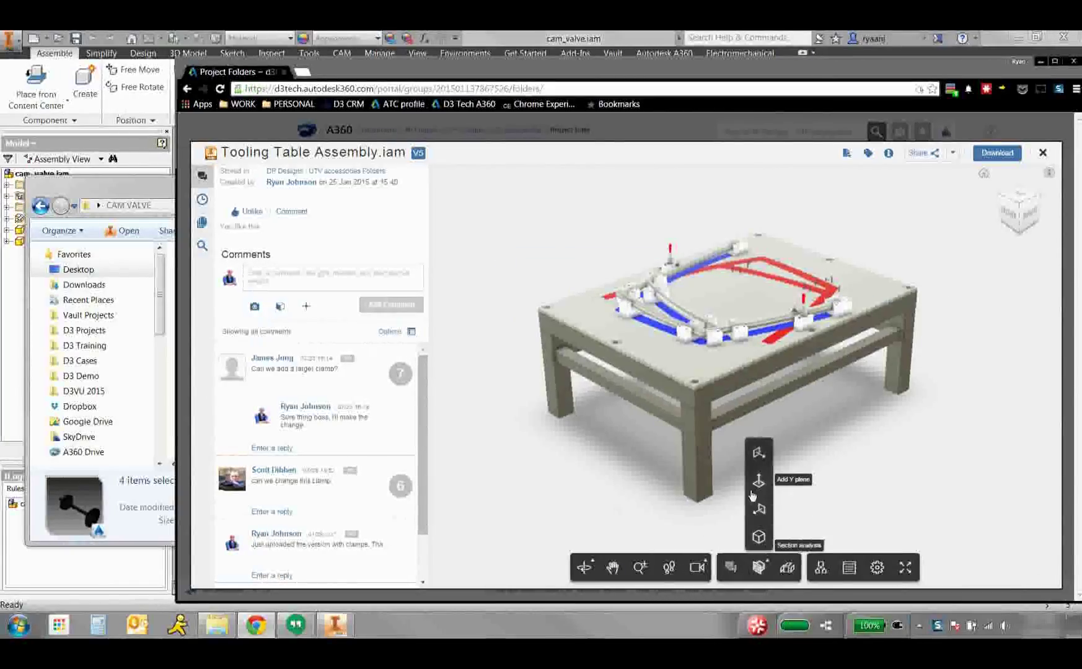
{"action": "left_click", "coordinate": [758, 458]}
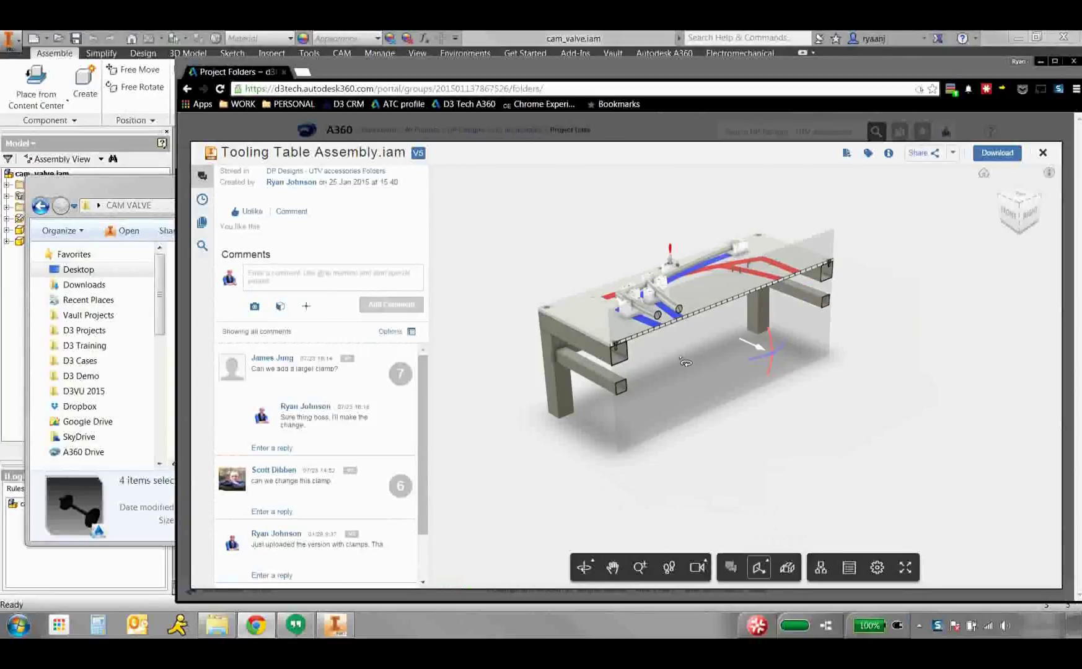
- Rotate and shift the section plane to cut the table beside the two red-handled clamps, and inspect the cut tube
{"action": "left_click_drag", "start_coordinate": [759, 353], "coordinate": [722, 348]}
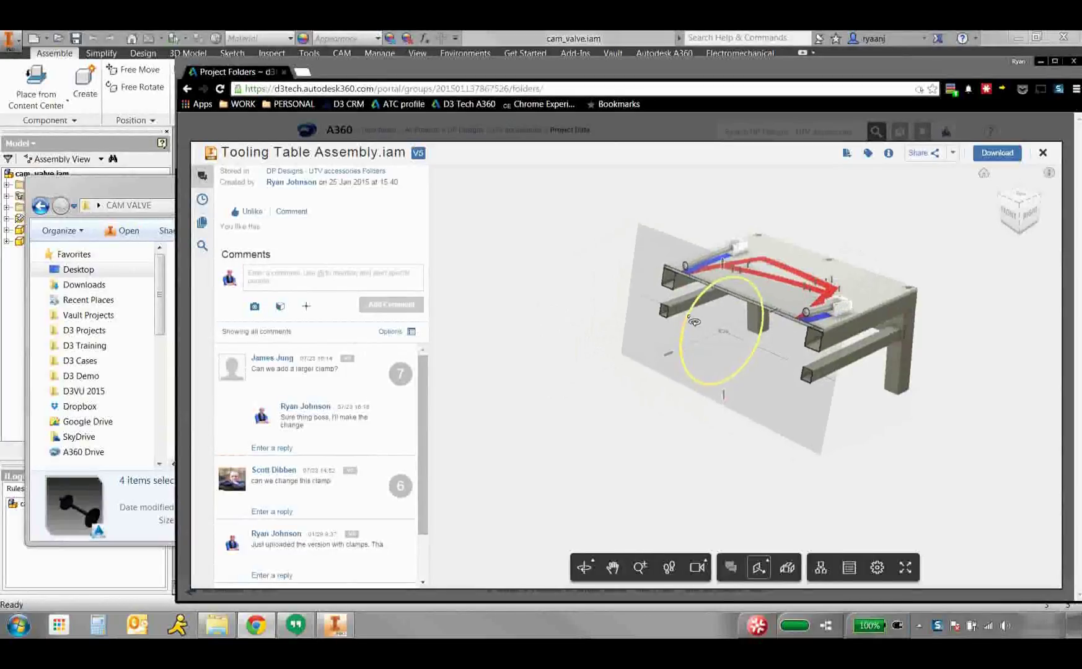
{"action": "left_click_drag", "start_coordinate": [693, 326], "coordinate": [692, 357]}
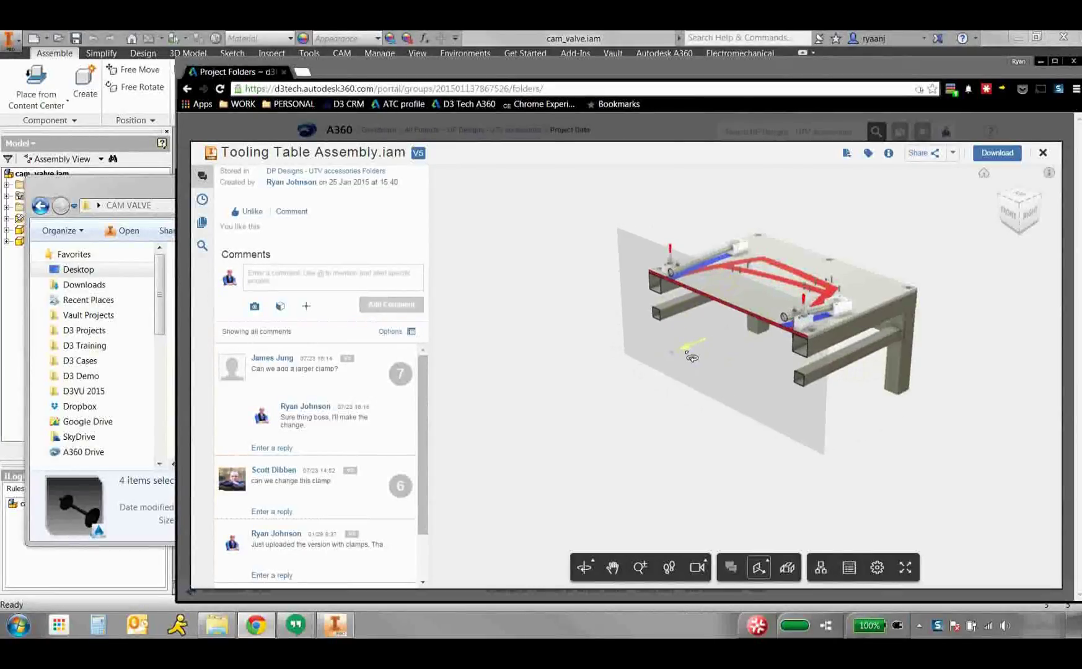
{"action": "scroll", "coordinate": [889, 358], "scroll_direction": "up", "scroll_amount": 5}
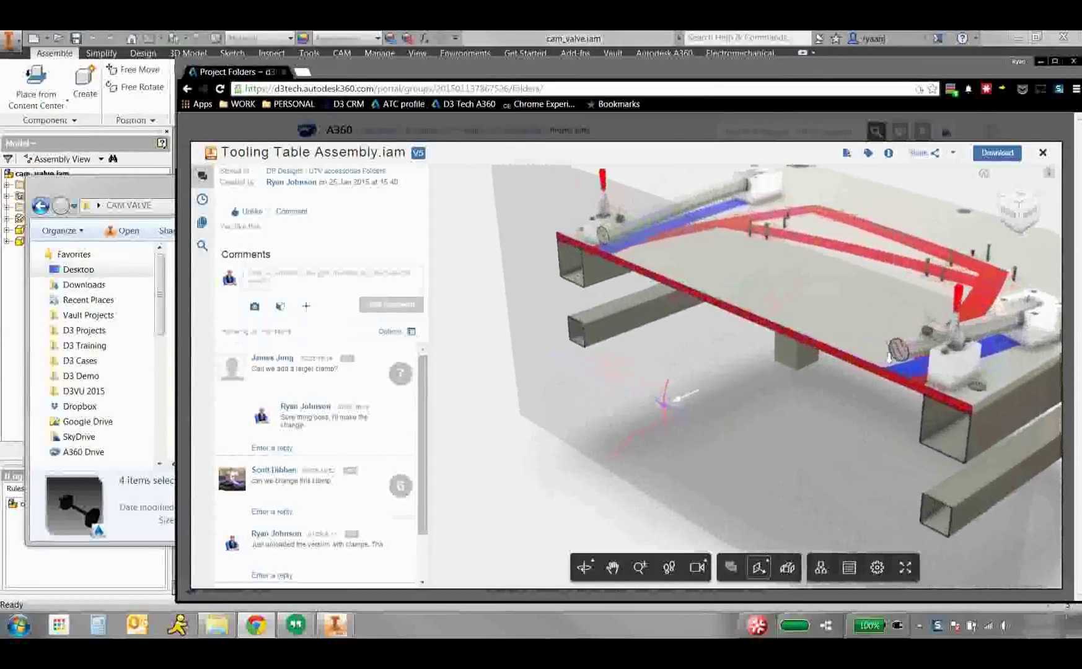
{"action": "double_click", "coordinate": [889, 359]}
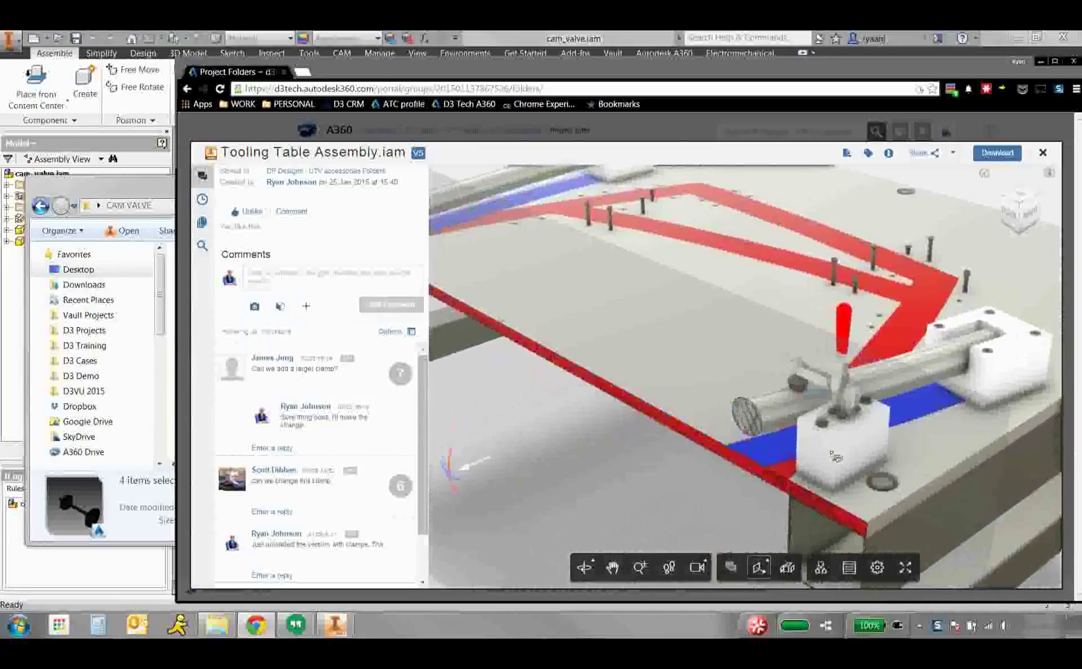
{"action": "right_click", "coordinate": [655, 478]}
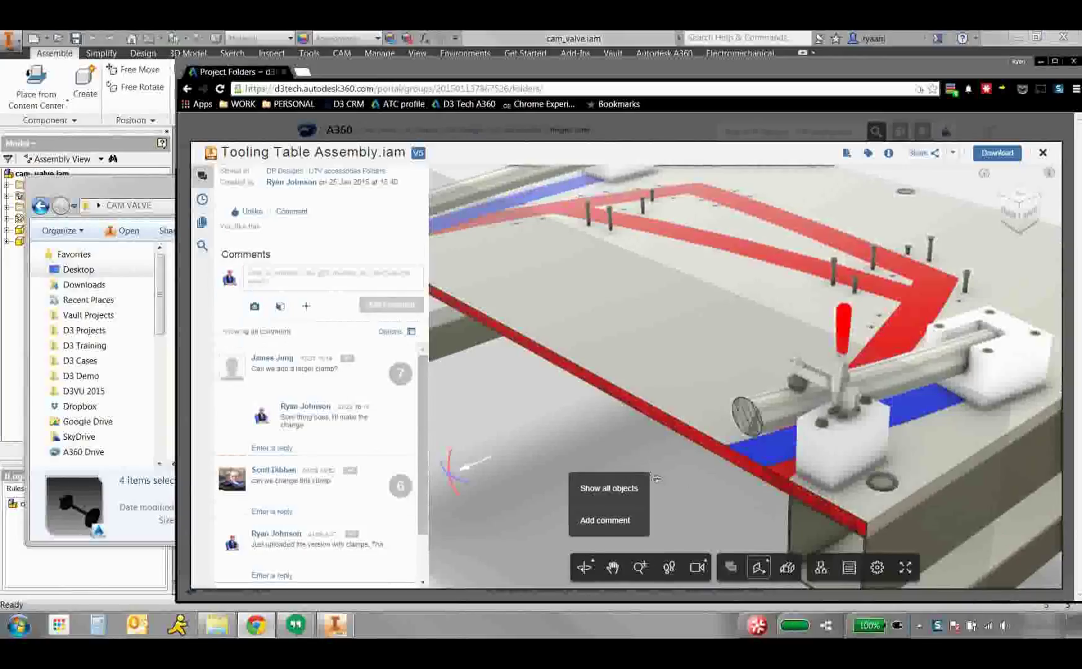
{"action": "left_click", "coordinate": [716, 501]}
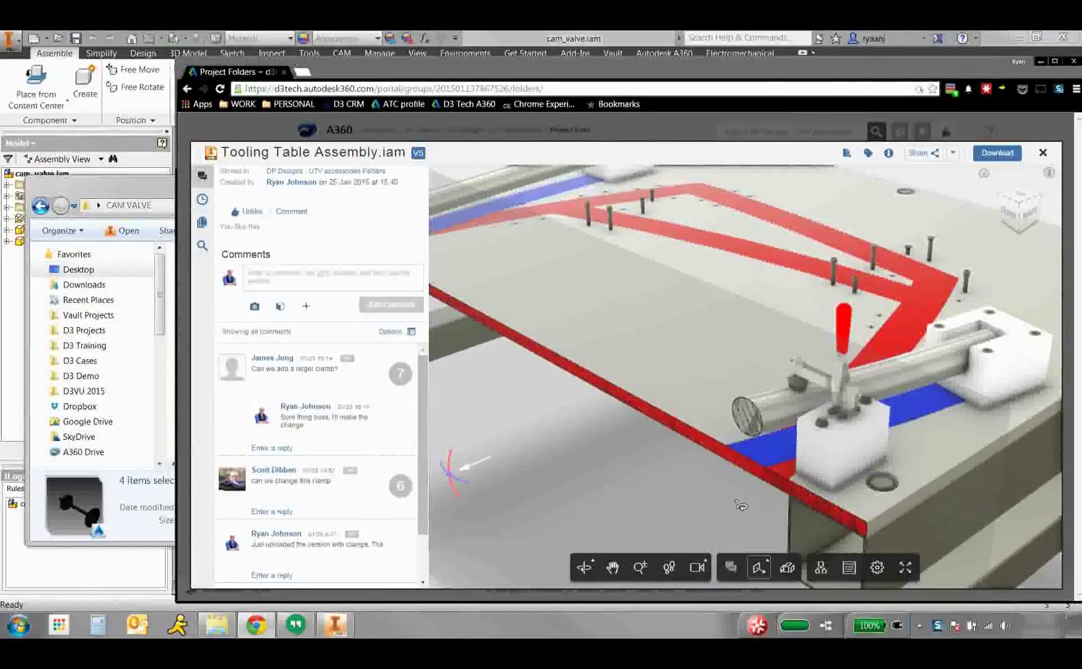
- Attach a captured image of the sectioned clamp view to a new comment and mention the two colleagues involved
{"action": "left_click_drag", "start_coordinate": [740, 505], "coordinate": [775, 379]}
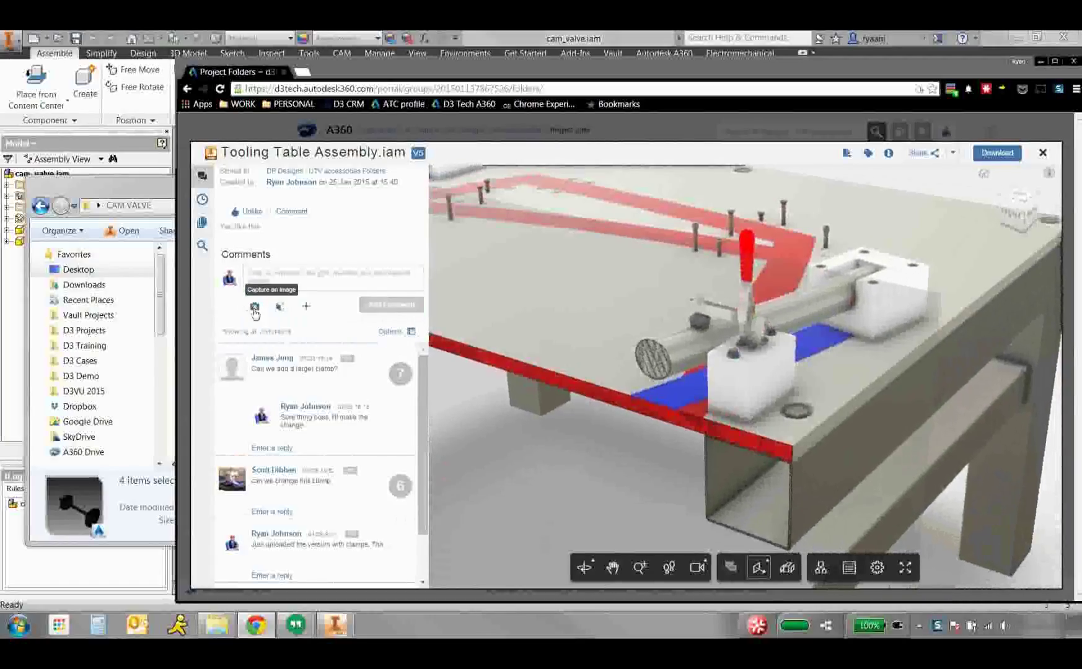
{"action": "left_click", "coordinate": [254, 309]}
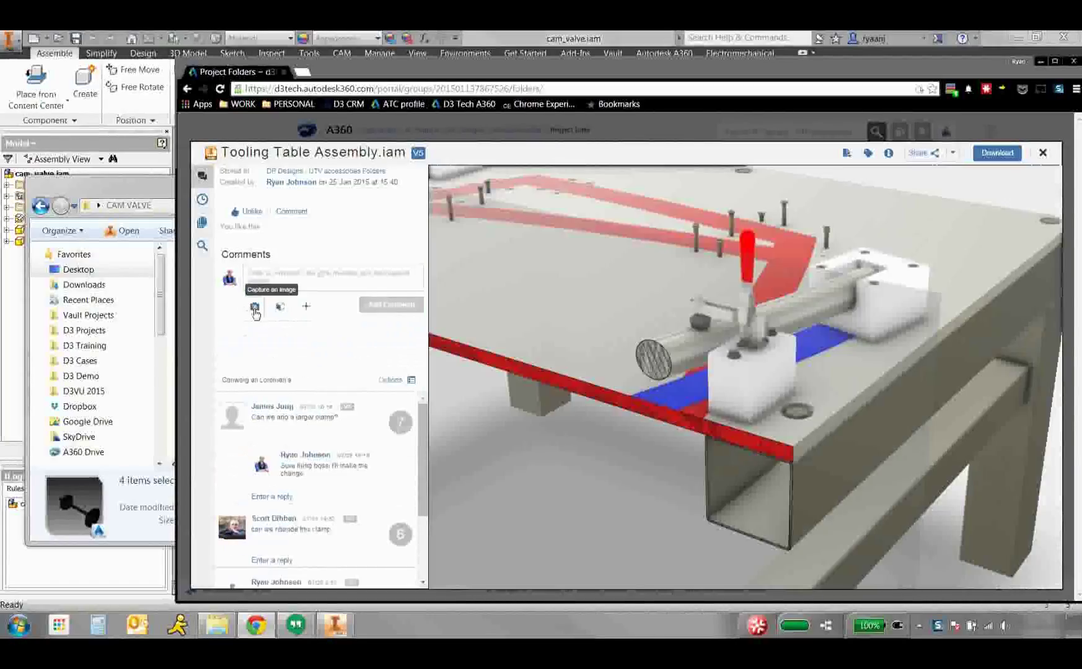
{"action": "left_click", "coordinate": [319, 269]}
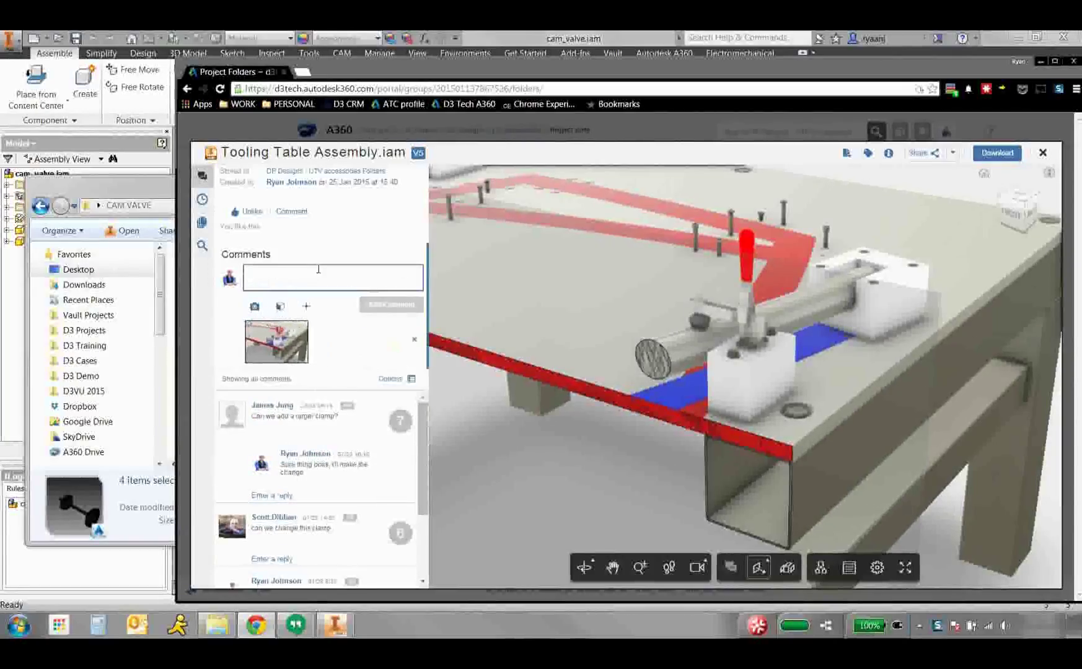
{"action": "type", "text": "@"}
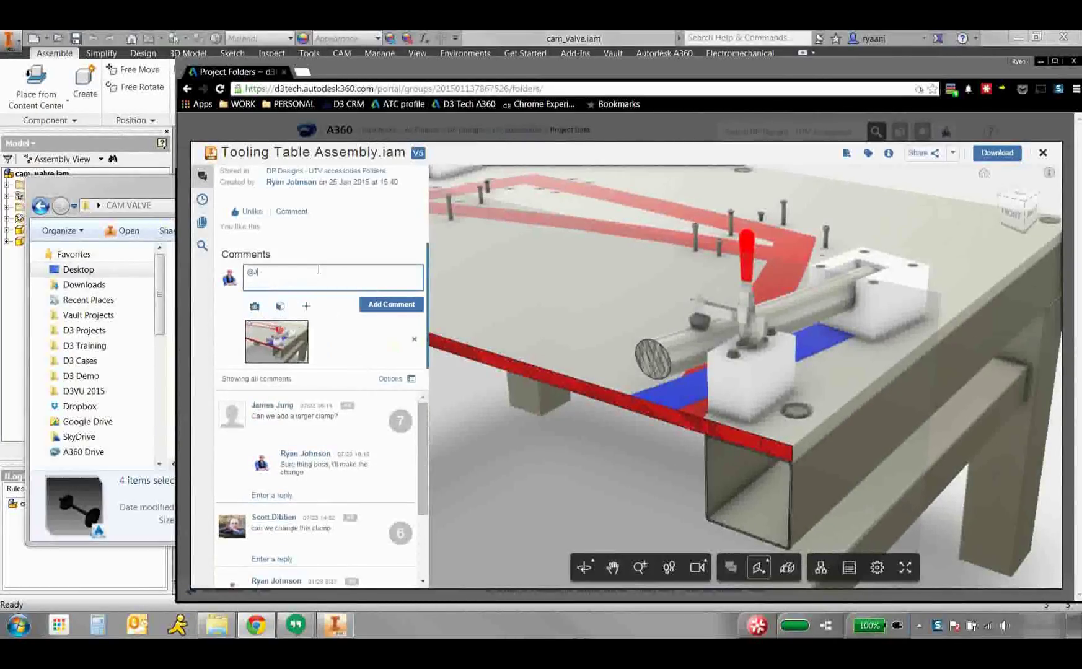
{"action": "type", "text": "James"}
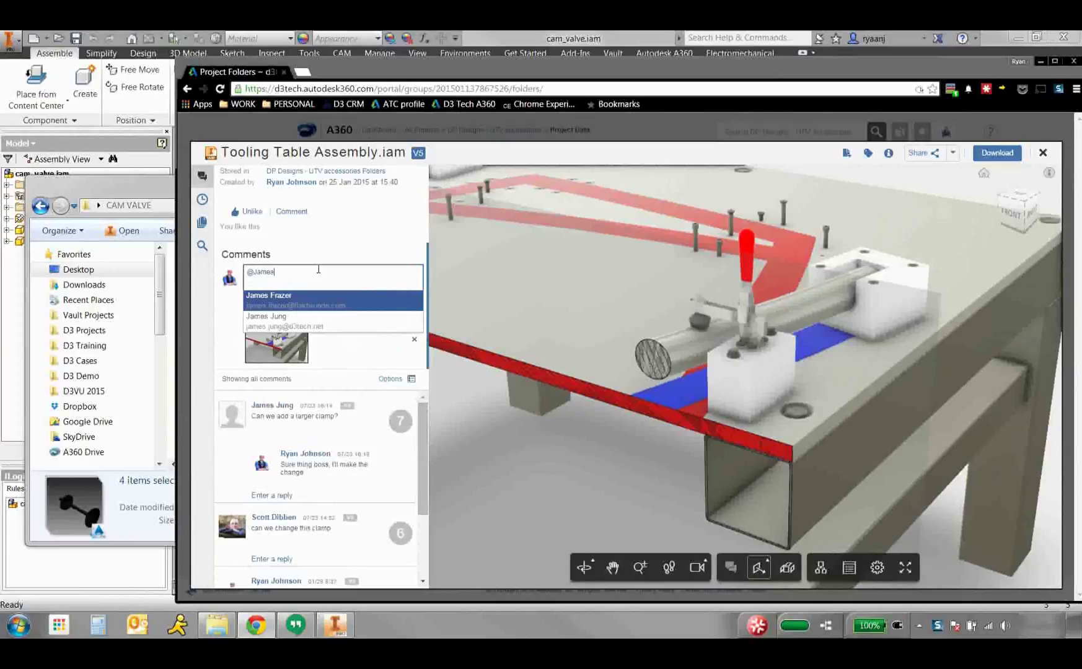
{"action": "key", "text": "Down"}
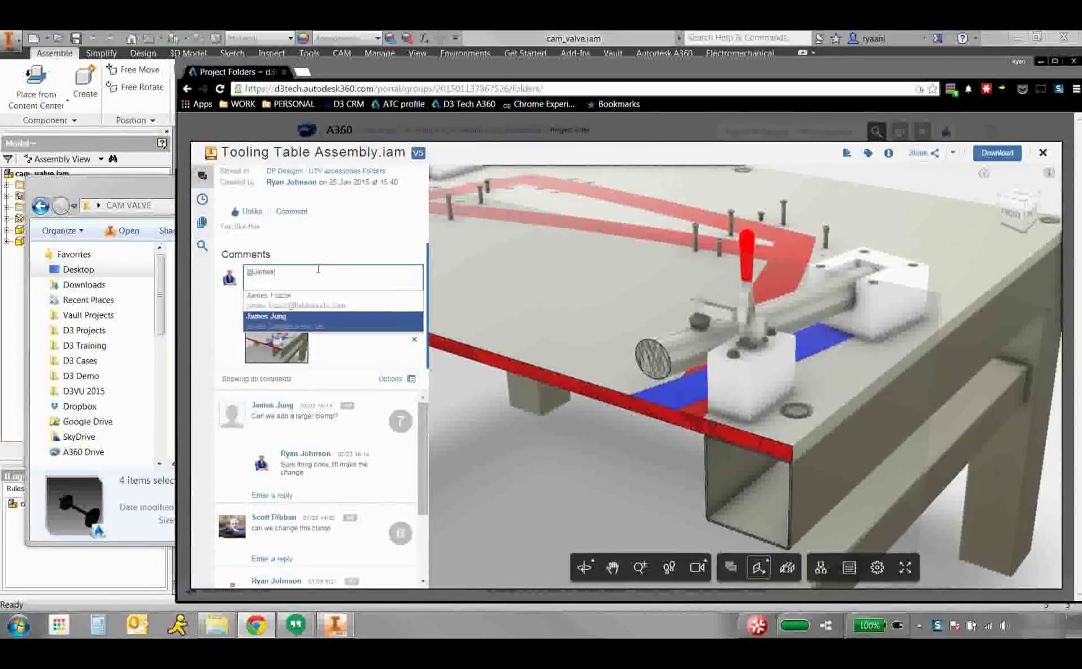
{"action": "key", "text": "Return"}
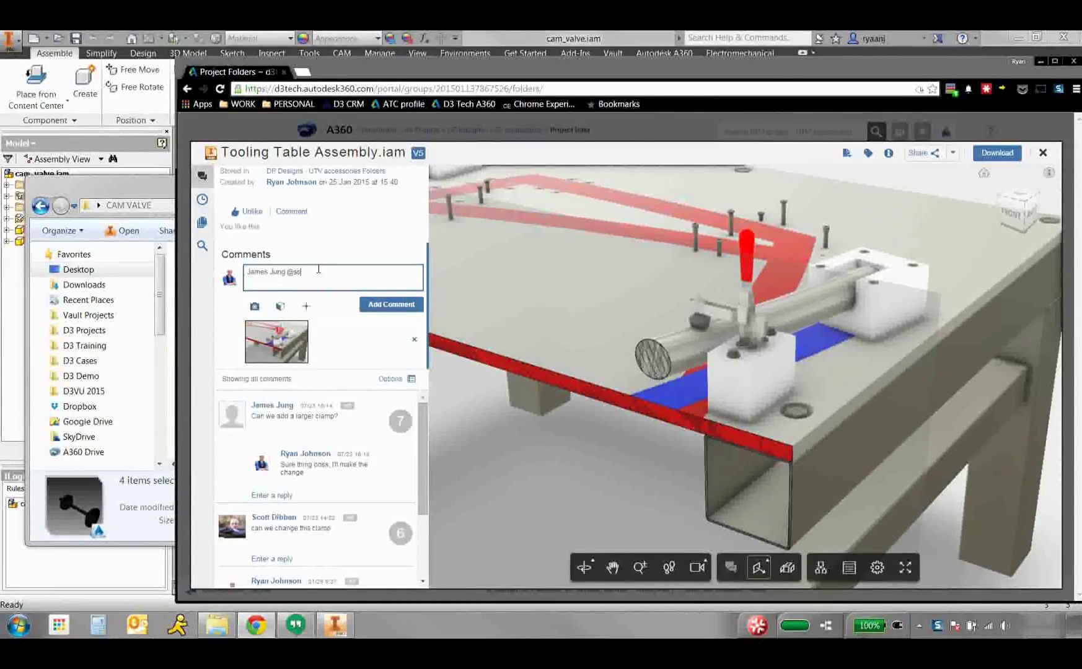
{"action": "key", "text": "Return"}
- Complete the comment with "do you think this is a sound clamping point? Or should we move this to another post?" and post it
{"action": "type", "text": "I do you thi"}
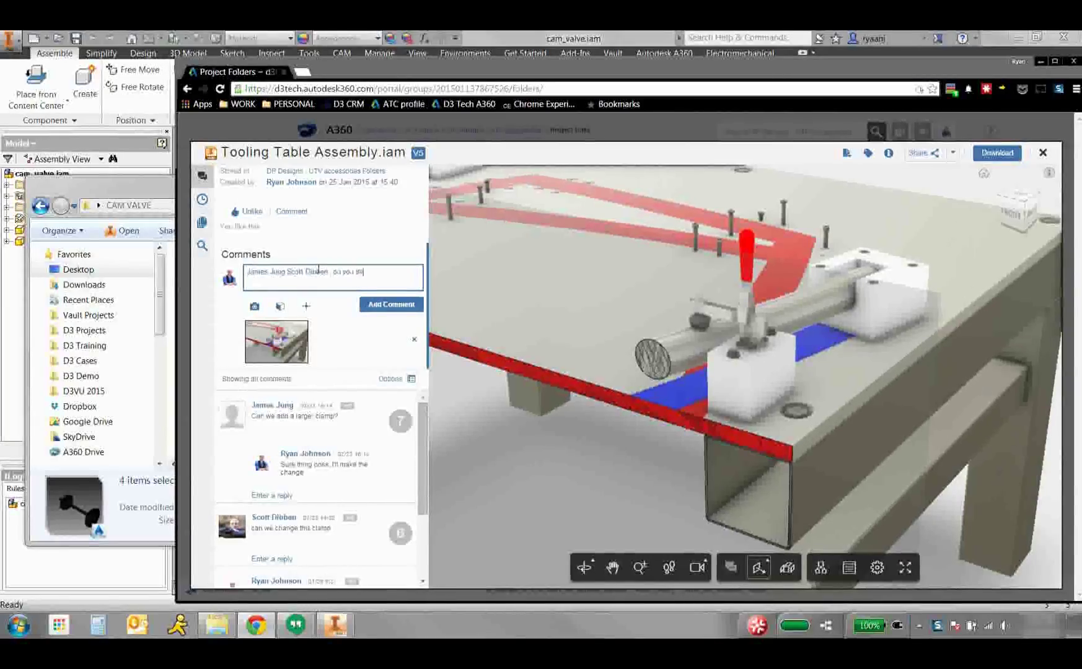
{"action": "type", "text": "nk this is a sou"}
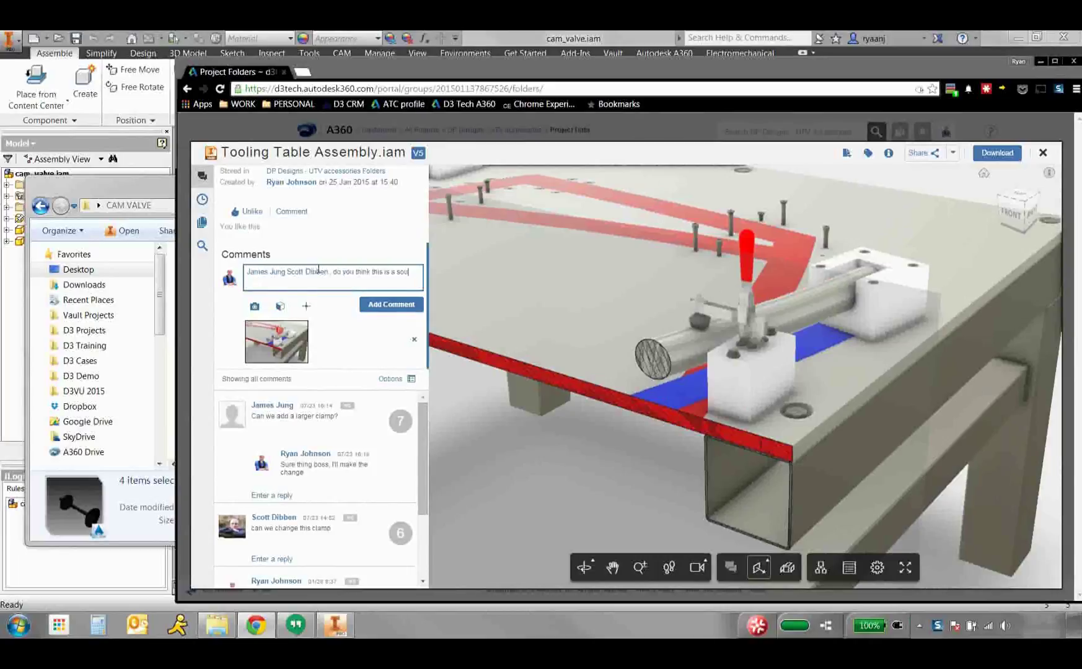
{"action": "type", "text": "nd ide"}
{"action": "type", "text": "ing"}
{"action": "type", "text": " point? Or should"}
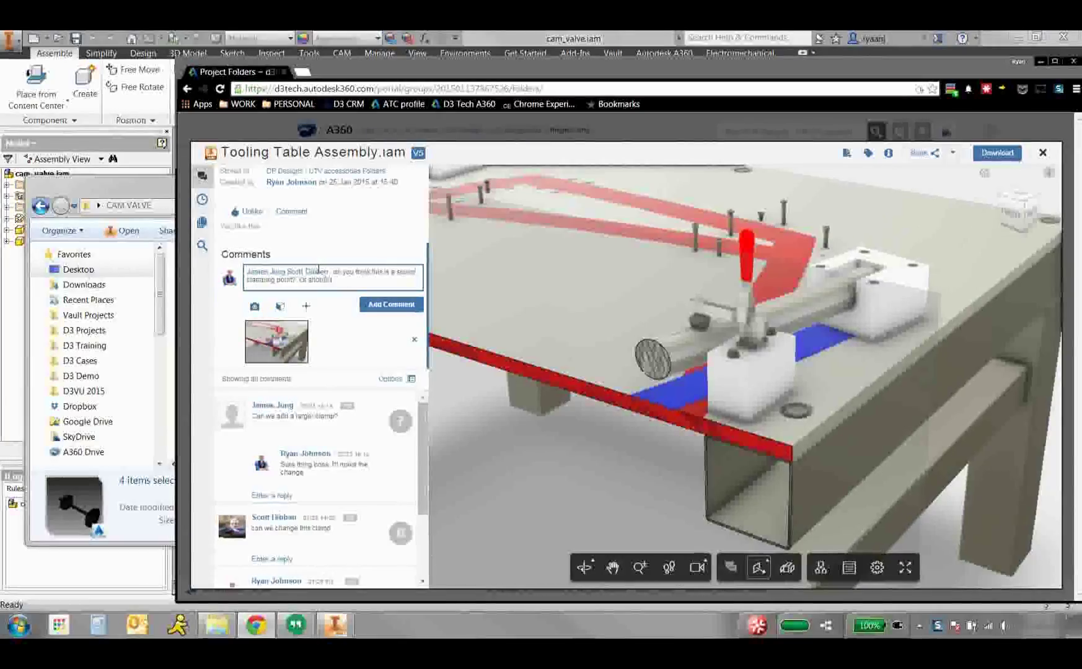
{"action": "type", "text": " we move "}
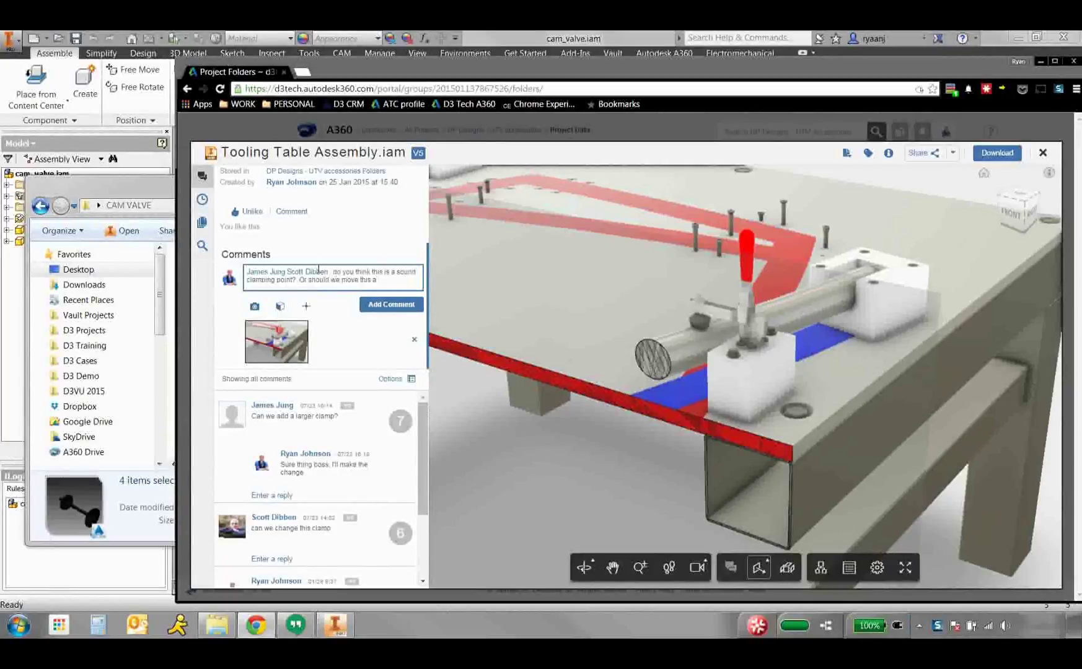
{"action": "type", "text": "this to thi"}
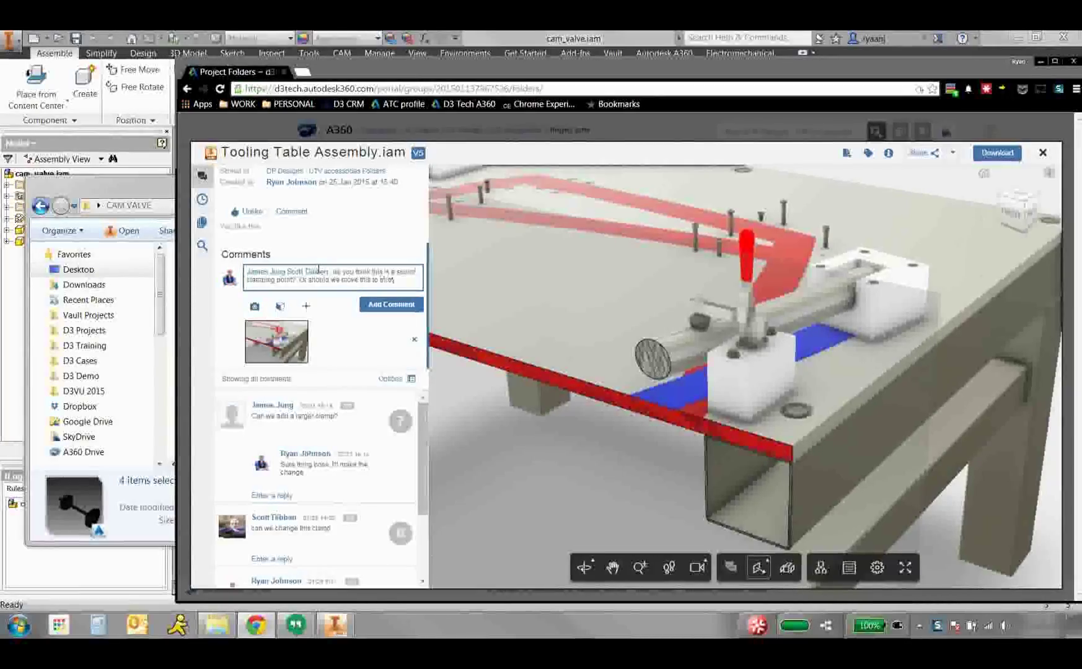
{"action": "type", "text": "s m"}
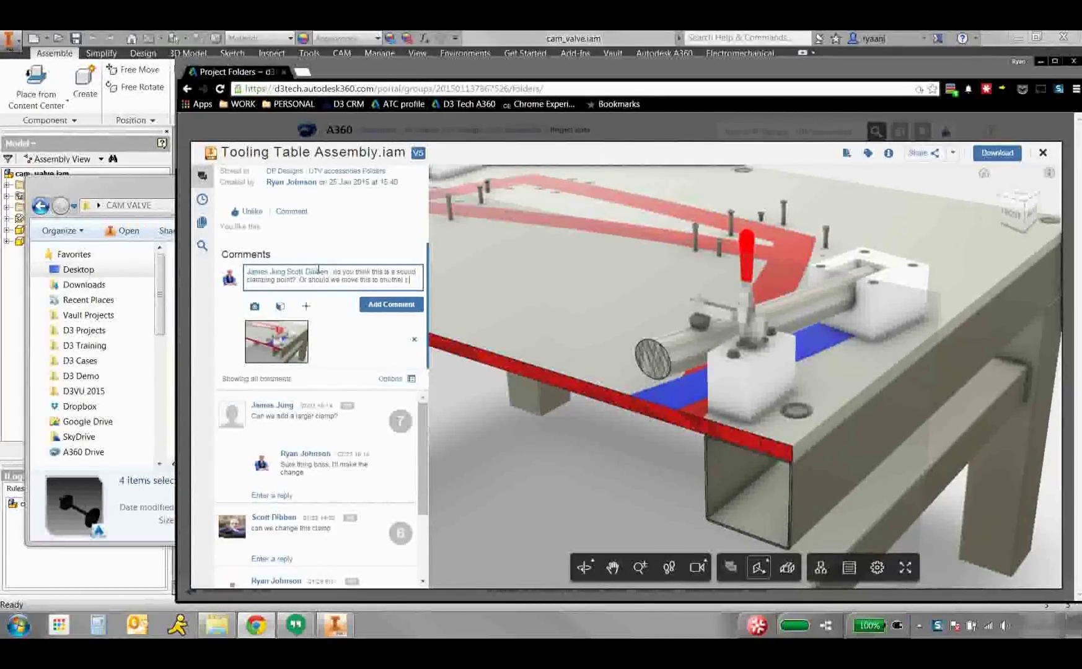
{"action": "type", "text": "t?"}
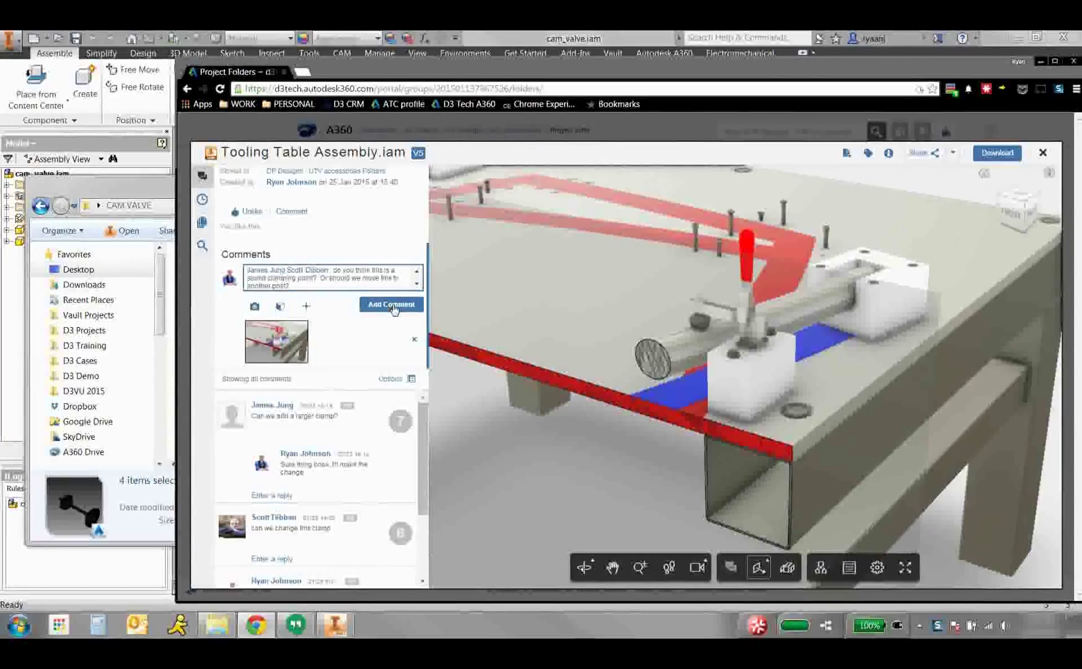
{"action": "left_click", "coordinate": [392, 305]}
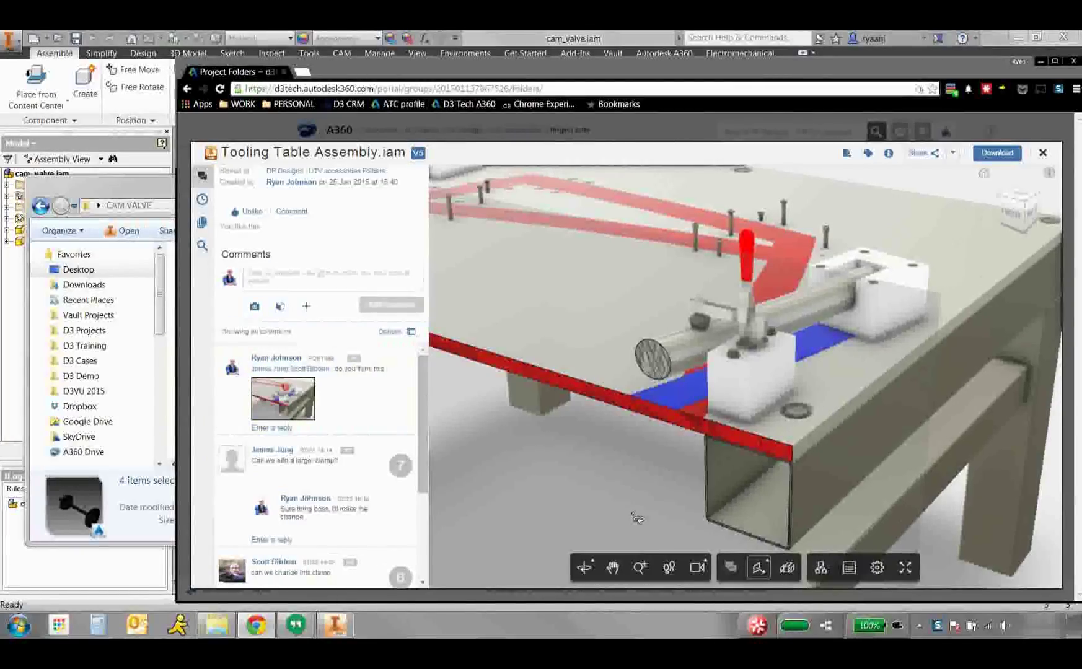
- Turn off the section plane cutting through the tooling table model so the whole table is shown
{"action": "left_click", "coordinate": [759, 567]}
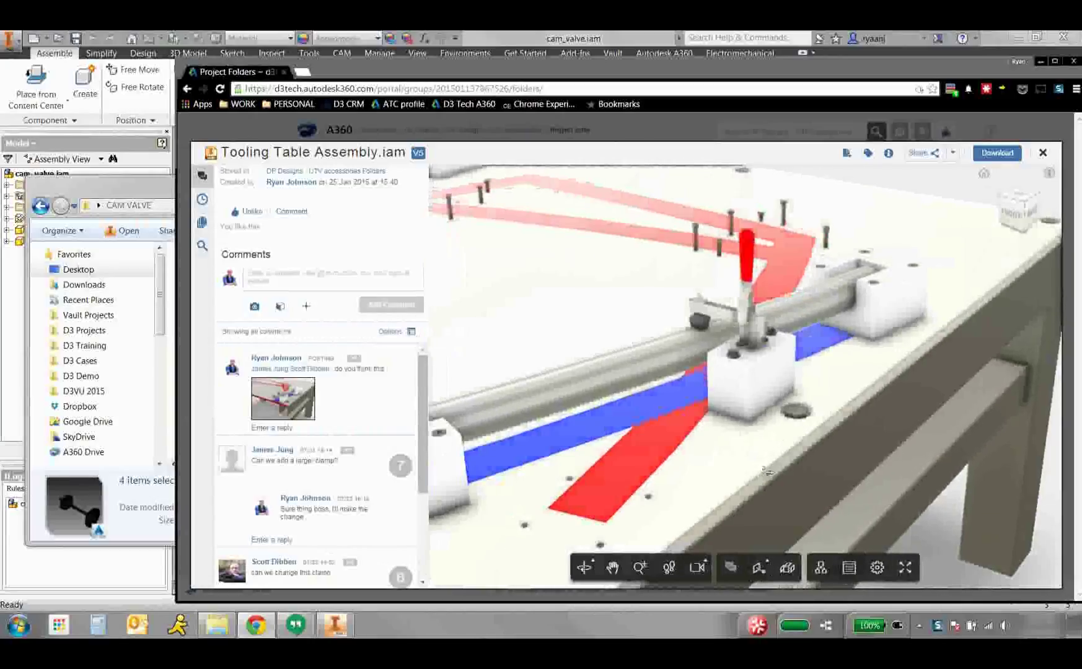
{"action": "scroll", "coordinate": [769, 471], "scroll_direction": "down", "scroll_amount": 5}
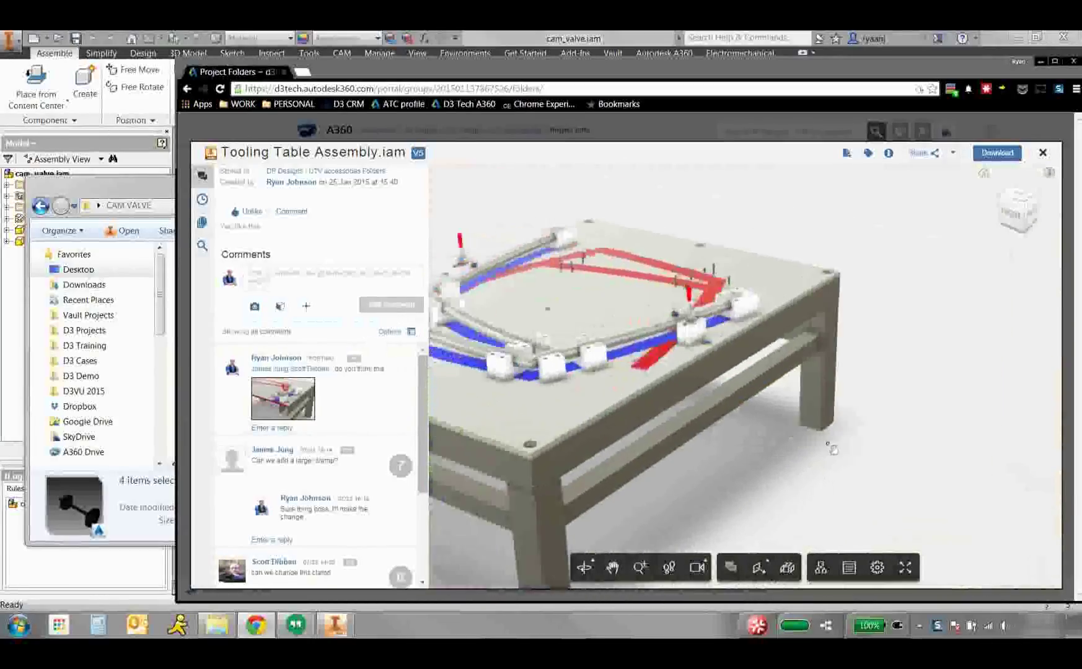
{"action": "left_click_drag", "start_coordinate": [832, 449], "coordinate": [805, 469]}
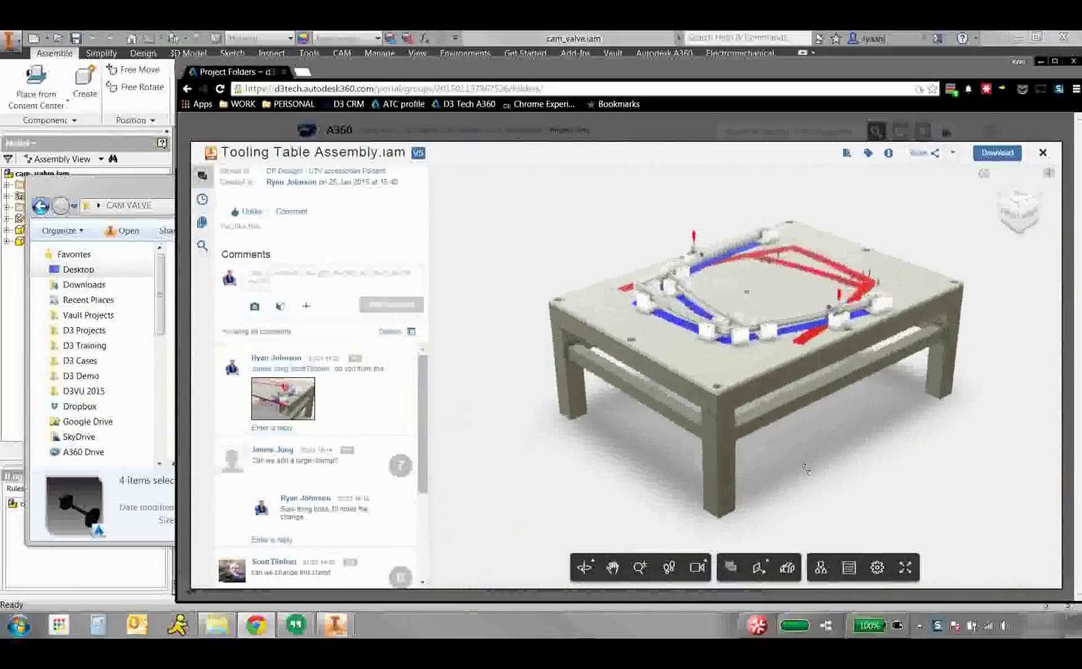
{"action": "scroll", "coordinate": [806, 469], "scroll_direction": "up", "scroll_amount": 3}
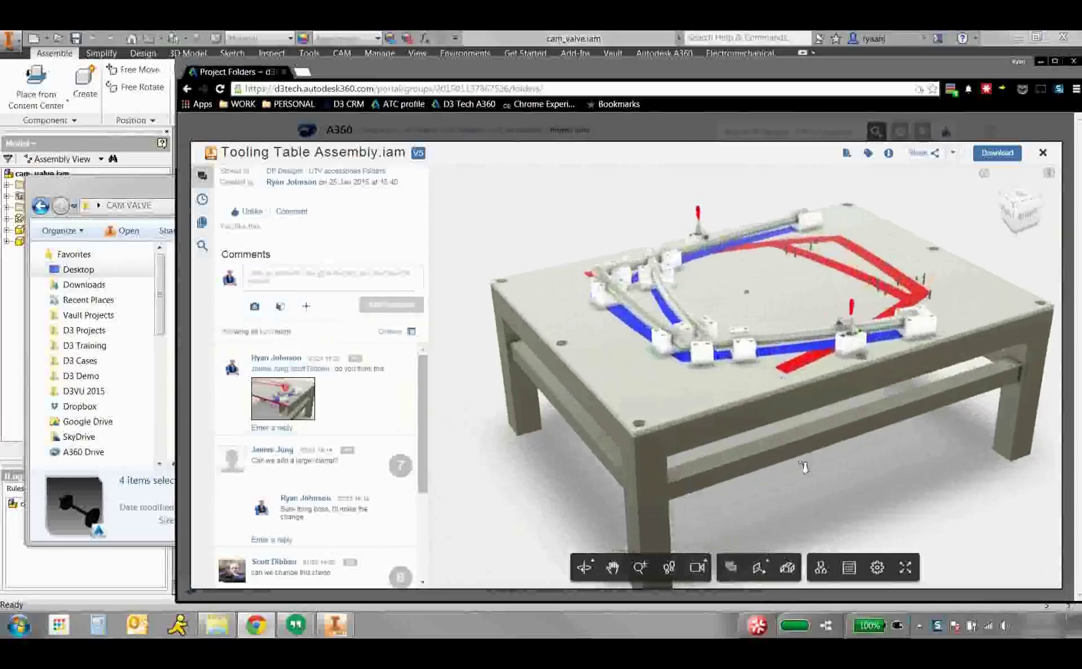
{"action": "scroll", "coordinate": [803, 468], "scroll_direction": "down", "scroll_amount": 3}
- Explode the tooling table model fully, collapse it back together and close the model viewer
{"action": "left_click", "coordinate": [787, 568]}
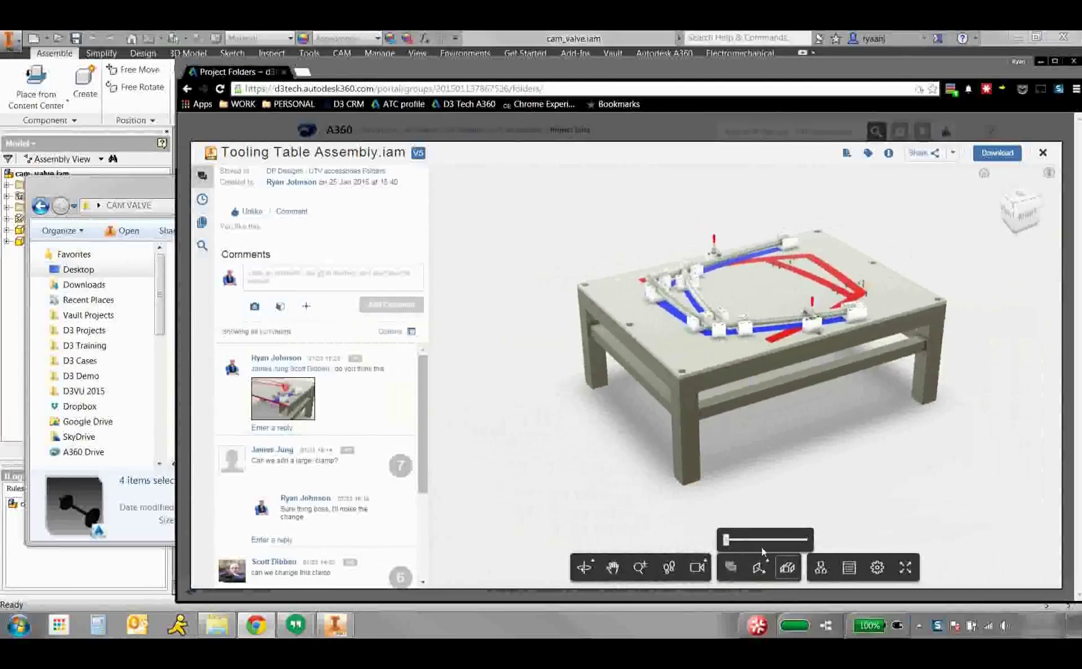
{"action": "left_click_drag", "start_coordinate": [726, 542], "coordinate": [809, 542]}
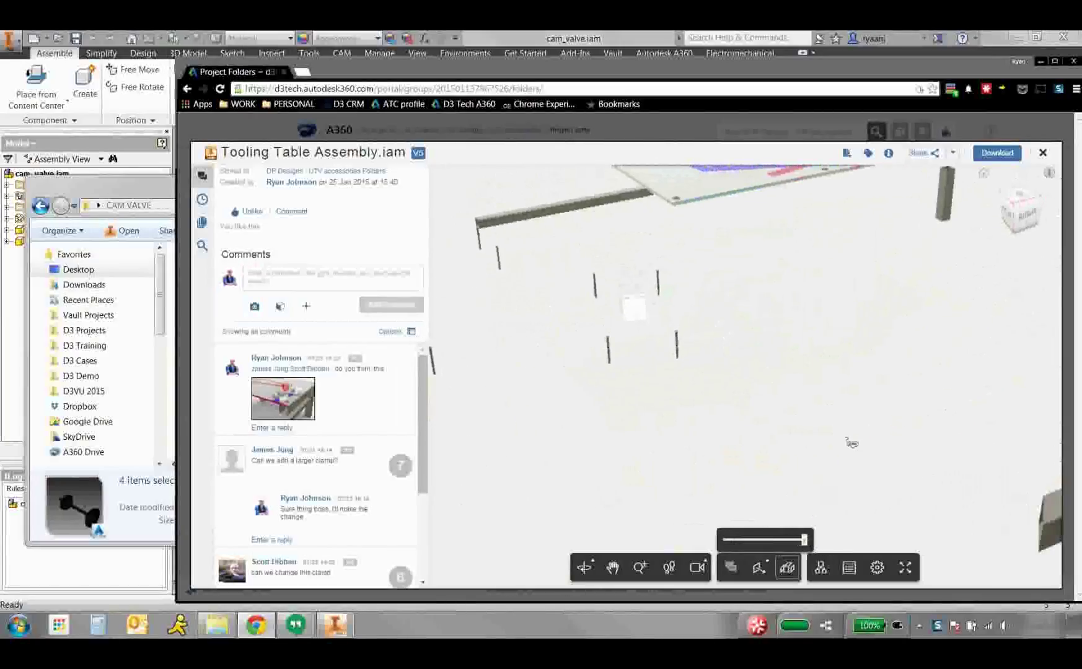
{"action": "scroll", "coordinate": [841, 452], "scroll_direction": "down", "scroll_amount": 5}
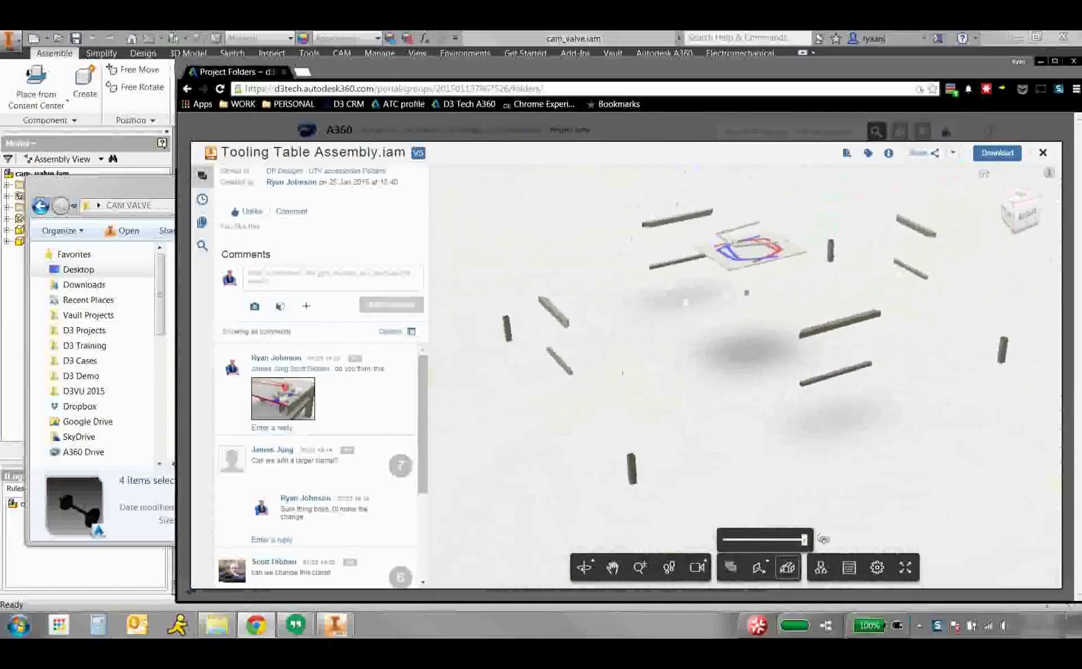
{"action": "left_click_drag", "start_coordinate": [803, 540], "coordinate": [720, 550]}
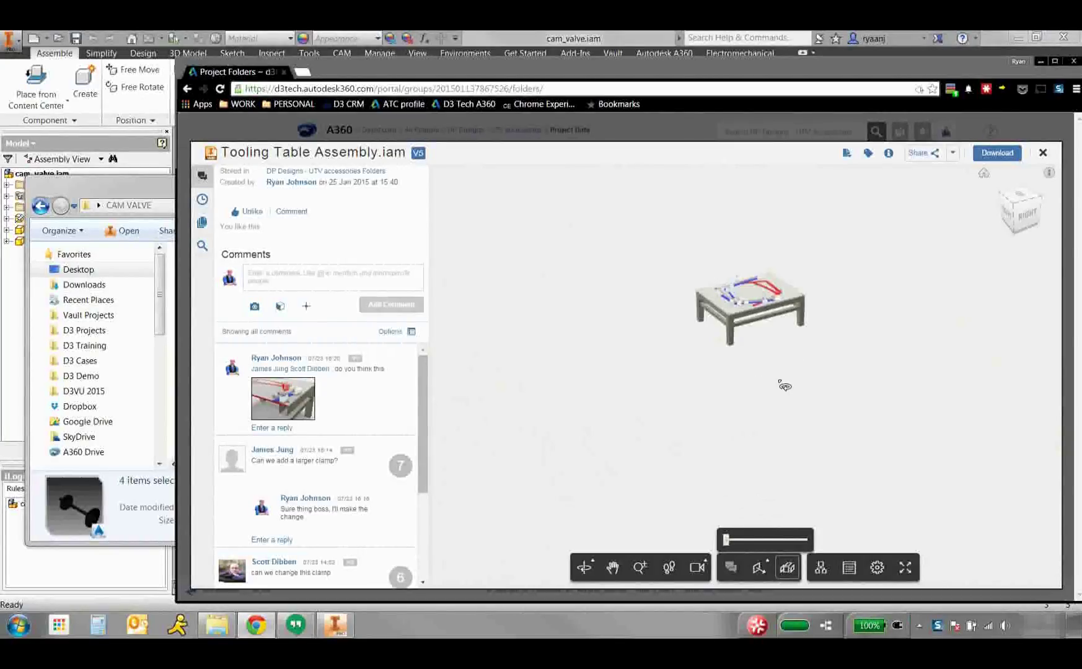
{"action": "left_click", "coordinate": [984, 176]}
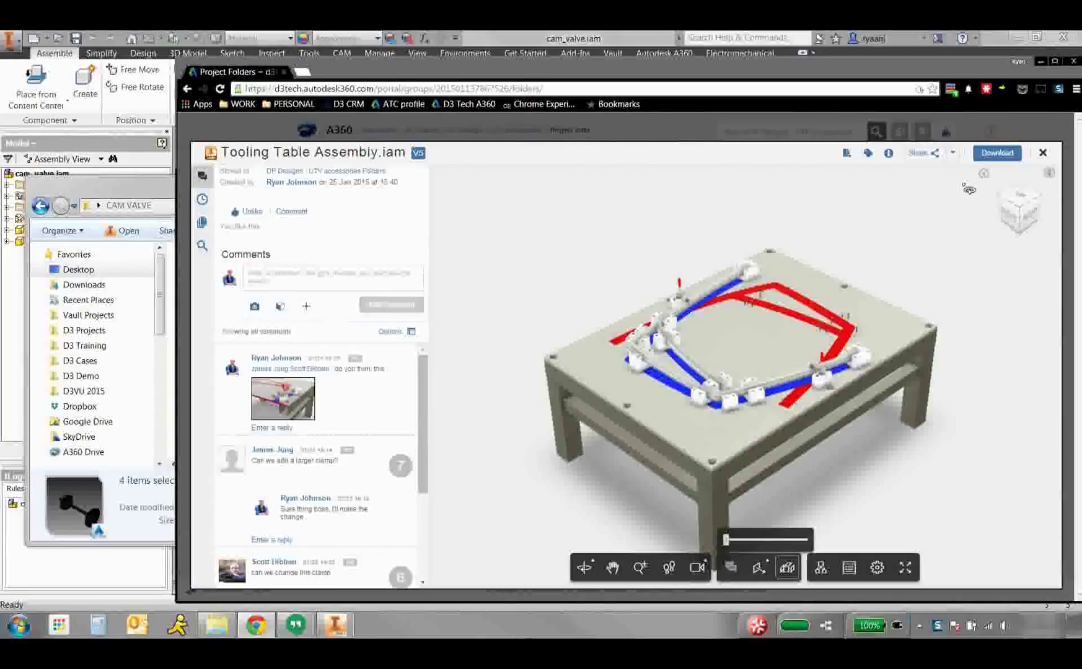
{"action": "left_click", "coordinate": [1042, 153]}
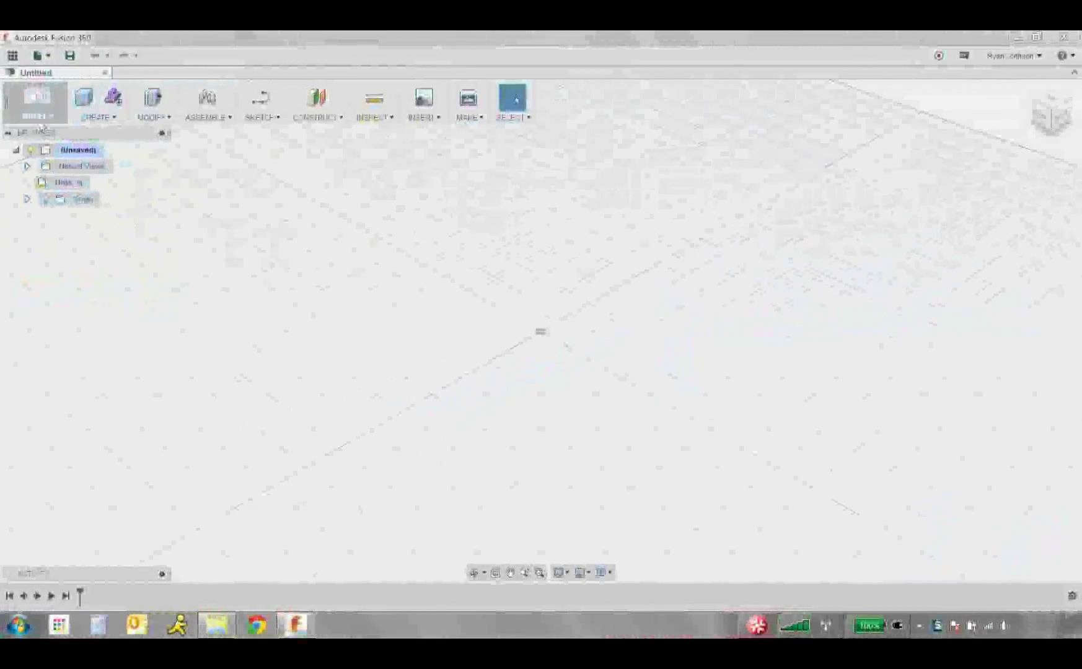
{"action": "left_click", "coordinate": [49, 117]}
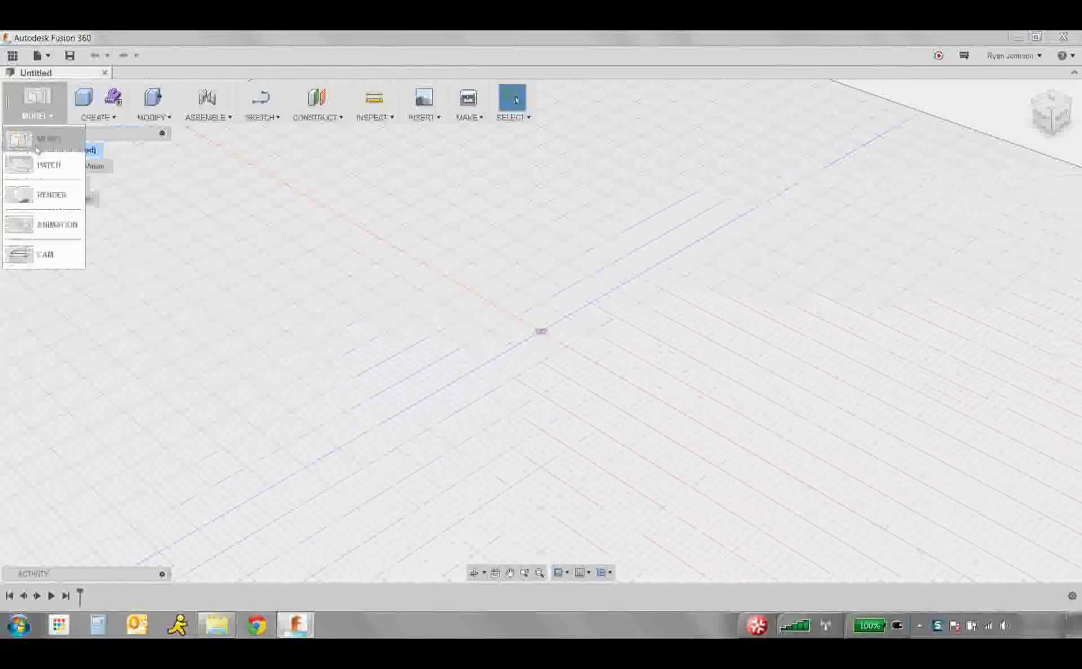
{"action": "left_click", "coordinate": [300, 245]}
{"action": "left_click", "coordinate": [115, 122]}
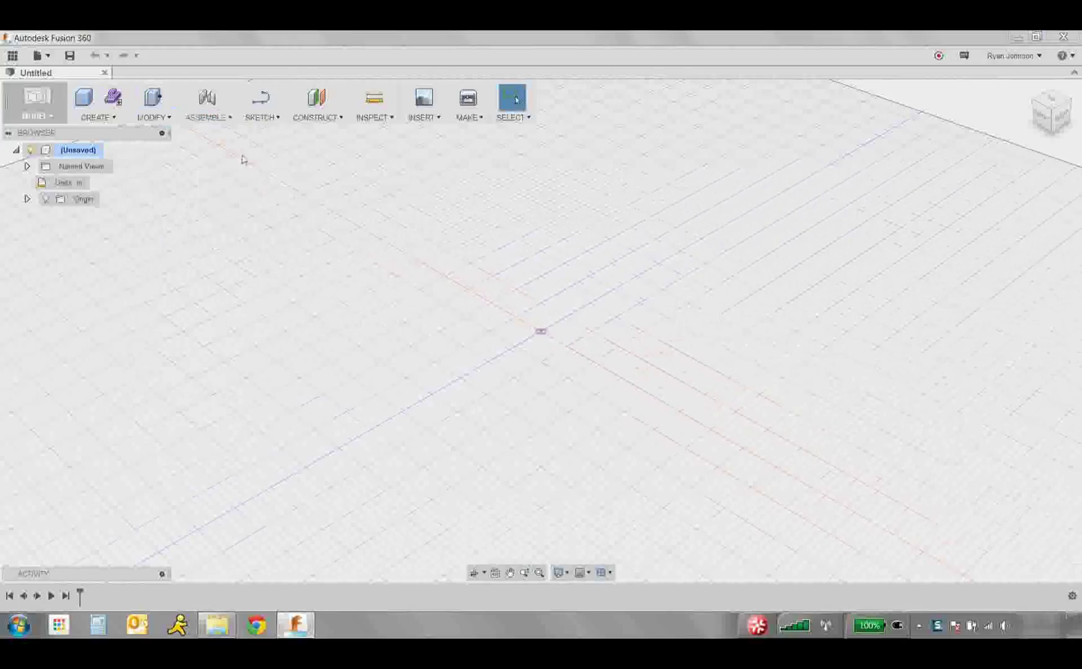
{"action": "left_click", "coordinate": [217, 117]}
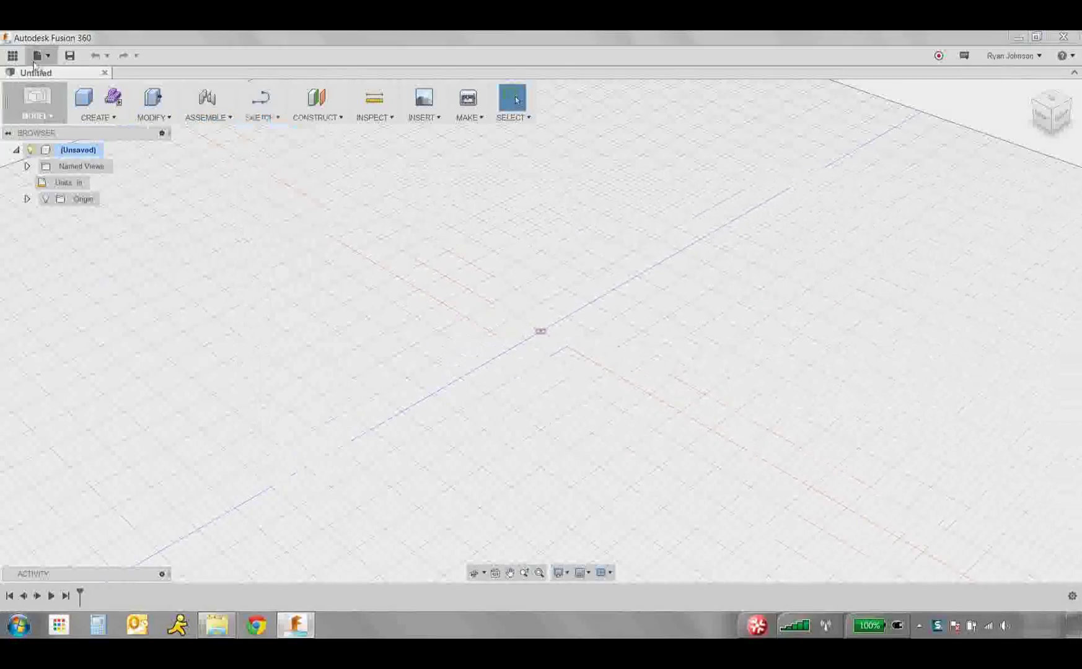
- Open the Vise design from the 2015 D3VU project data and inspect the features and bodies of VISE BASE-CB:1
{"action": "left_click", "coordinate": [14, 56]}
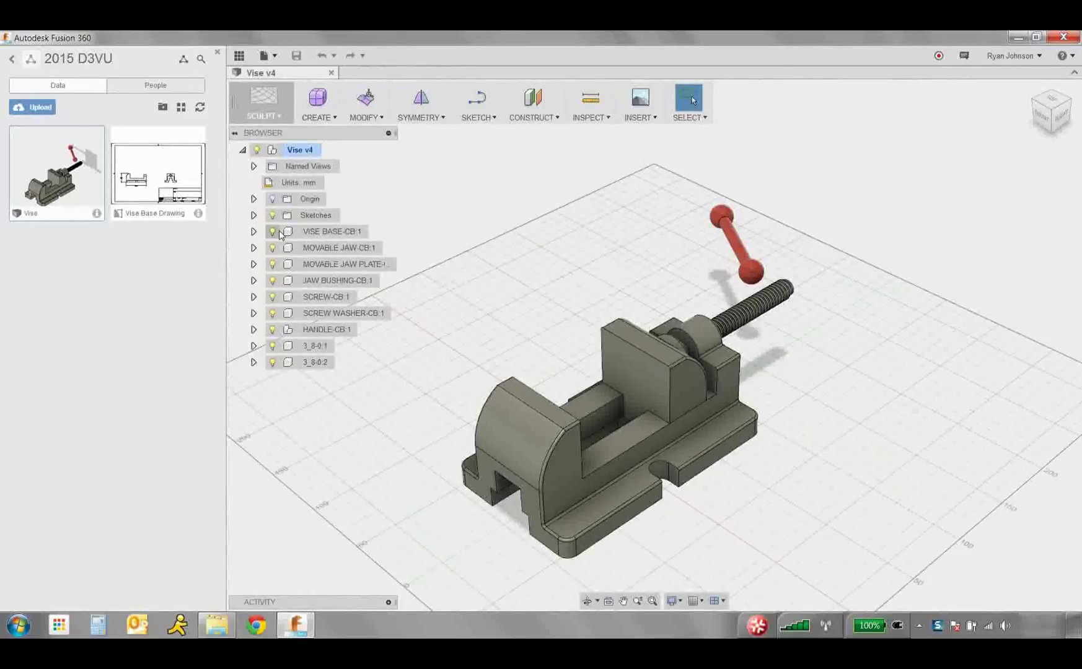
{"action": "left_click", "coordinate": [259, 234]}
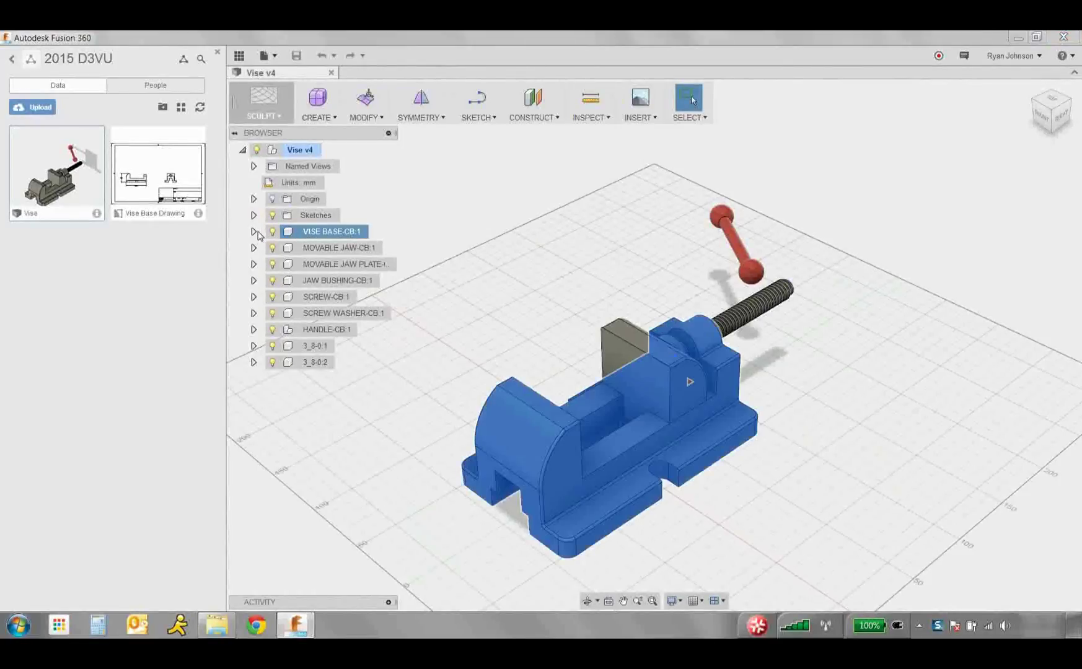
{"action": "double_click", "coordinate": [259, 234]}
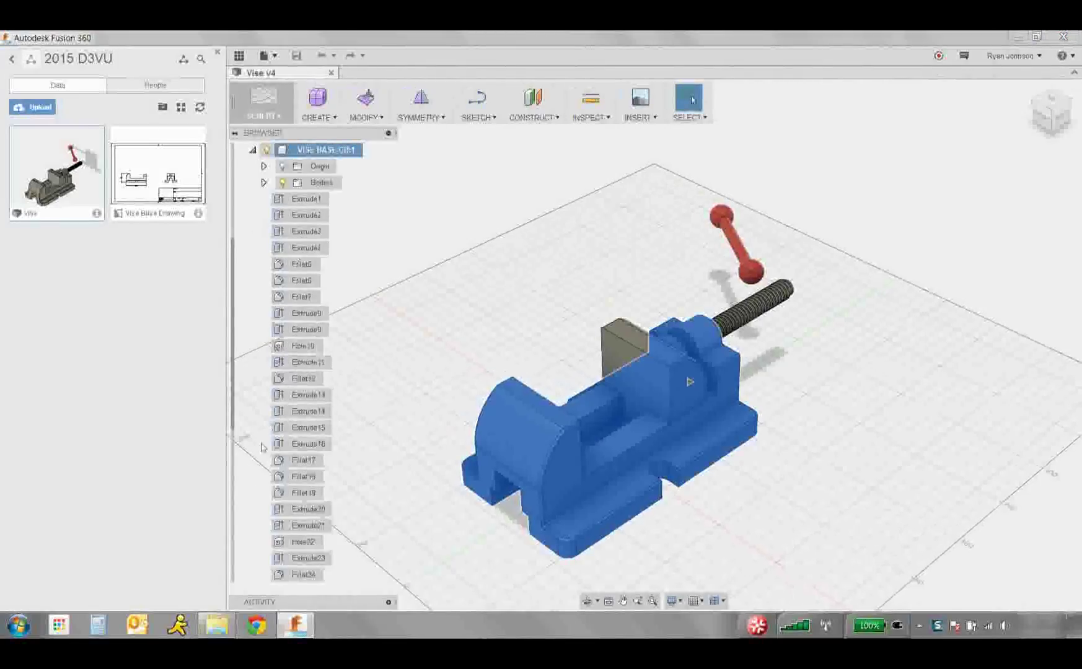
{"action": "left_click", "coordinate": [264, 183]}
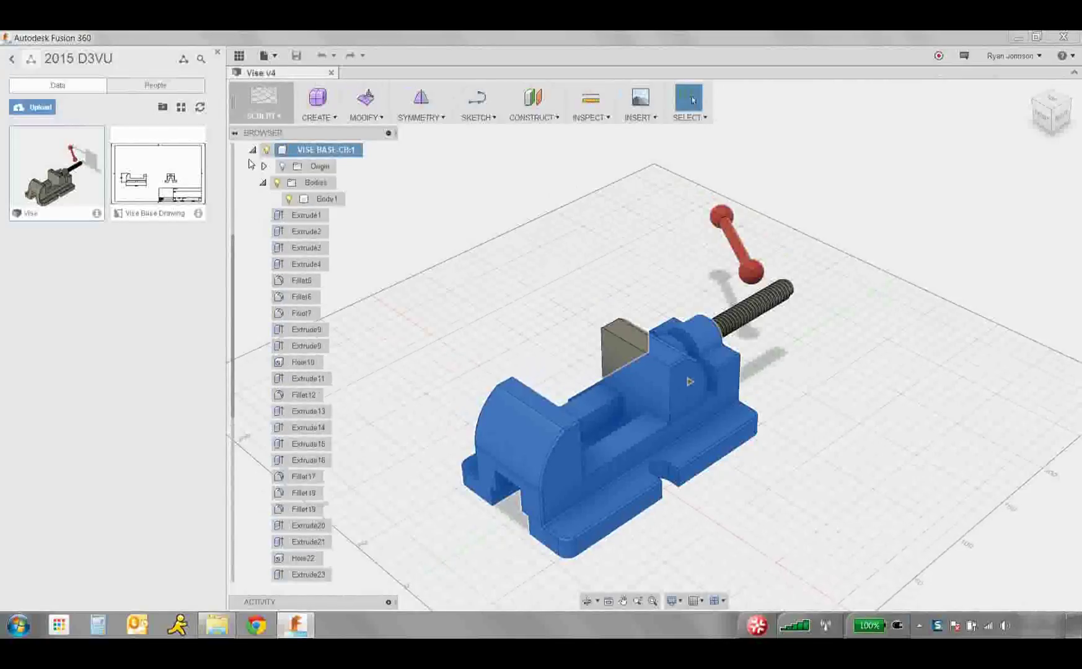
{"action": "left_click", "coordinate": [252, 151]}
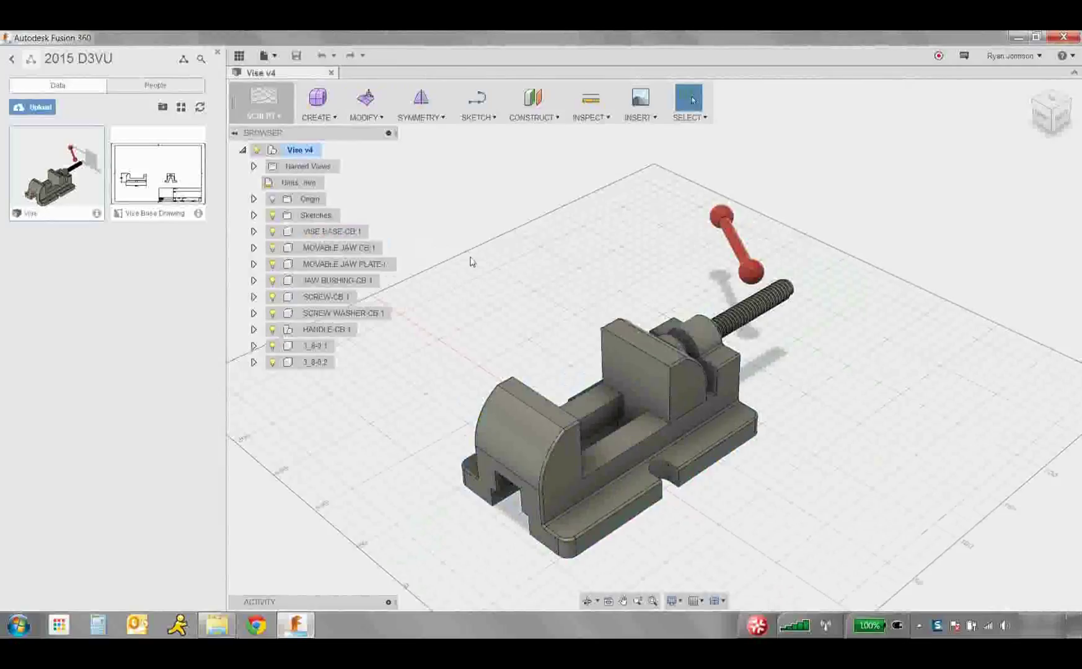
- Switch the Vise design to the Model workspace and review its available create and assemble commands
{"action": "left_click", "coordinate": [265, 107]}
{"action": "left_click", "coordinate": [274, 164]}
{"action": "left_click", "coordinate": [328, 119]}
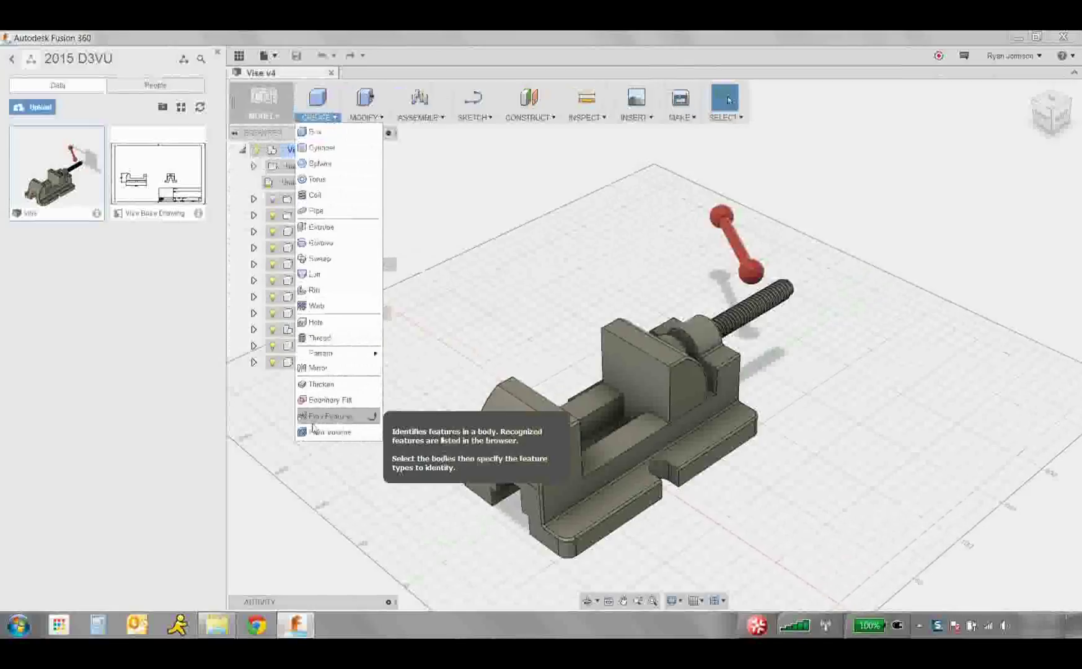
{"action": "left_click", "coordinate": [365, 117]}
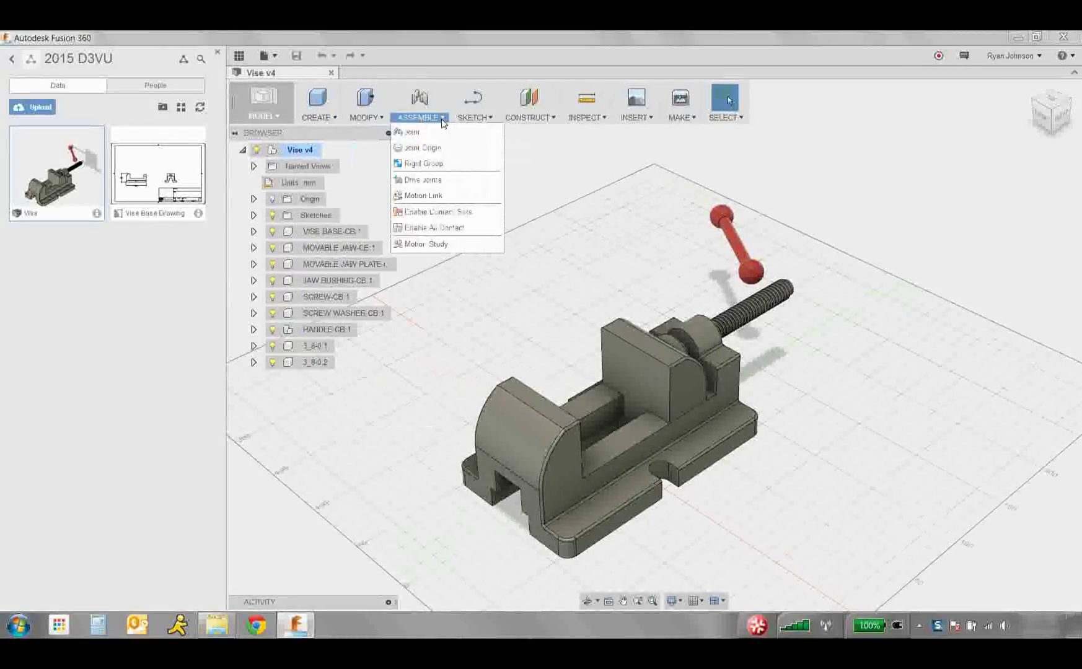
- Activate the SCREW-CB:1 component for editing within the Vise assembly
{"action": "mouse_move", "coordinate": [474, 115]}
{"action": "left_click", "coordinate": [628, 192]}
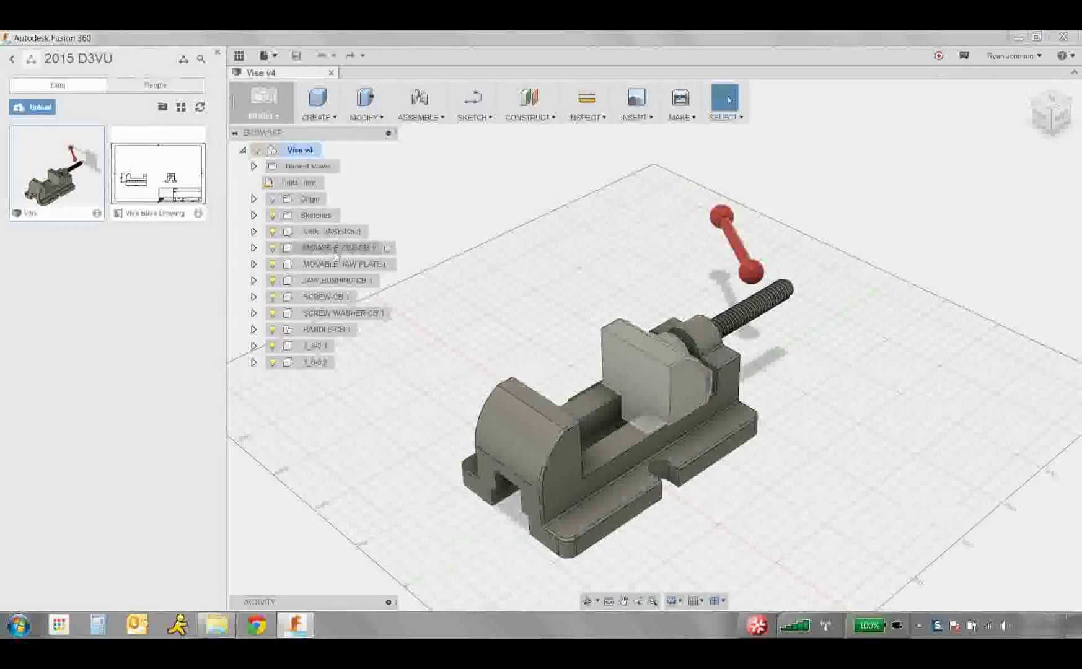
{"action": "right_click", "coordinate": [325, 299]}
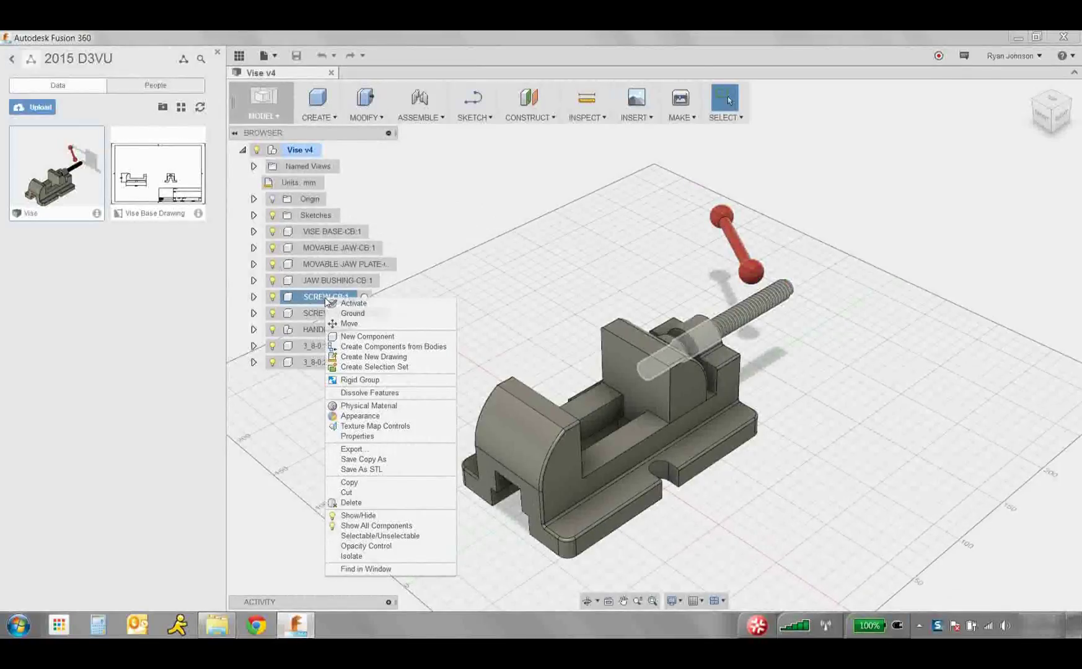
{"action": "left_click", "coordinate": [325, 298]}
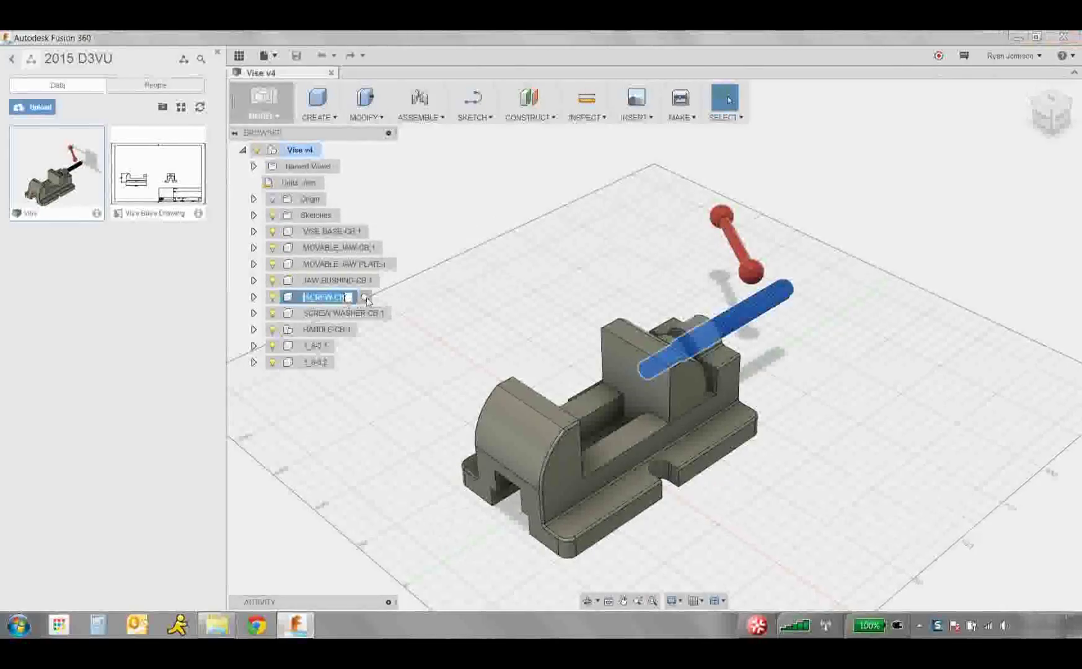
{"action": "left_click", "coordinate": [366, 298]}
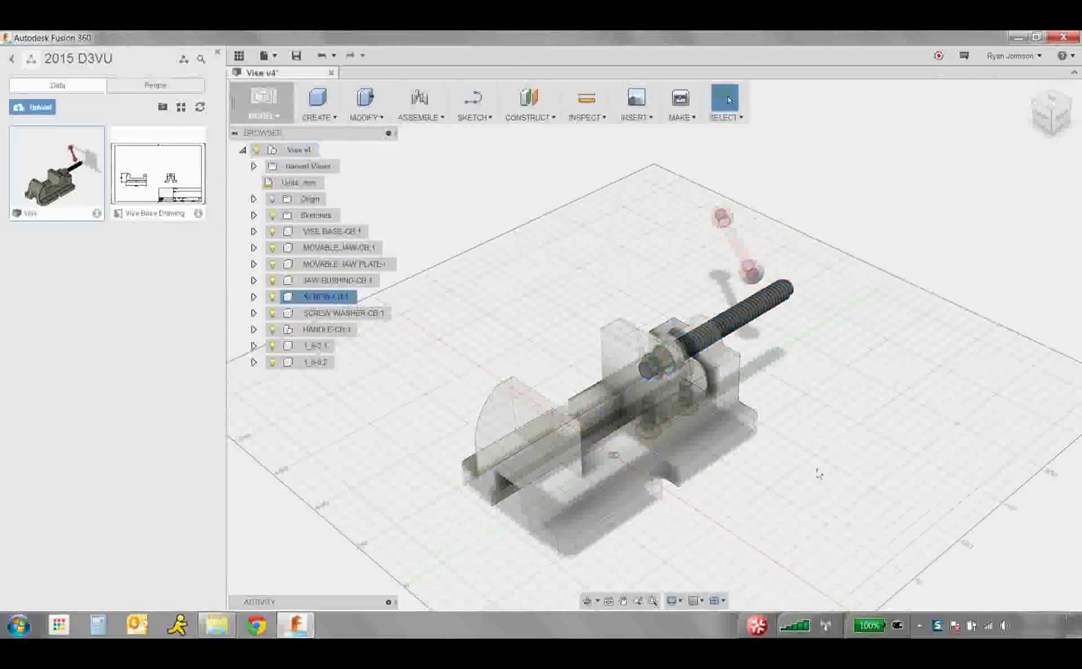
{"action": "middle_click_drag", "start_coordinate": [816, 461], "coordinate": [657, 452], "text": "shift"}
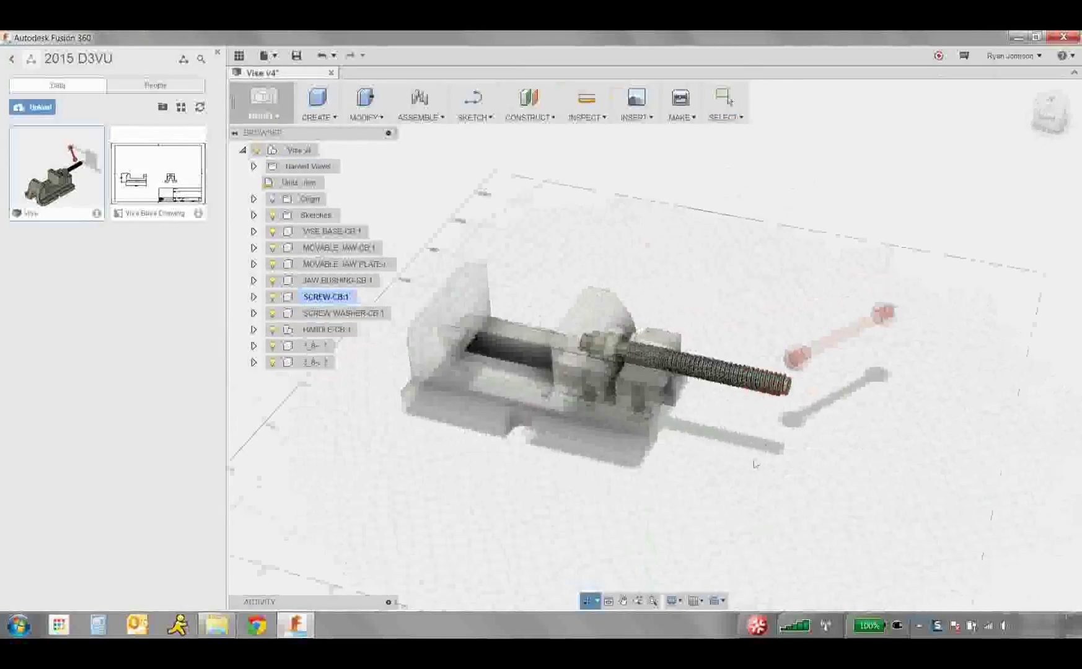
- Isolate SCREW-CB:1 so that only the screw is shown, with its threaded end face in view
{"action": "left_click", "coordinate": [325, 150]}
{"action": "right_click", "coordinate": [318, 297]}
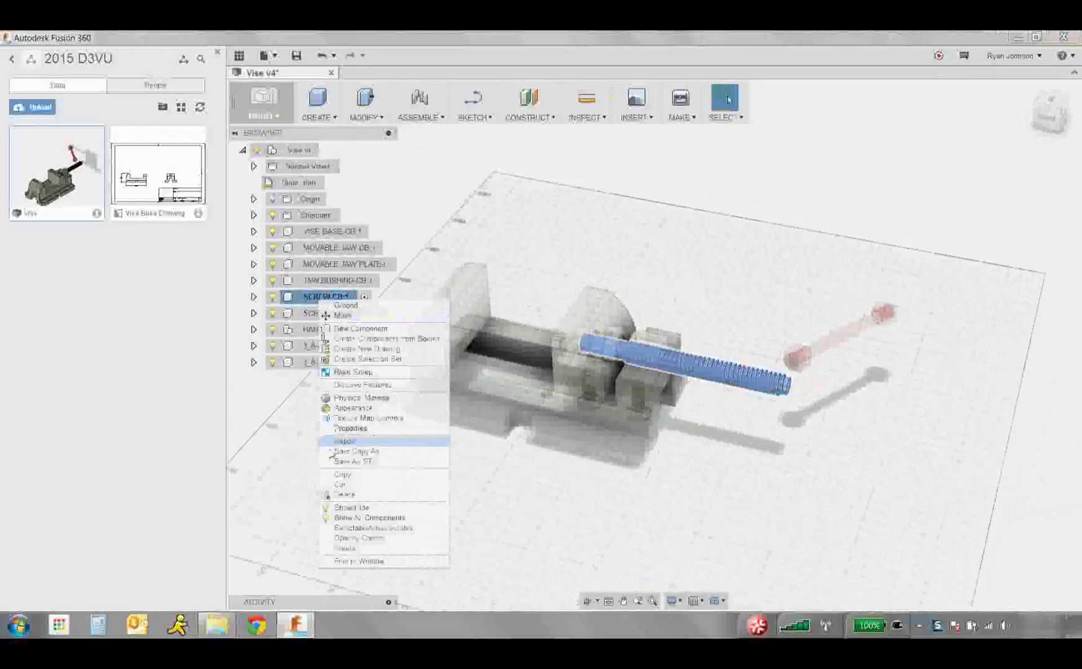
{"action": "left_click", "coordinate": [343, 548]}
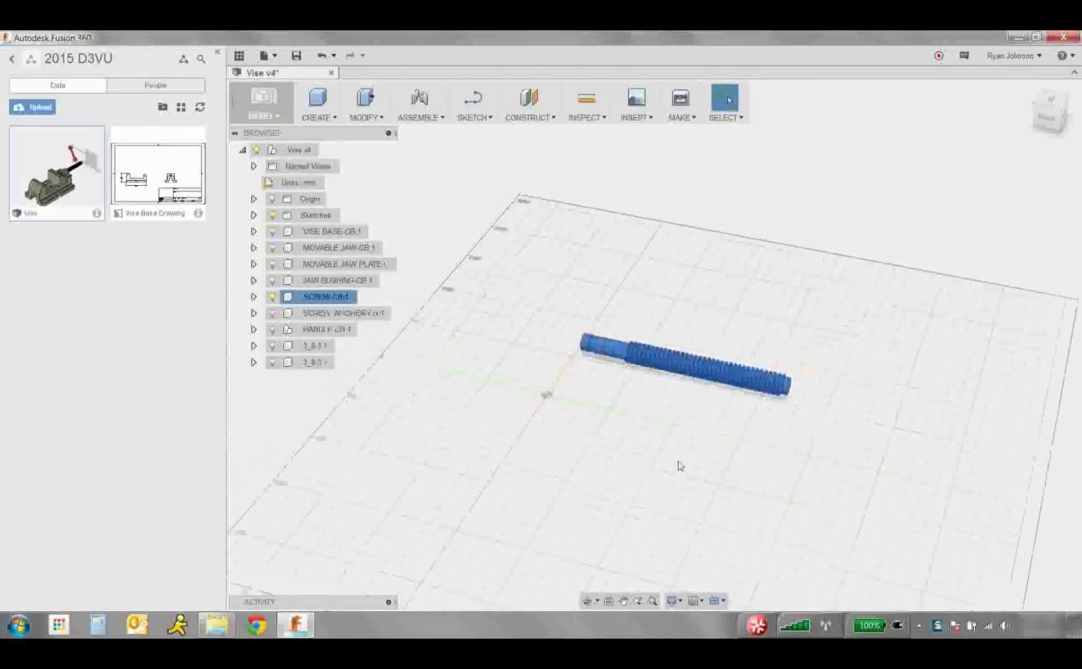
{"action": "middle_click_drag", "start_coordinate": [791, 419], "coordinate": [623, 413], "text": "shift"}
{"action": "scroll", "coordinate": [551, 417], "scroll_direction": "up", "scroll_amount": 5}
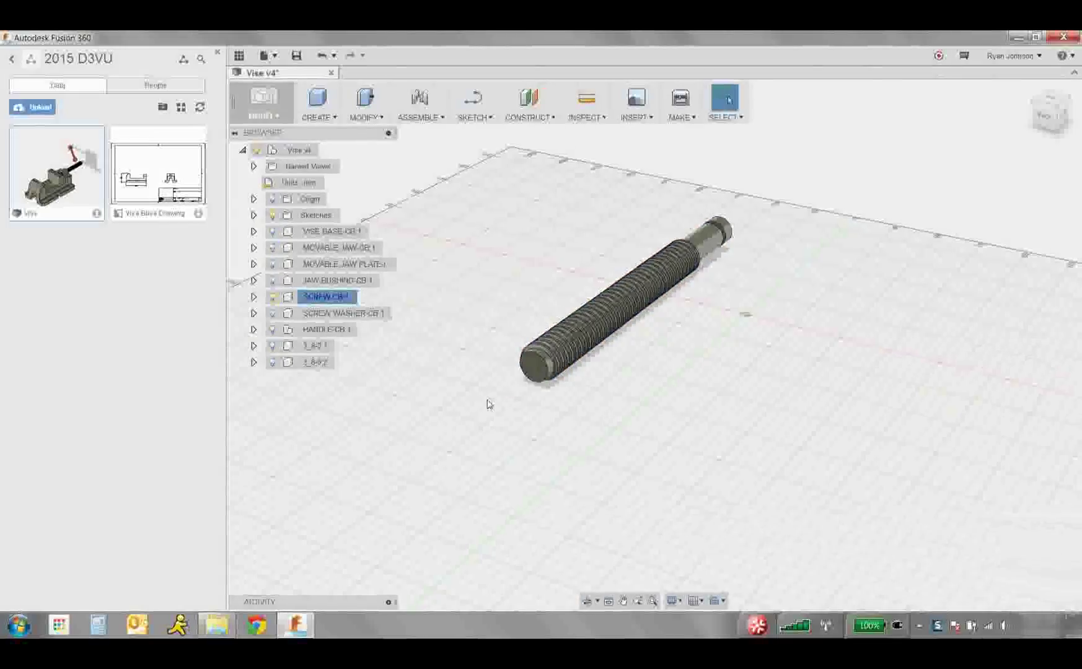
- Sketch a 20 x 20 mm center rectangle on the screw's threaded end face, centred on its axis, and finish the sketch
{"action": "left_click", "coordinate": [473, 115]}
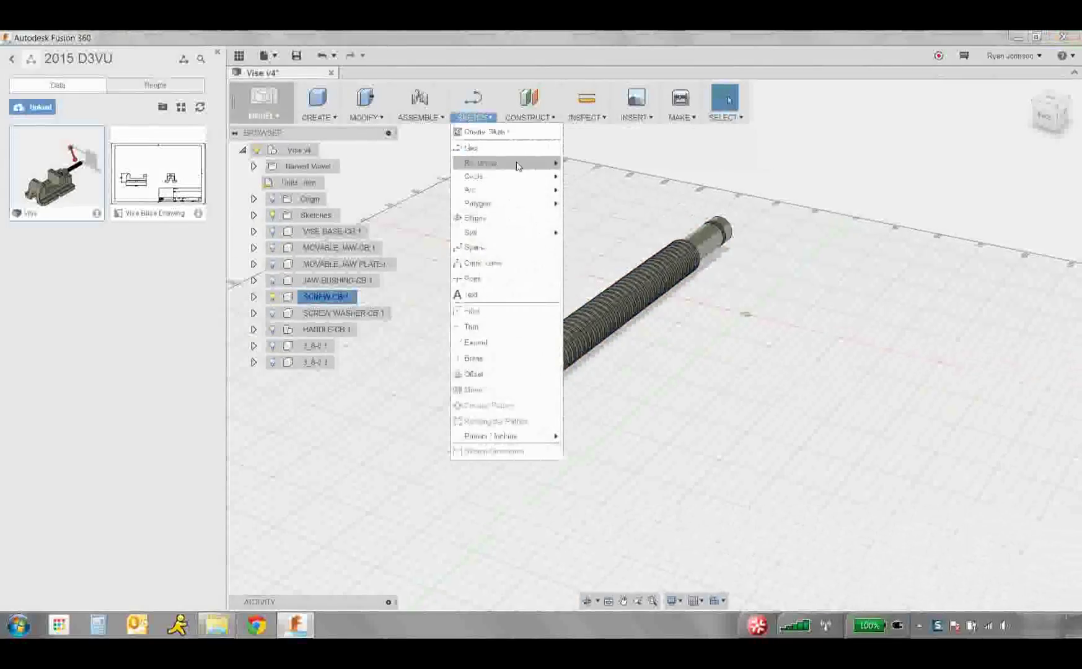
{"action": "mouse_move", "coordinate": [514, 163]}
{"action": "left_click", "coordinate": [582, 197]}
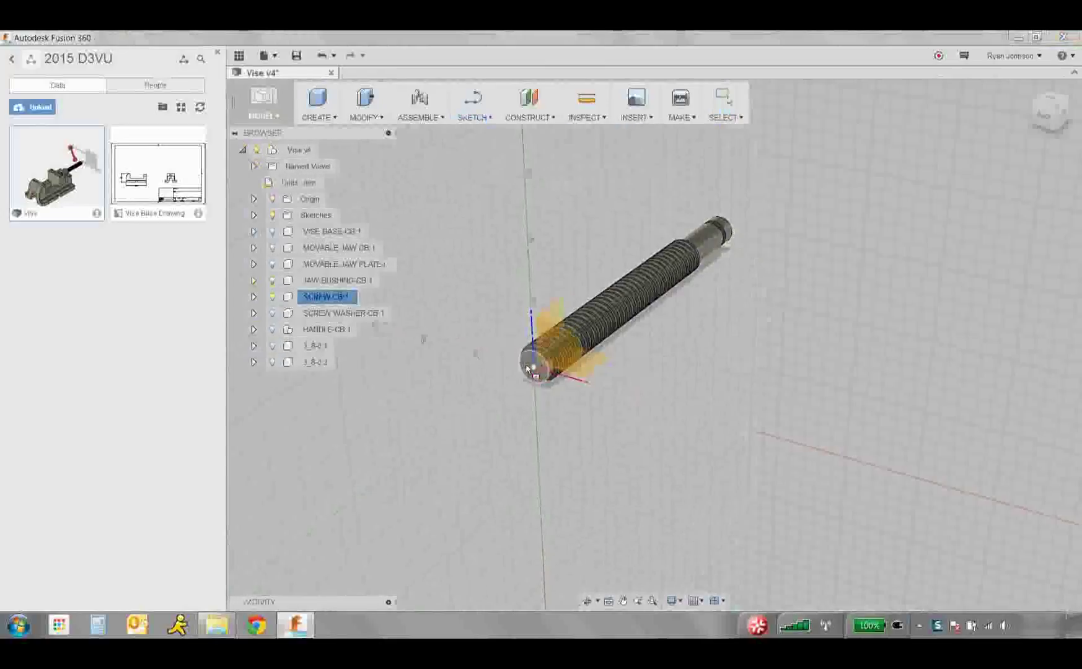
{"action": "left_click", "coordinate": [528, 366]}
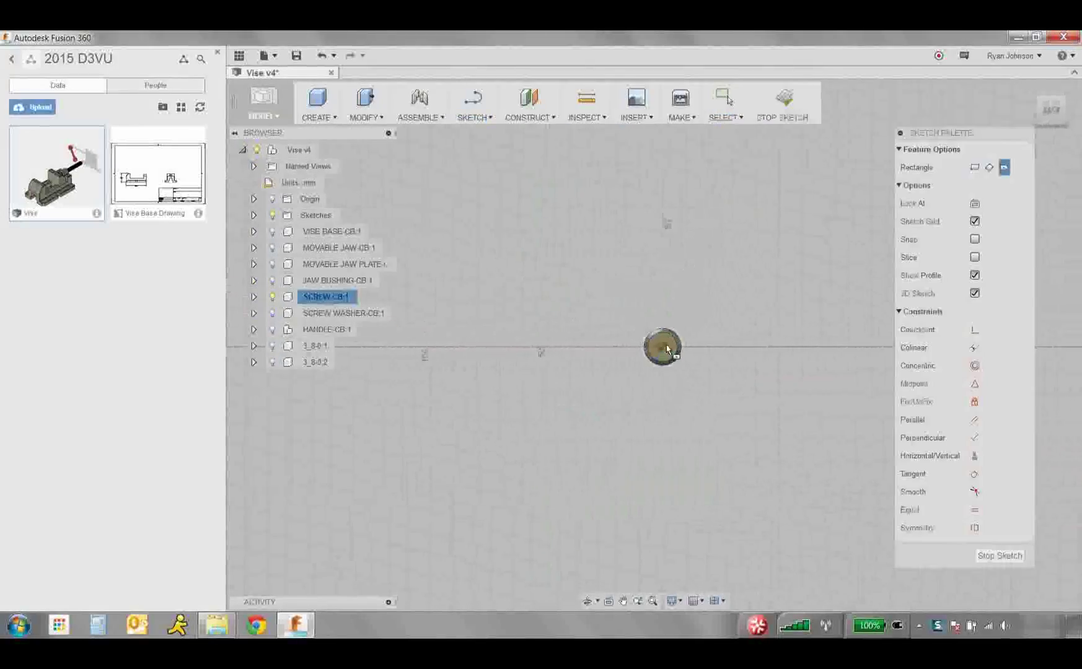
{"action": "left_click", "coordinate": [663, 346]}
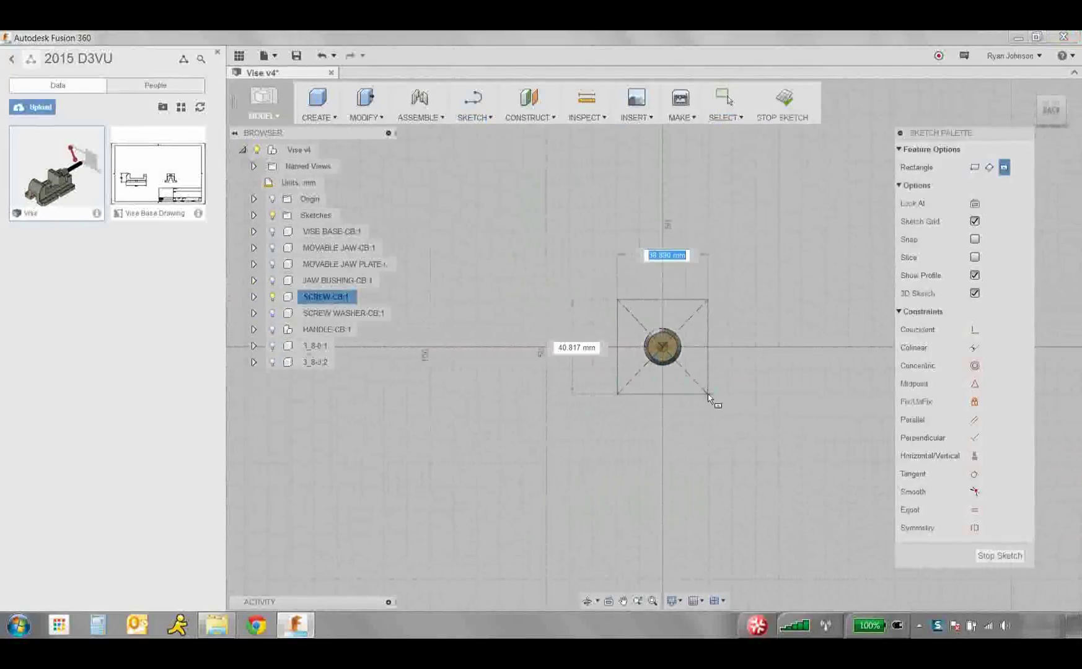
{"action": "type", "text": "20"}
{"action": "key", "text": "Tab"}
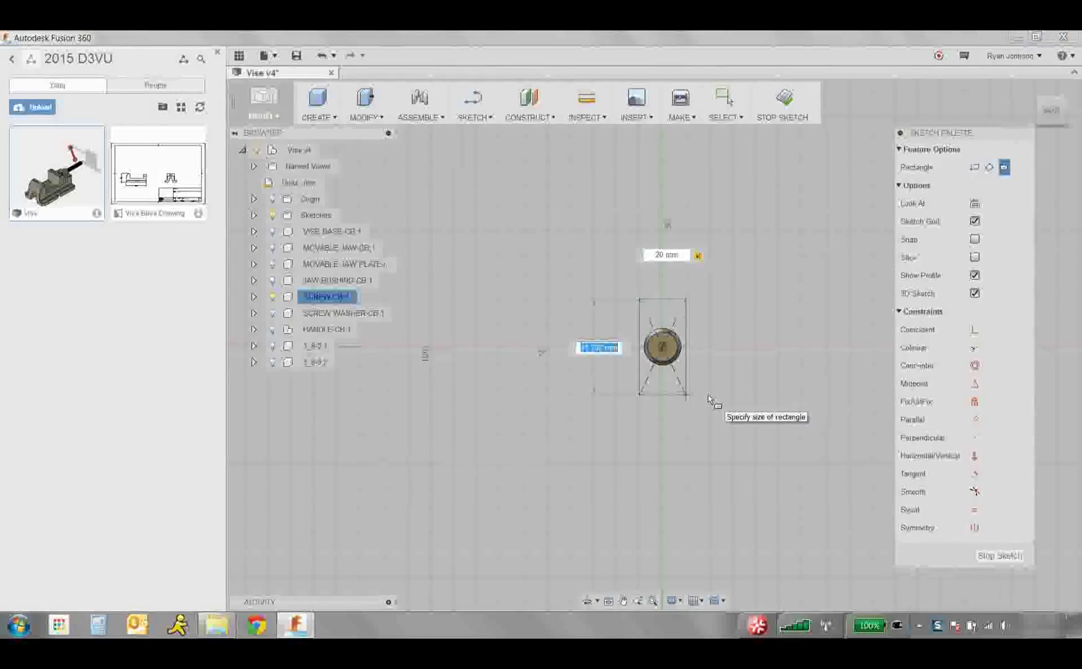
{"action": "type", "text": "1"}
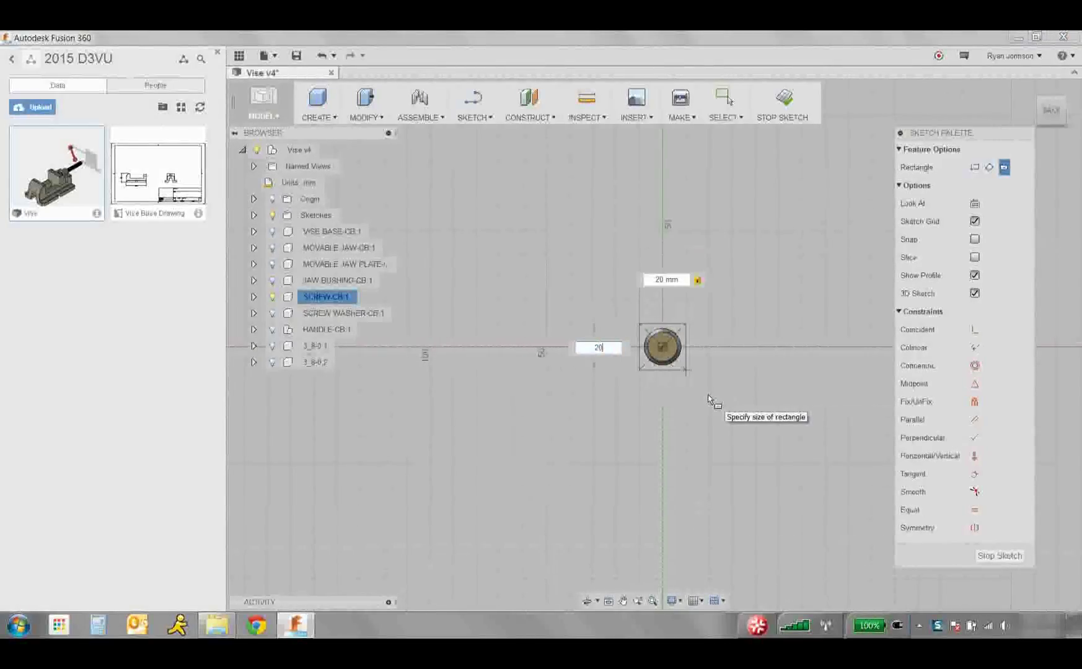
{"action": "key", "text": "Tab"}
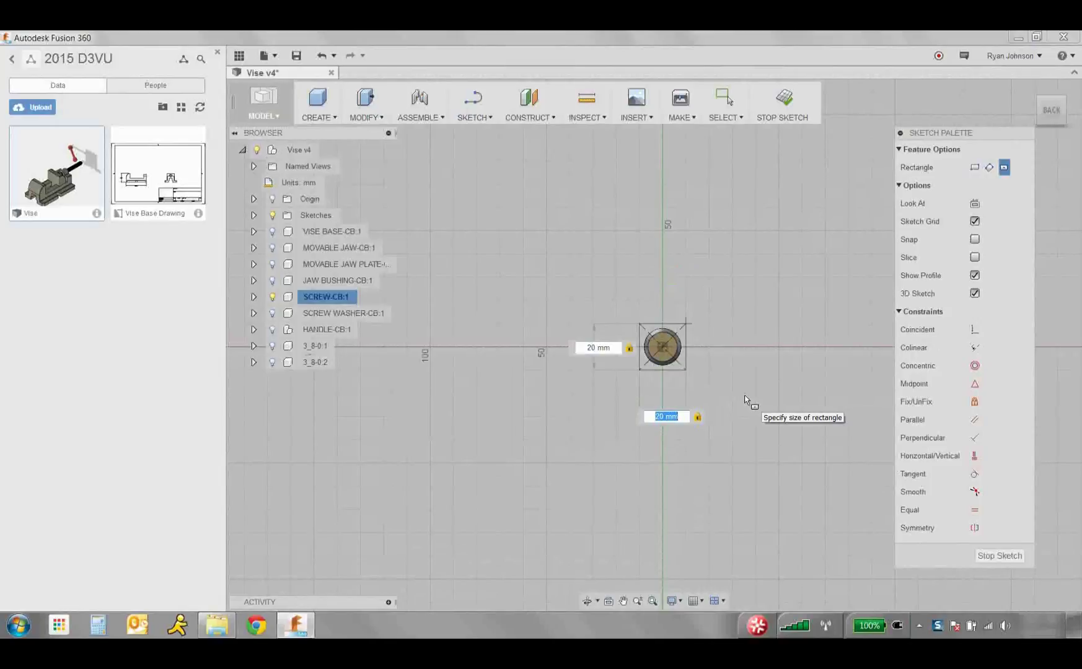
{"action": "key", "text": "Return"}
{"action": "left_click", "coordinate": [987, 557]}
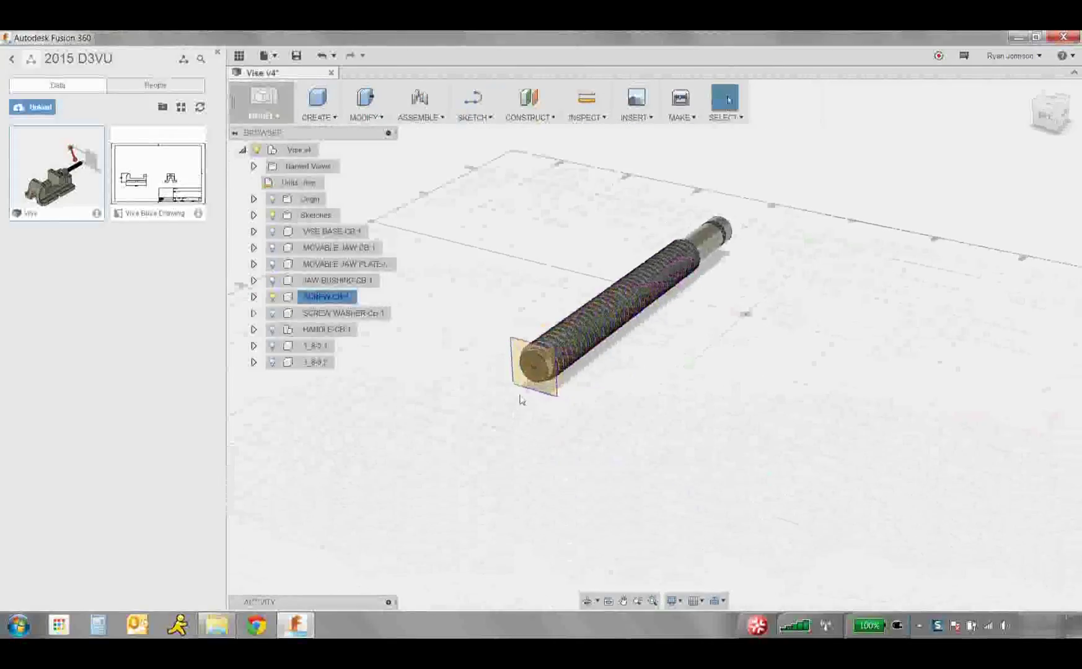
- Extrude the square and inner circular profiles 20 mm outward from the screw's end, joining them to the screw body
{"action": "left_click", "coordinate": [529, 388]}
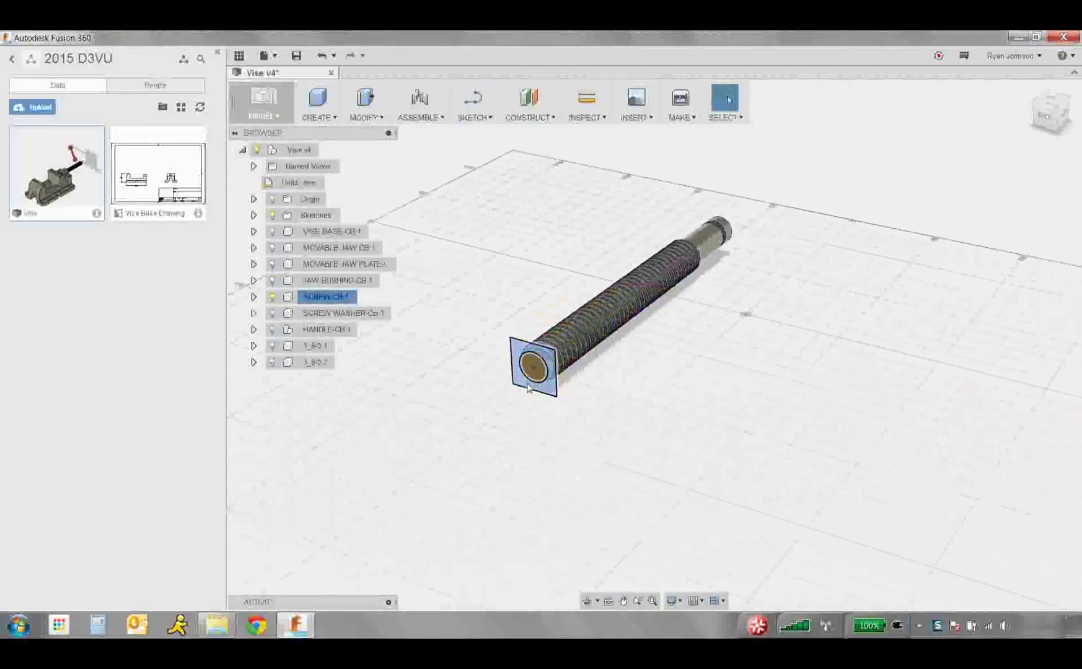
{"action": "right_click", "coordinate": [528, 388]}
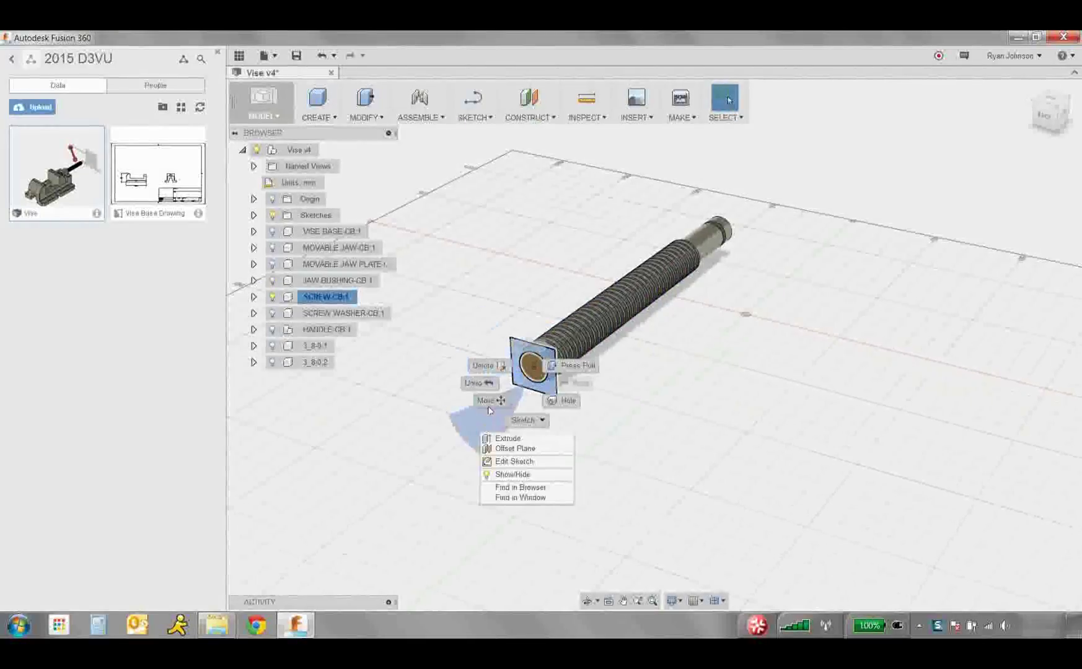
{"action": "left_click", "coordinate": [514, 439]}
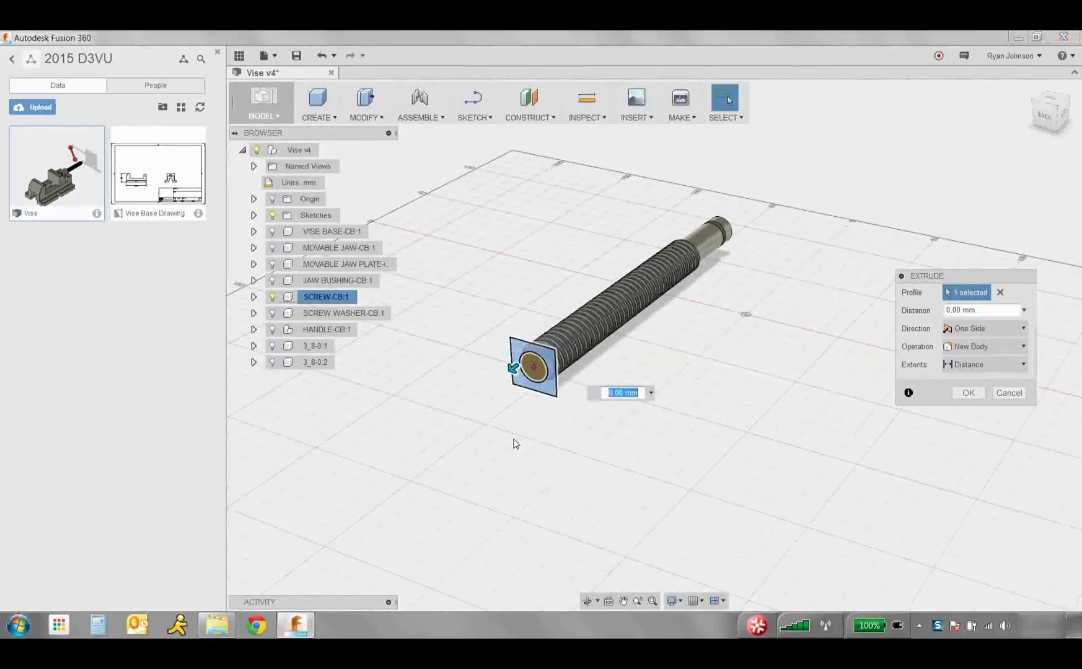
{"action": "left_click", "coordinate": [528, 378]}
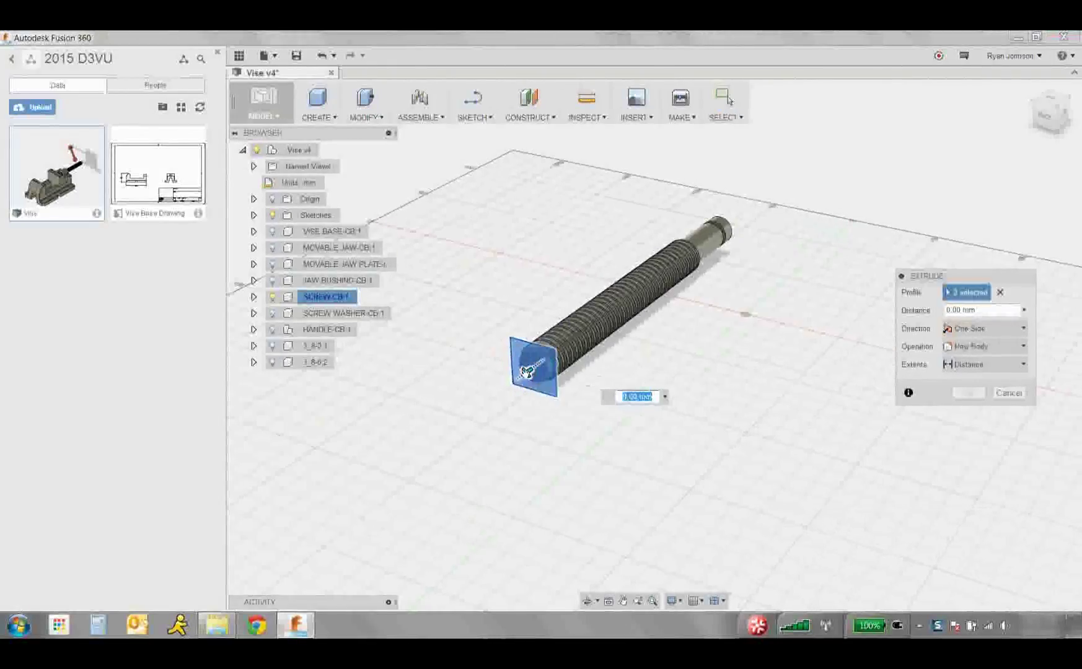
{"action": "left_click_drag", "start_coordinate": [526, 387], "coordinate": [505, 409]}
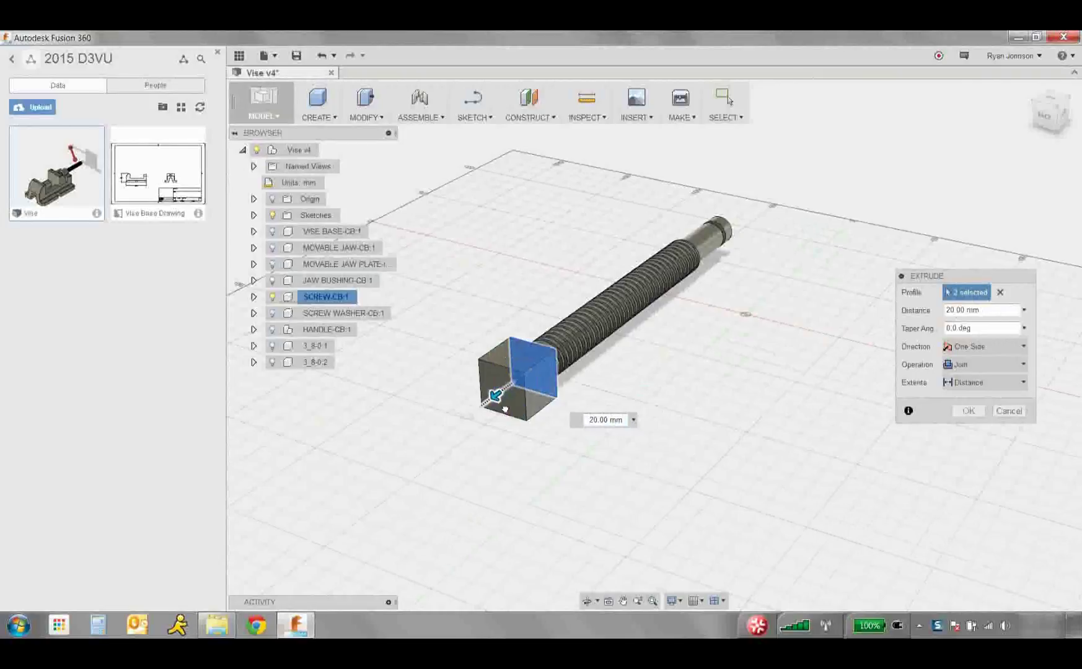
{"action": "scroll", "coordinate": [507, 395], "scroll_direction": "up", "scroll_amount": 5}
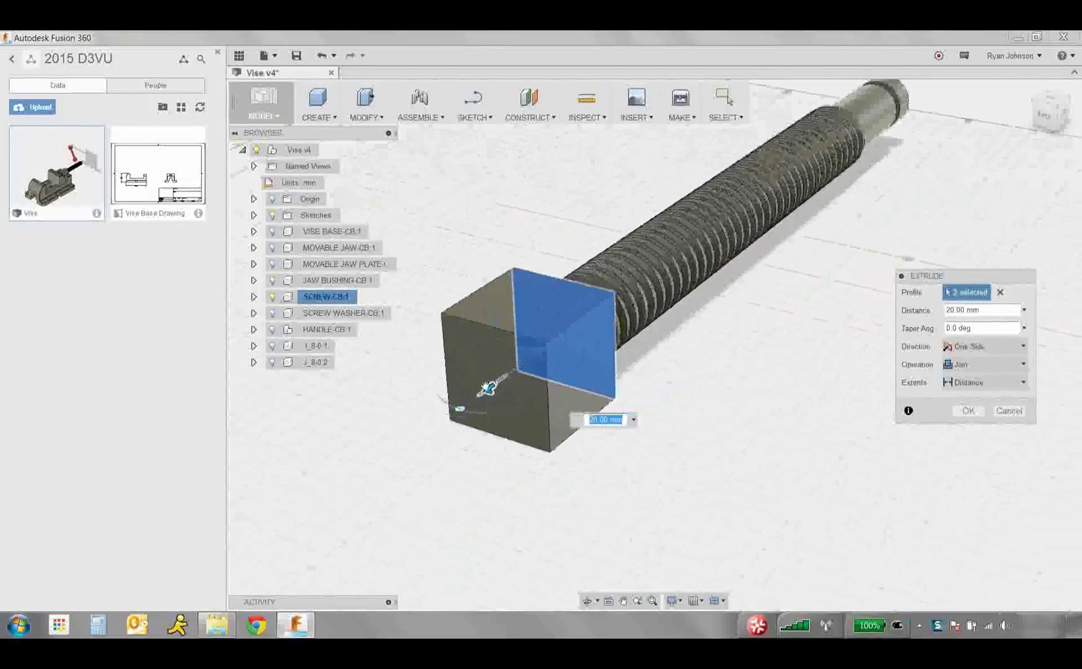
{"action": "mouse_move", "coordinate": [487, 391]}
{"action": "left_mouse_down"}
{"action": "mouse_move", "coordinate": [536, 356]}
{"action": "mouse_move", "coordinate": [488, 388]}
{"action": "left_mouse_up"}
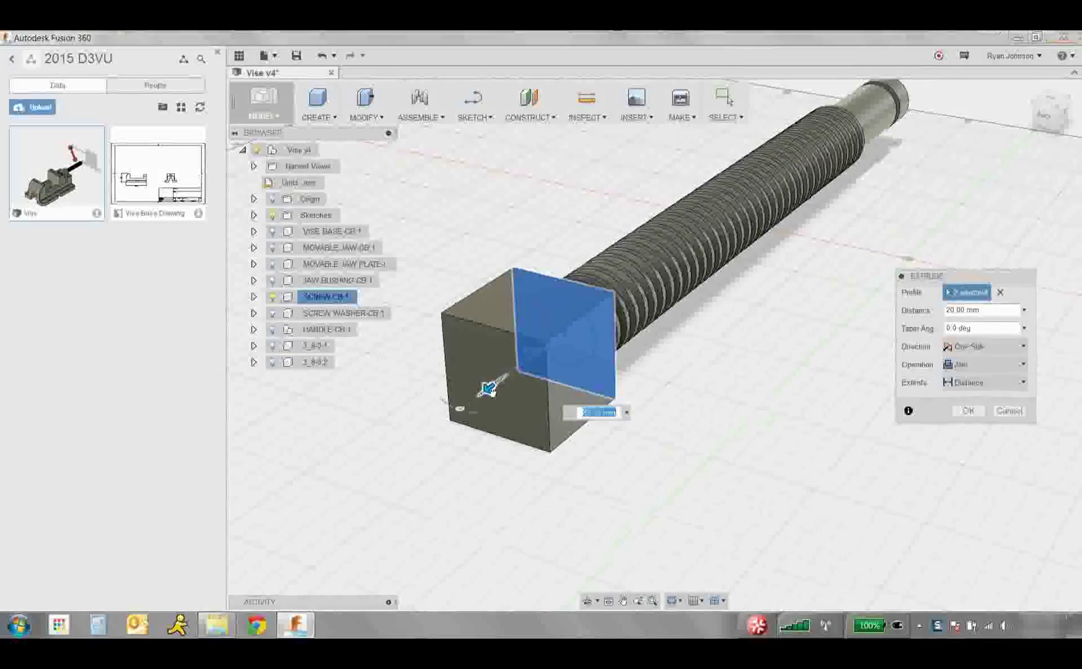
{"action": "left_click", "coordinate": [967, 411]}
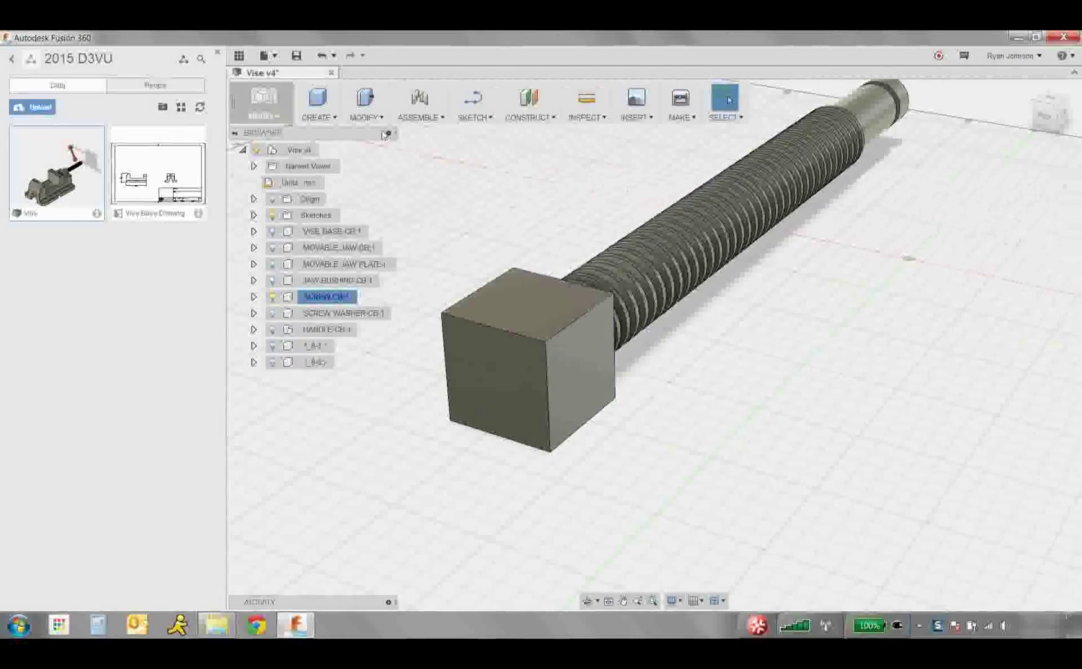
- Cut a simple 10 mm diameter hole down through the square block from the middle of its upper face
{"action": "left_click", "coordinate": [317, 112]}
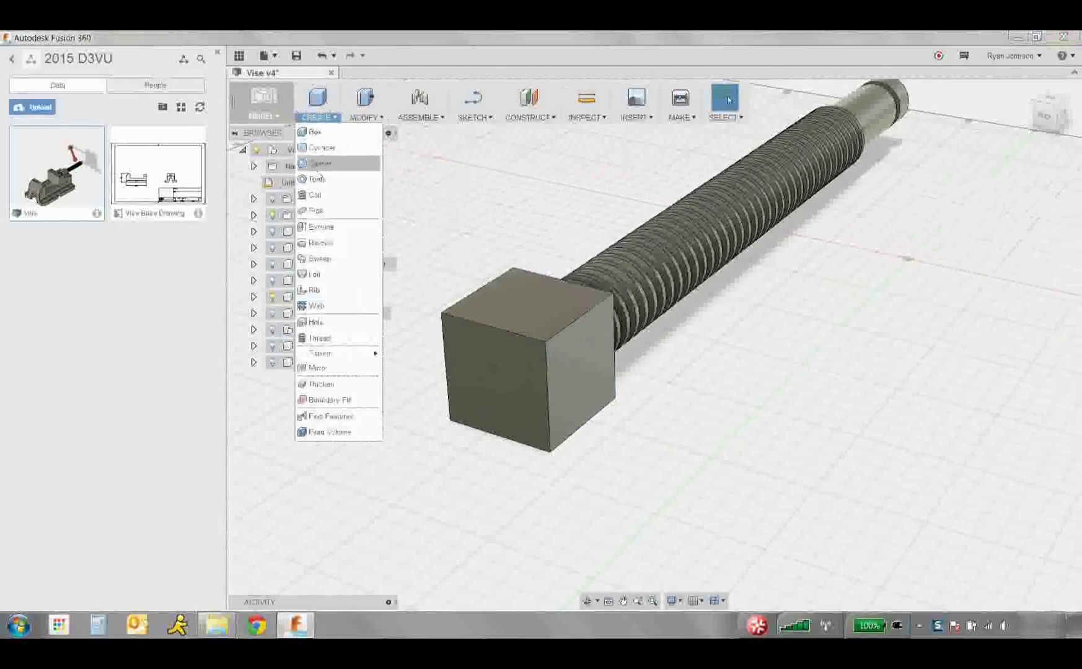
{"action": "left_click", "coordinate": [317, 322]}
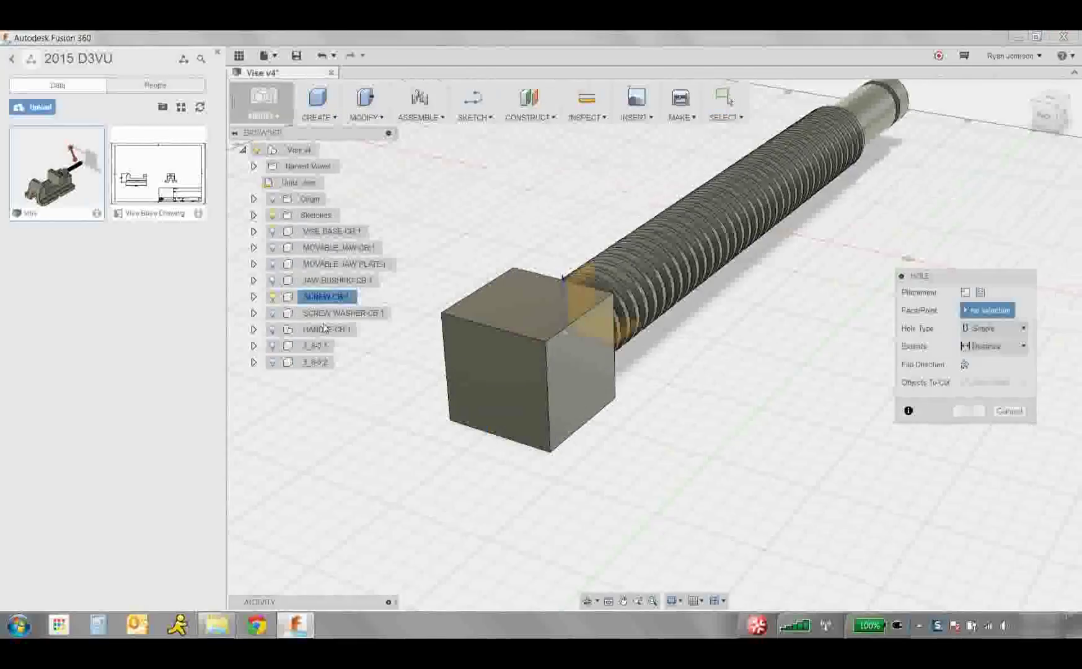
{"action": "left_click", "coordinate": [517, 304]}
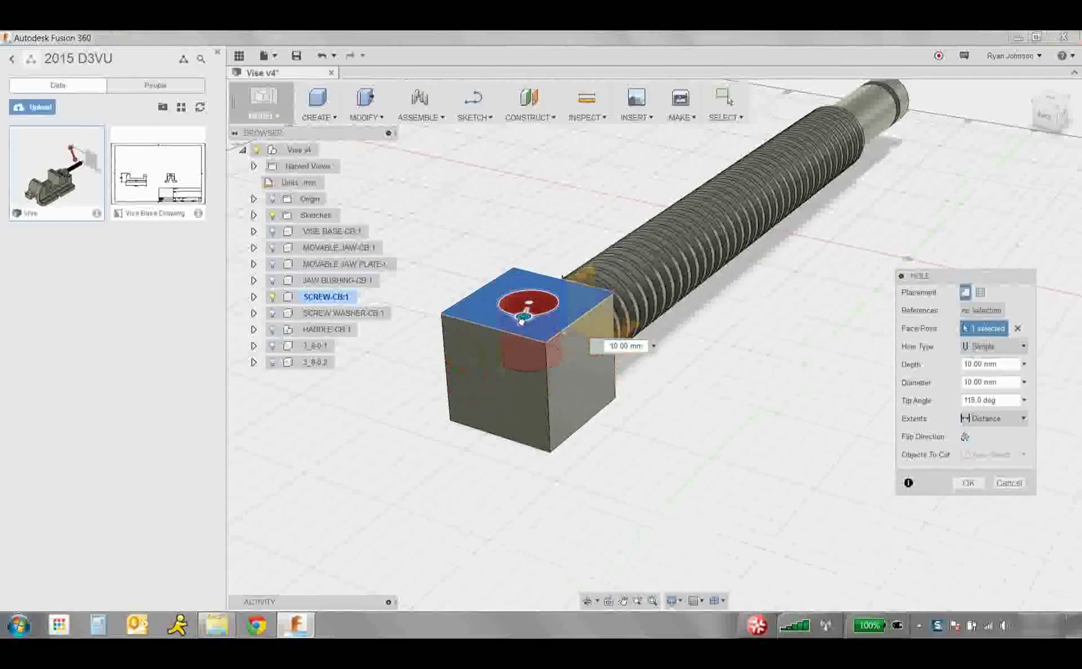
{"action": "left_click_drag", "start_coordinate": [501, 368], "coordinate": [509, 536]}
{"action": "left_click", "coordinate": [968, 483]}
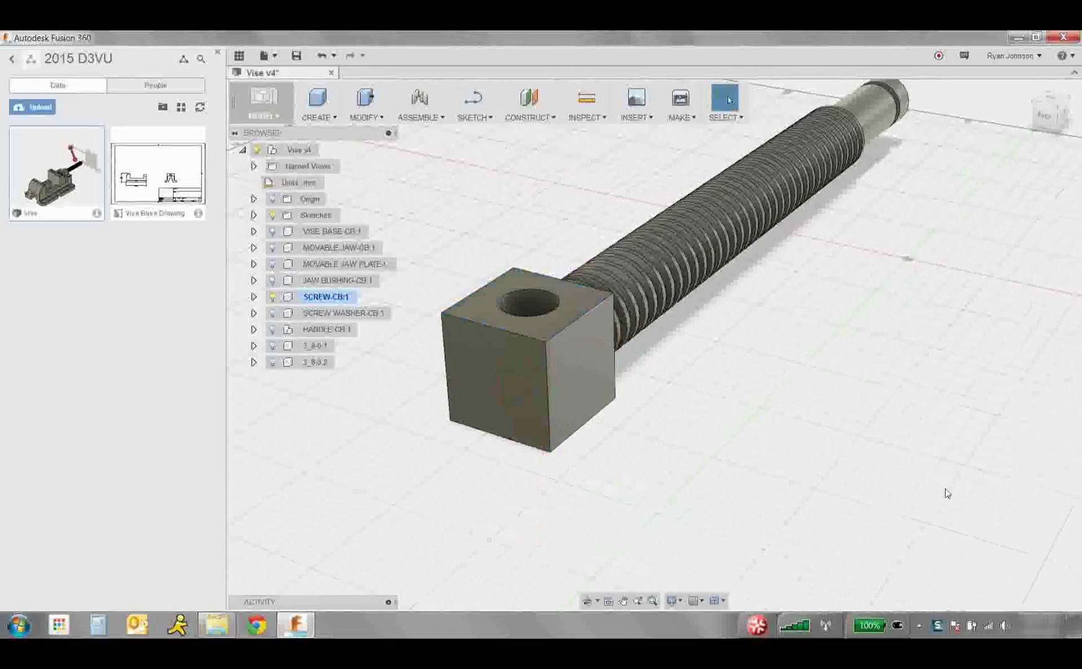
- Unisolate the screw to bring back the other components and reactivate the top-level Vise assembly
{"action": "middle_click_drag", "start_coordinate": [891, 482], "coordinate": [870, 473], "text": "shift"}
{"action": "scroll", "coordinate": [821, 462], "scroll_direction": "down", "scroll_amount": 5}
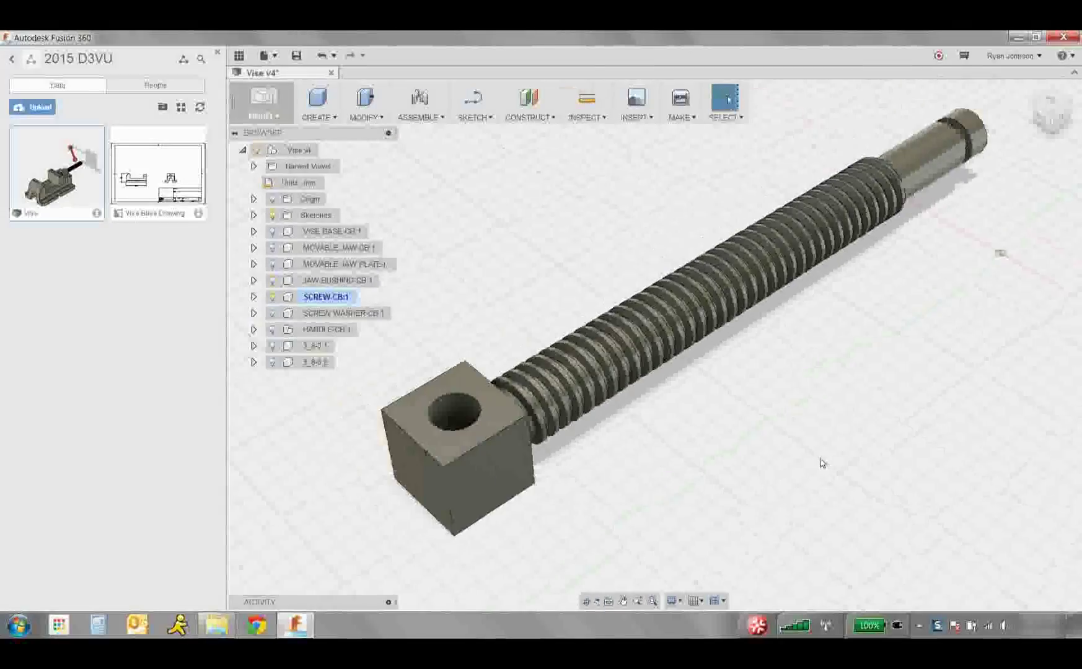
{"action": "right_click", "coordinate": [340, 297]}
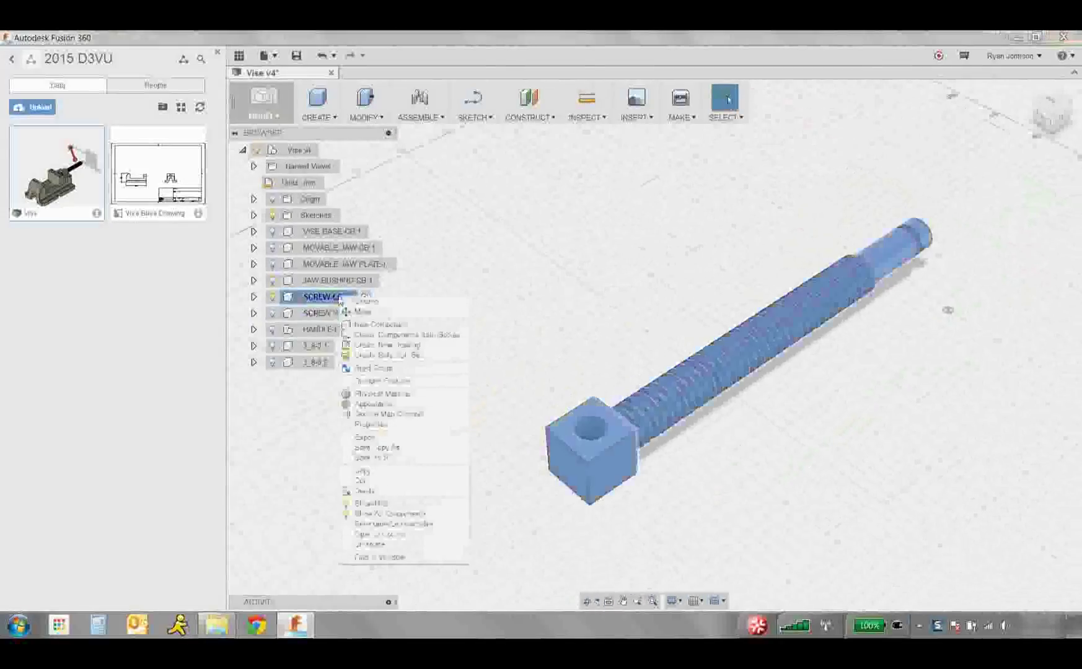
{"action": "left_click", "coordinate": [382, 547]}
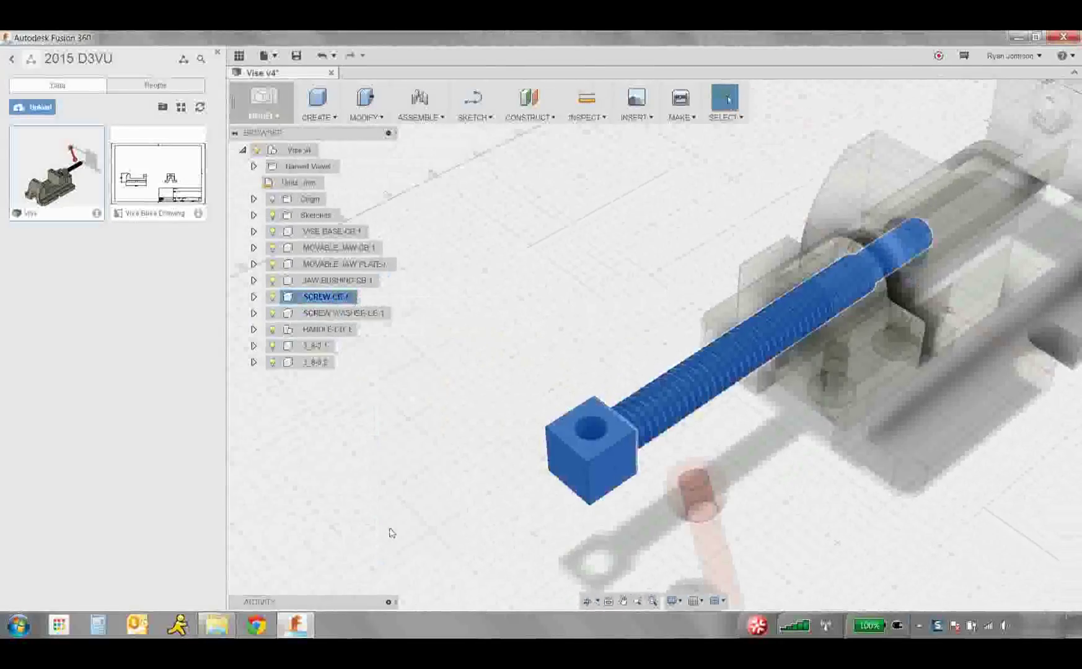
{"action": "left_click", "coordinate": [319, 150]}
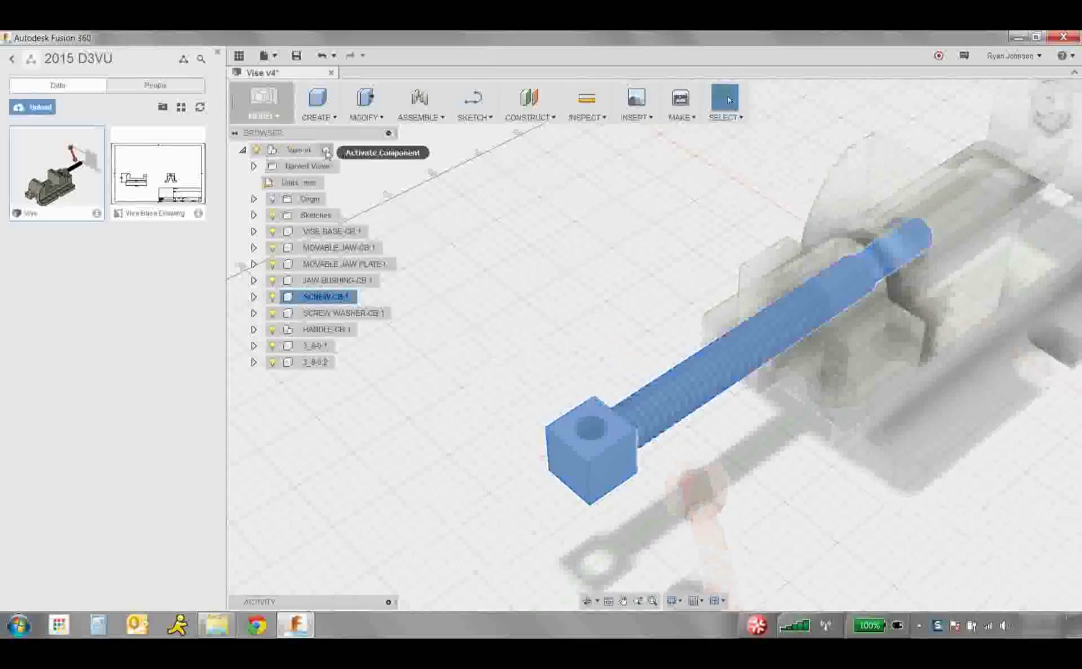
{"action": "scroll", "coordinate": [593, 305], "scroll_direction": "down", "scroll_amount": 4}
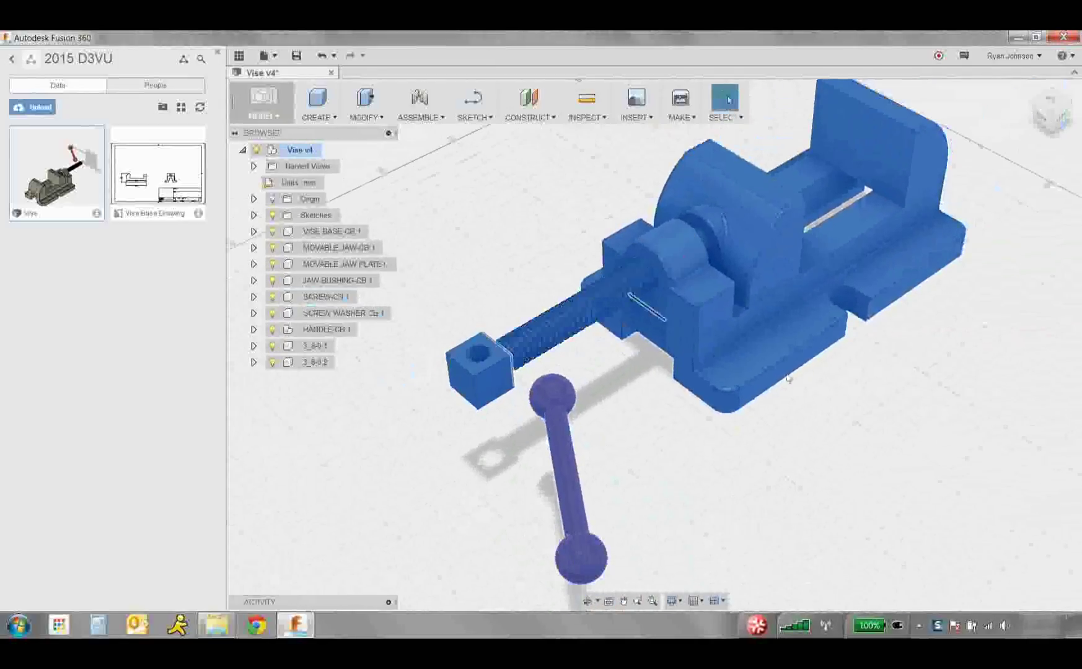
{"action": "middle_click_drag", "start_coordinate": [581, 293], "coordinate": [773, 440], "text": "shift"}
{"action": "left_click", "coordinate": [731, 515]}
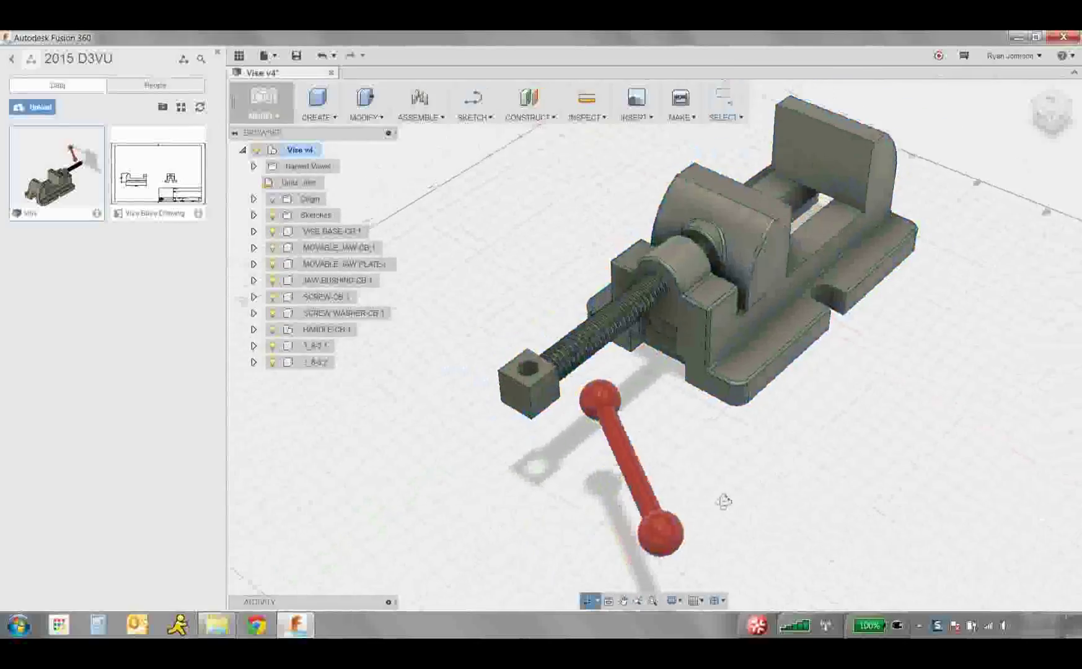
{"action": "middle_click_drag", "start_coordinate": [722, 502], "coordinate": [746, 502], "text": "shift"}
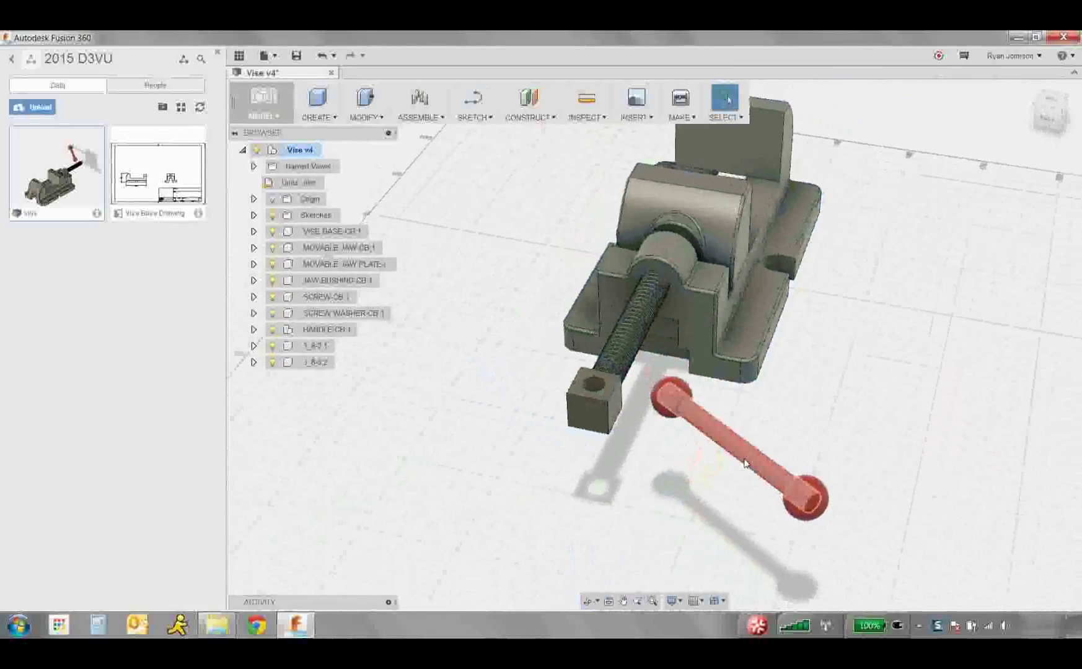
- Rigidly group the handle bar and both handle balls inside the handle subassembly, and reactivate the top-level Vise assembly
{"action": "left_click", "coordinate": [365, 330]}
{"action": "left_click", "coordinate": [254, 329]}
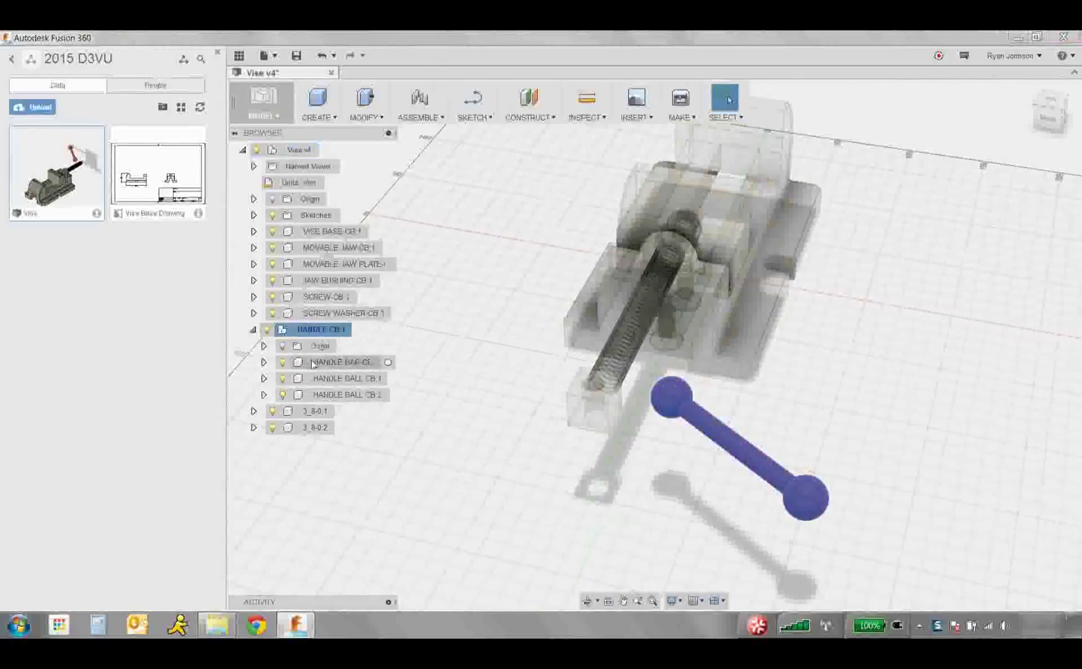
{"action": "left_click", "coordinate": [335, 362]}
{"action": "left_click", "coordinate": [318, 394], "text": "shift"}
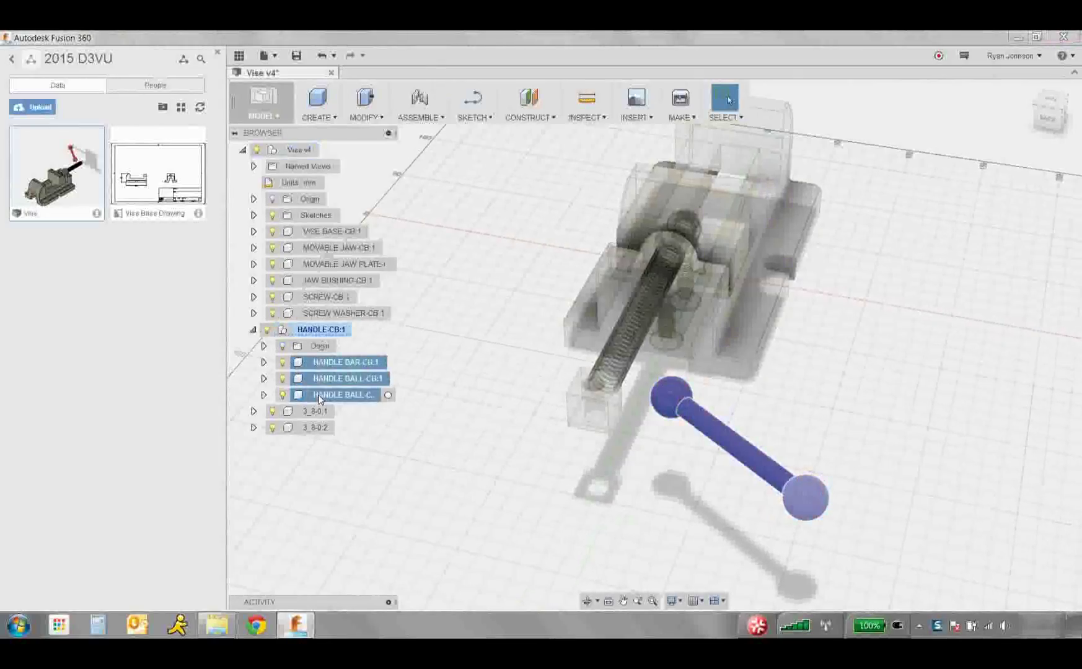
{"action": "right_click", "coordinate": [318, 395]}
{"action": "left_click", "coordinate": [364, 459]}
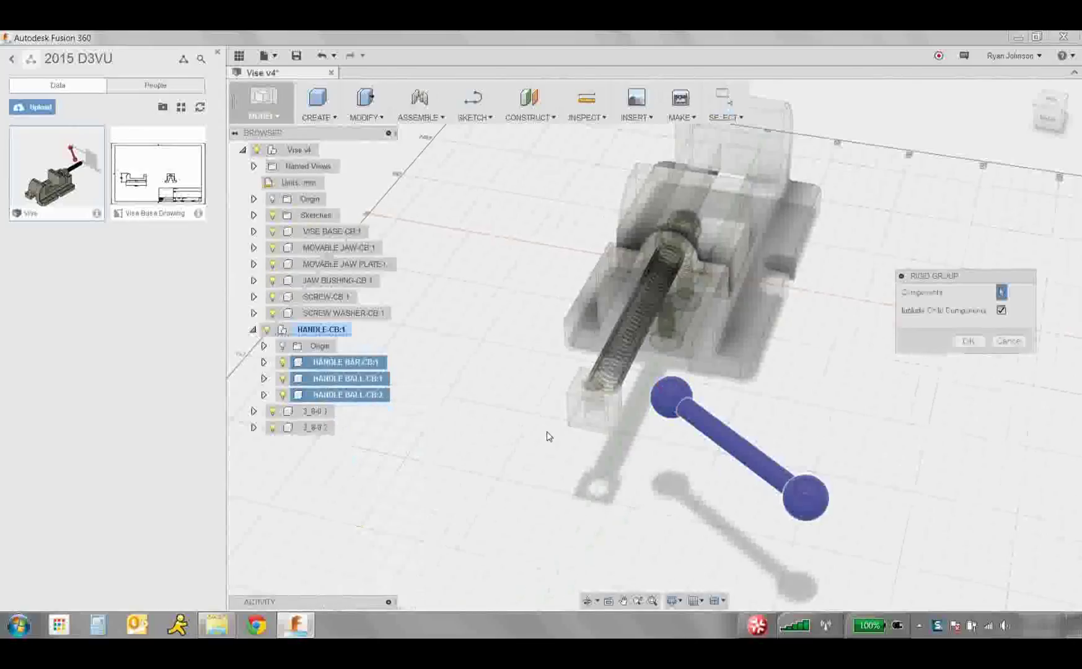
{"action": "left_click", "coordinate": [964, 340]}
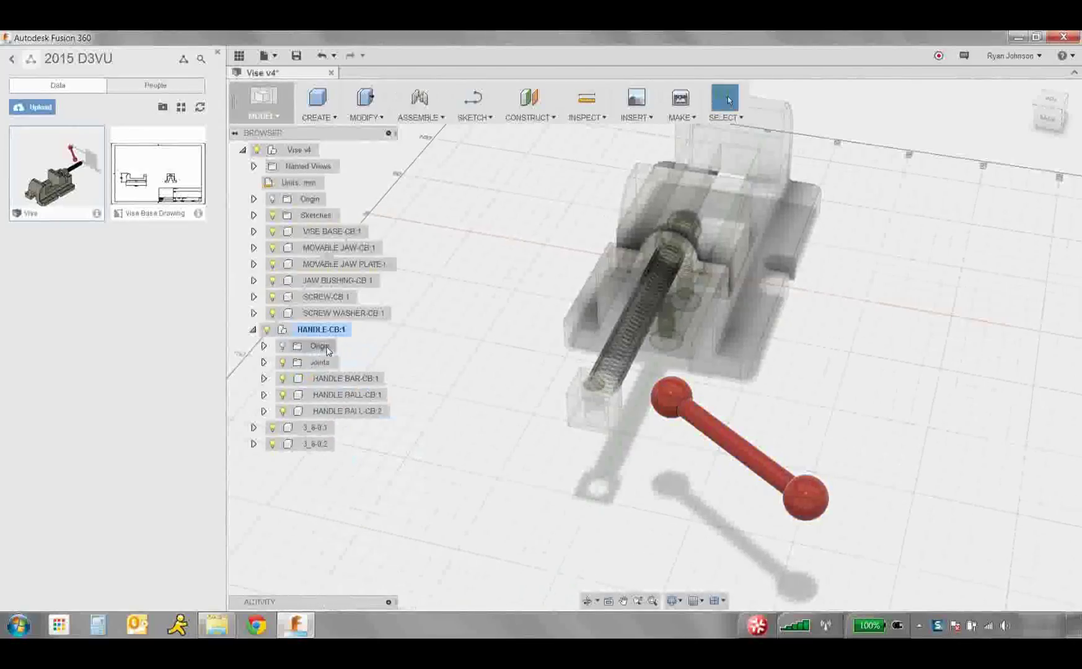
{"action": "left_click", "coordinate": [326, 152]}
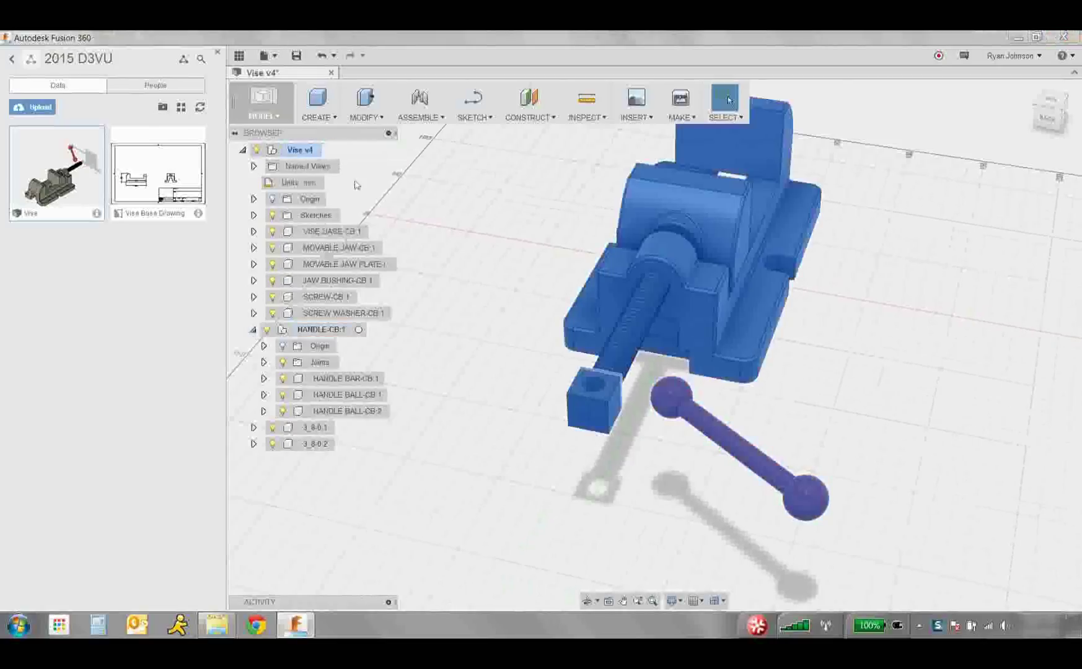
- Join the handle bar to the hole in the screw's square head with a revolute joint at 0 mm offset
{"action": "left_click", "coordinate": [426, 116]}
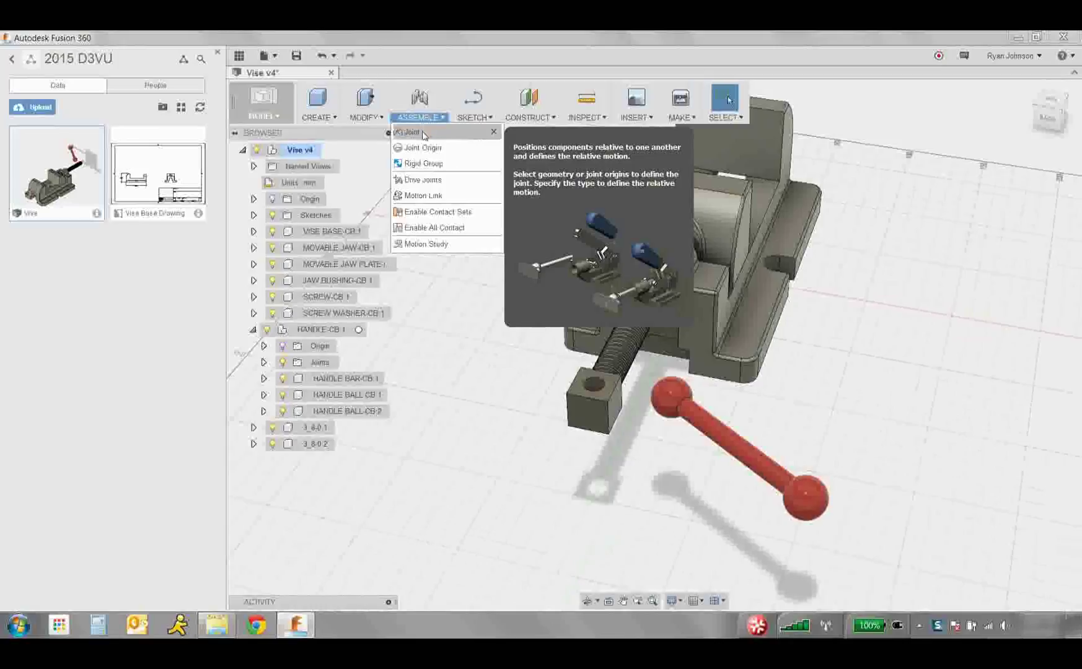
{"action": "left_click", "coordinate": [424, 133]}
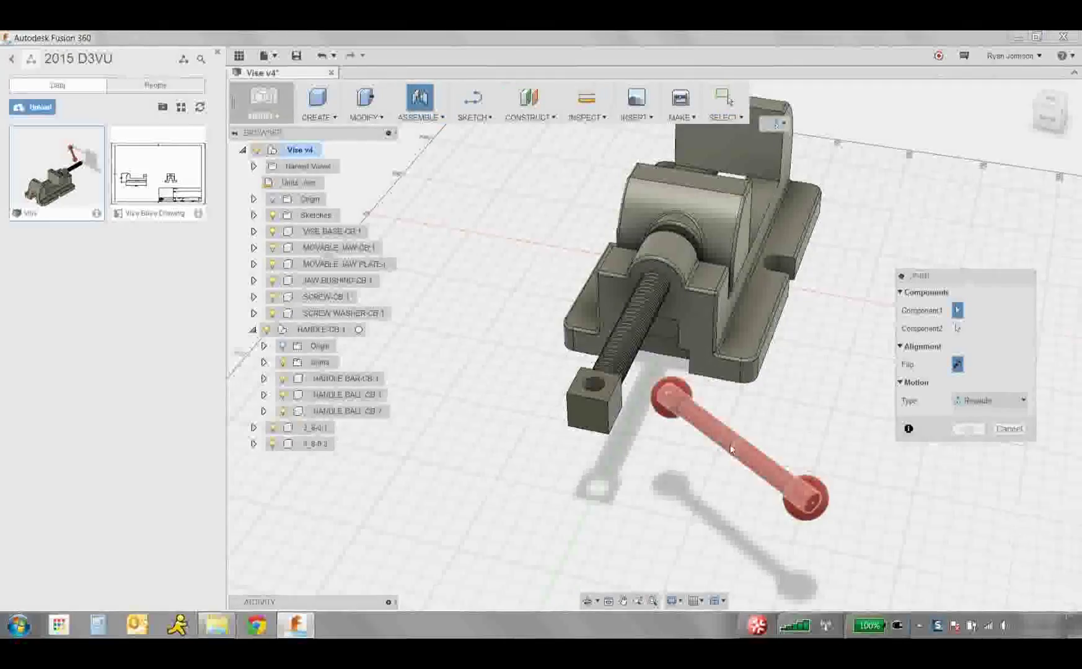
{"action": "left_click", "coordinate": [700, 417]}
{"action": "scroll", "coordinate": [663, 426], "scroll_direction": "up", "scroll_amount": 5}
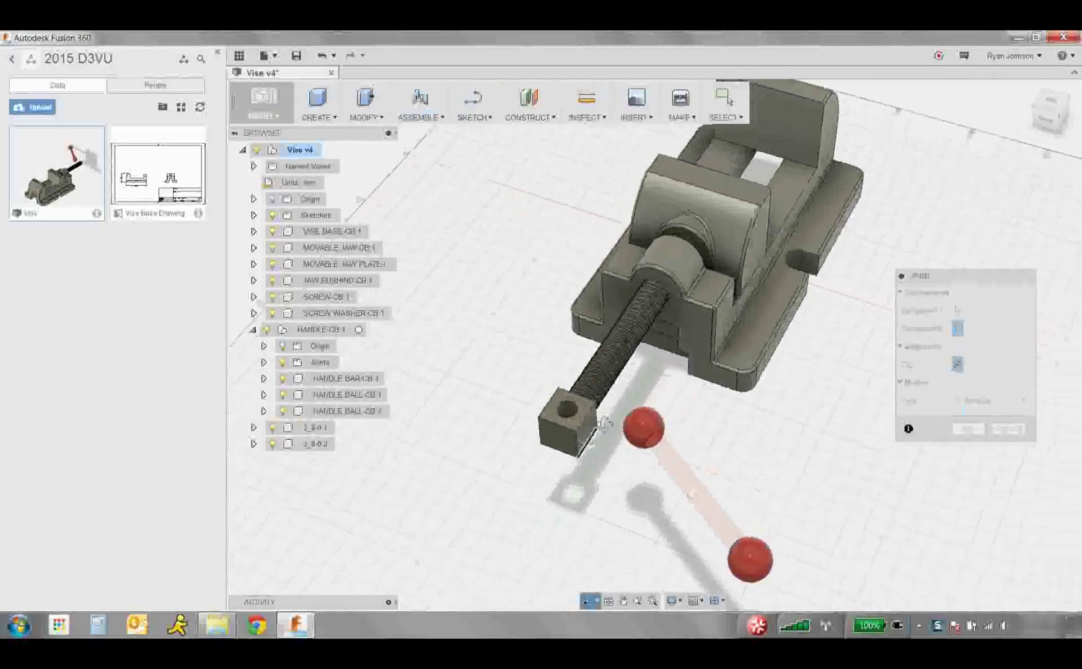
{"action": "scroll", "coordinate": [539, 431], "scroll_direction": "up", "scroll_amount": 2}
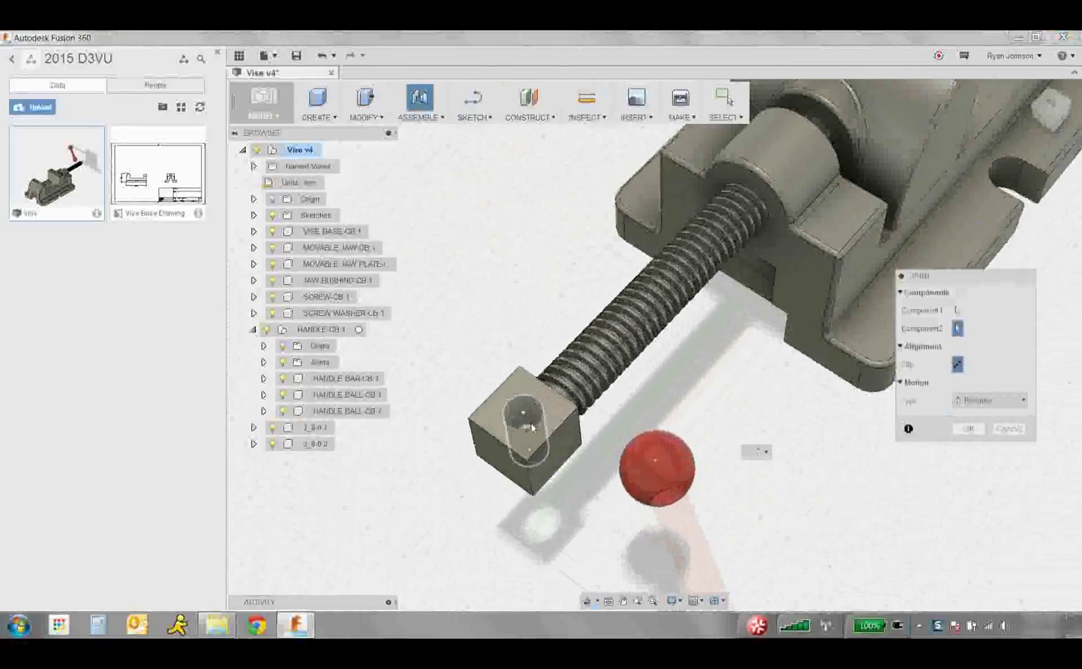
{"action": "scroll", "coordinate": [529, 424], "scroll_direction": "up", "scroll_amount": 3}
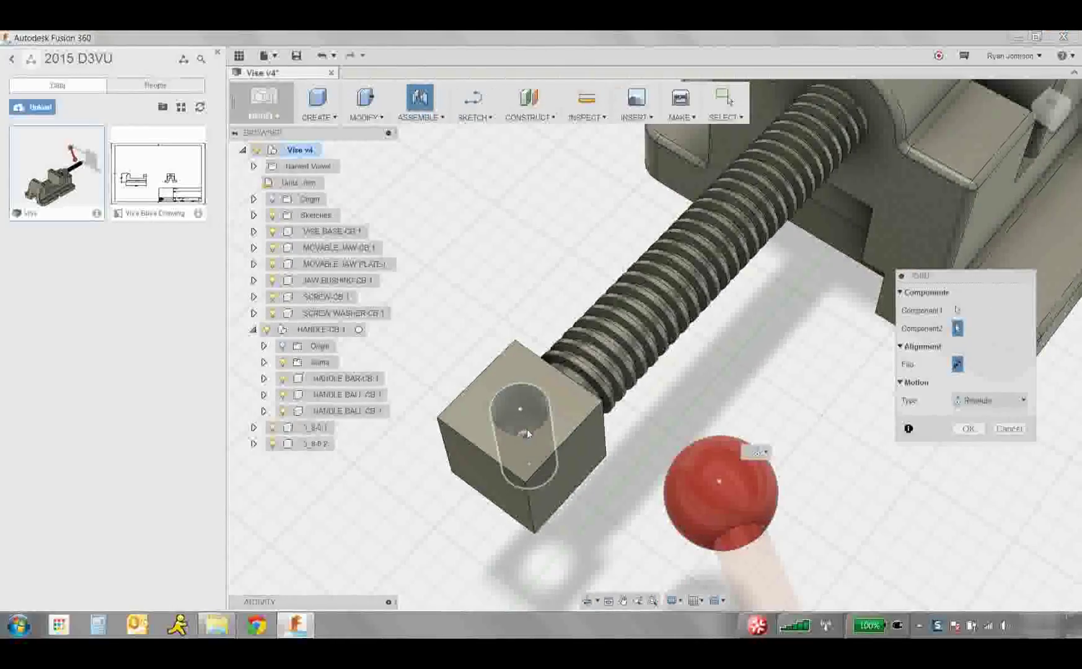
{"action": "left_click", "coordinate": [526, 429]}
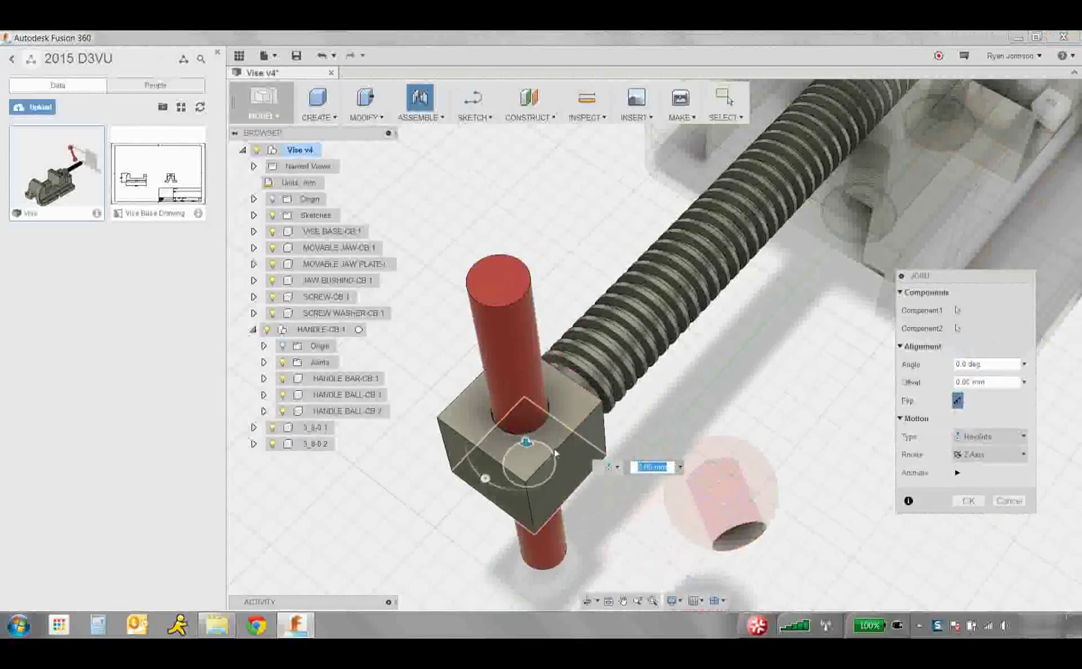
{"action": "left_click", "coordinate": [966, 501]}
- Hide the whole handle subassembly
{"action": "scroll", "coordinate": [778, 497], "scroll_direction": "down", "scroll_amount": 5}
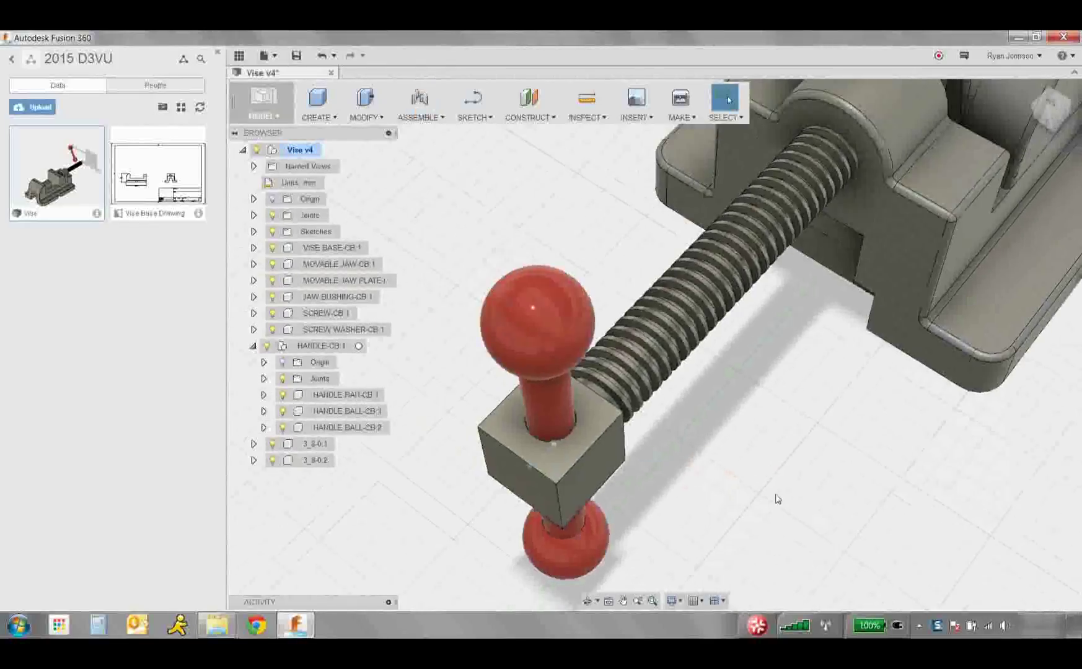
{"action": "middle_click_drag", "start_coordinate": [767, 482], "coordinate": [652, 422], "text": "shift"}
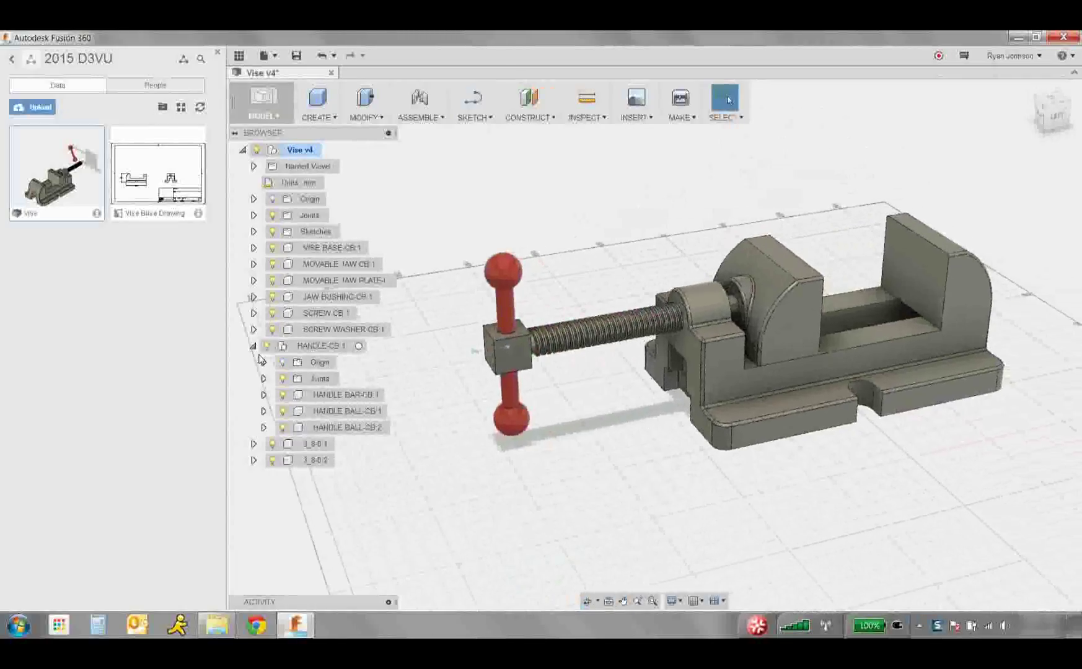
{"action": "left_click", "coordinate": [292, 346]}
{"action": "key", "text": "v"}
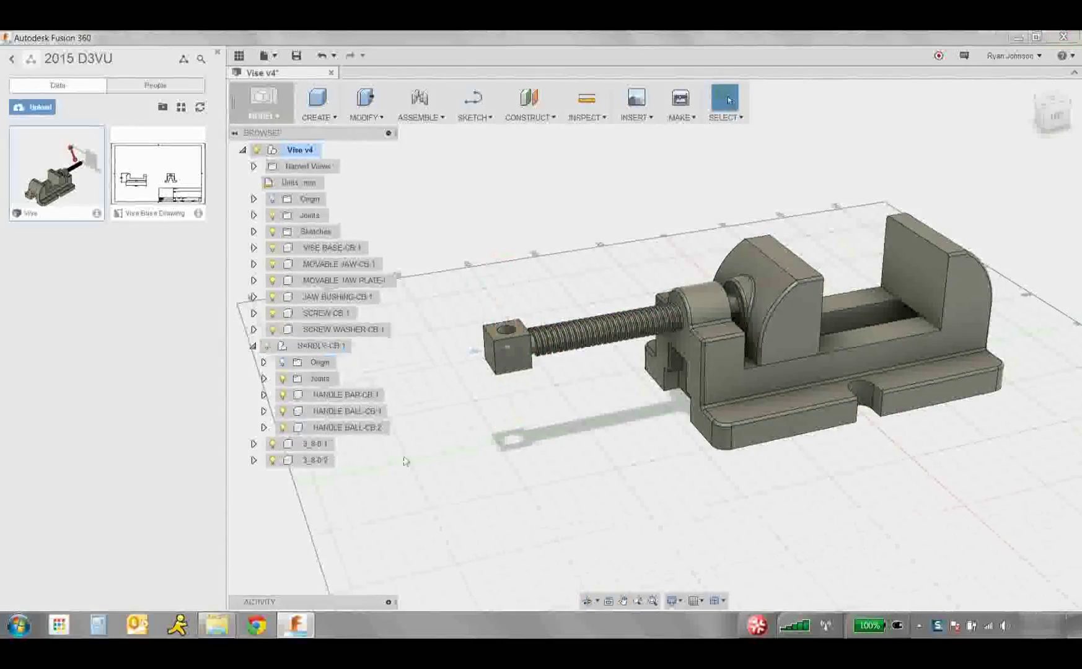
- In the Sculpt workspace, draw a T-spline cylinder about 110 mm tall from the ground plane up through the screw head's hole
{"action": "left_click", "coordinate": [269, 110]}
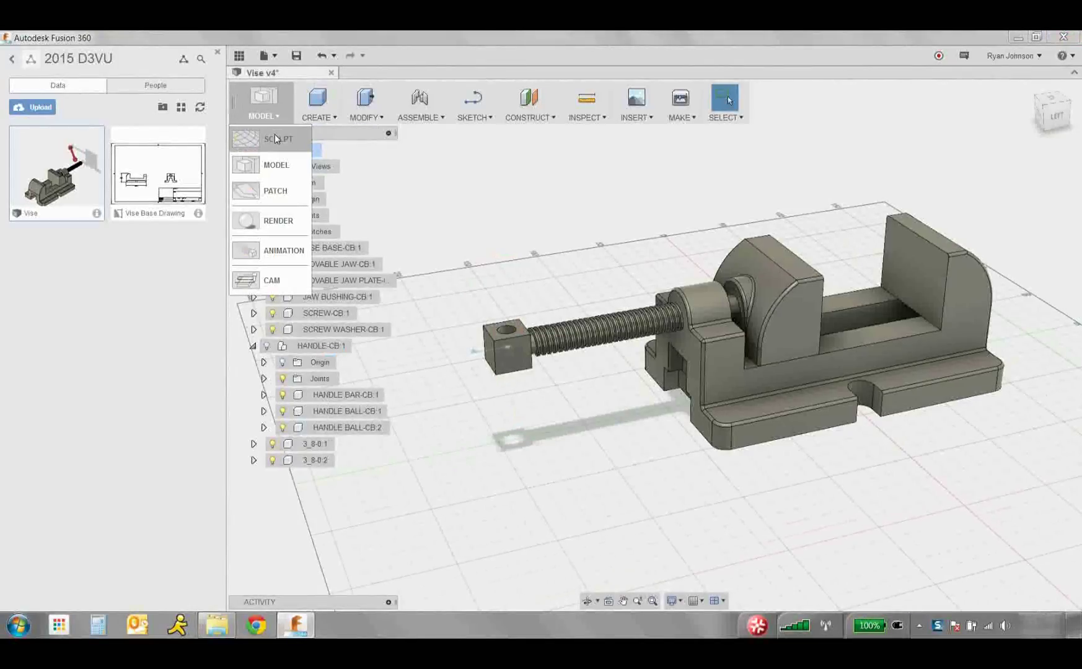
{"action": "left_click", "coordinate": [275, 135]}
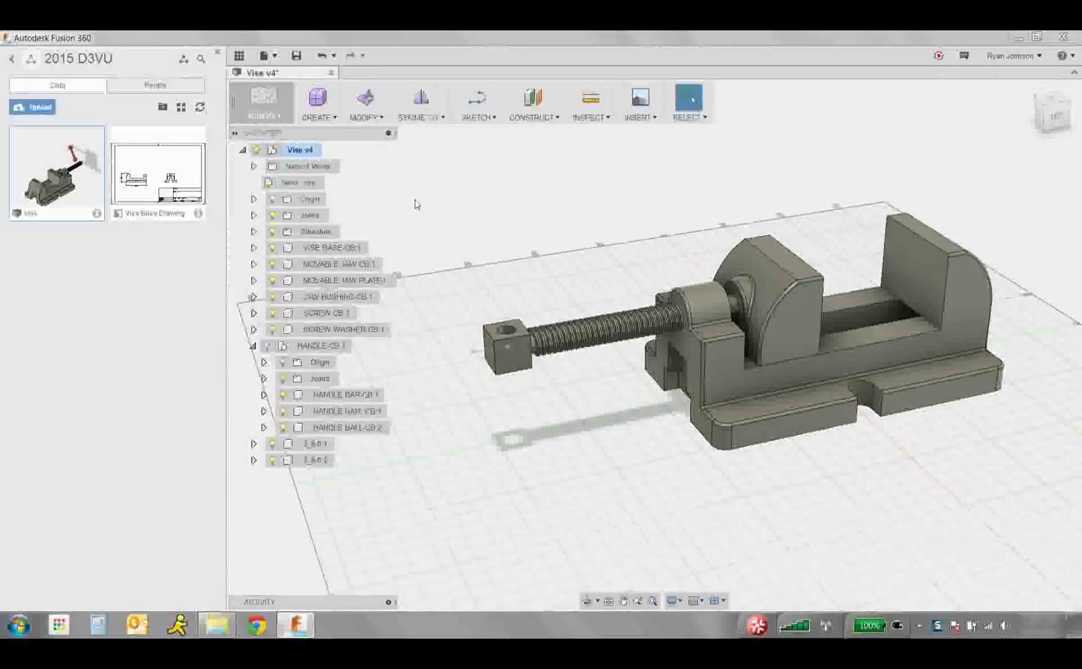
{"action": "left_click", "coordinate": [330, 119]}
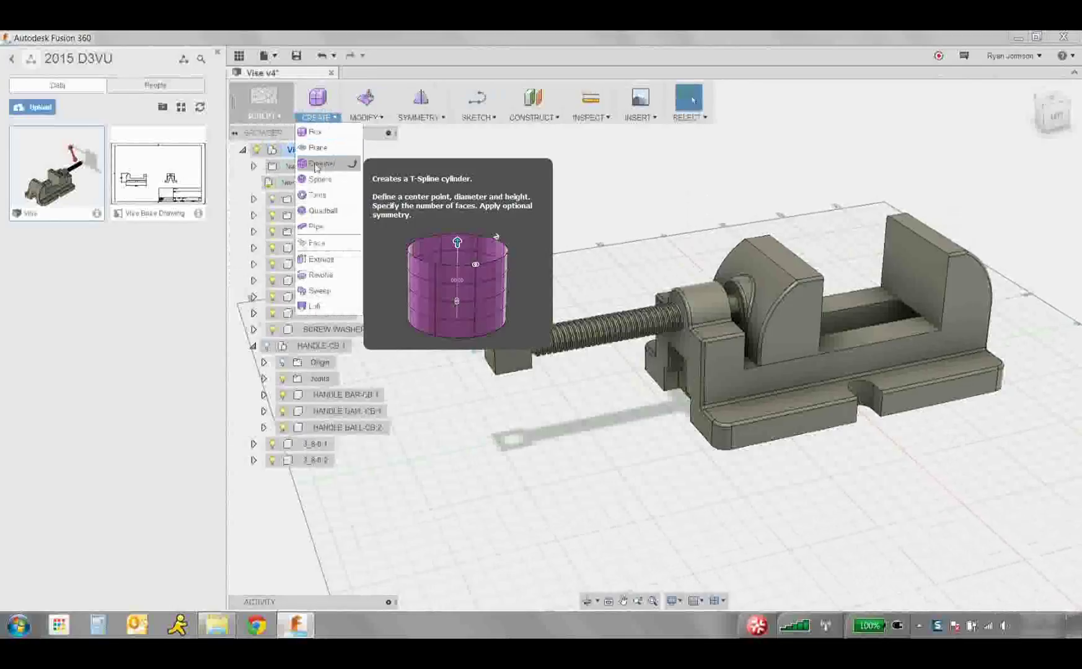
{"action": "left_click", "coordinate": [319, 163]}
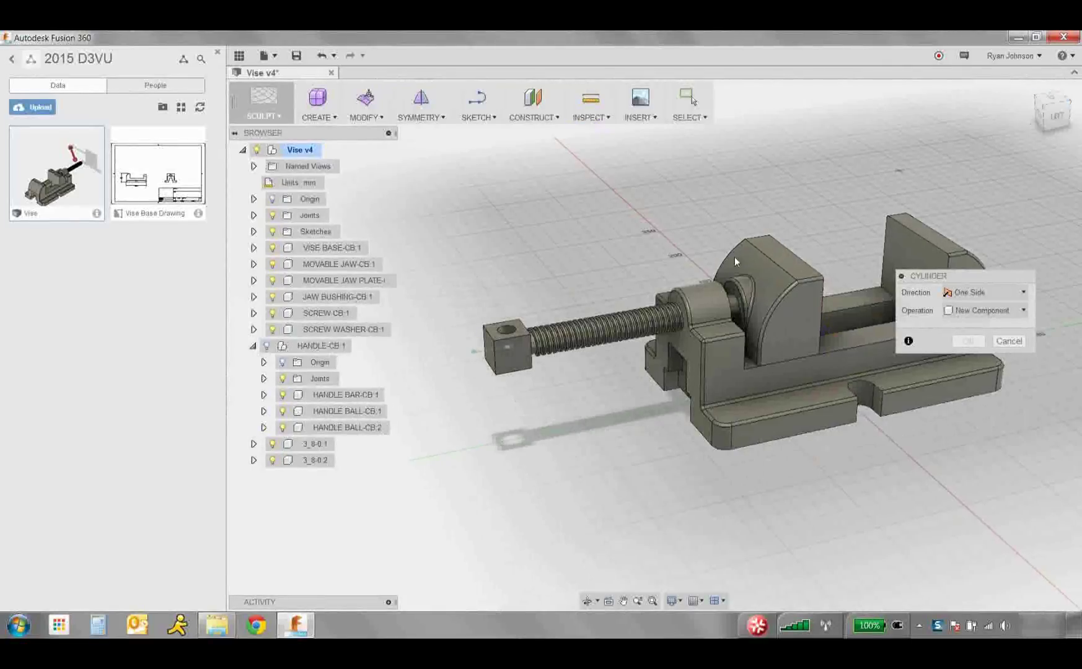
{"action": "left_click", "coordinate": [510, 440]}
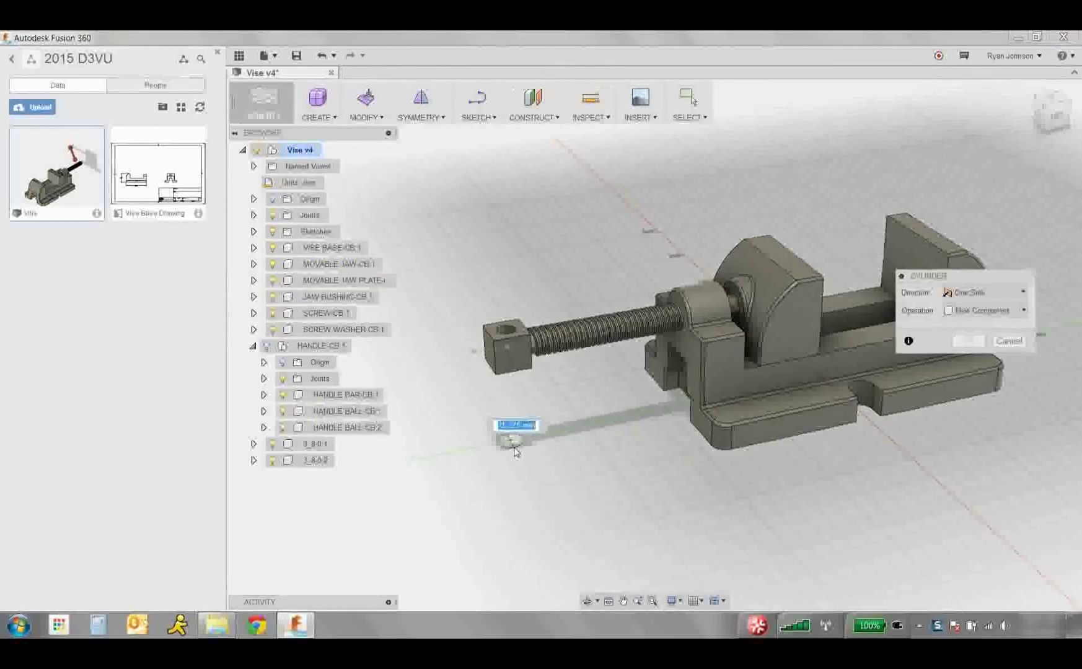
{"action": "left_click", "coordinate": [513, 445]}
{"action": "left_click_drag", "start_coordinate": [508, 415], "coordinate": [498, 245]}
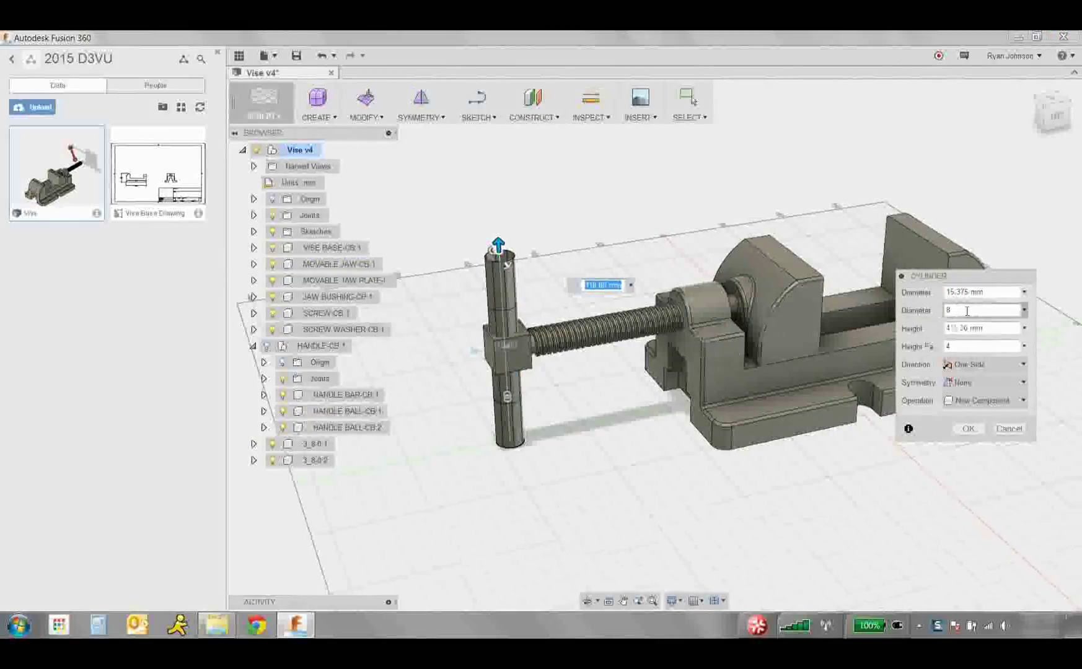
- Set the cylinder to 8 height faces, 100 mm height and 14 mm diameter, and create it as a new component
{"action": "left_click", "coordinate": [986, 347]}
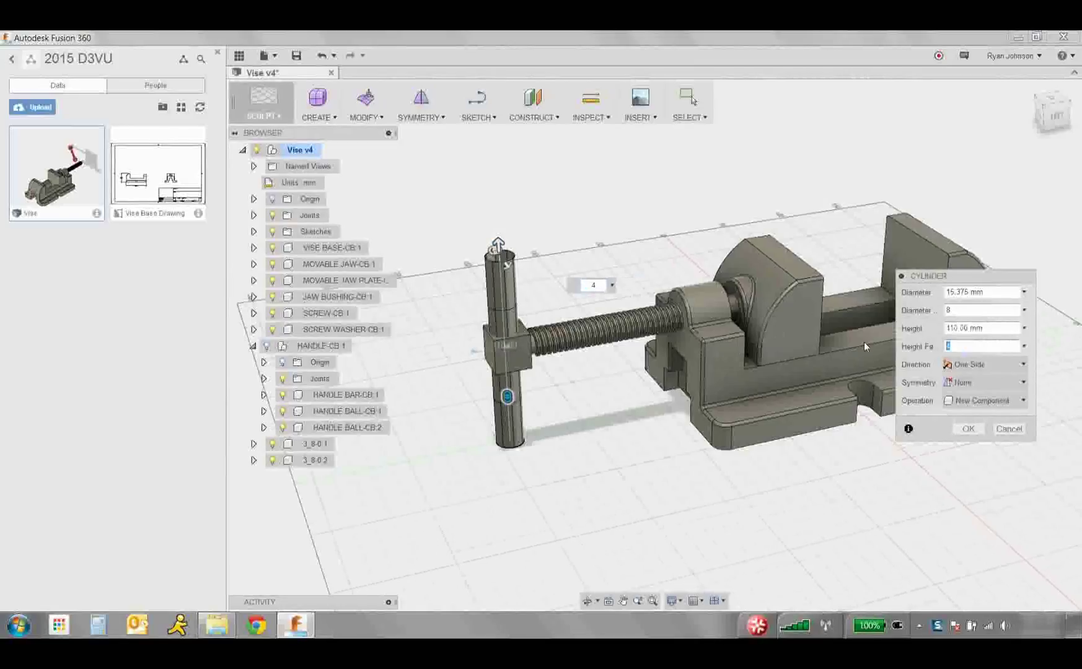
{"action": "type", "text": "8"}
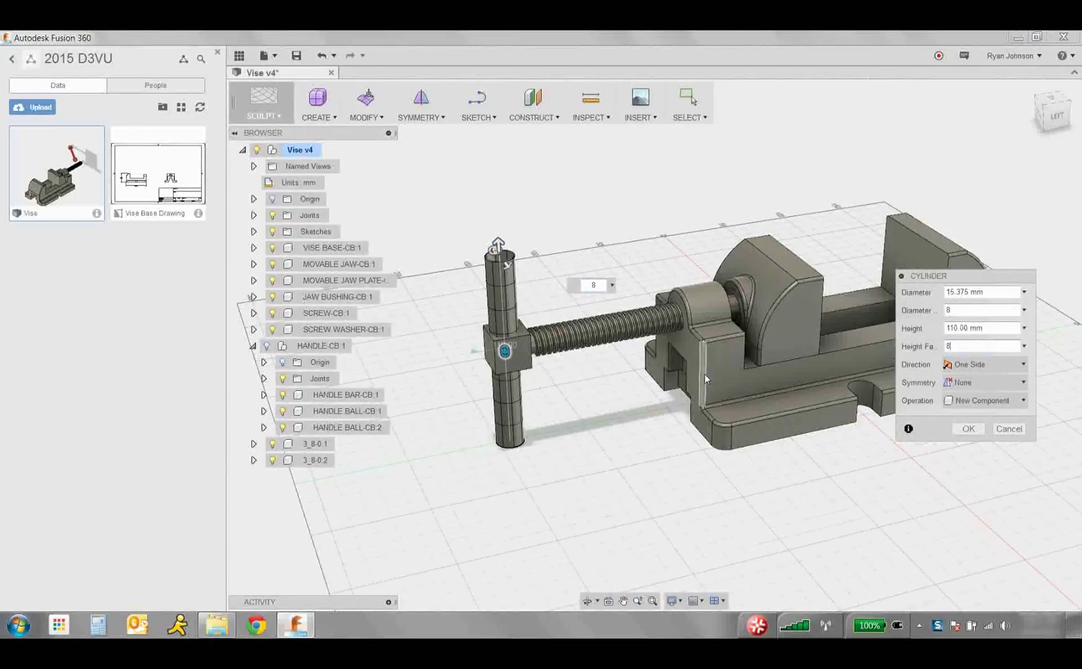
{"action": "key", "text": "shift+Tab"}
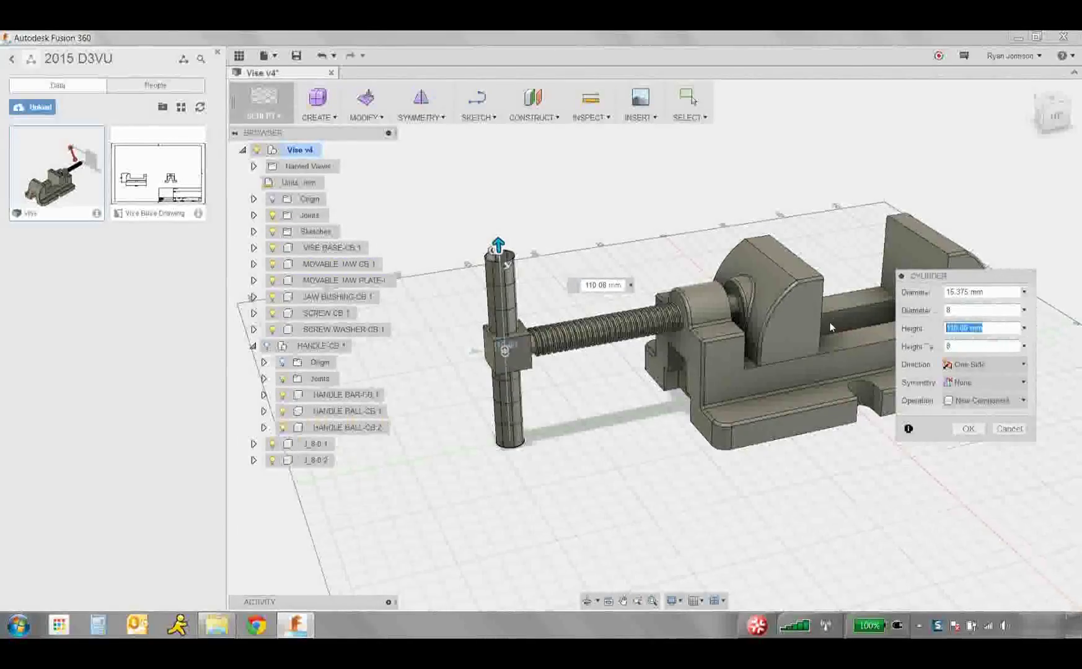
{"action": "type", "text": "100"}
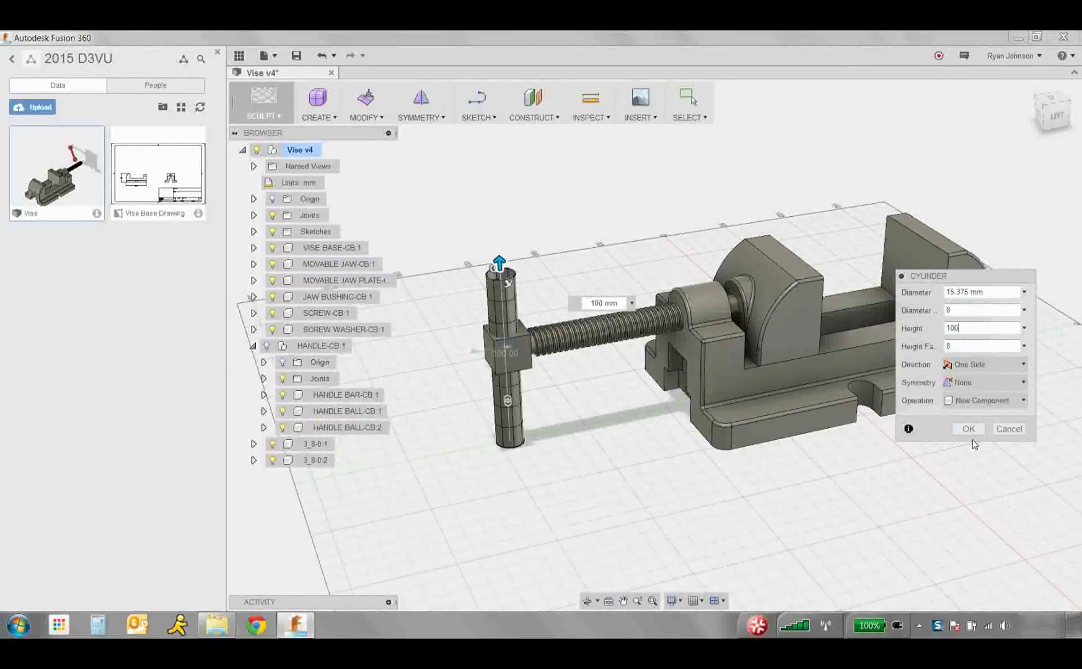
{"action": "key", "text": "shift+Tab"}
{"action": "key", "text": "shift+Tab"}
{"action": "type", "text": "11"}
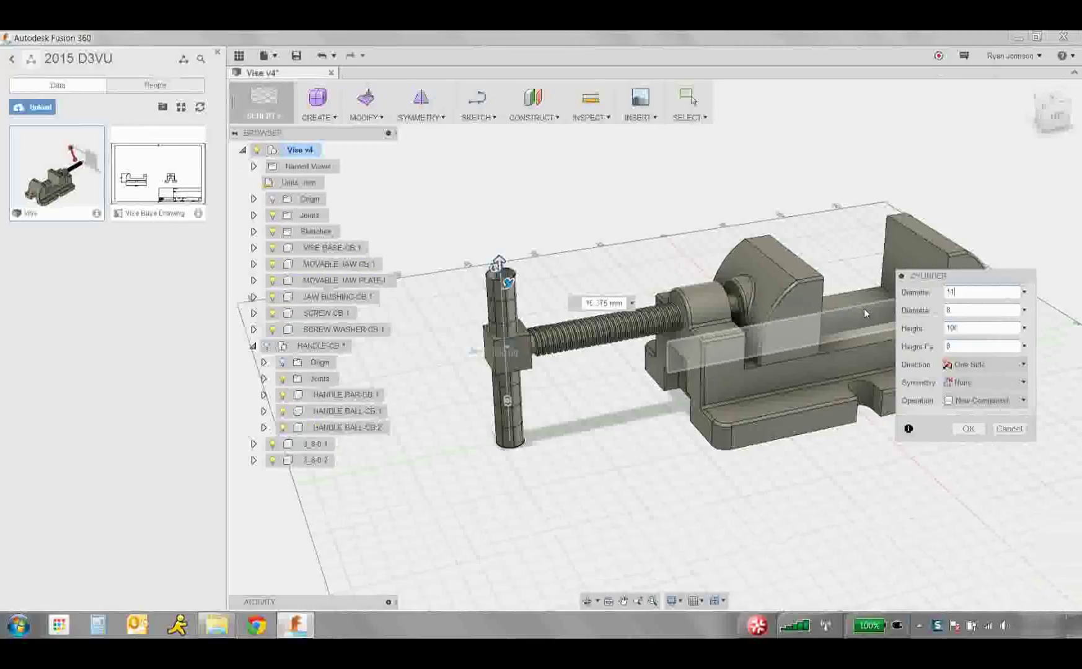
{"action": "type", "text": "4"}
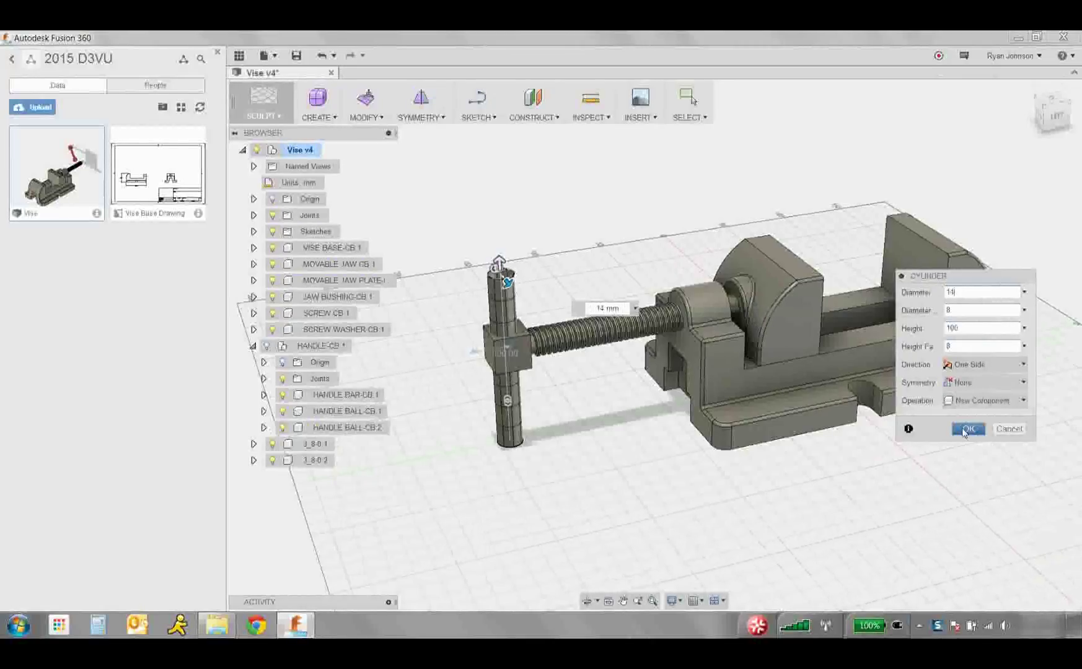
{"action": "left_click", "coordinate": [967, 429]}
- Rename the new cylinder component "formed handle"
{"action": "scroll", "coordinate": [504, 283], "scroll_direction": "up", "scroll_amount": 2}
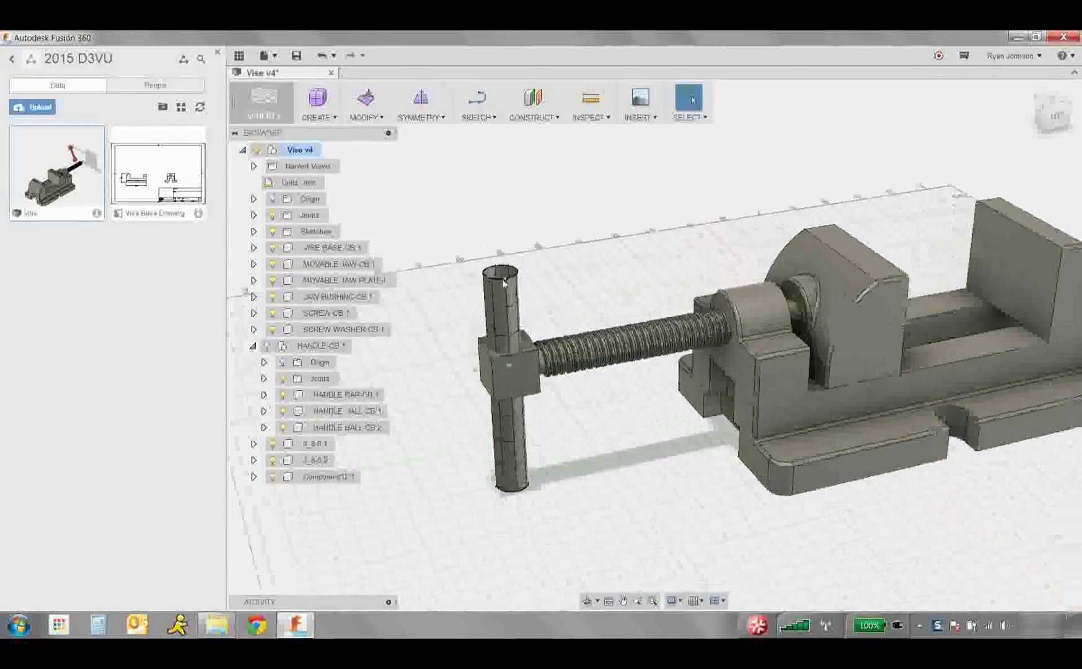
{"action": "scroll", "coordinate": [504, 283], "scroll_direction": "up", "scroll_amount": 2}
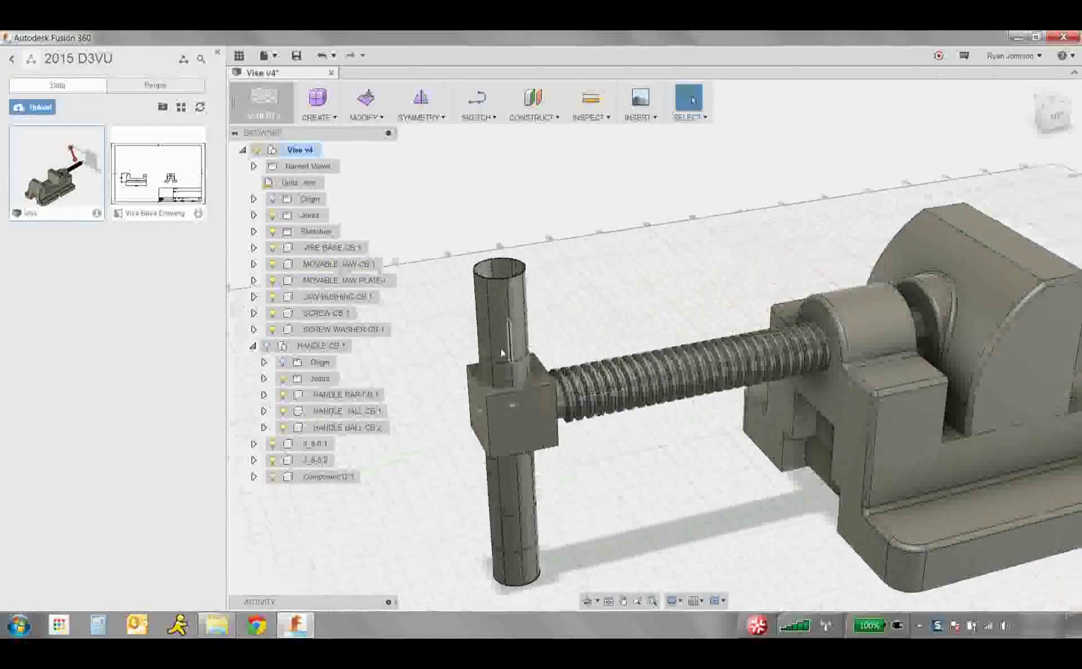
{"action": "double_click", "coordinate": [311, 477]}
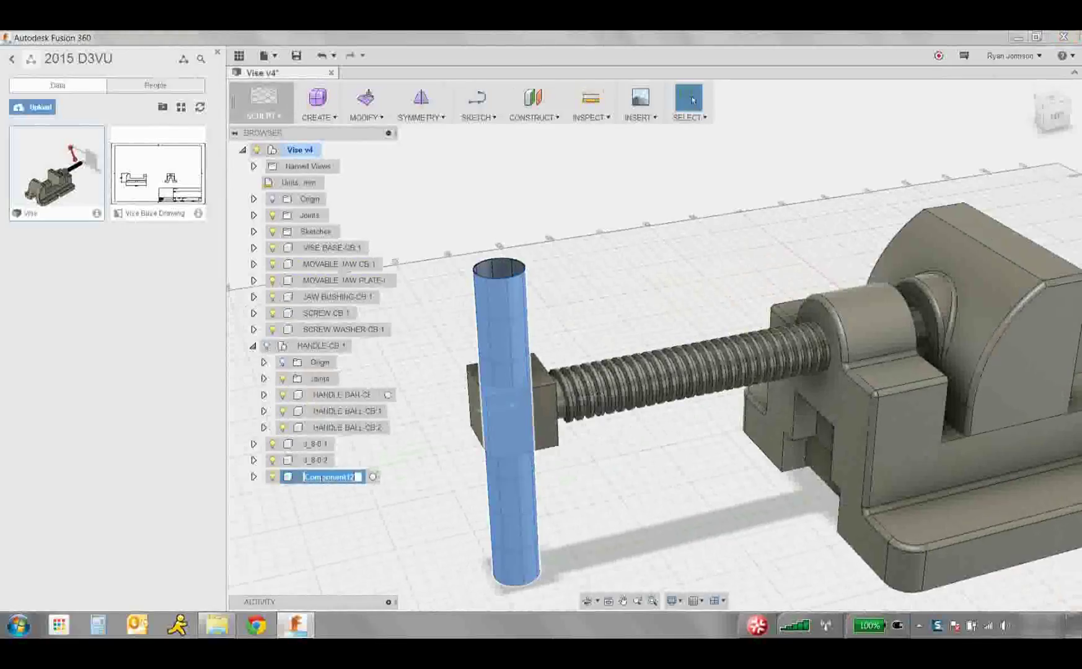
{"action": "type", "text": "formed"}
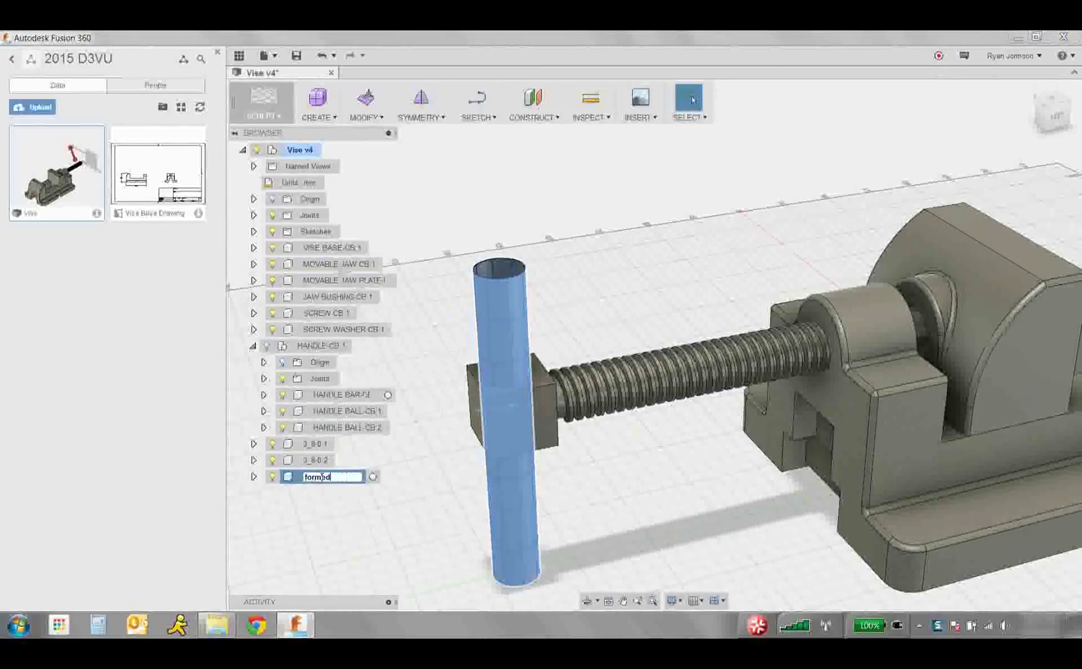
{"action": "type", "text": " handle"}
{"action": "key", "text": "Return"}
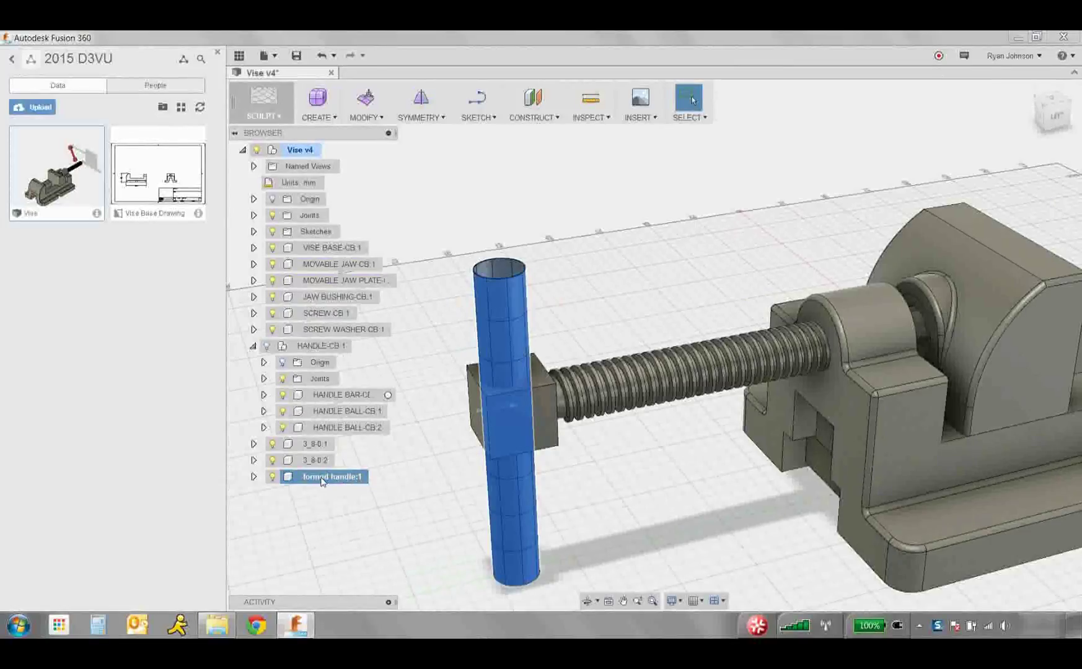
- Isolate the formed handle component and clear the selection
{"action": "right_click", "coordinate": [306, 484]}
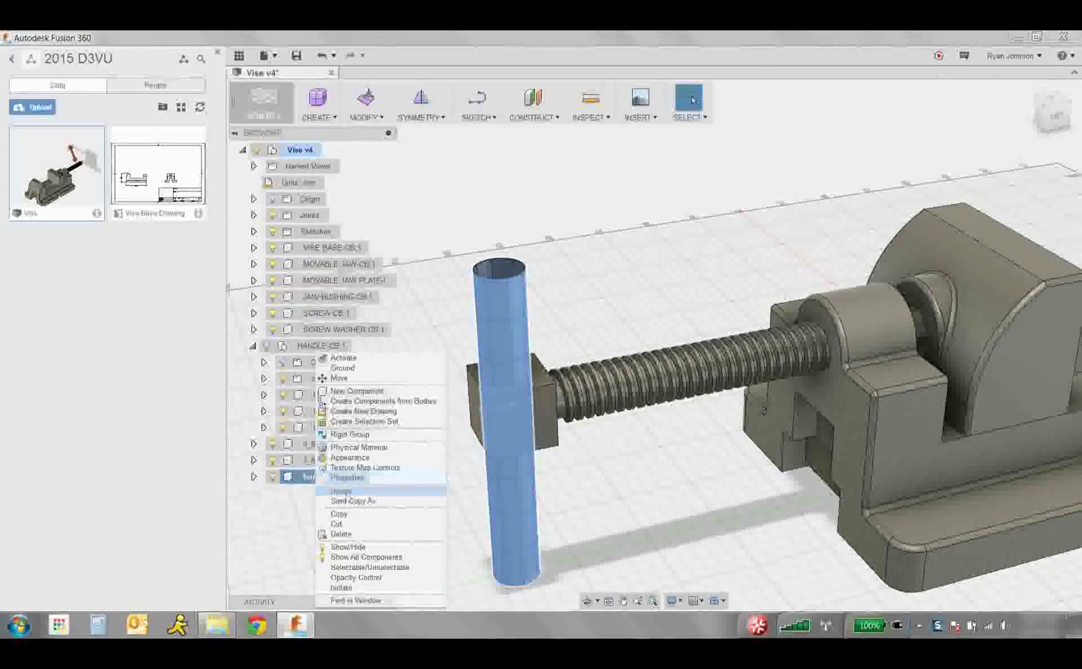
{"action": "left_click", "coordinate": [357, 589]}
{"action": "middle_click_drag", "start_coordinate": [592, 486], "coordinate": [677, 382], "text": "shift"}
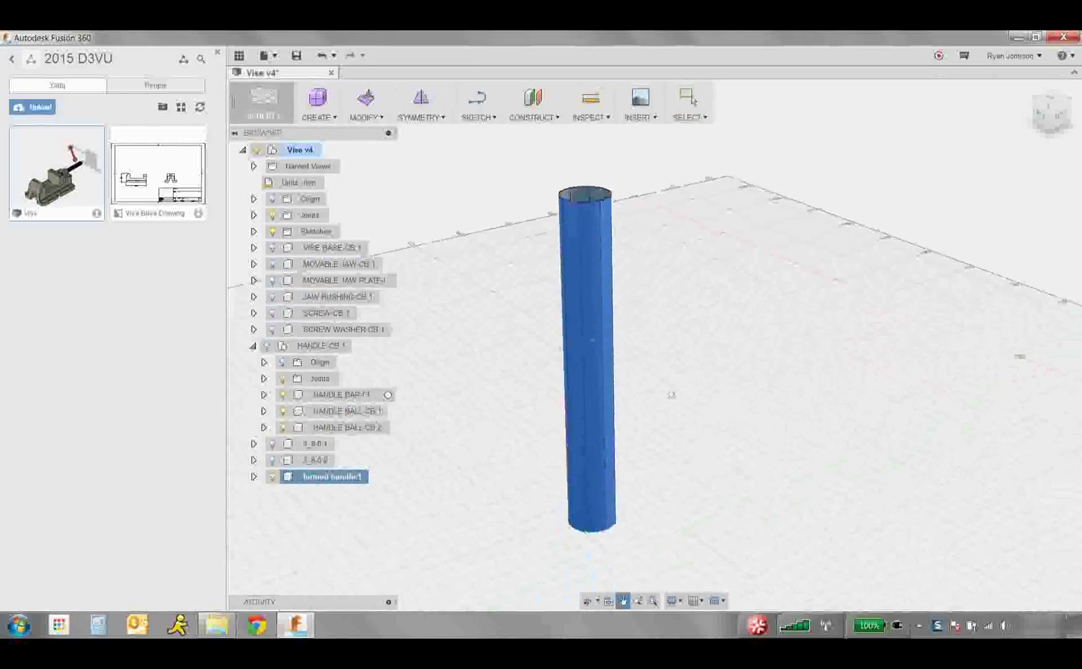
{"action": "key", "text": "Escape"}
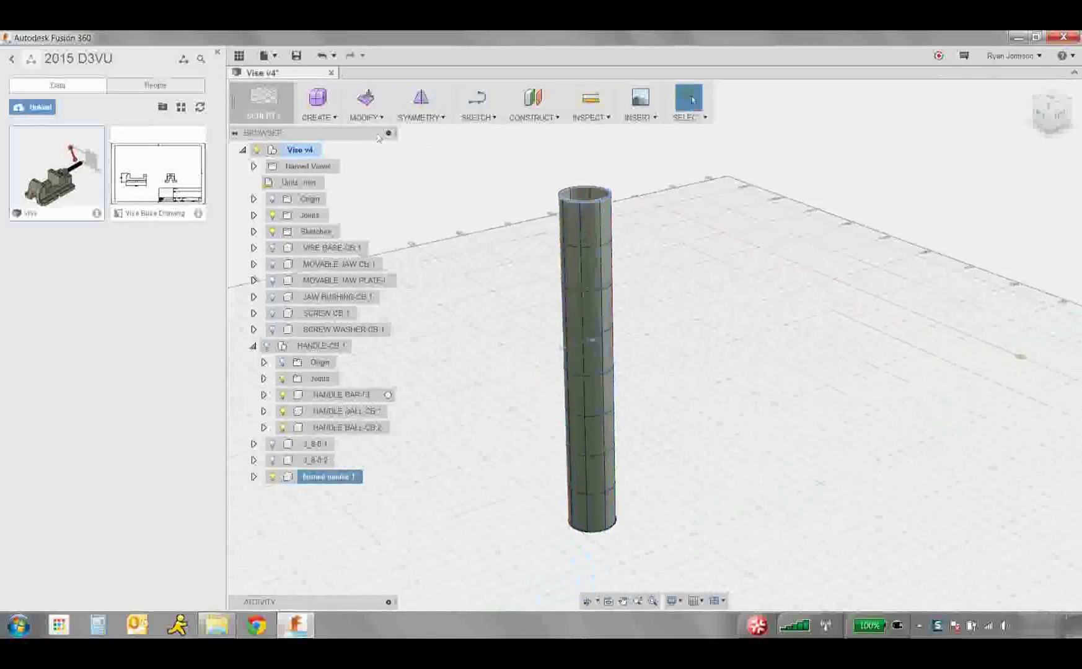
{"action": "left_click", "coordinate": [323, 119]}
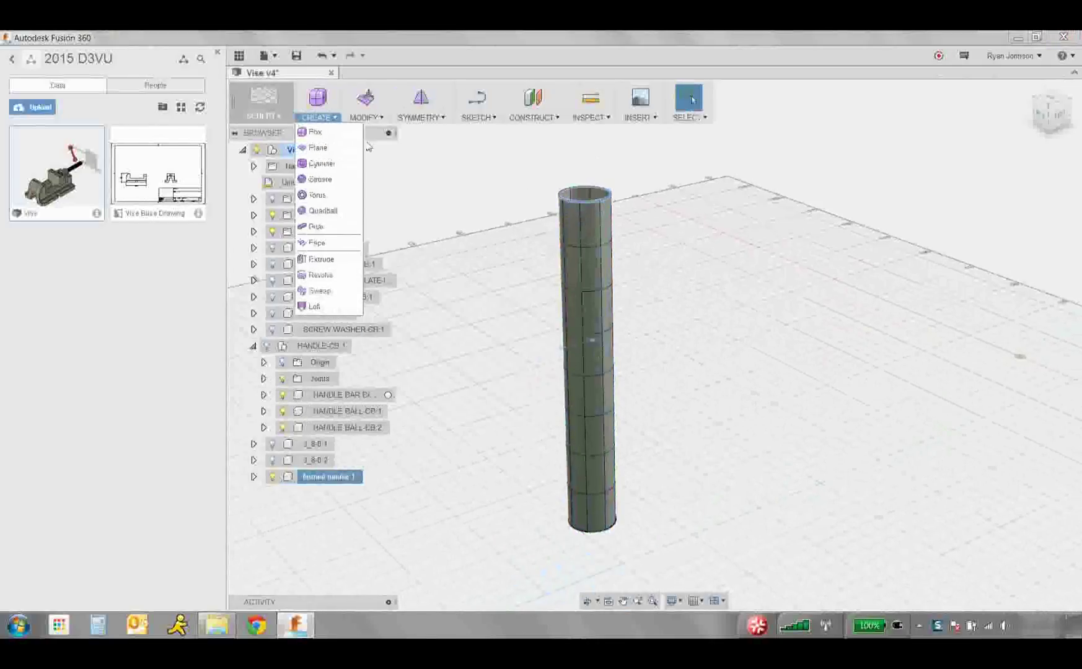
- Fill the open holes at both ends of the T-spline cylinder with Fill Hole in Collapse mode
{"action": "left_click", "coordinate": [365, 117]}
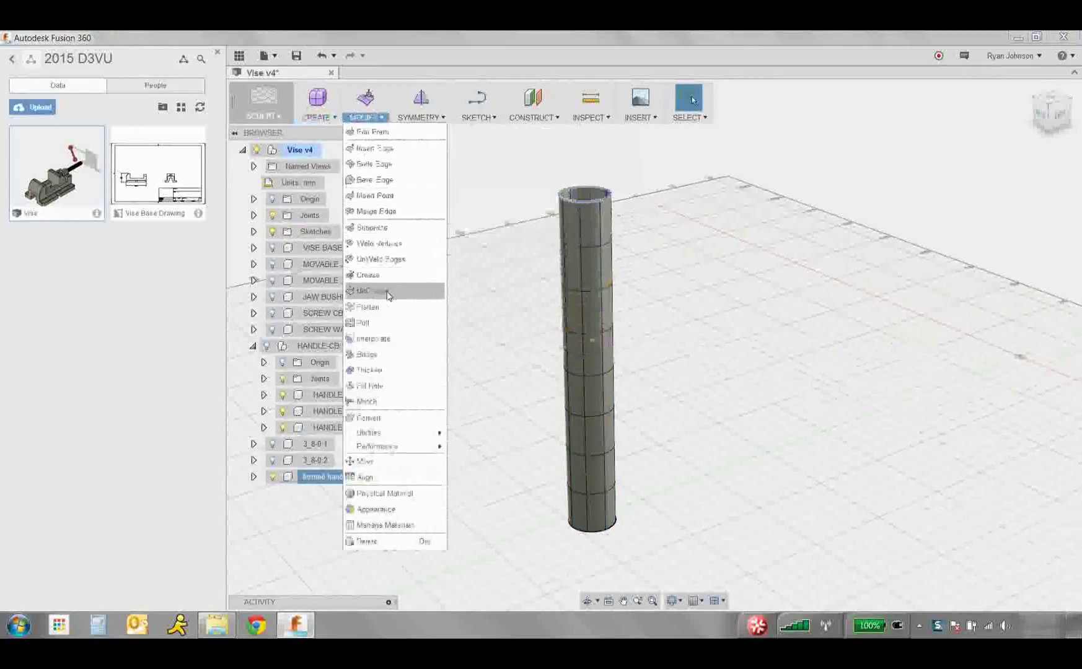
{"action": "left_click", "coordinate": [377, 385]}
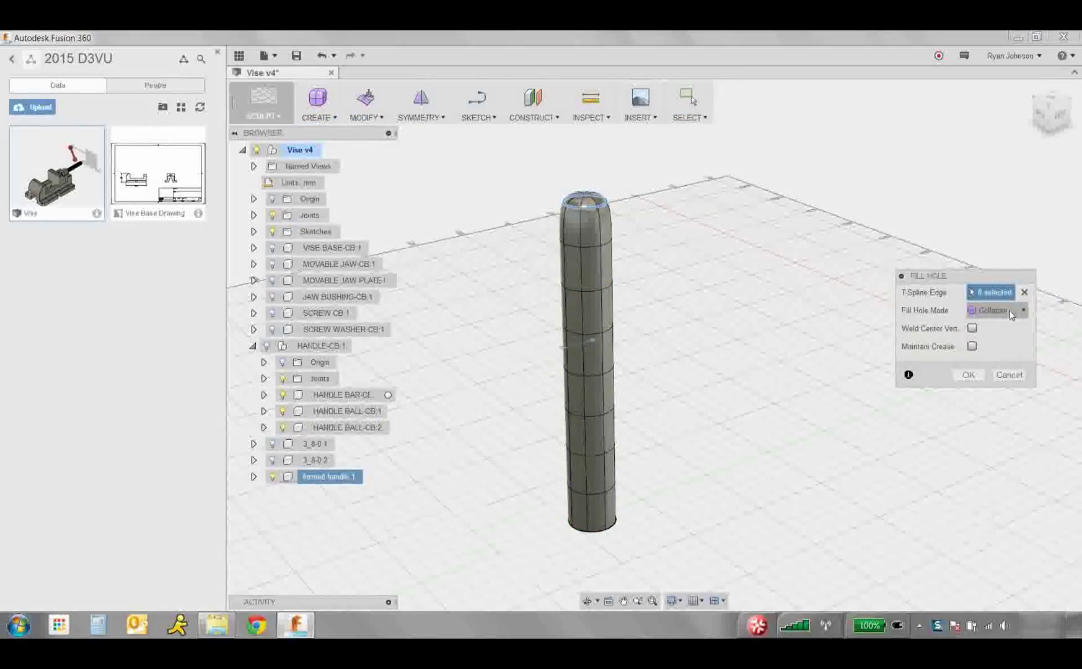
{"action": "left_click", "coordinate": [968, 376]}
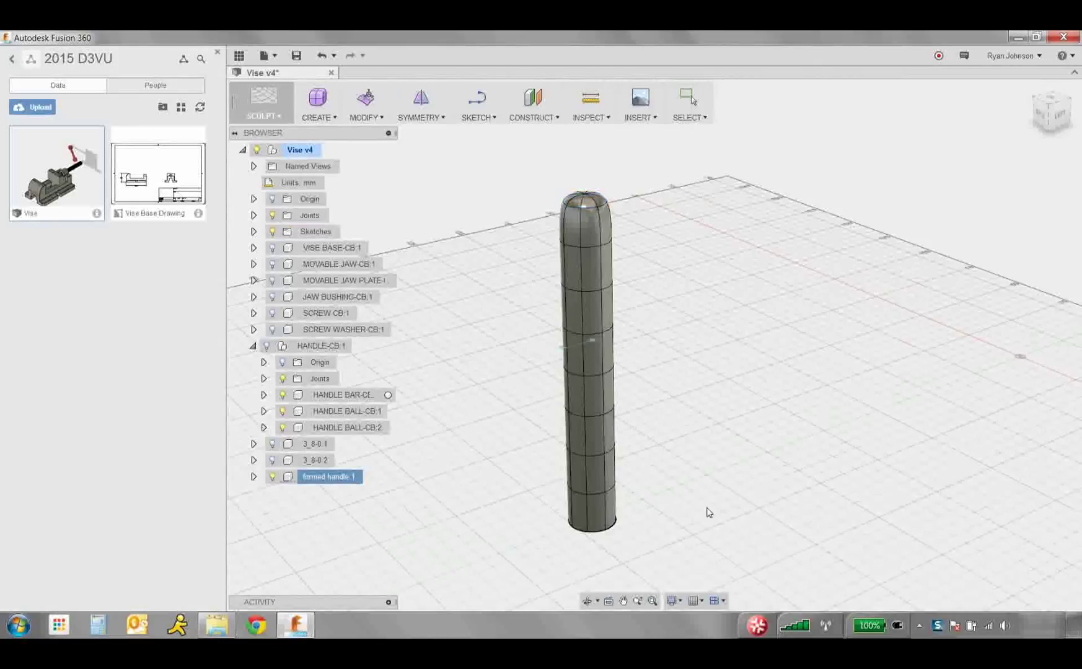
{"action": "right_click", "coordinate": [599, 536]}
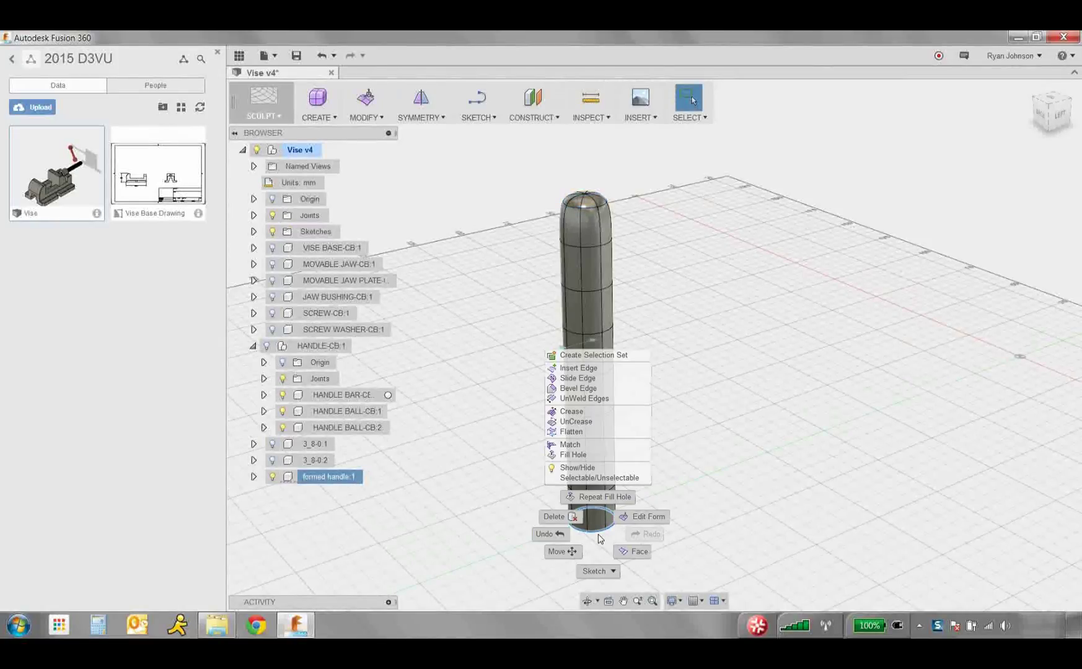
{"action": "left_click", "coordinate": [600, 501]}
{"action": "left_click", "coordinate": [967, 376]}
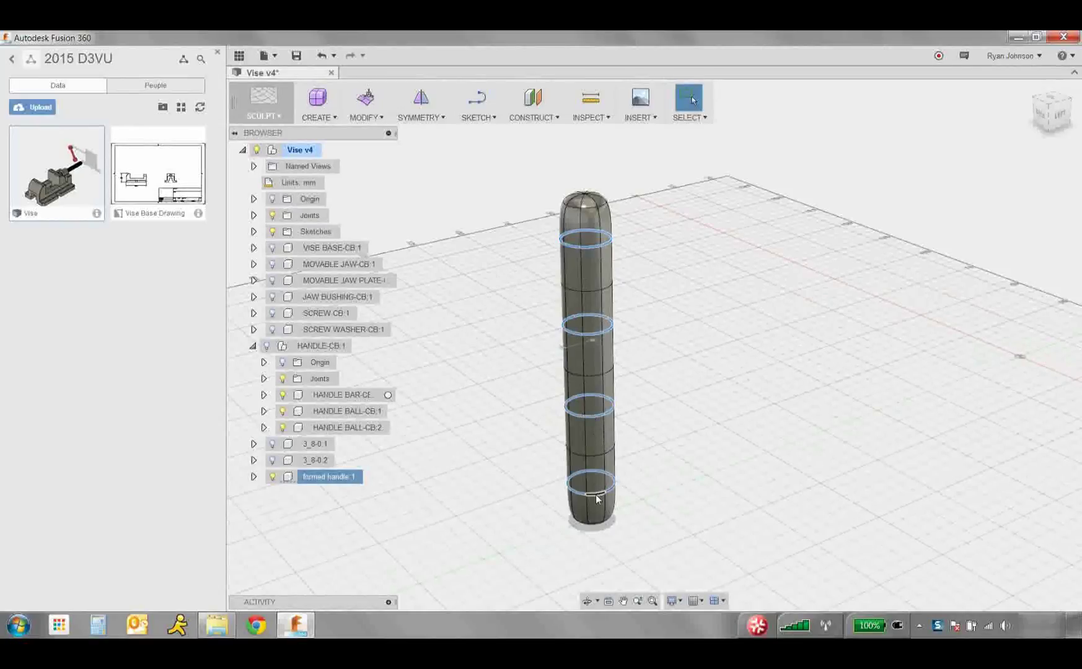
- With Edit Form, scale four alternate edge rings outward by about 1.7 and spread them along the handle's height by about 1.4
{"action": "right_click", "coordinate": [654, 425]}
{"action": "left_click", "coordinate": [676, 406]}
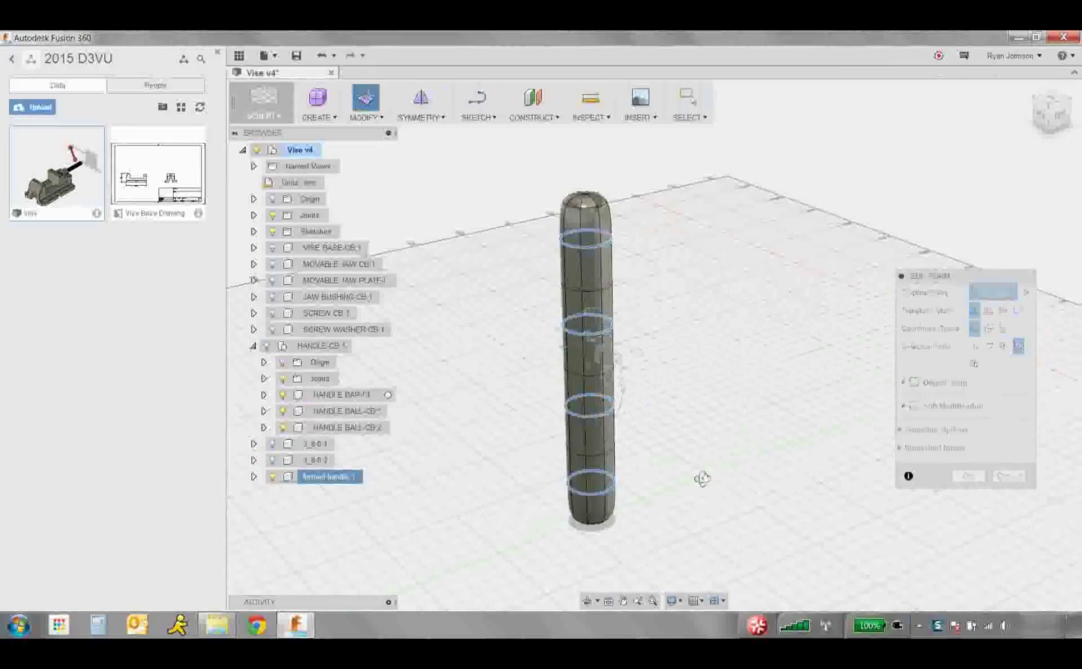
{"action": "middle_click_drag", "start_coordinate": [700, 476], "coordinate": [672, 389], "text": "shift"}
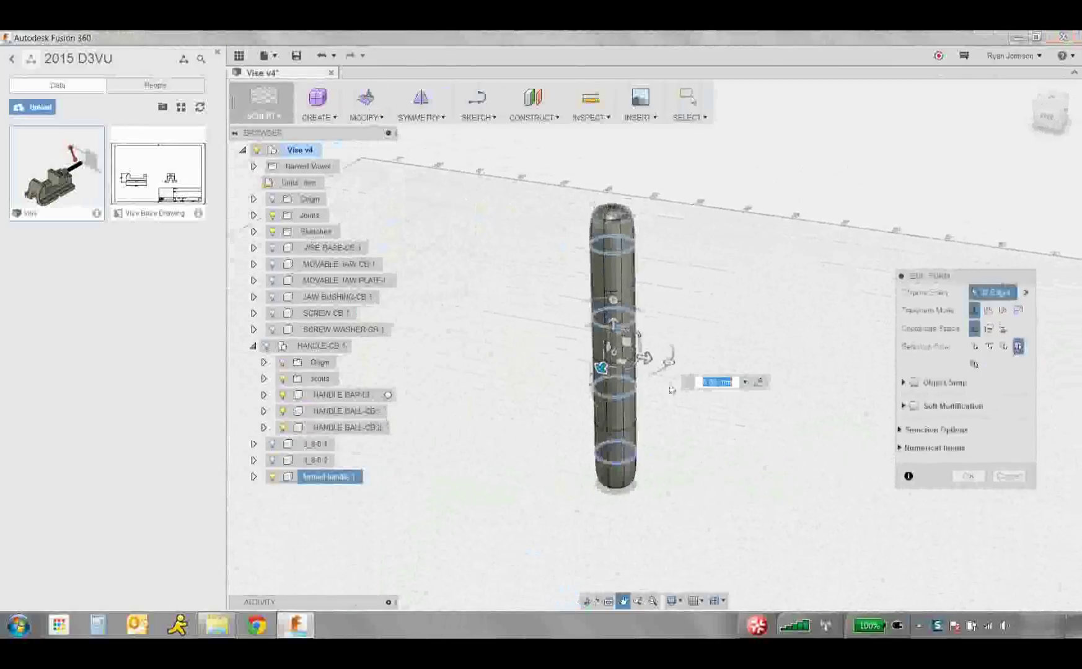
{"action": "left_click_drag", "start_coordinate": [629, 369], "coordinate": [642, 386]}
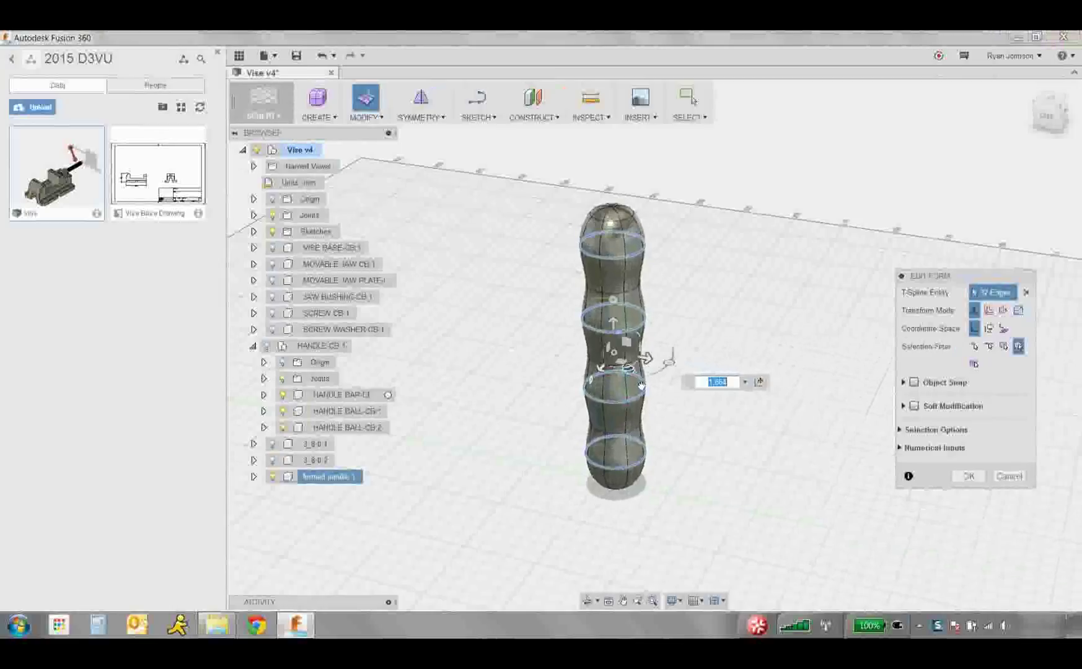
{"action": "left_click_drag", "start_coordinate": [626, 331], "coordinate": [629, 319]}
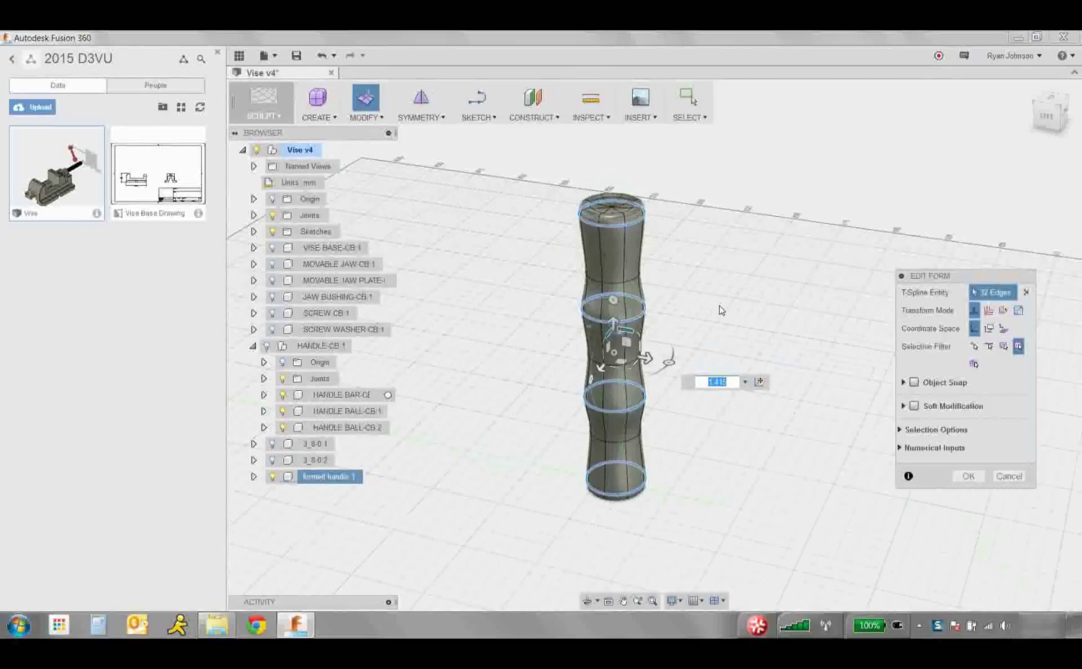
- Select the two inner bulging edge rings and spread them apart along the handle's height by a scale of about 1.6
{"action": "left_click", "coordinate": [644, 316]}
{"action": "double_click", "coordinate": [612, 322]}
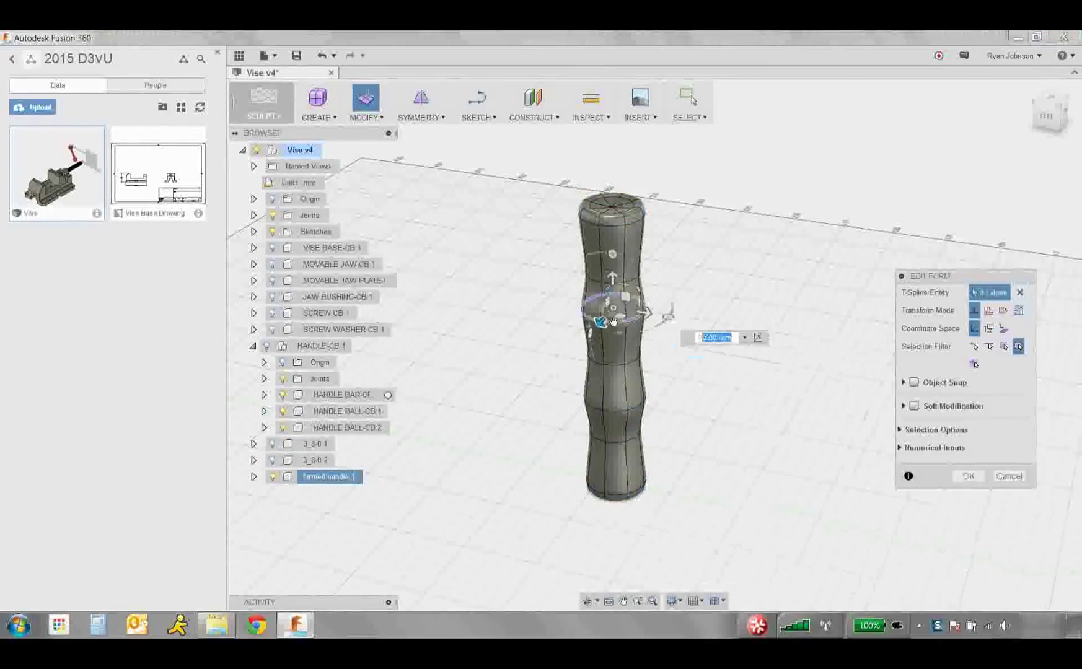
{"action": "double_click", "coordinate": [618, 411], "text": "shift"}
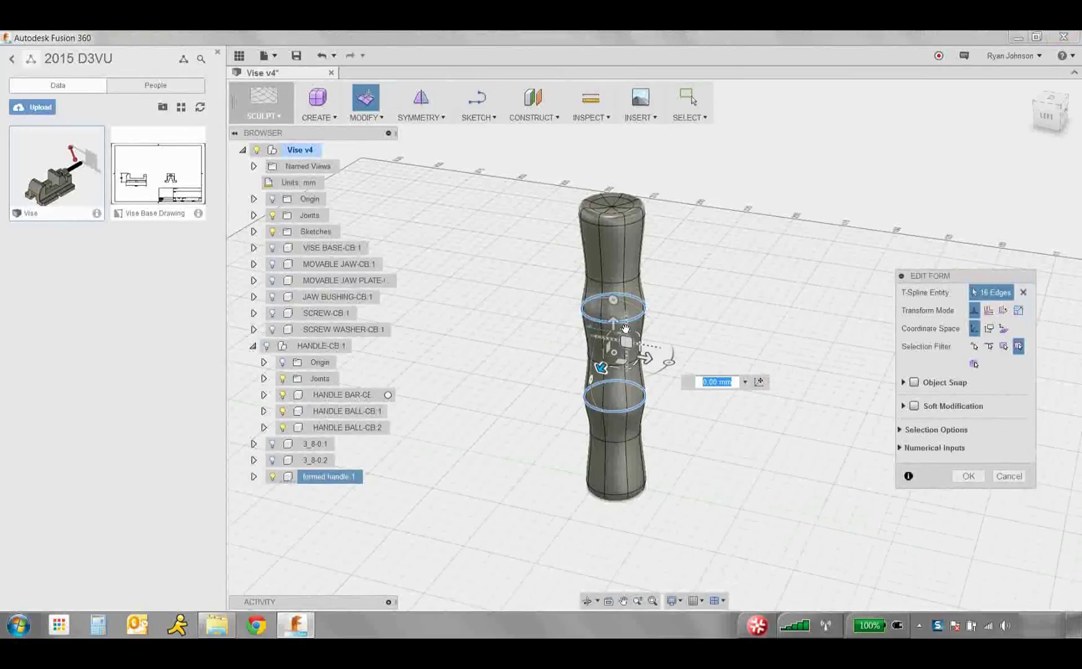
{"action": "left_click_drag", "start_coordinate": [626, 329], "coordinate": [628, 312]}
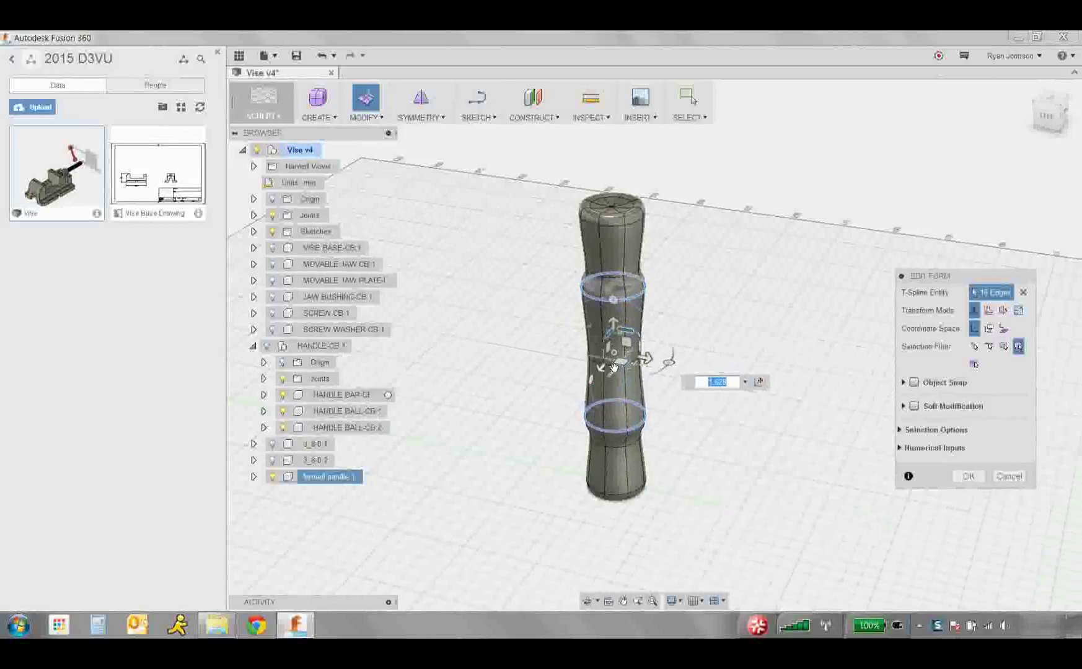
{"action": "left_click", "coordinate": [507, 367]}
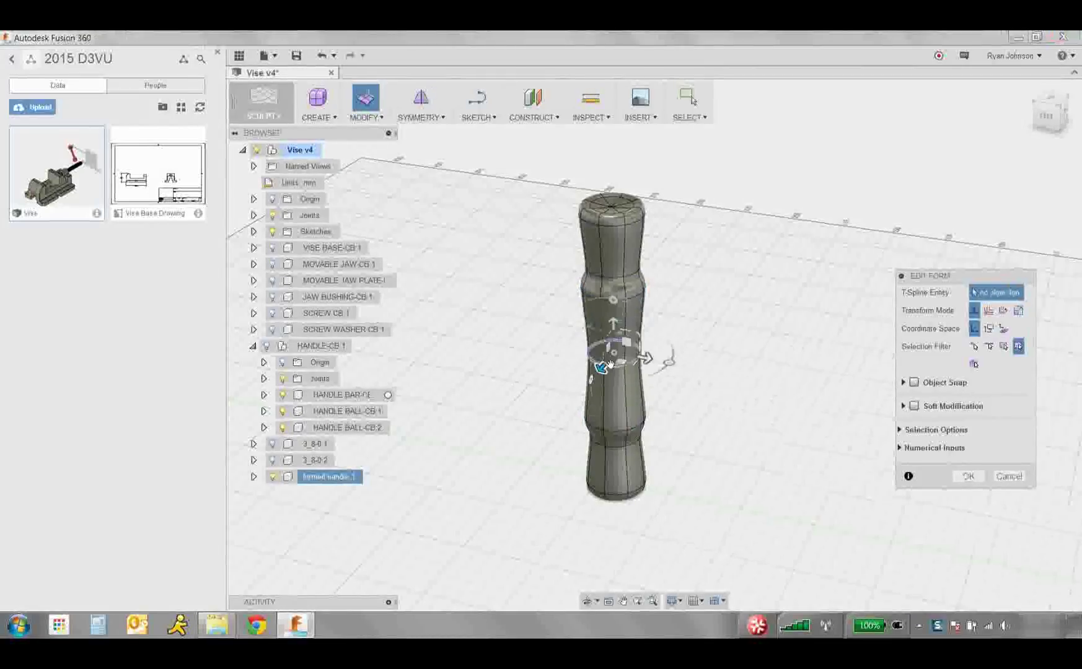
- Scale the handle's central edge ring inward by about 0.6 to form a narrow waist
{"action": "left_click", "coordinate": [610, 364]}
{"action": "mouse_move", "coordinate": [627, 370]}
{"action": "left_mouse_down"}
{"action": "mouse_move", "coordinate": [619, 352]}
{"action": "mouse_move", "coordinate": [634, 345]}
{"action": "mouse_move", "coordinate": [629, 370]}
{"action": "left_mouse_up"}
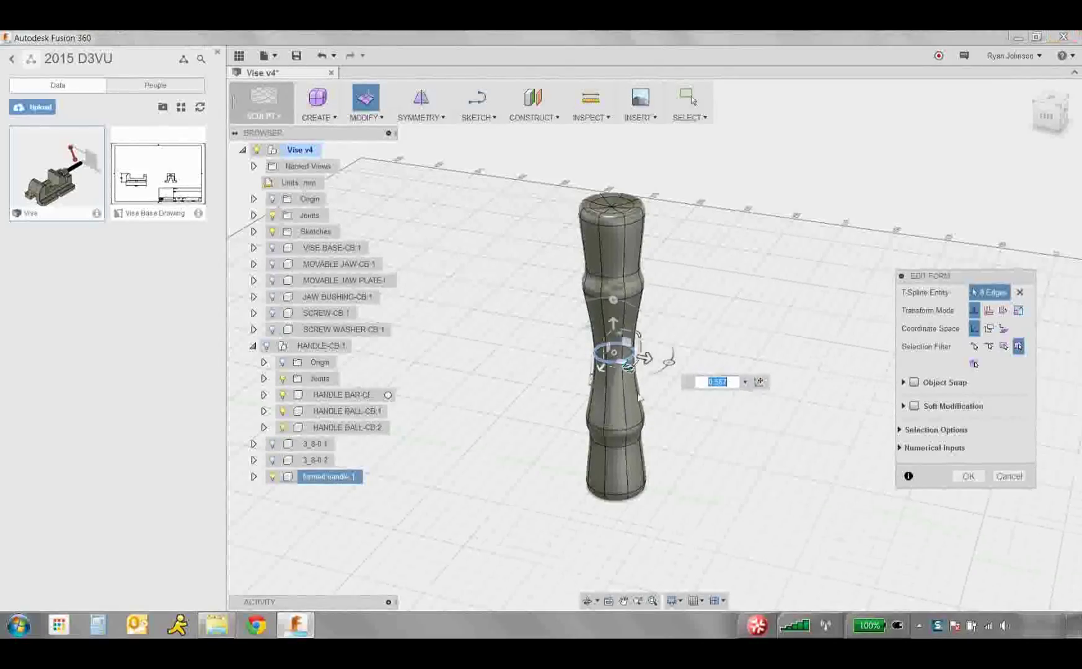
{"action": "left_click", "coordinate": [691, 534]}
- Scale the whole handle form inward to slim its diameter while keeping its height, and finish the form edit
{"action": "left_click", "coordinate": [618, 464]}
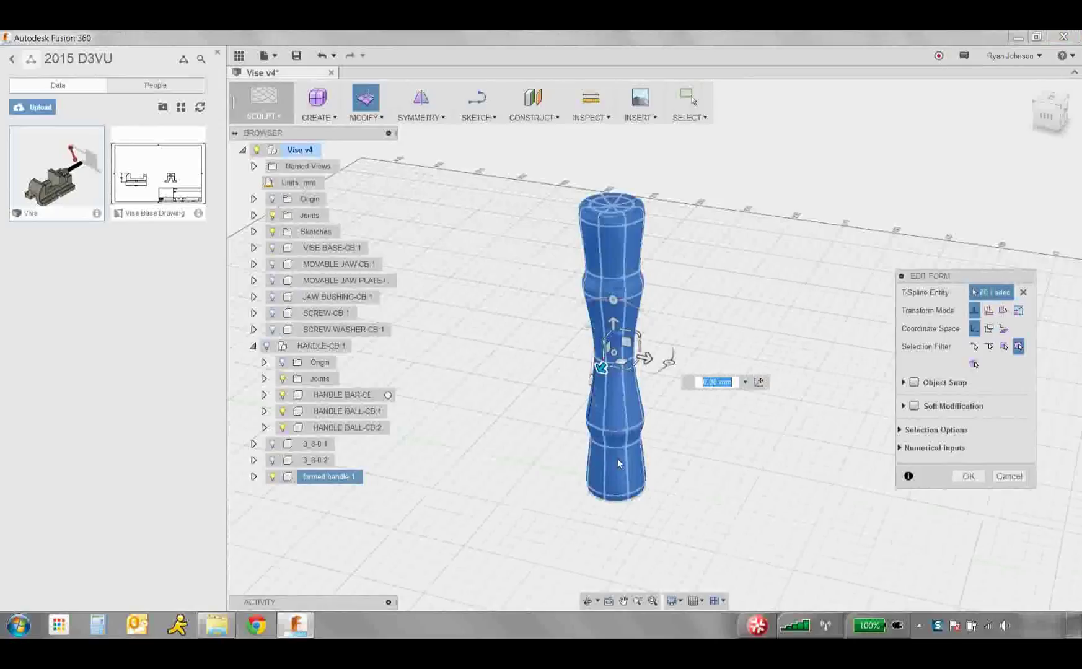
{"action": "left_click_drag", "start_coordinate": [629, 368], "coordinate": [701, 459]}
{"action": "left_click", "coordinate": [761, 473]}
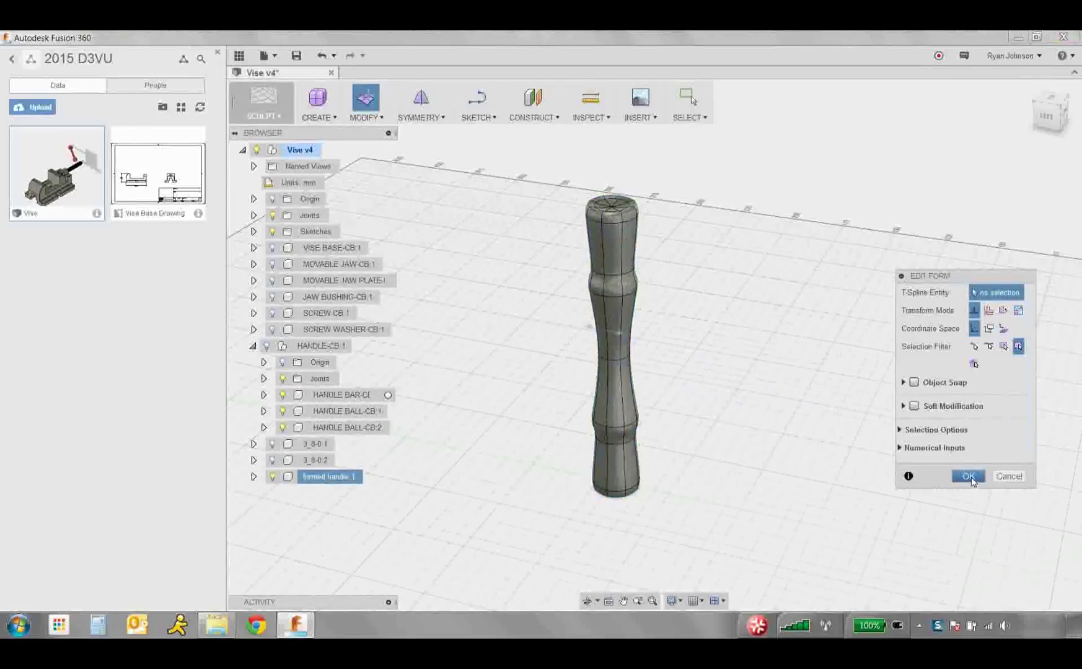
{"action": "left_click", "coordinate": [968, 476]}
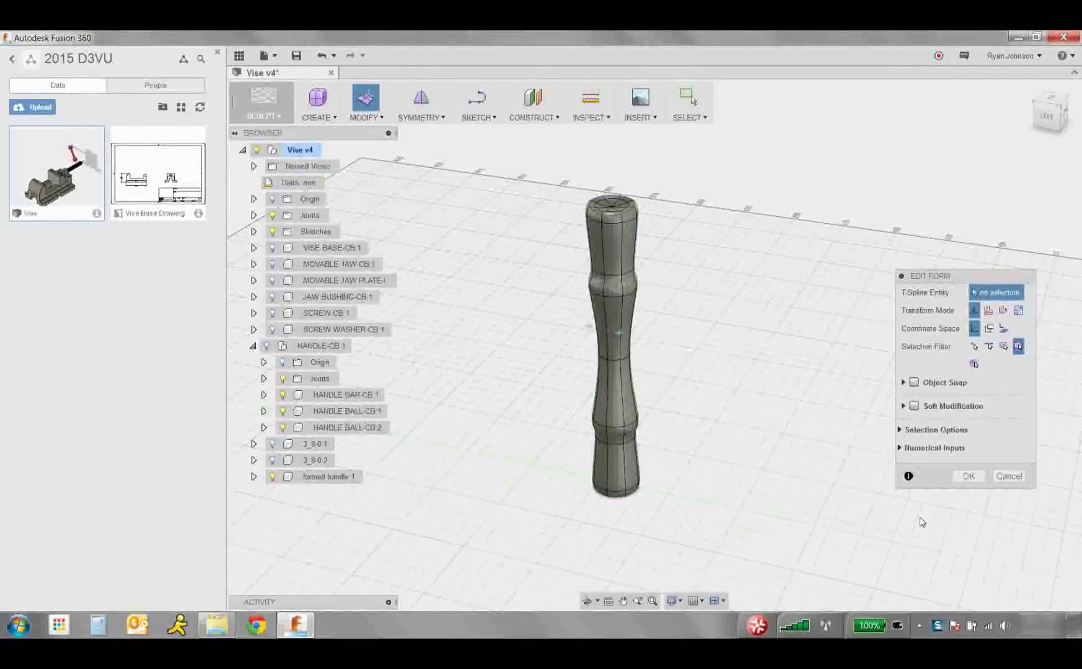
- Unisolate the formed handle to bring back the rest of the vise around it
{"action": "right_click", "coordinate": [341, 473]}
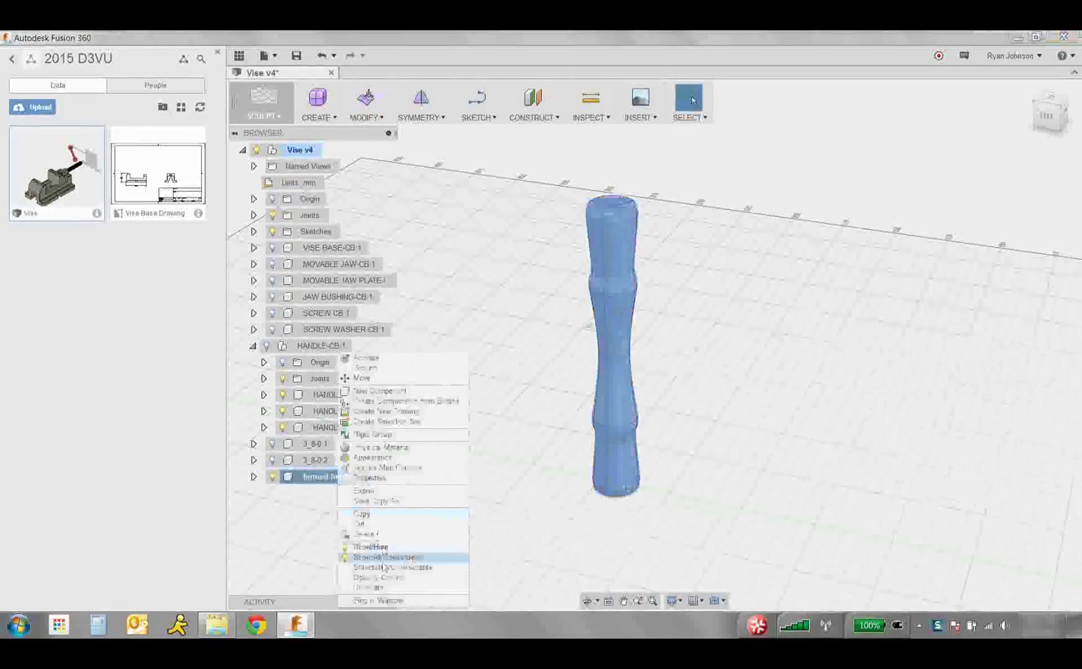
{"action": "left_click", "coordinate": [378, 587]}
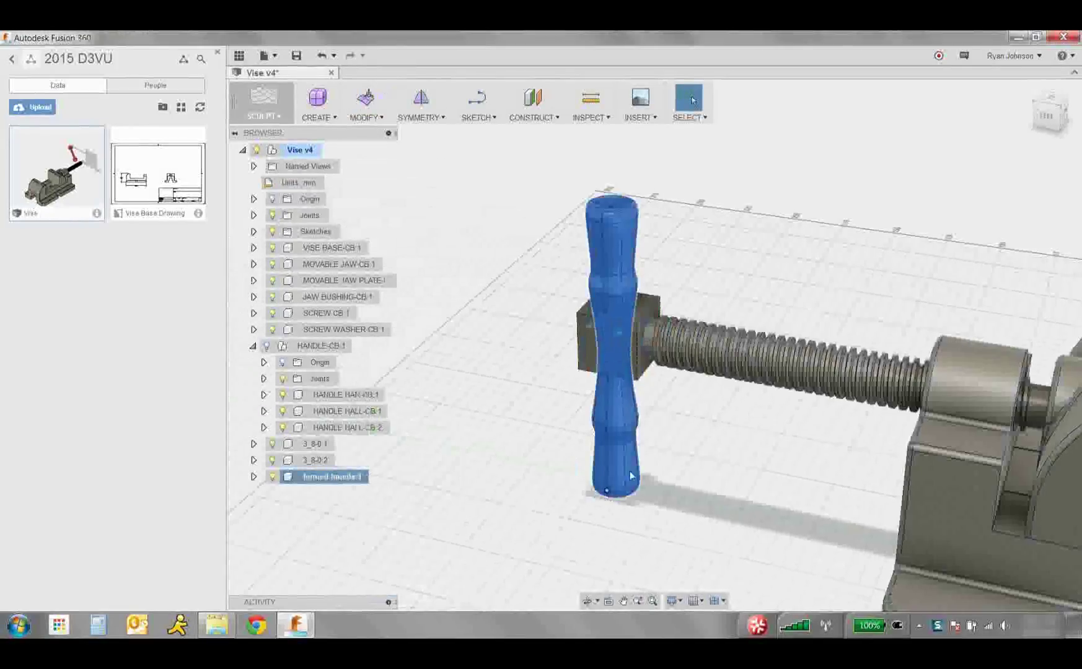
{"action": "middle_click_drag", "start_coordinate": [630, 475], "coordinate": [679, 458], "text": "shift"}
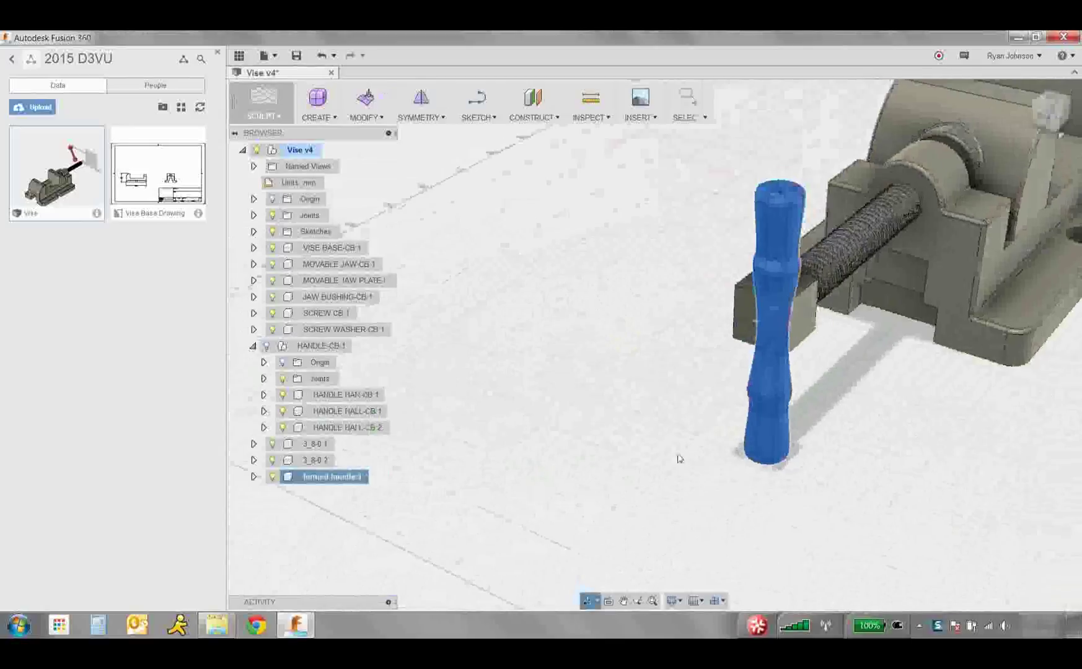
- Move the formed handle up about 7 mm so its narrow waist is centred in the screw's square head
{"action": "right_click", "coordinate": [594, 389]}
{"action": "left_click", "coordinate": [565, 427]}
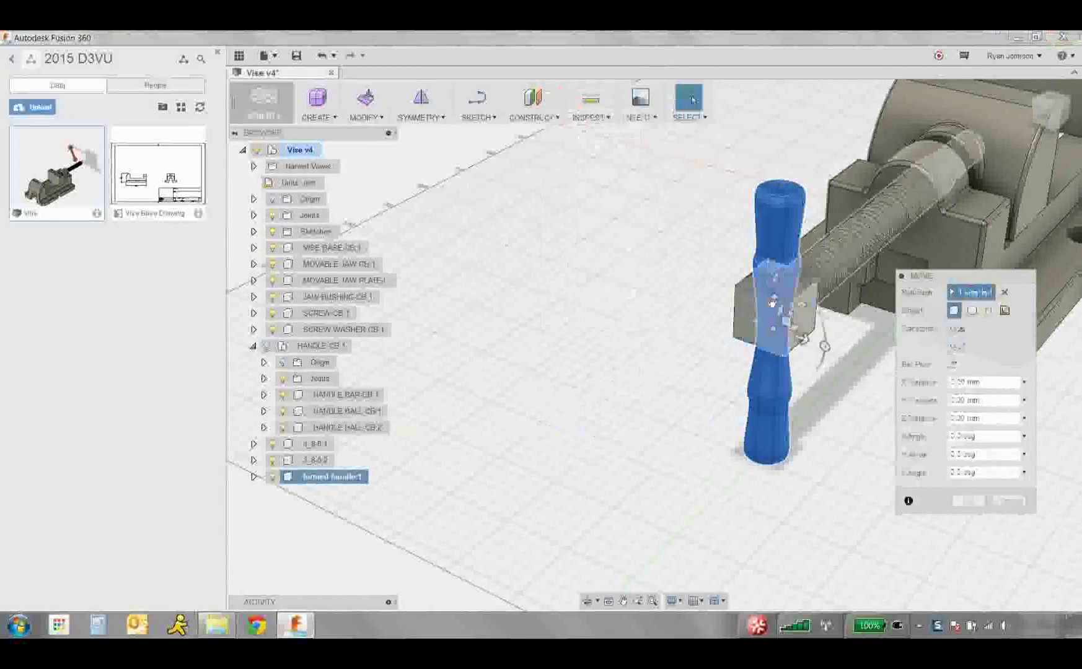
{"action": "left_click", "coordinate": [1051, 112]}
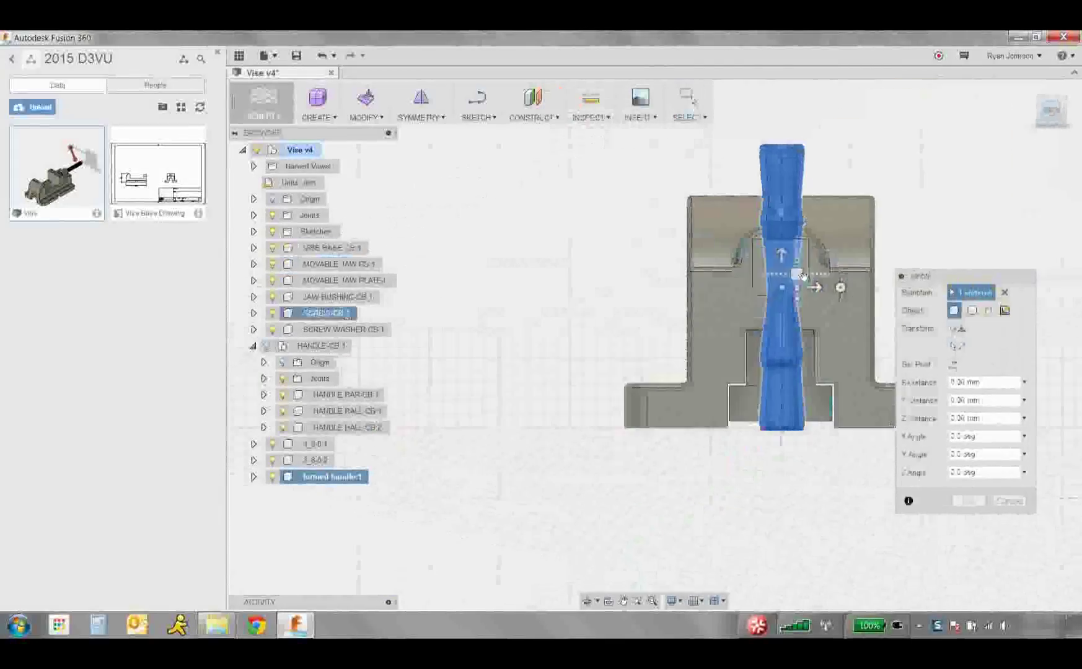
{"action": "left_click", "coordinate": [815, 286]}
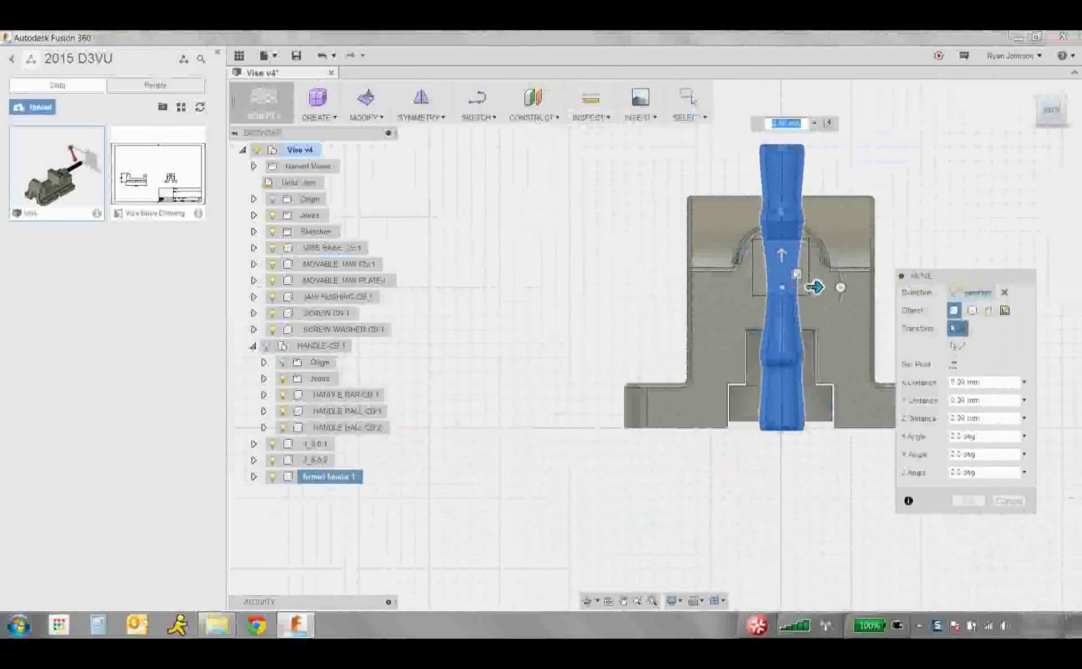
{"action": "left_click_drag", "start_coordinate": [782, 254], "coordinate": [782, 240]}
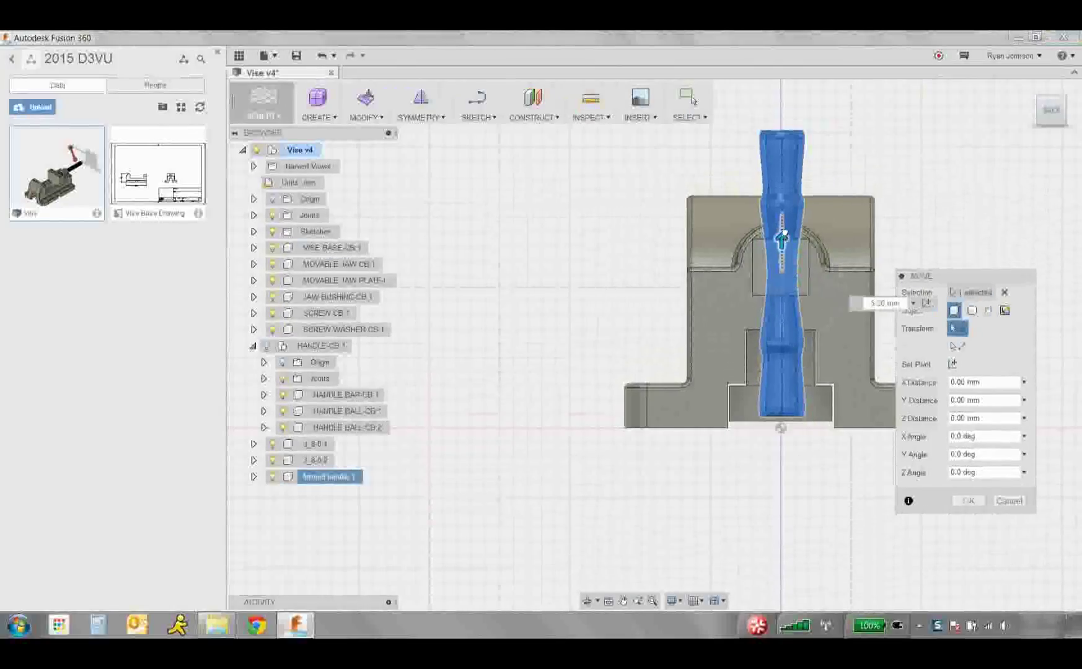
{"action": "scroll", "coordinate": [784, 241], "scroll_direction": "up", "scroll_amount": 3}
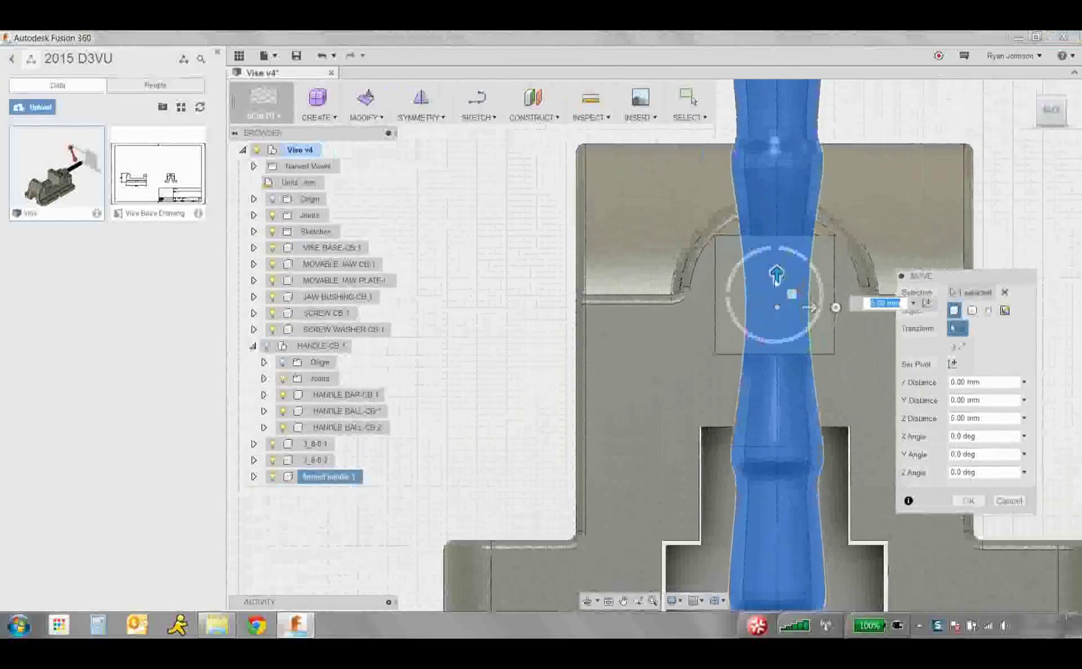
{"action": "scroll", "coordinate": [780, 291], "scroll_direction": "up", "scroll_amount": 3}
{"action": "scroll", "coordinate": [780, 290], "scroll_direction": "up", "scroll_amount": 1}
{"action": "middle_click_drag", "start_coordinate": [814, 285], "coordinate": [699, 323]}
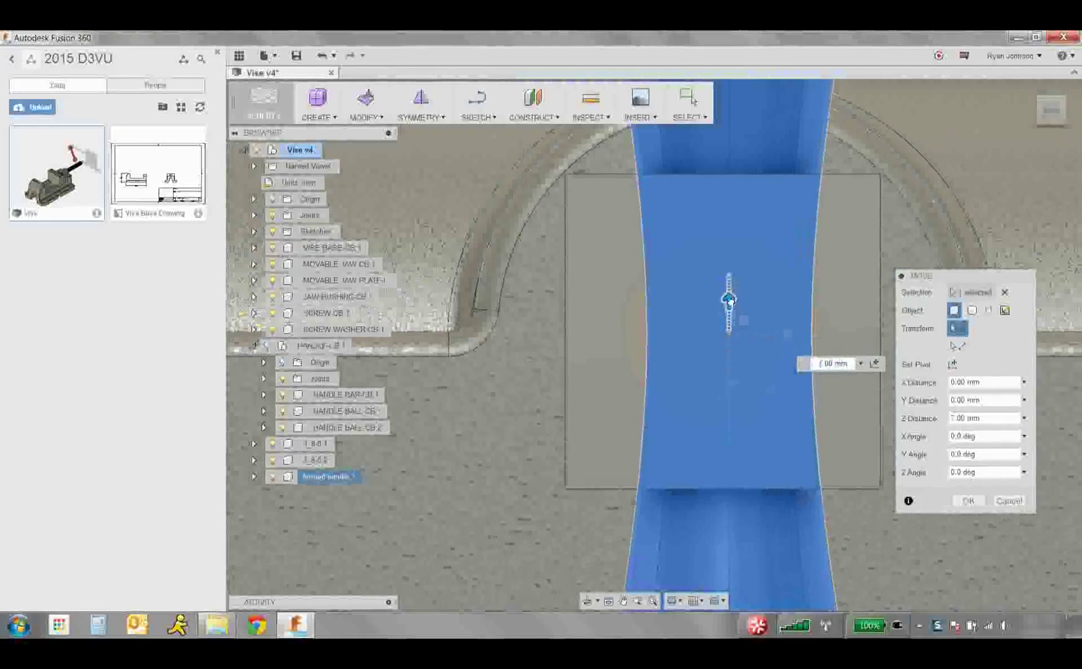
{"action": "left_click_drag", "start_coordinate": [728, 315], "coordinate": [762, 330]}
{"action": "scroll", "coordinate": [726, 319], "scroll_direction": "down", "scroll_amount": 2}
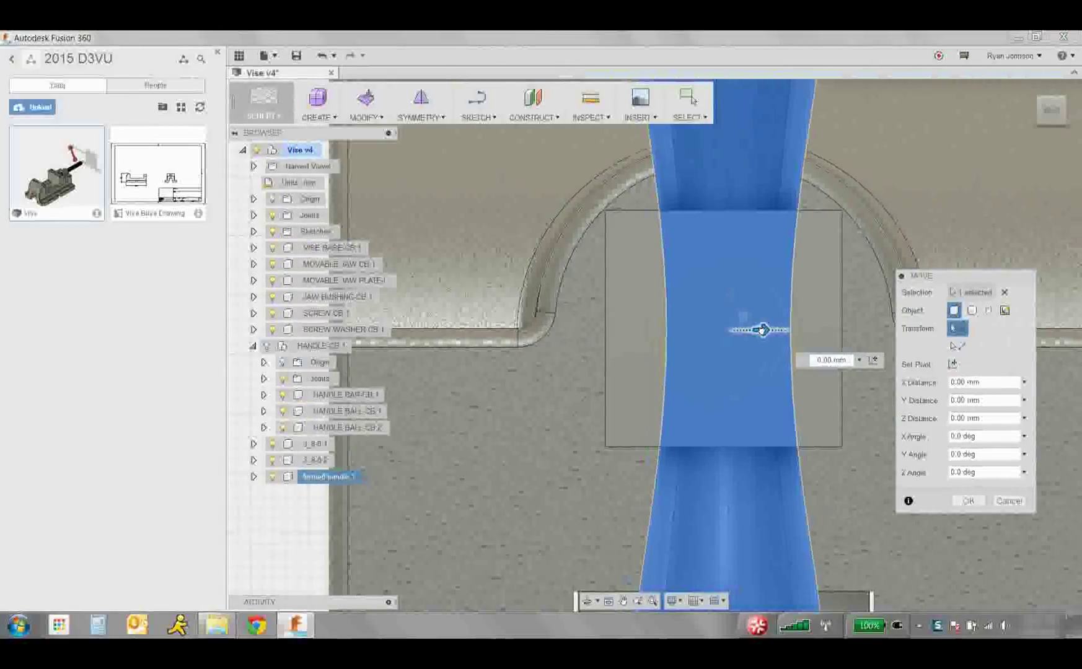
{"action": "scroll", "coordinate": [762, 330], "scroll_direction": "down", "scroll_amount": 5}
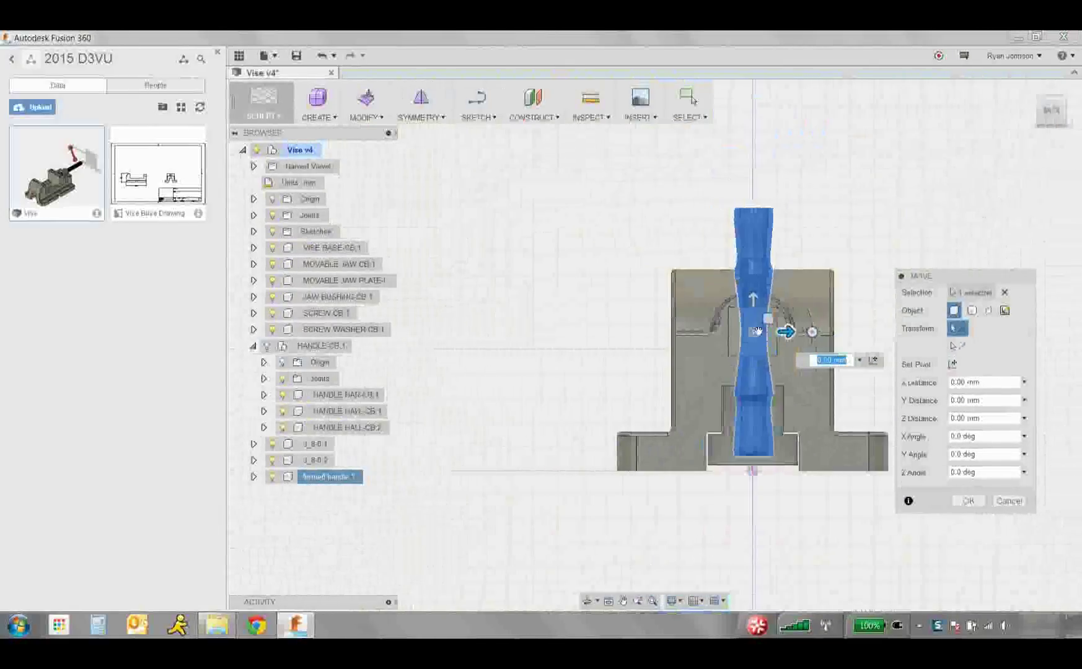
{"action": "middle_click_drag", "start_coordinate": [752, 471], "coordinate": [825, 491], "text": "shift"}
{"action": "left_click", "coordinate": [968, 501]}
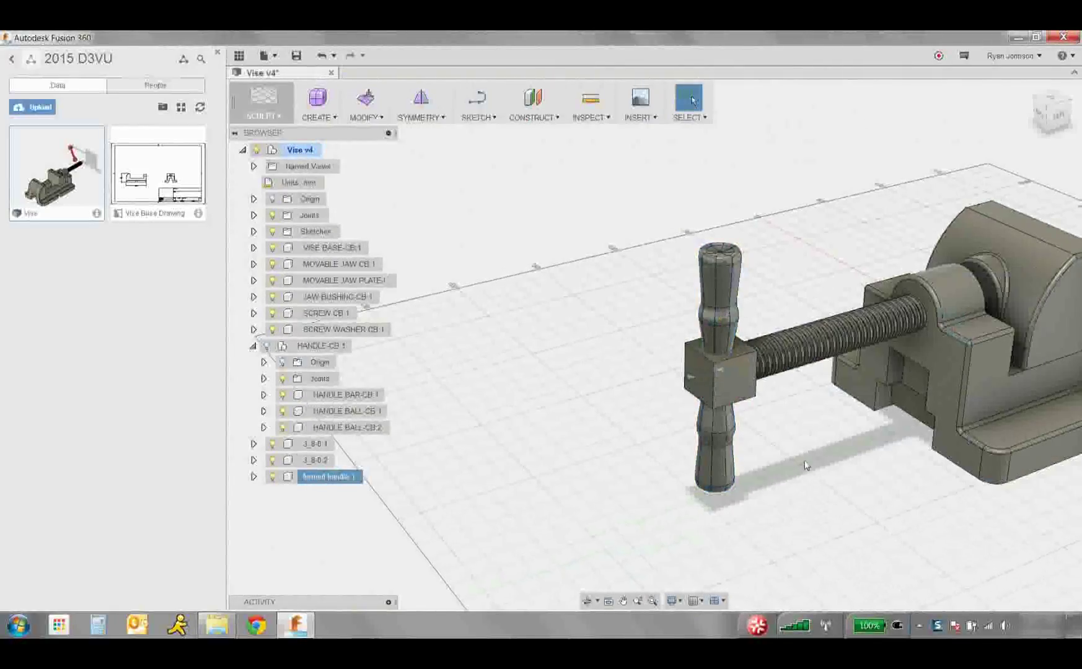
- Hide the formed handle component and show the original HANDLE-CB assembly
{"action": "middle_click_drag", "start_coordinate": [777, 436], "coordinate": [549, 467], "text": "shift"}
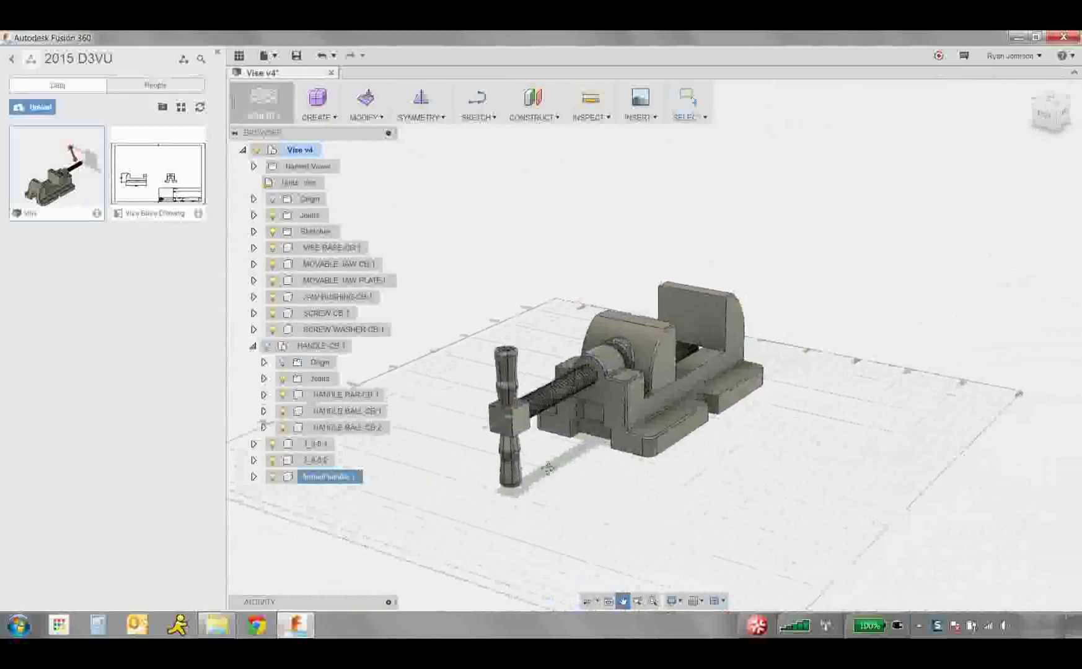
{"action": "left_click", "coordinate": [272, 477]}
{"action": "left_click", "coordinate": [267, 346]}
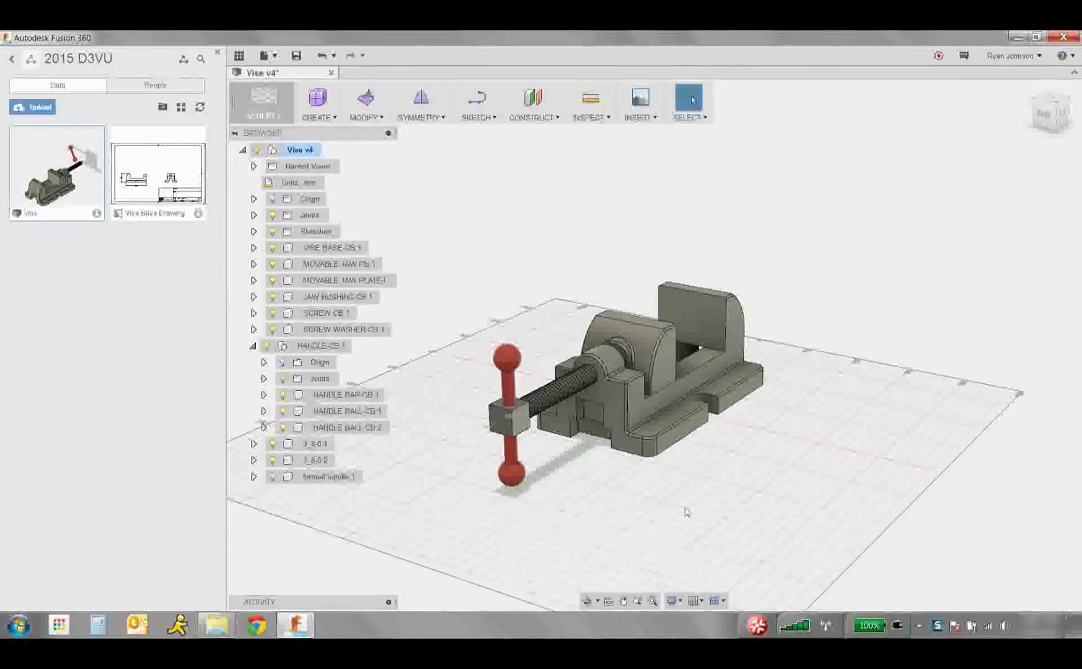
- Look at the vise in the saved TOP, FRONT and RIGHT named views
{"action": "left_click", "coordinate": [253, 166]}
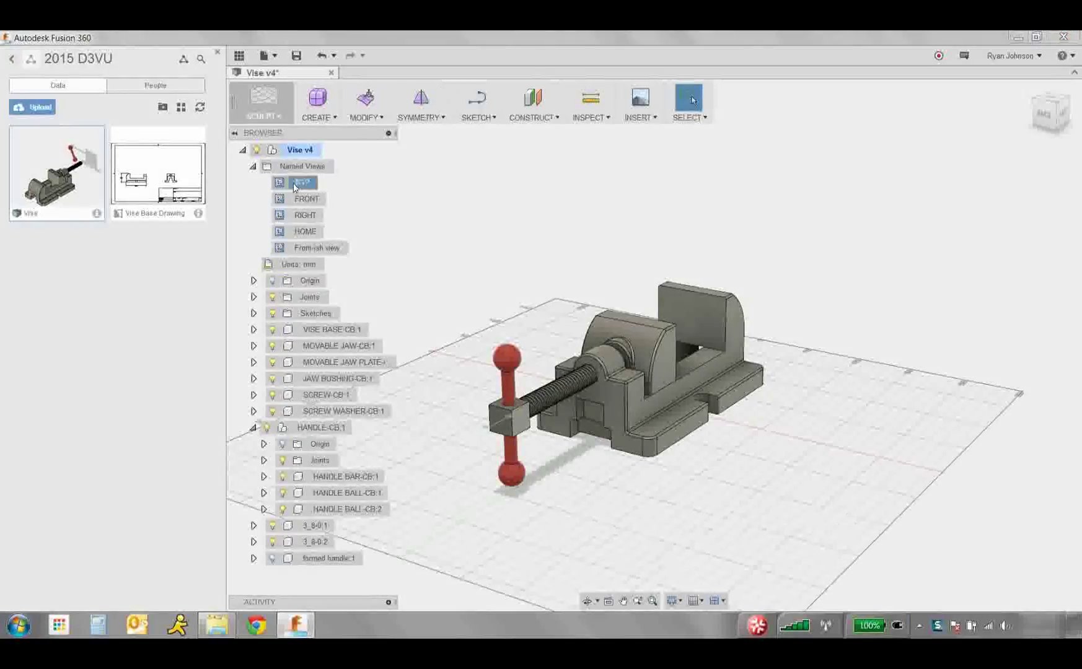
{"action": "double_click", "coordinate": [295, 184]}
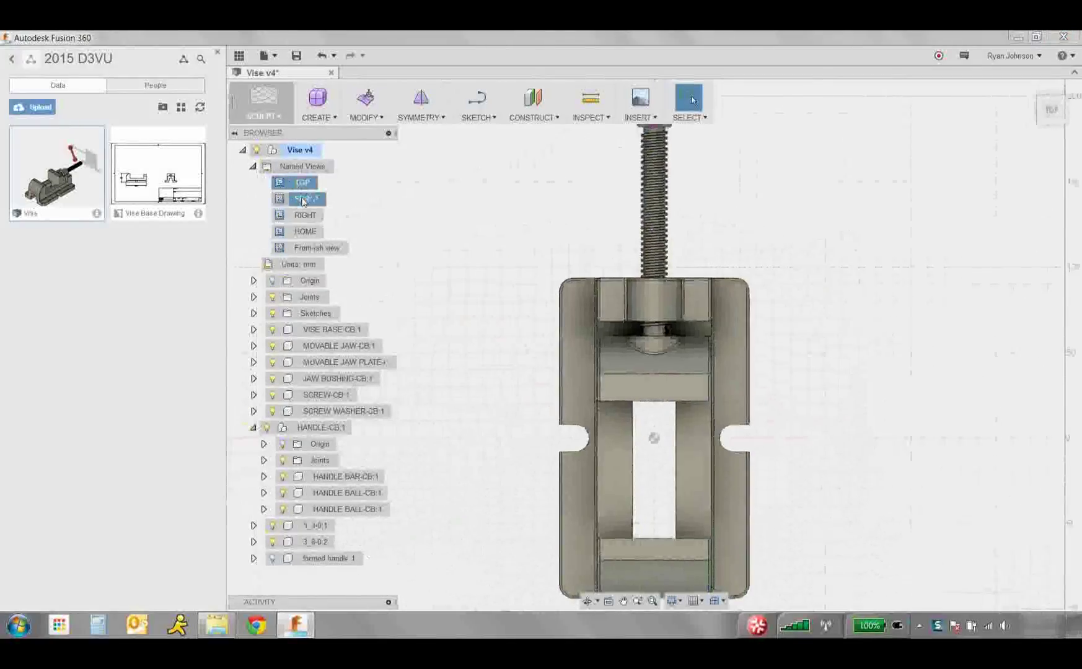
{"action": "double_click", "coordinate": [303, 199]}
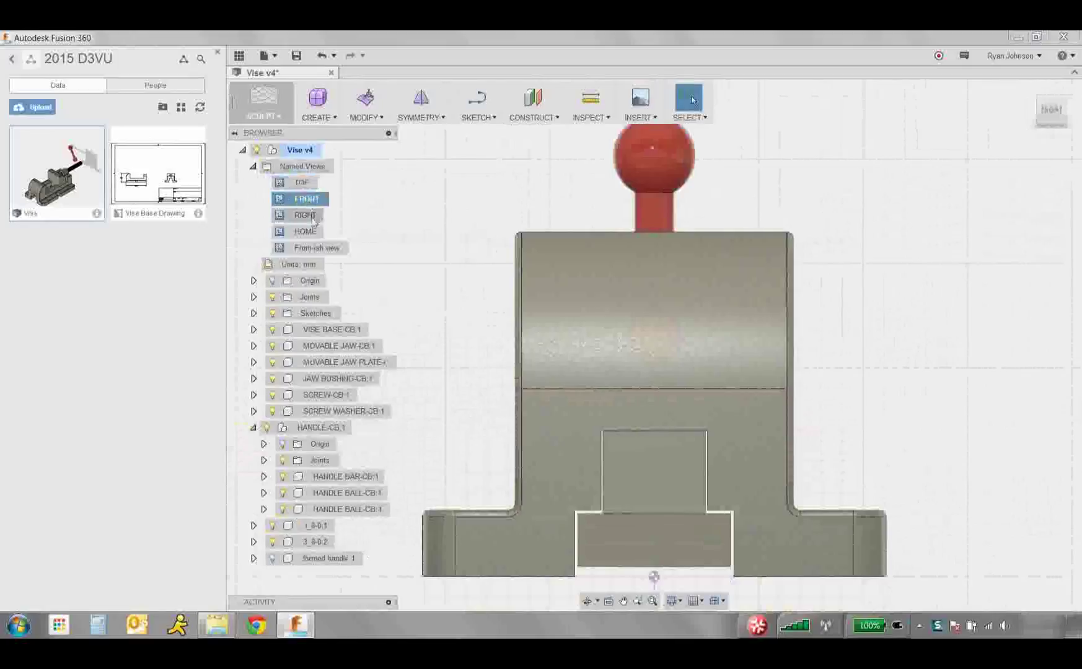
{"action": "double_click", "coordinate": [305, 216]}
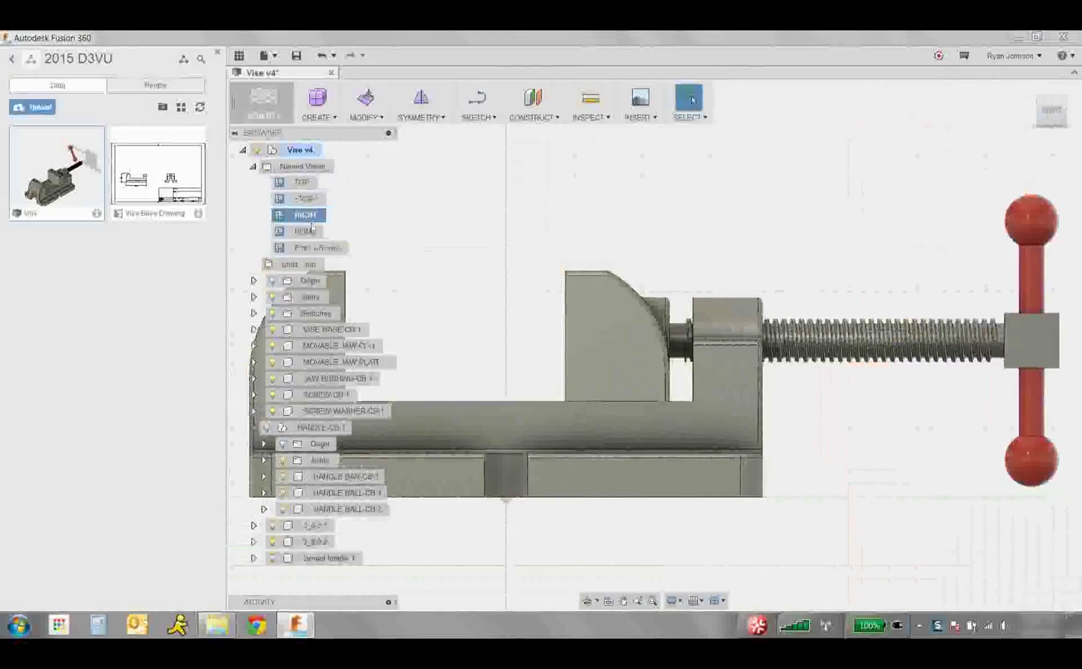
- Restore the saved Front-ish view of the vise and switch to the Render workspace
{"action": "double_click", "coordinate": [314, 248]}
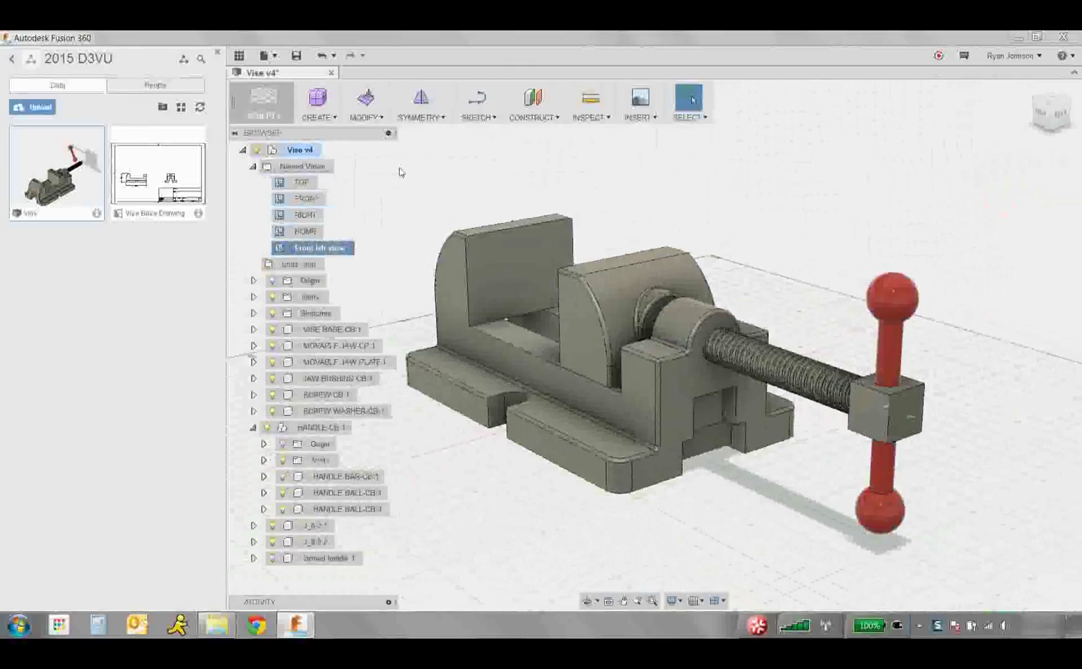
{"action": "left_click", "coordinate": [276, 116]}
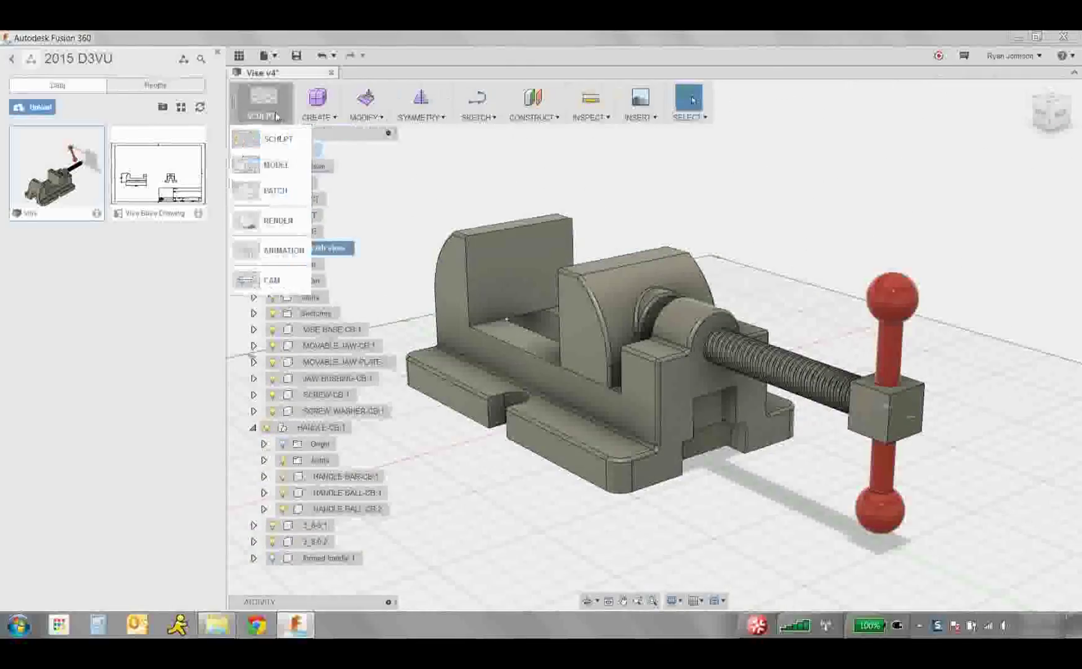
{"action": "left_click", "coordinate": [279, 222]}
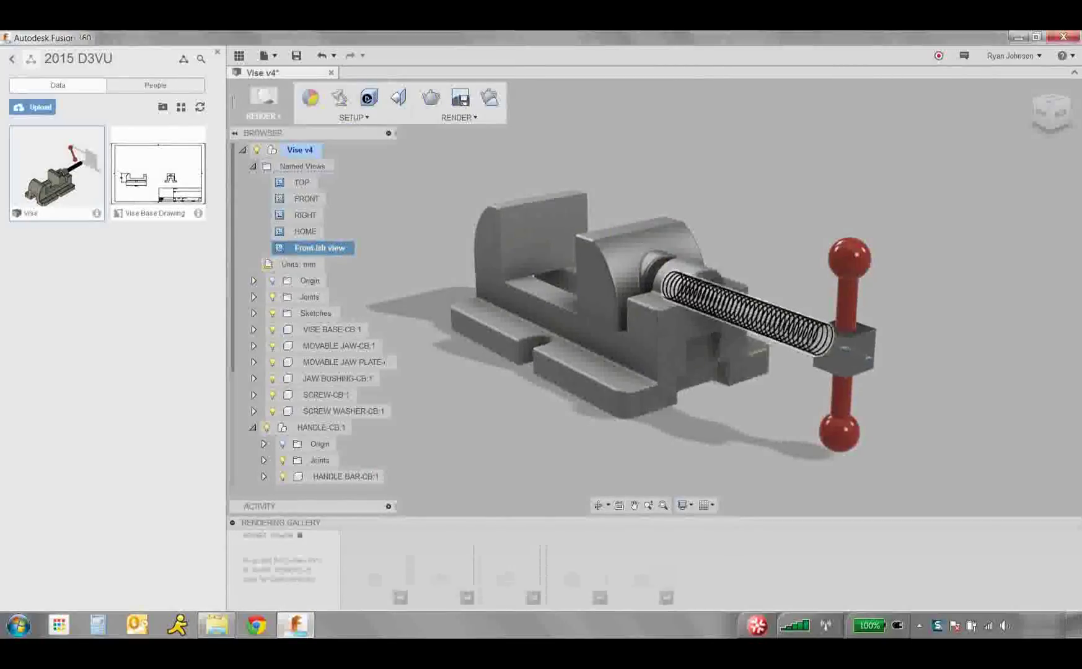
- Examine the vise's surface texture around the screw support block and base up close in the render view
{"action": "middle_click_drag", "start_coordinate": [557, 335], "coordinate": [614, 342], "text": "shift"}
{"action": "scroll", "coordinate": [610, 334], "scroll_direction": "up", "scroll_amount": 3}
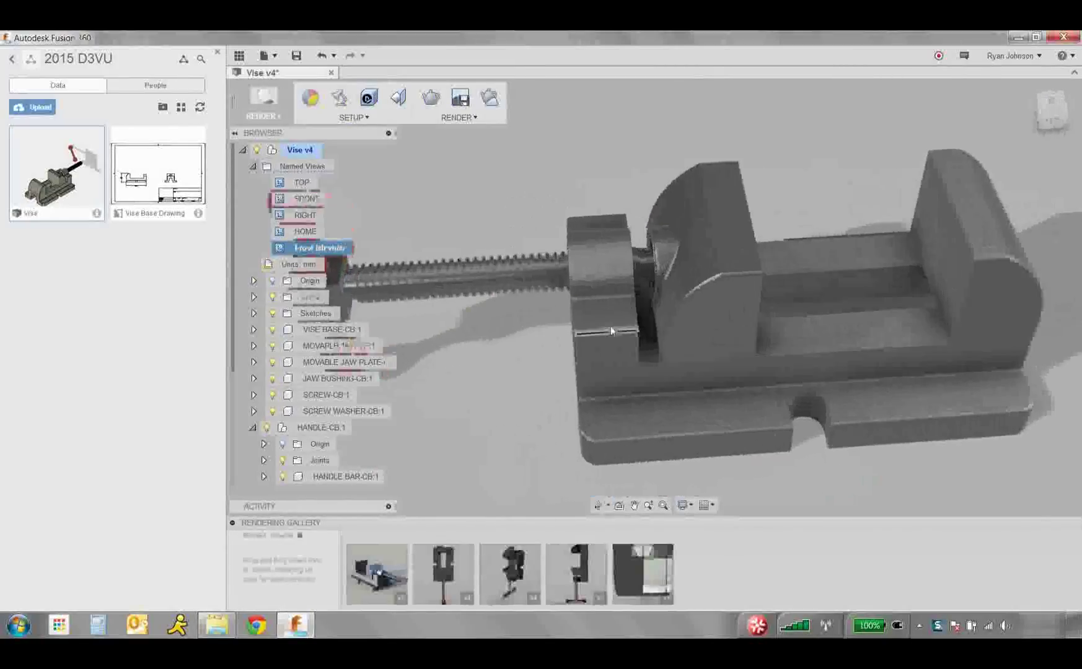
{"action": "scroll", "coordinate": [614, 322], "scroll_direction": "up", "scroll_amount": 10}
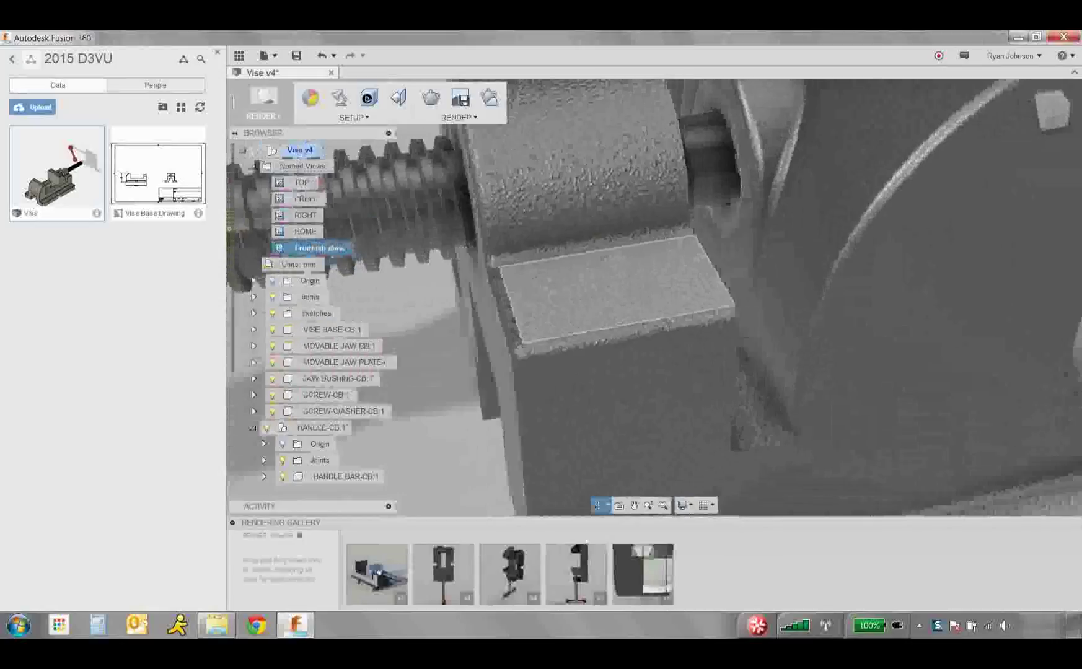
{"action": "middle_click_drag", "start_coordinate": [645, 322], "coordinate": [665, 325], "text": "shift"}
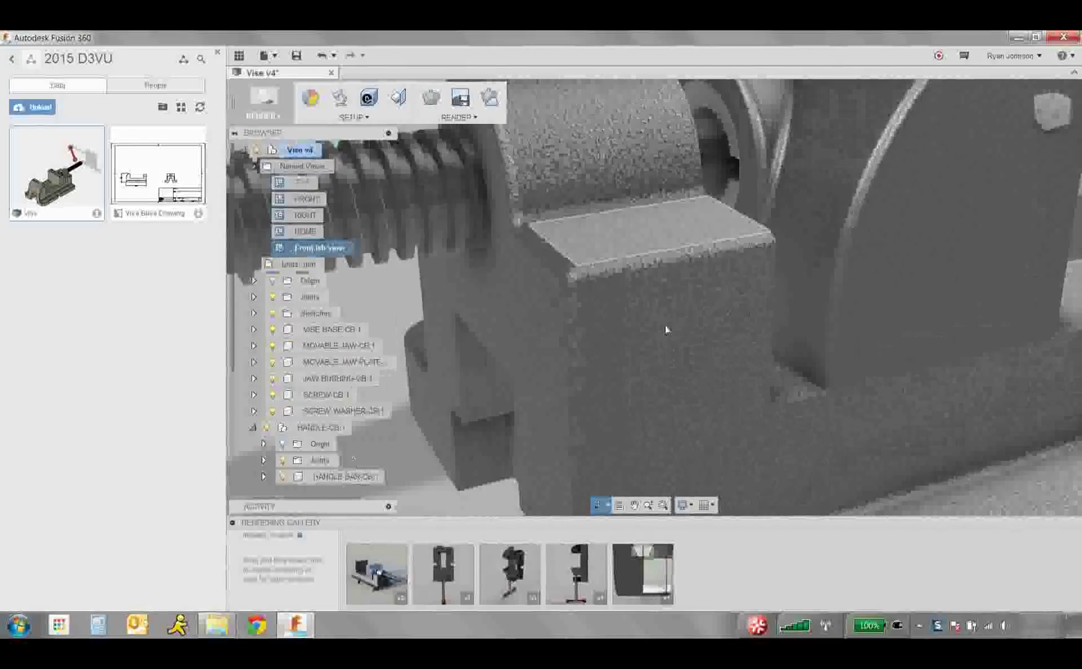
{"action": "scroll", "coordinate": [667, 327], "scroll_direction": "down", "scroll_amount": 5}
{"action": "middle_click_drag", "start_coordinate": [795, 245], "coordinate": [516, 184], "text": "shift"}
{"action": "key", "text": "F6"}
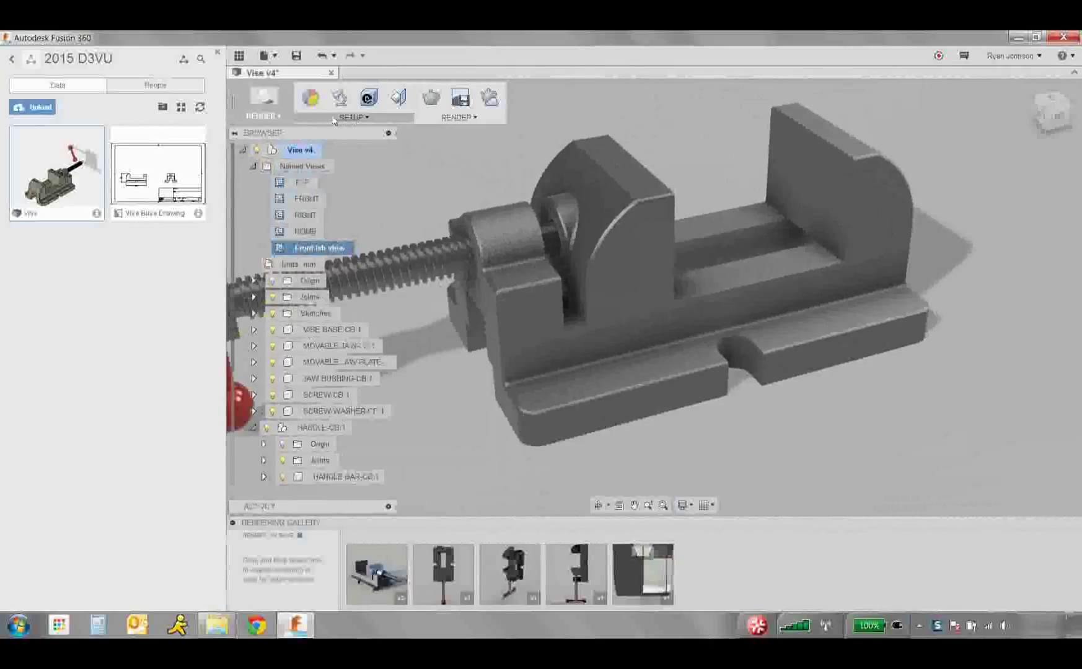
- Set the scene's environment style to Plaza
{"action": "left_click", "coordinate": [342, 101]}
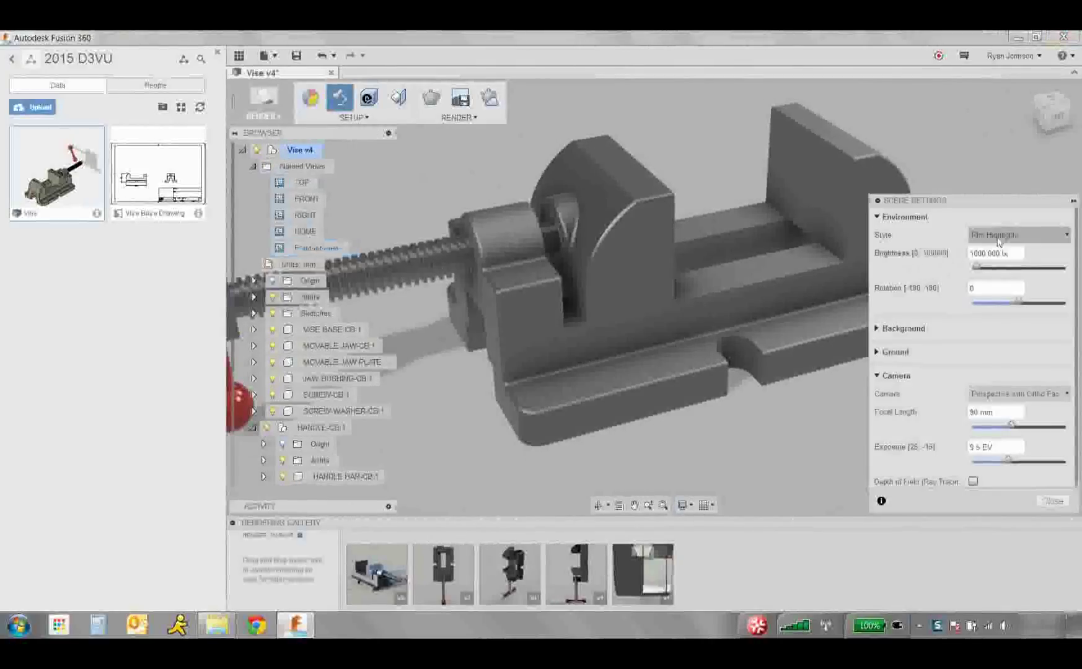
{"action": "left_click", "coordinate": [1000, 238]}
{"action": "left_click", "coordinate": [1008, 334]}
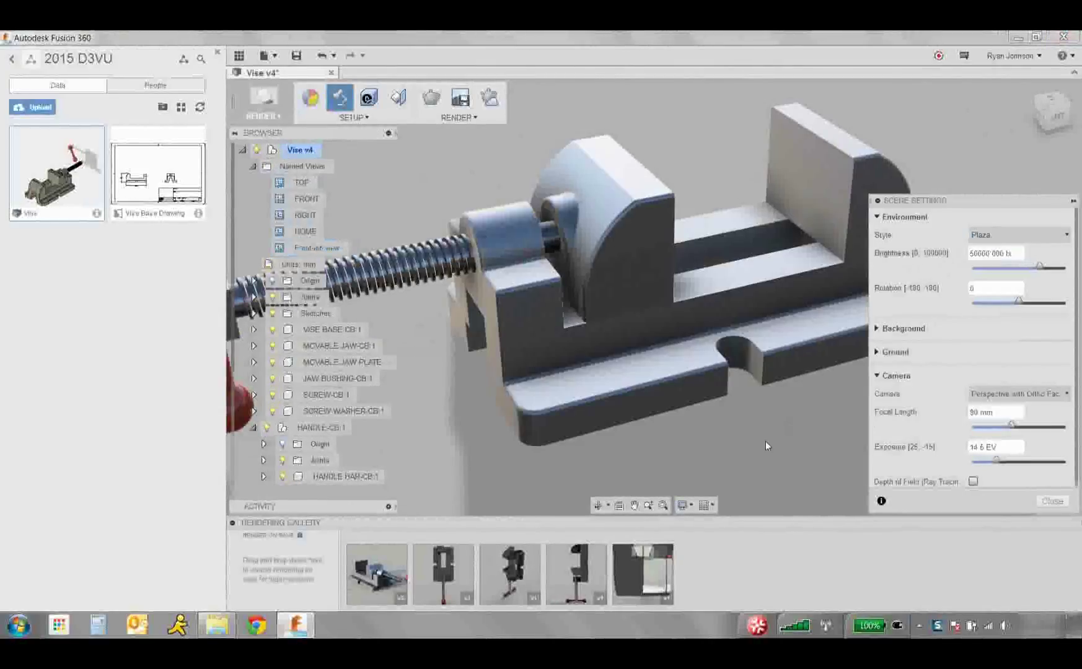
{"action": "middle_click_drag", "start_coordinate": [812, 426], "coordinate": [706, 412], "text": "shift"}
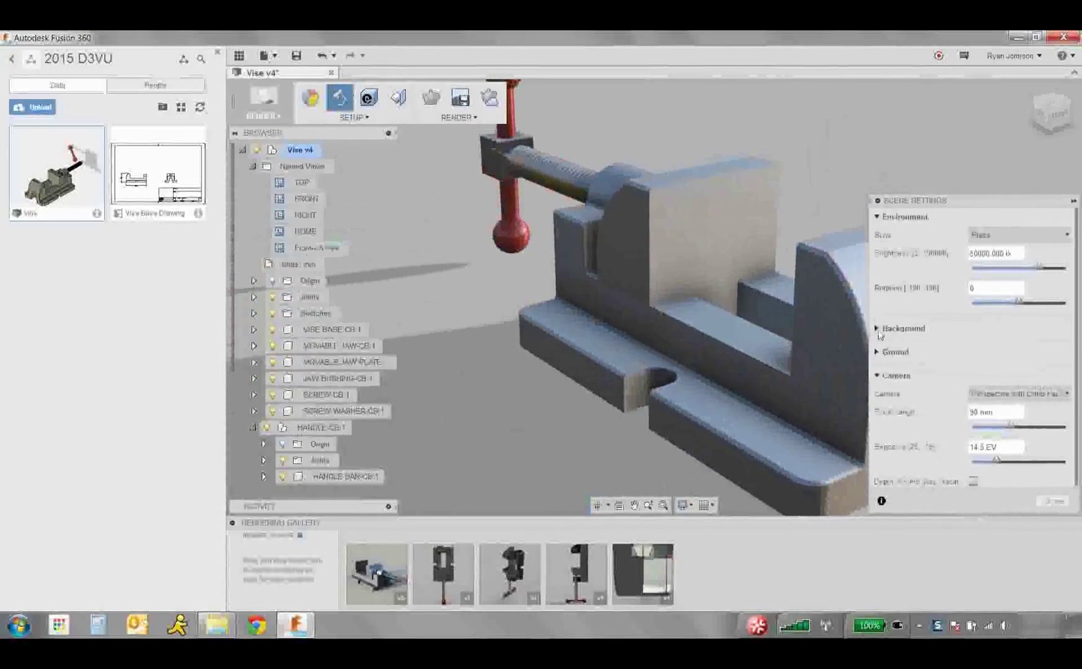
- Preview the vise against the environment image as background and return the background to solid color
{"action": "left_click", "coordinate": [880, 329]}
{"action": "left_click", "coordinate": [973, 346]}
{"action": "scroll", "coordinate": [679, 351], "scroll_direction": "down", "scroll_amount": 10}
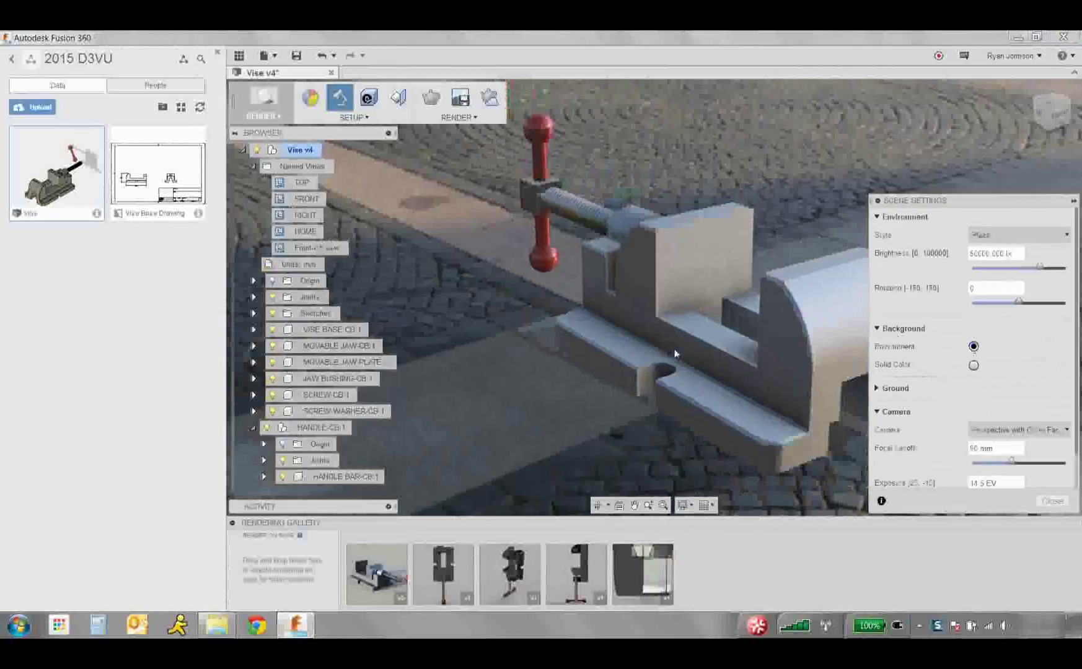
{"action": "scroll", "coordinate": [700, 354], "scroll_direction": "up", "scroll_amount": 5}
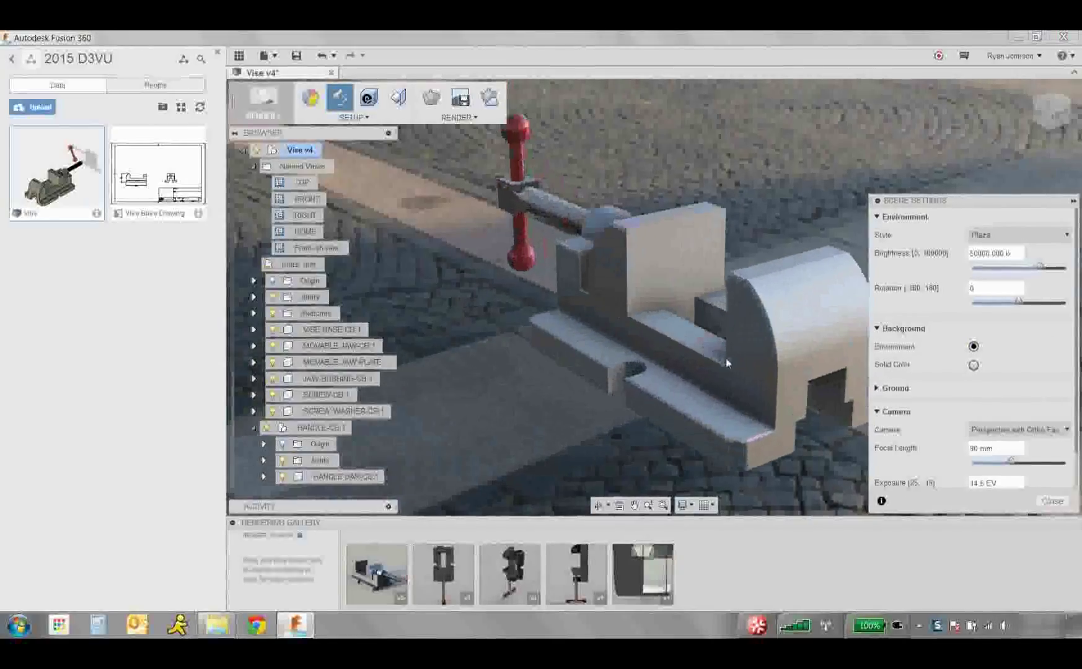
{"action": "mouse_move", "coordinate": [725, 359]}
{"action": "middle_mouse_down", "text": "shift"}
{"action": "mouse_move", "coordinate": [725, 310]}
{"action": "mouse_move", "coordinate": [744, 353]}
{"action": "middle_mouse_up", "text": "shift"}
{"action": "left_click", "coordinate": [973, 365]}
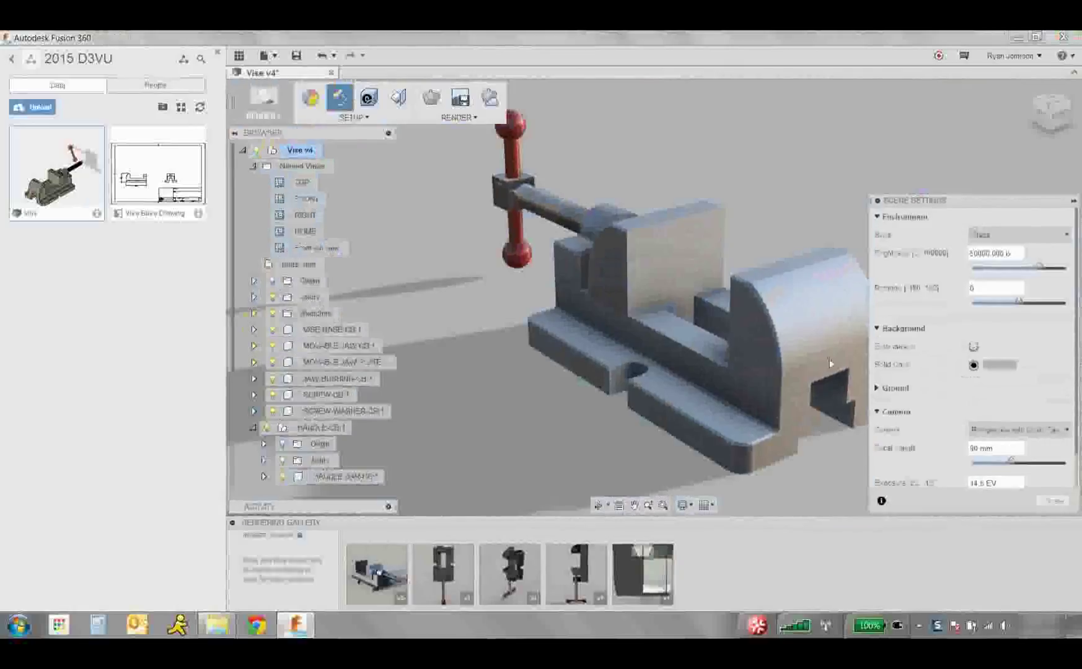
- Close the scene settings, keeping the Plaza environment
{"action": "scroll", "coordinate": [829, 358], "scroll_direction": "down", "scroll_amount": 3}
{"action": "middle_click_drag", "start_coordinate": [750, 380], "coordinate": [629, 379]}
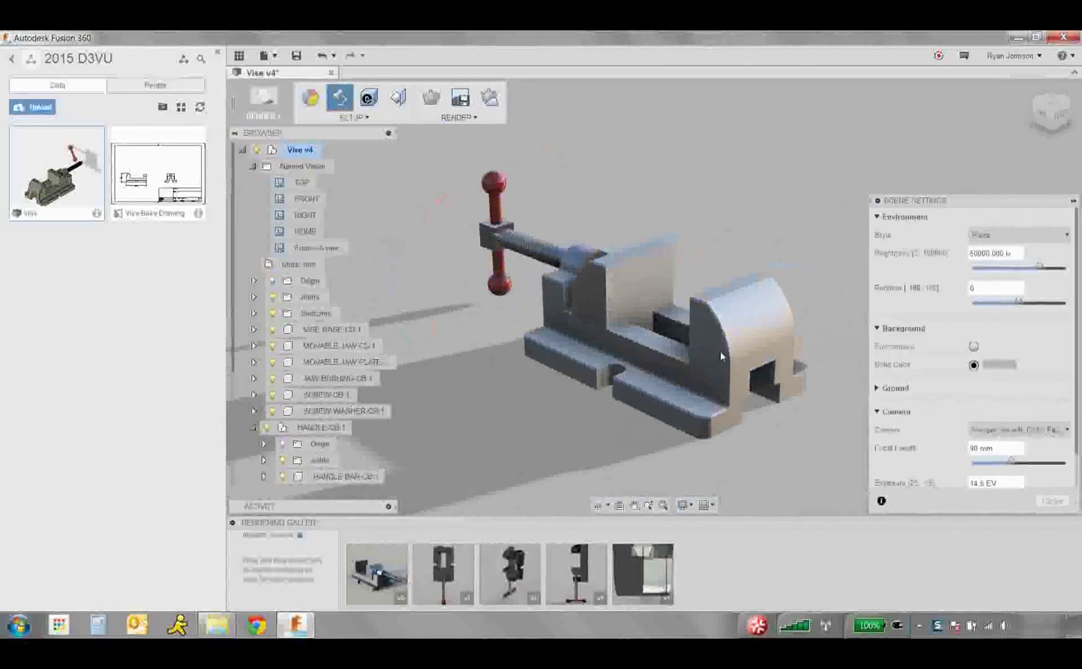
{"action": "left_click", "coordinate": [1052, 501]}
- Start the Appearance command and open the Steel materials within the Metal category of the Fusion 360 Appearance Library
{"action": "scroll", "coordinate": [575, 300], "scroll_direction": "up", "scroll_amount": 5}
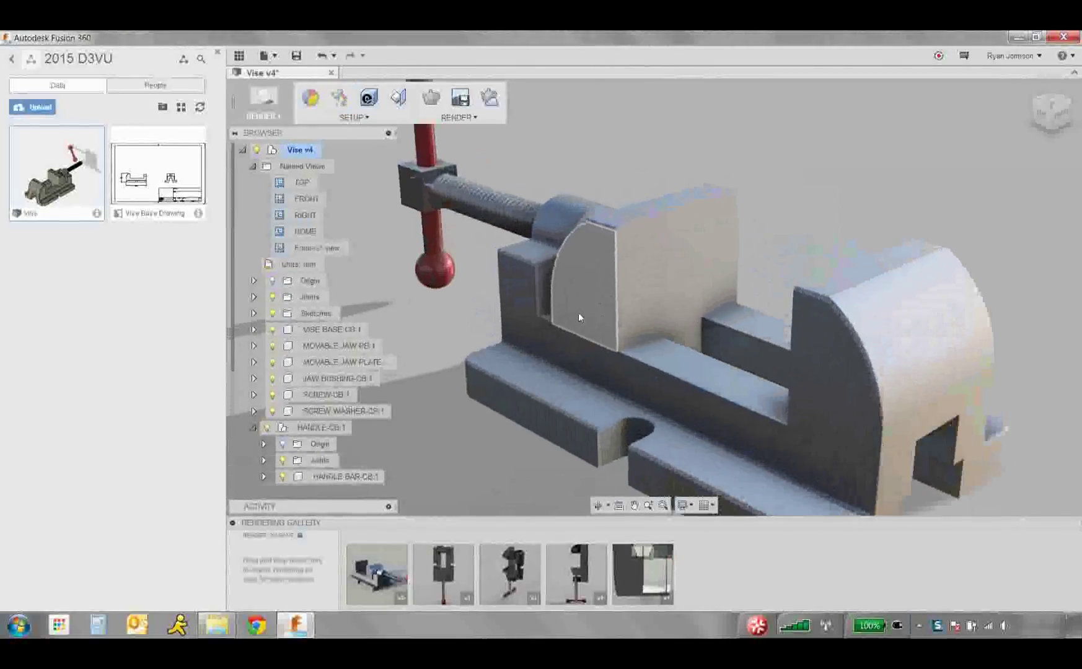
{"action": "middle_click_drag", "start_coordinate": [565, 273], "coordinate": [508, 278], "text": "shift"}
{"action": "key", "text": "a"}
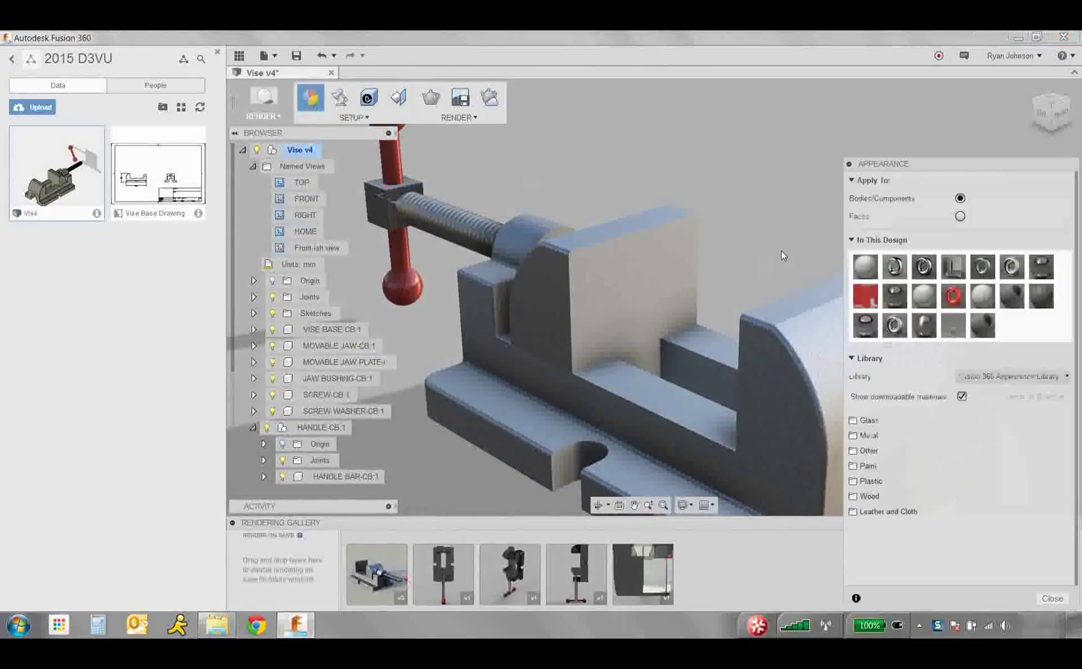
{"action": "middle_click_drag", "start_coordinate": [783, 249], "coordinate": [712, 248], "text": "shift"}
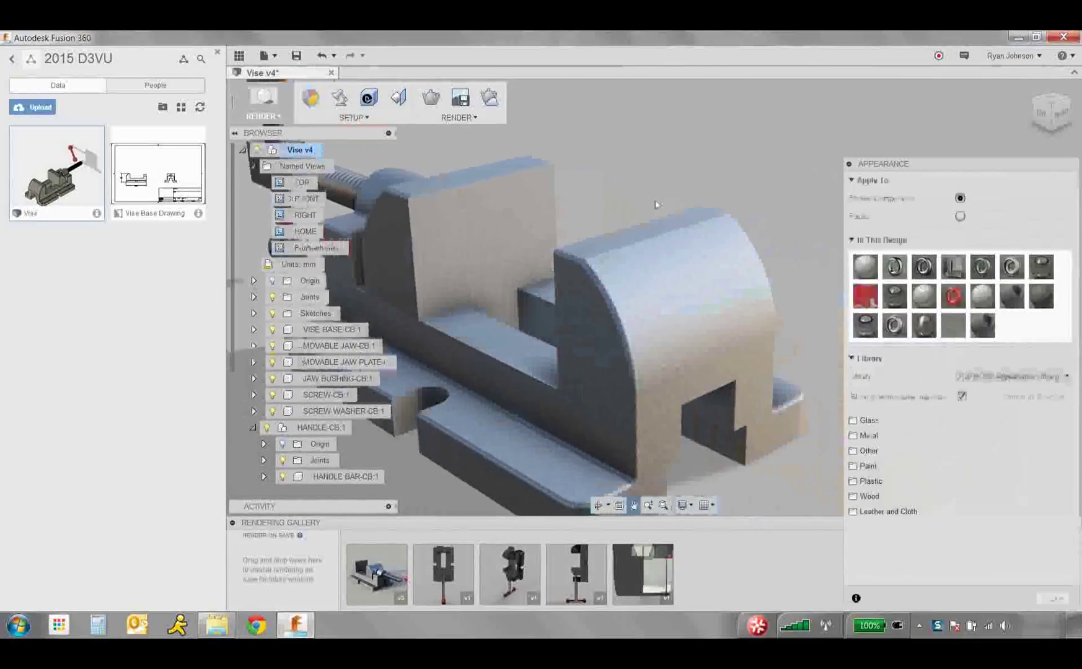
{"action": "left_click", "coordinate": [867, 436]}
{"action": "scroll", "coordinate": [878, 489], "scroll_direction": "down", "scroll_amount": 3}
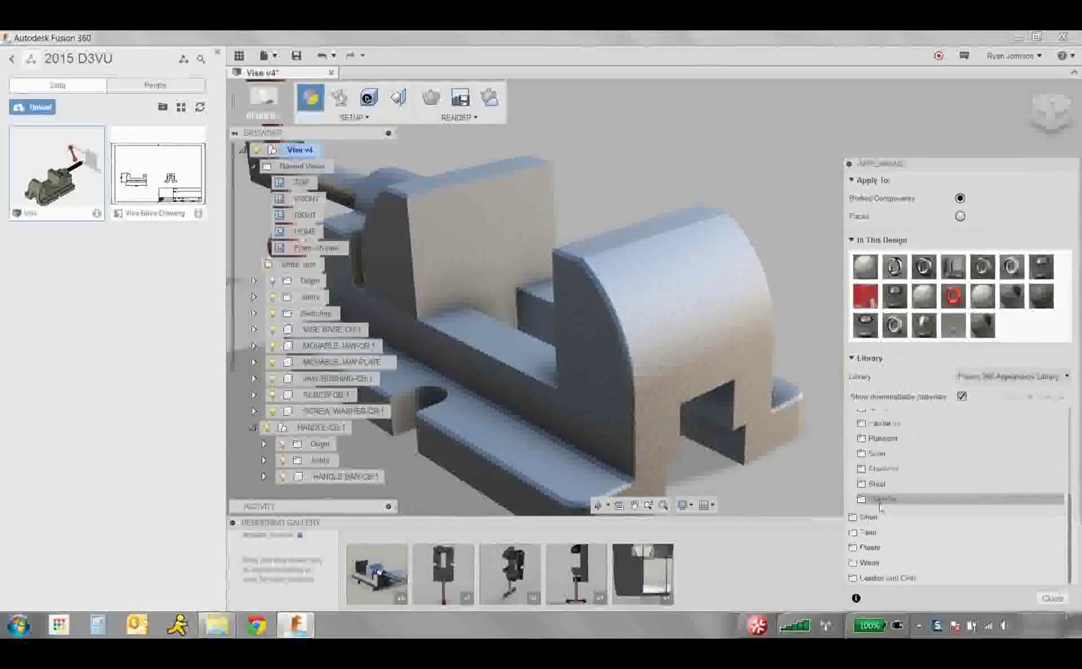
{"action": "left_click", "coordinate": [878, 484]}
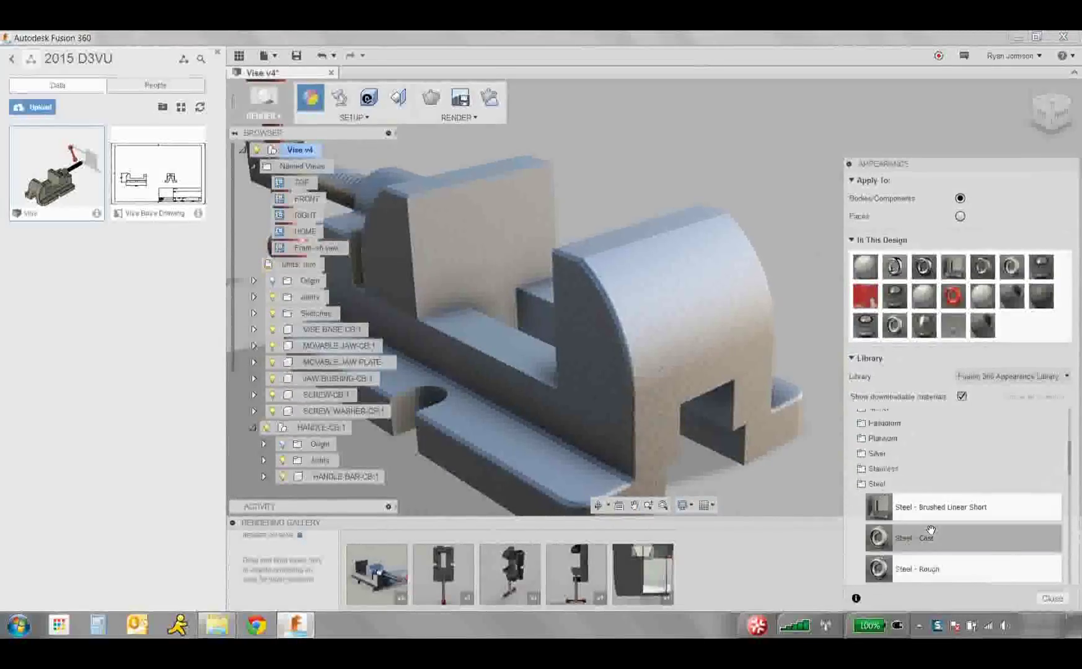
- Apply the Steel - Satin appearance to the vise base body, removing the appearances applied to its faces
{"action": "scroll", "coordinate": [928, 511], "scroll_direction": "down", "scroll_amount": 3}
{"action": "left_click_drag", "start_coordinate": [924, 509], "coordinate": [923, 507]}
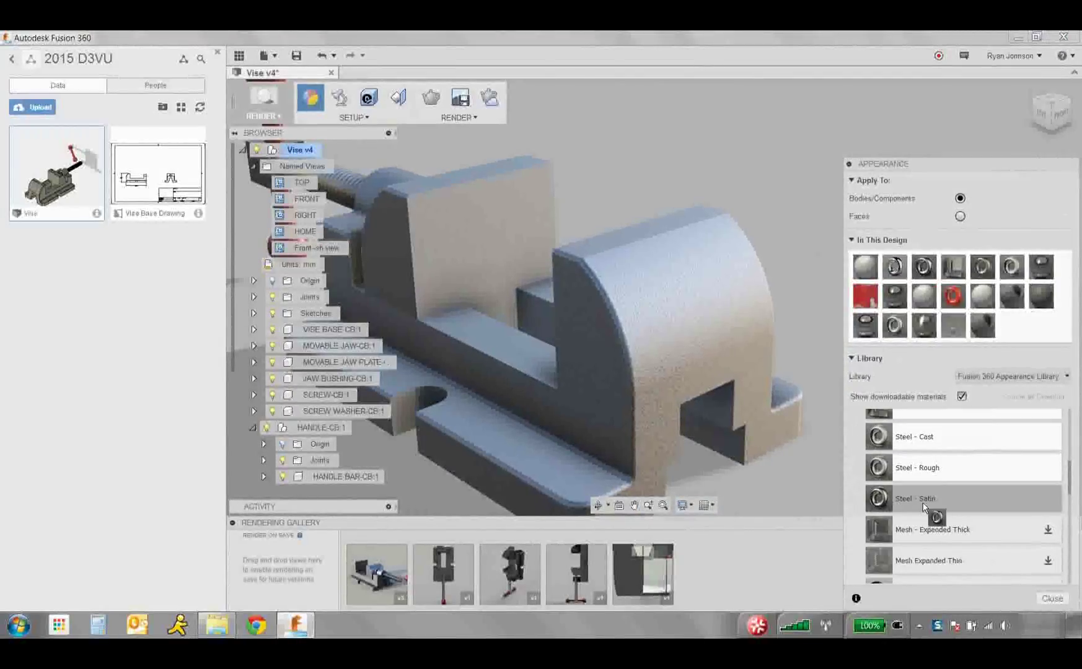
{"action": "left_click_drag", "start_coordinate": [838, 435], "coordinate": [632, 364]}
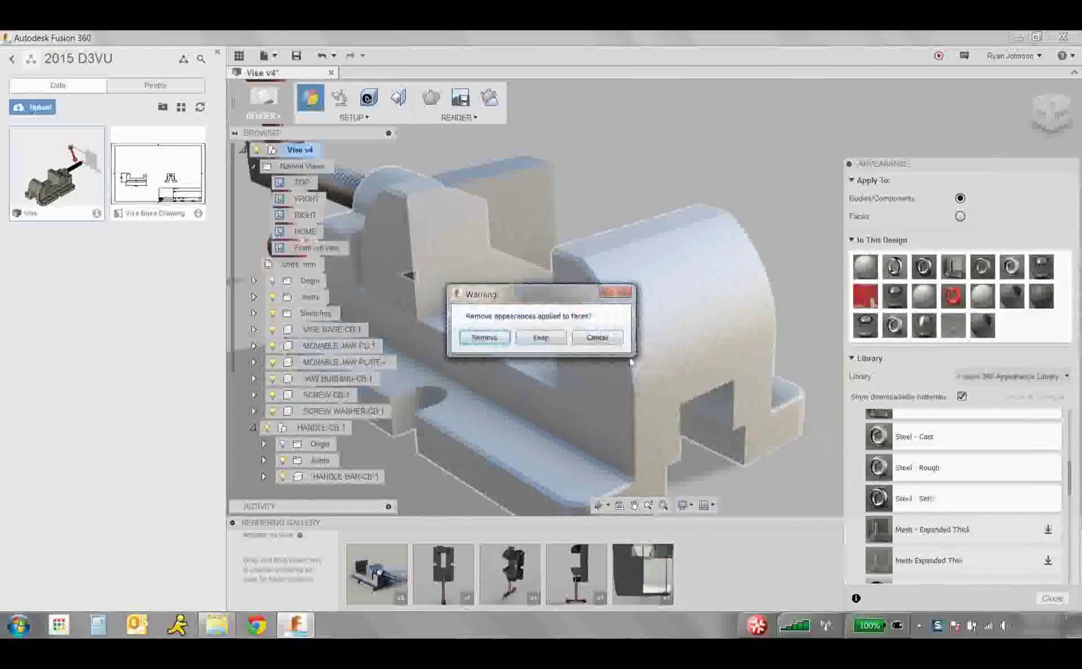
{"action": "left_click", "coordinate": [499, 339]}
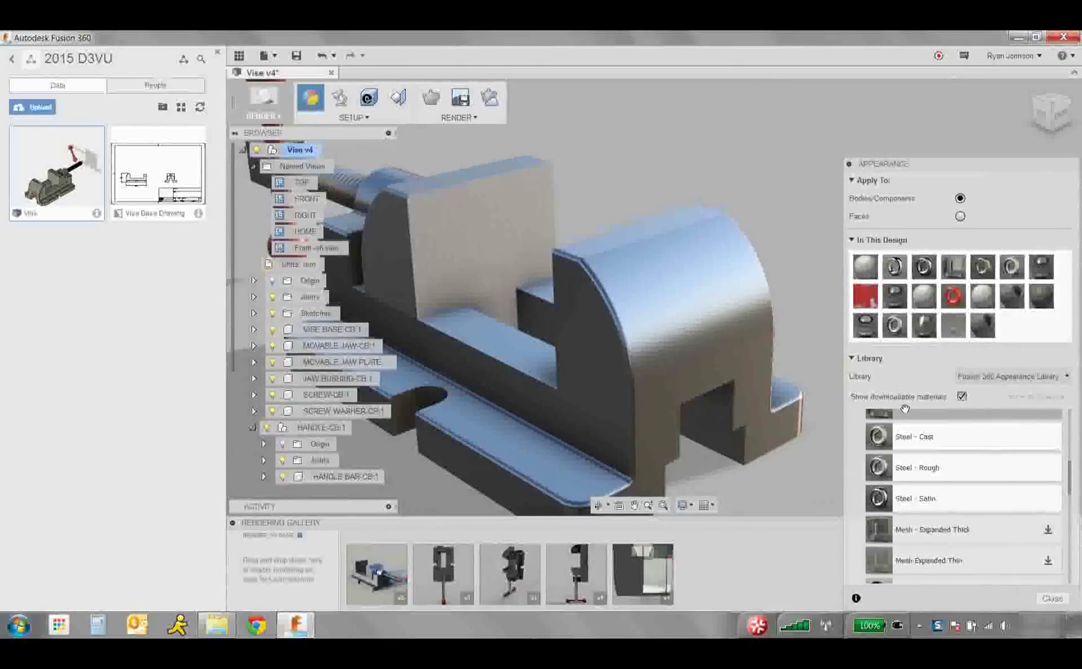
- Apply the Steel - Satin appearance to the inner plate of the fixed jaw
{"action": "left_click_drag", "start_coordinate": [917, 440], "coordinate": [604, 428]}
{"action": "middle_click_drag", "start_coordinate": [603, 424], "coordinate": [787, 283], "text": "shift"}
{"action": "left_click", "coordinate": [786, 282]}
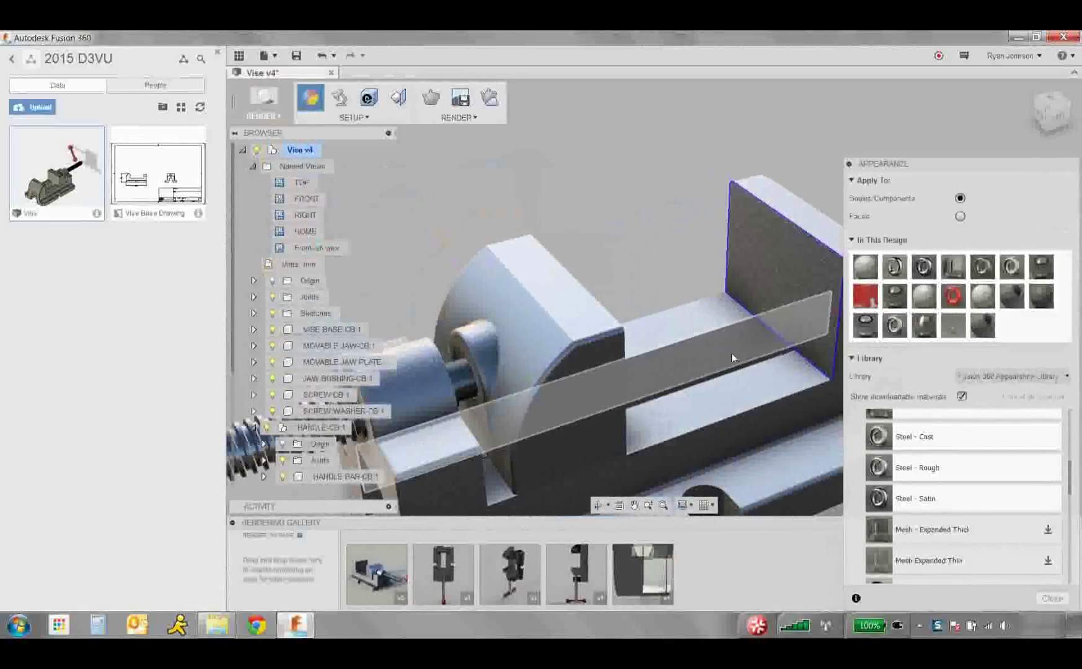
{"action": "middle_click_drag", "start_coordinate": [731, 358], "coordinate": [836, 421], "text": "shift"}
{"action": "scroll", "coordinate": [937, 464], "scroll_direction": "up", "scroll_amount": 1}
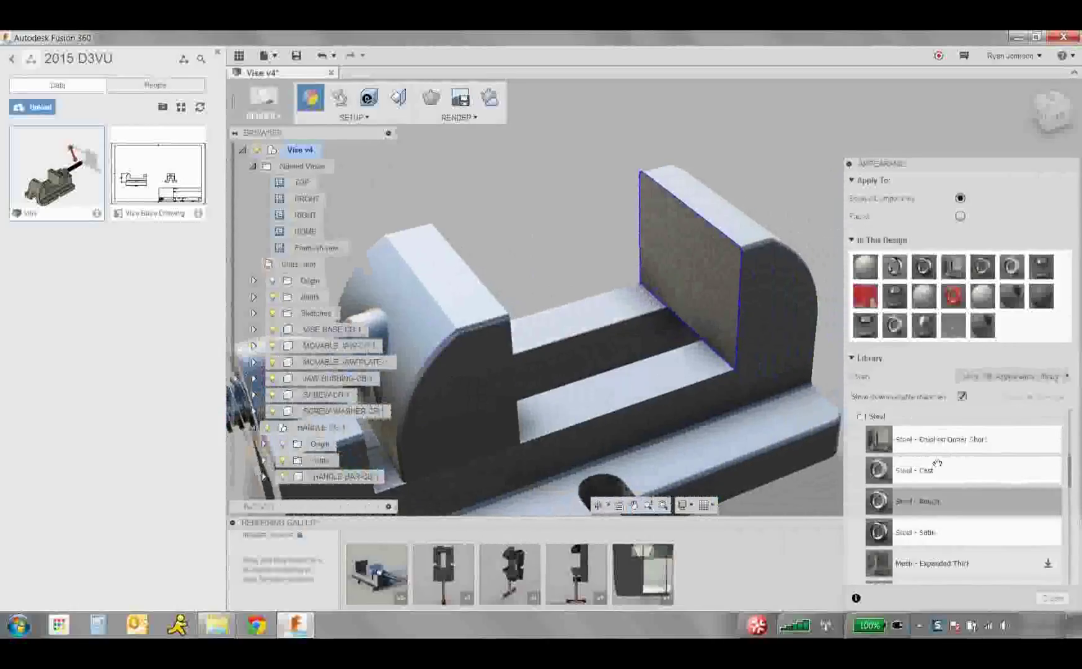
{"action": "left_click_drag", "start_coordinate": [922, 533], "coordinate": [711, 314]}
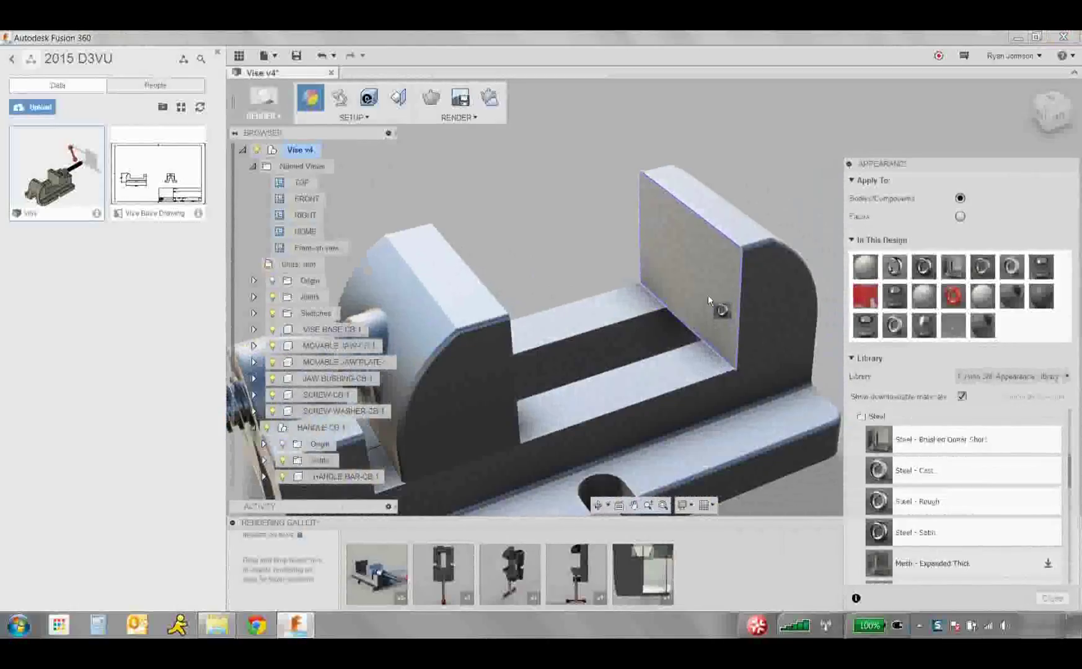
{"action": "left_click_drag", "start_coordinate": [707, 295], "coordinate": [708, 298]}
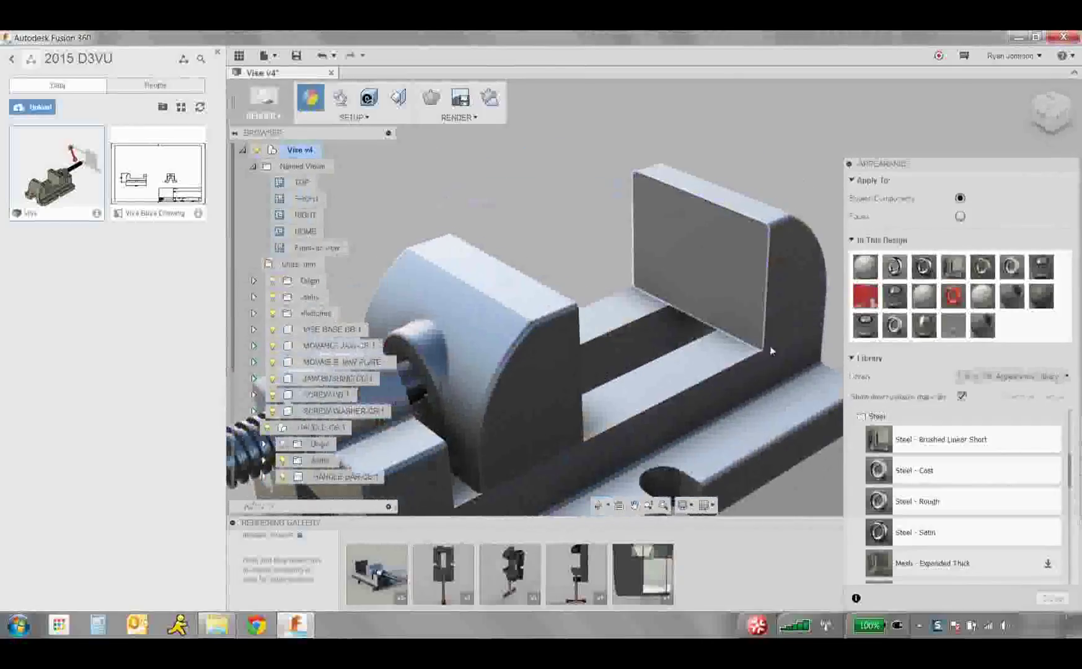
{"action": "left_click_drag", "start_coordinate": [935, 437], "coordinate": [724, 256]}
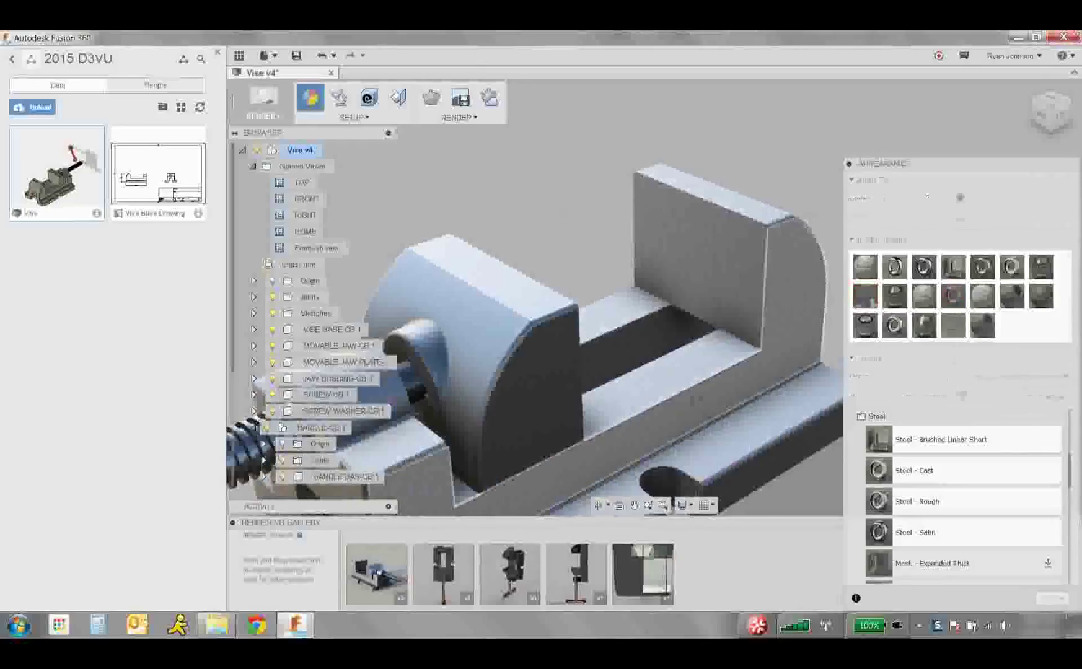
{"action": "middle_click_drag", "start_coordinate": [724, 256], "coordinate": [647, 405], "text": "shift"}
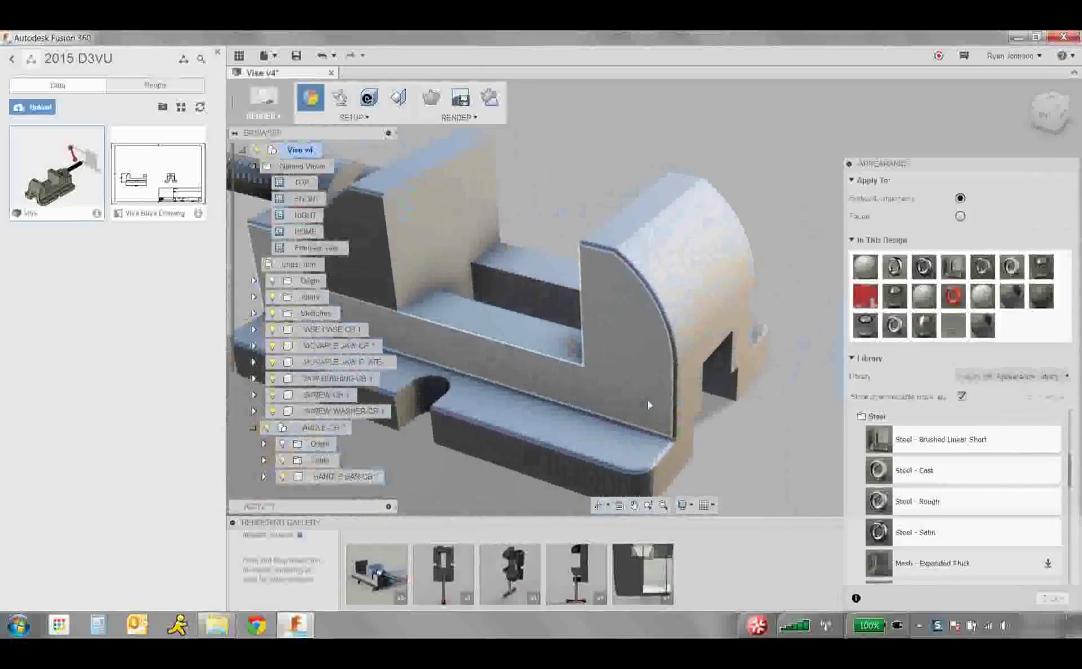
- View the first and third finished cloud renderings of the vise from the rendering gallery
{"action": "mouse_move", "coordinate": [382, 569]}
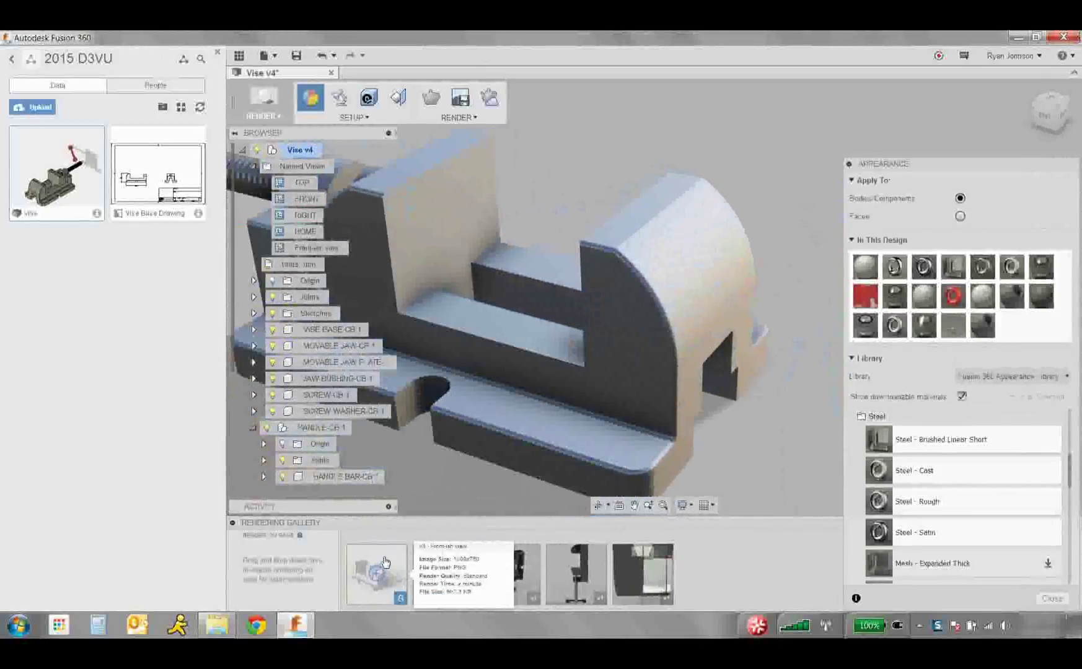
{"action": "left_click", "coordinate": [385, 562]}
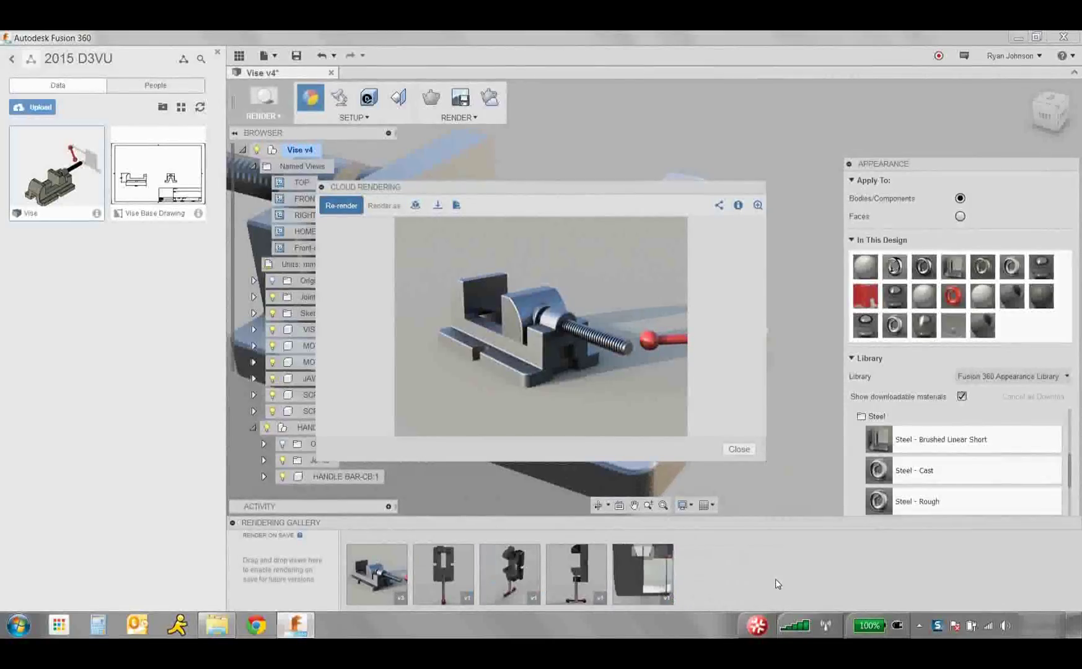
{"action": "mouse_move", "coordinate": [515, 578]}
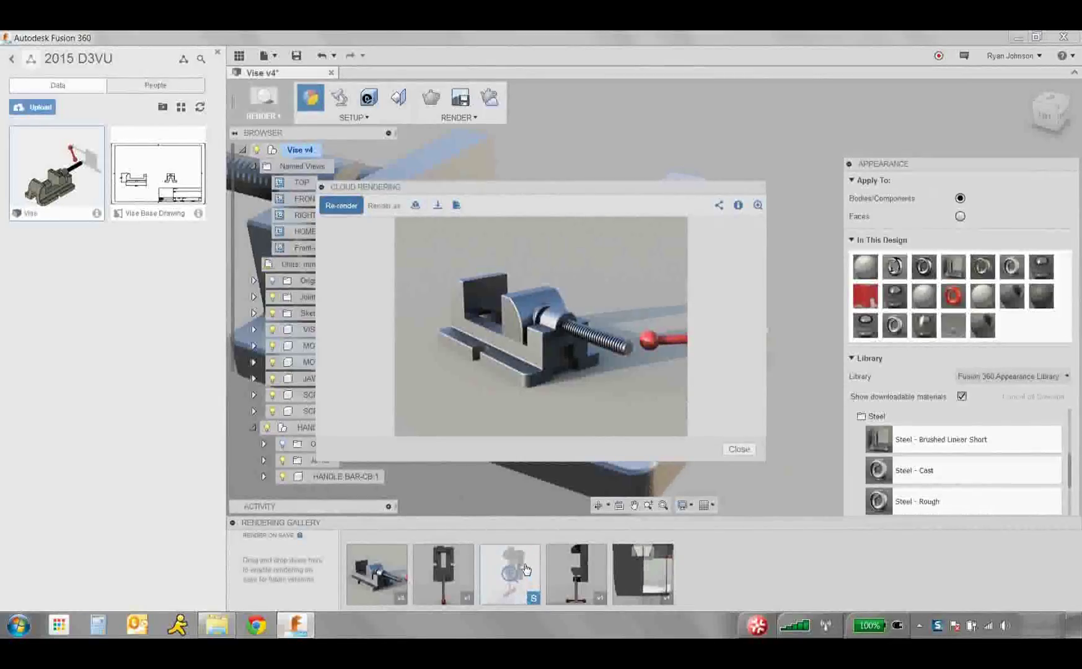
{"action": "left_click", "coordinate": [525, 569]}
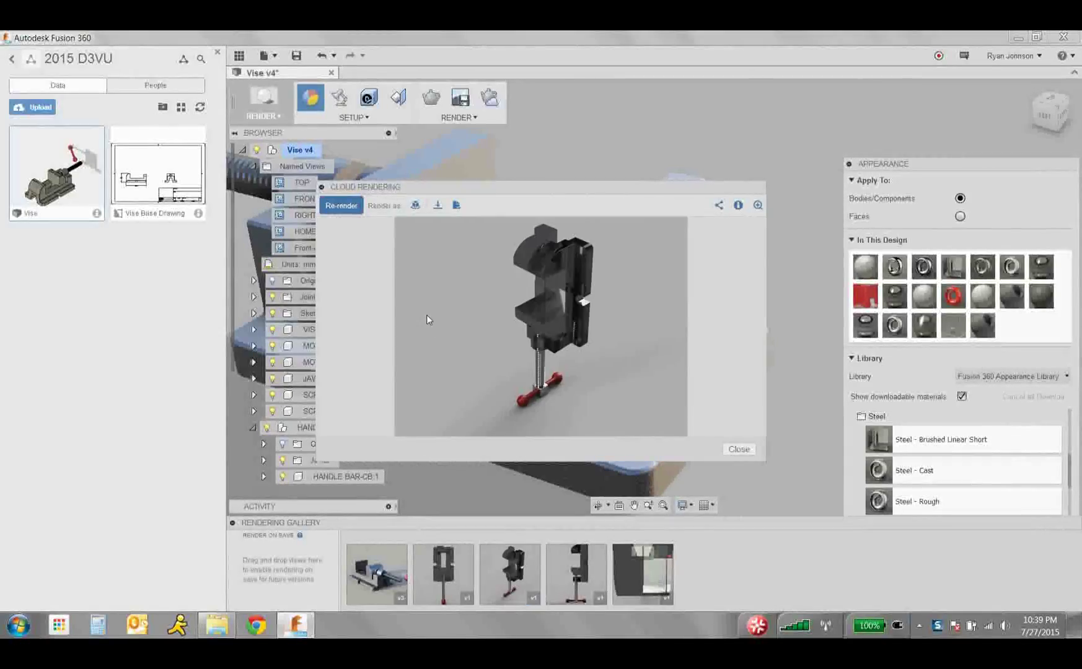
- Open the re-render settings for the third gallery image and set its render quality to Final
{"action": "left_click", "coordinate": [341, 206]}
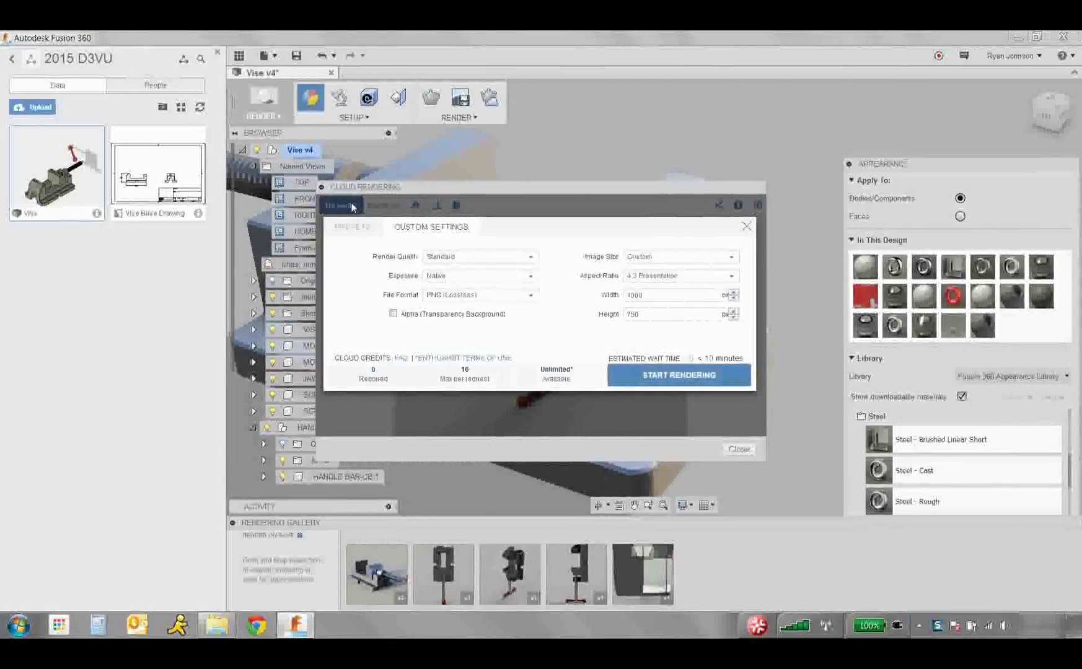
{"action": "left_click", "coordinate": [477, 261]}
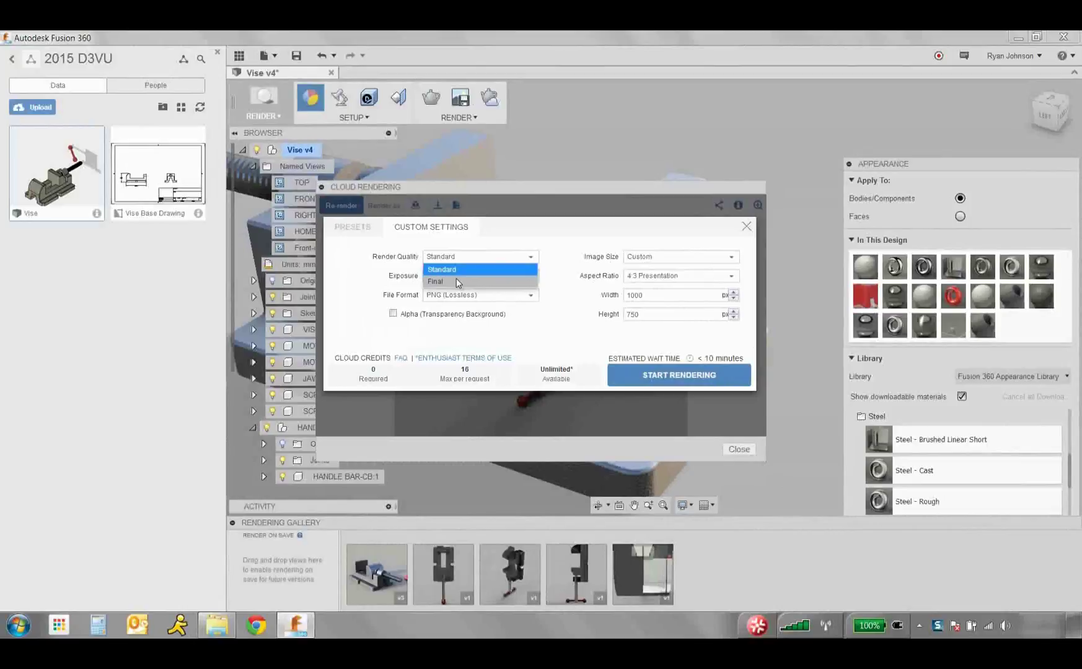
{"action": "left_click", "coordinate": [457, 278]}
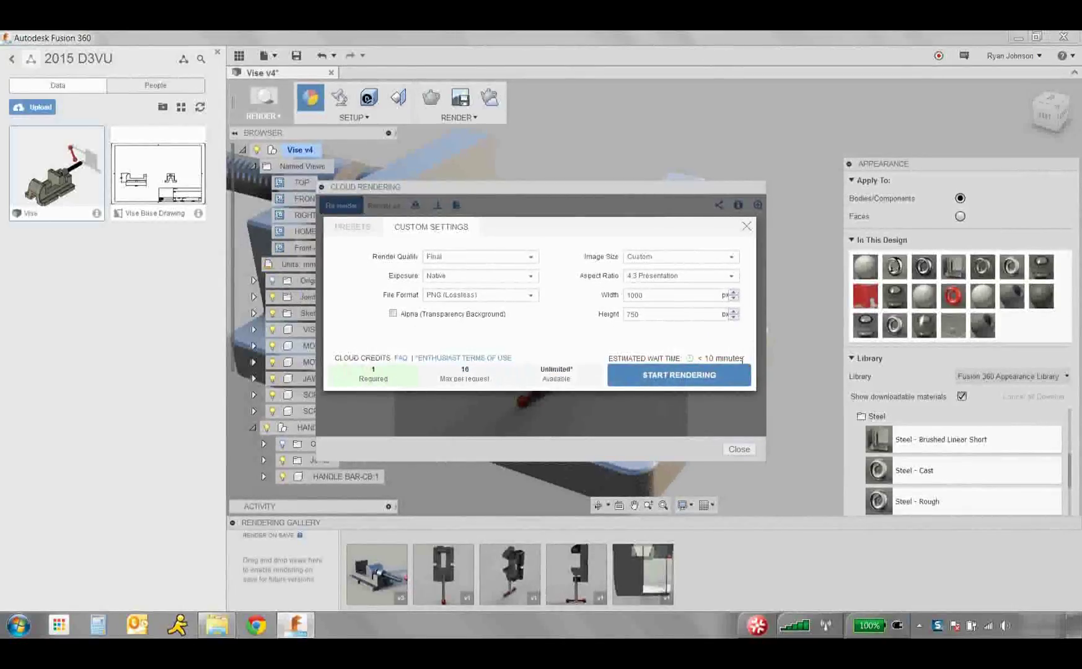
- Close the re-render settings, reorient the view to show the whole vise, and start a Final-quality cloud rendering of it
{"action": "left_click", "coordinate": [739, 449]}
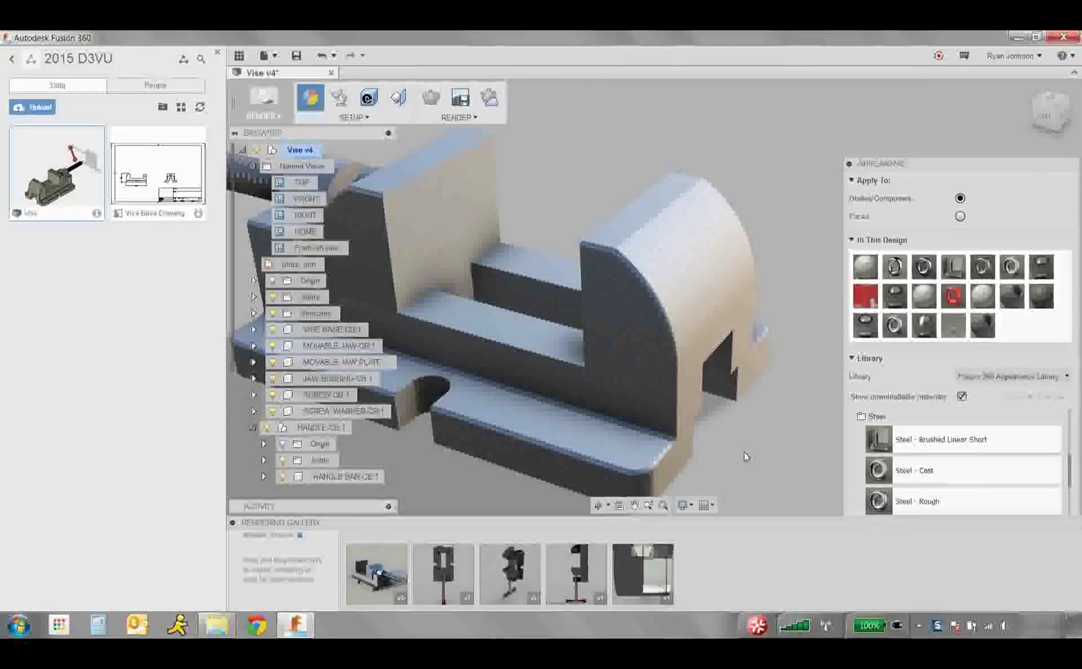
{"action": "mouse_move", "coordinate": [377, 573]}
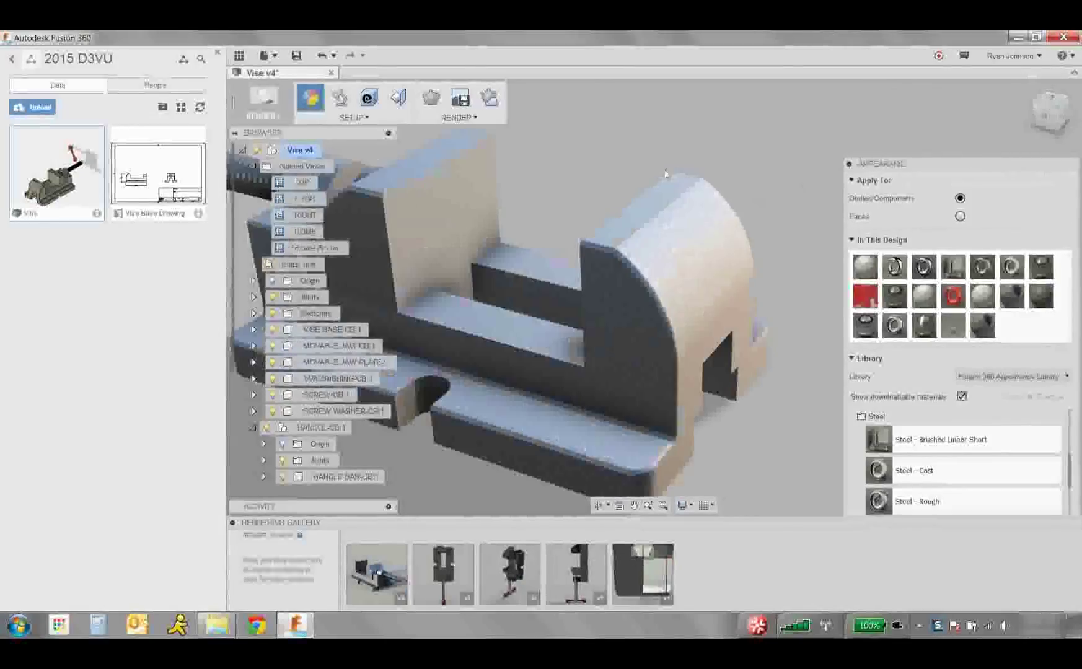
{"action": "middle_click_drag", "start_coordinate": [665, 173], "coordinate": [903, 366], "text": "shift"}
{"action": "key", "text": "Escape"}
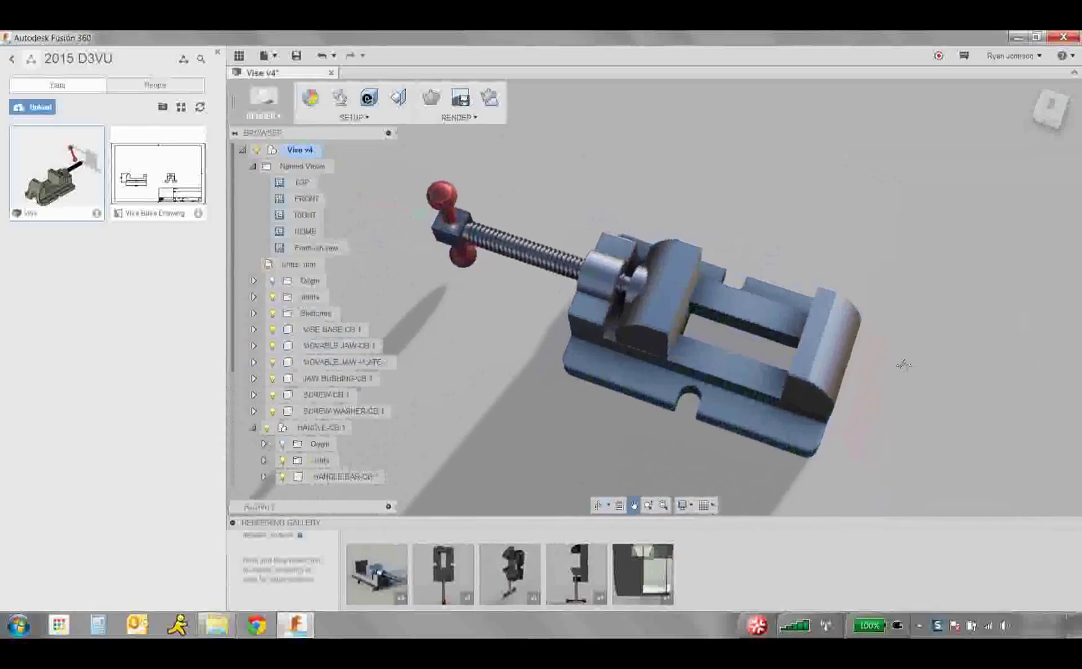
{"action": "left_click", "coordinate": [490, 97]}
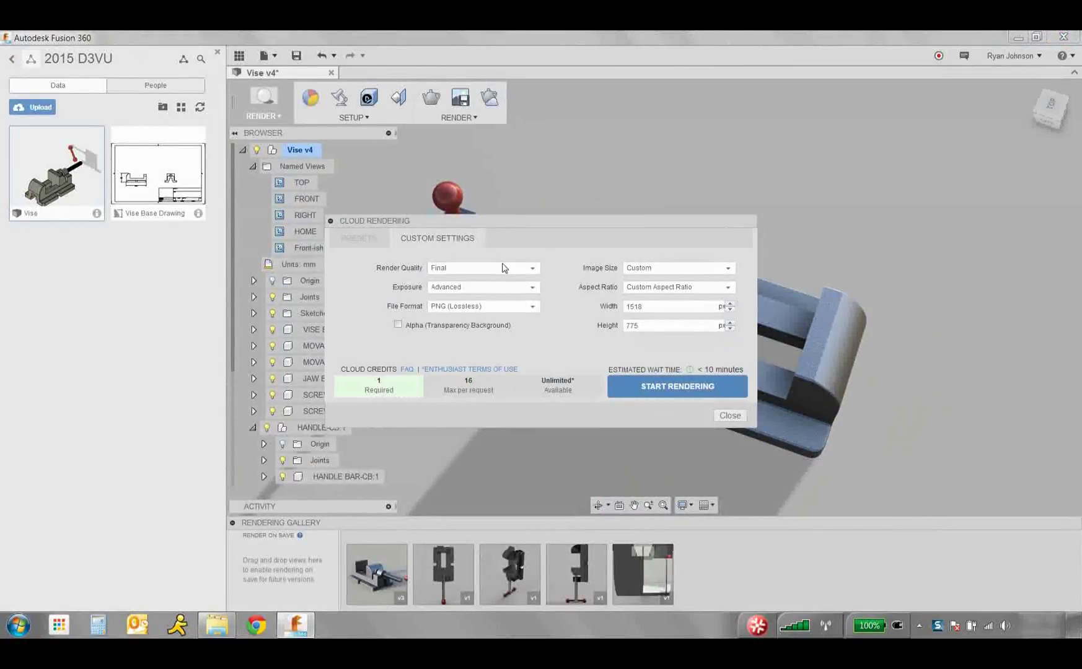
{"action": "left_click", "coordinate": [658, 388]}
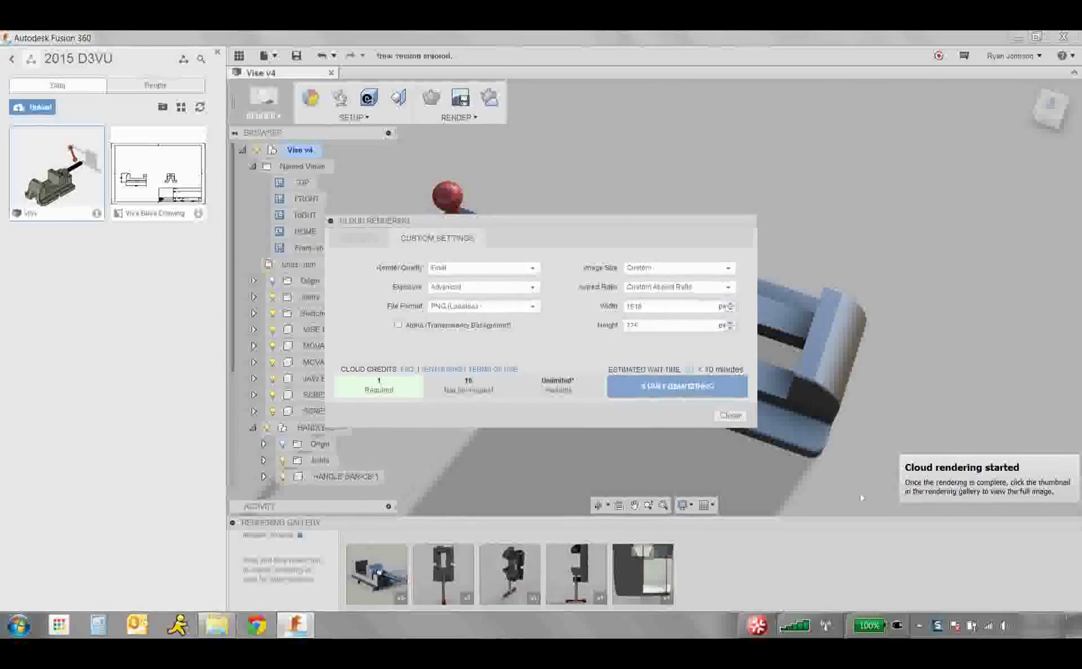
{"action": "mouse_move", "coordinate": [405, 587]}
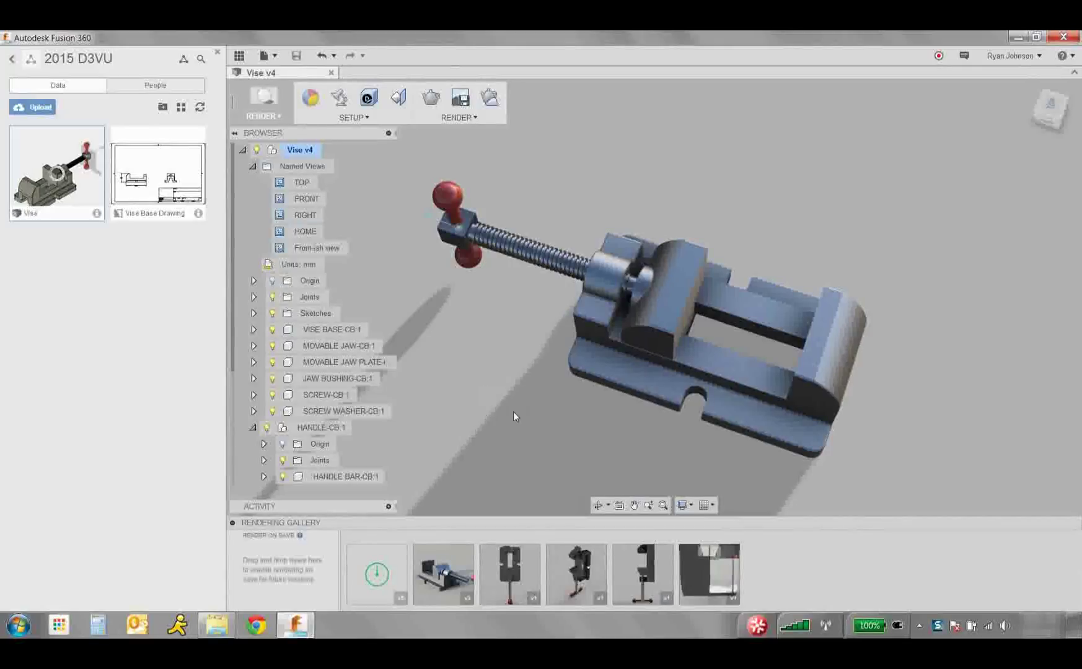
- Return the vise to its home view and switch to the Model workspace
{"action": "middle_click_drag", "start_coordinate": [513, 412], "coordinate": [533, 347], "text": "shift"}
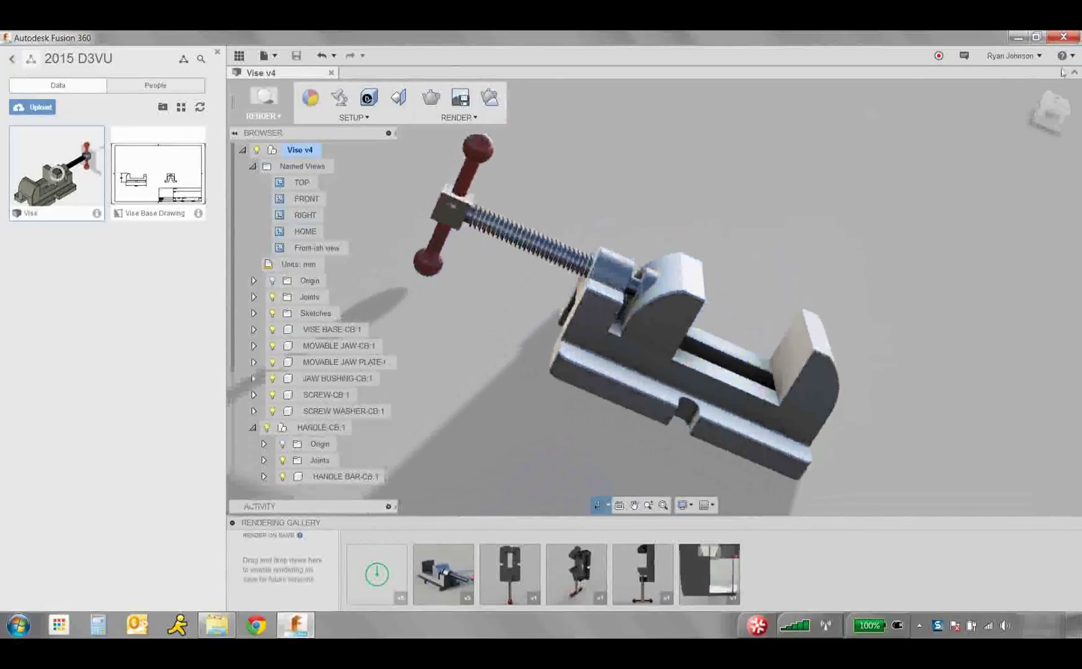
{"action": "left_click", "coordinate": [1027, 102]}
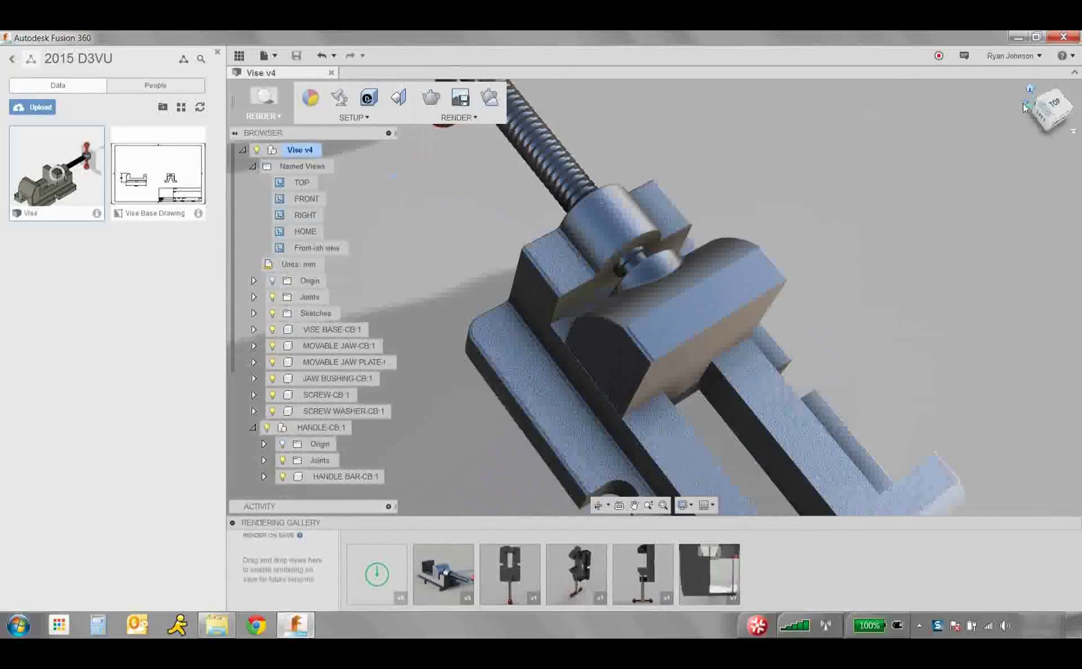
{"action": "middle_click_drag", "start_coordinate": [775, 372], "coordinate": [713, 358], "text": "shift"}
{"action": "left_click", "coordinate": [263, 99]}
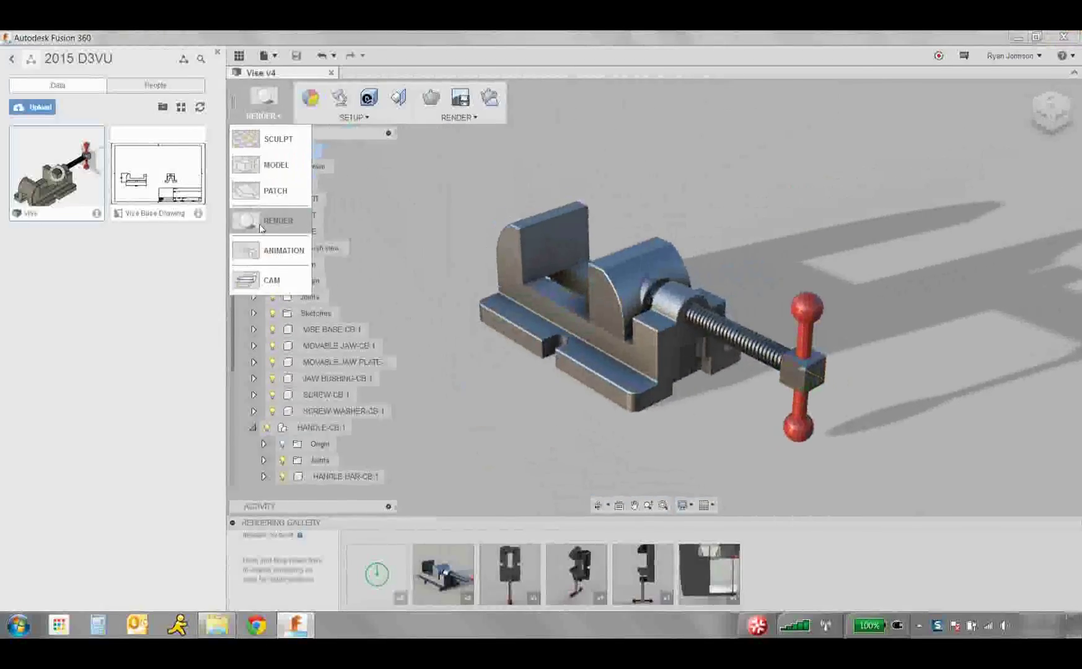
{"action": "left_click", "coordinate": [276, 165]}
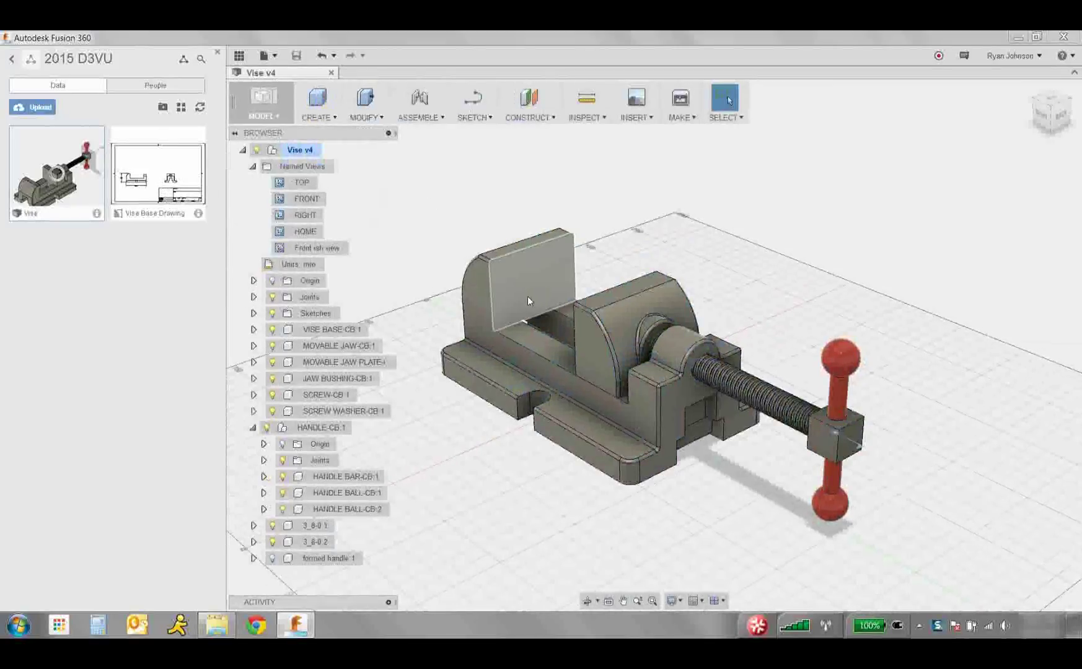
- Show the Create New Drawing option for the handle component and open the Vise Base Drawing
{"action": "left_click", "coordinate": [311, 363]}
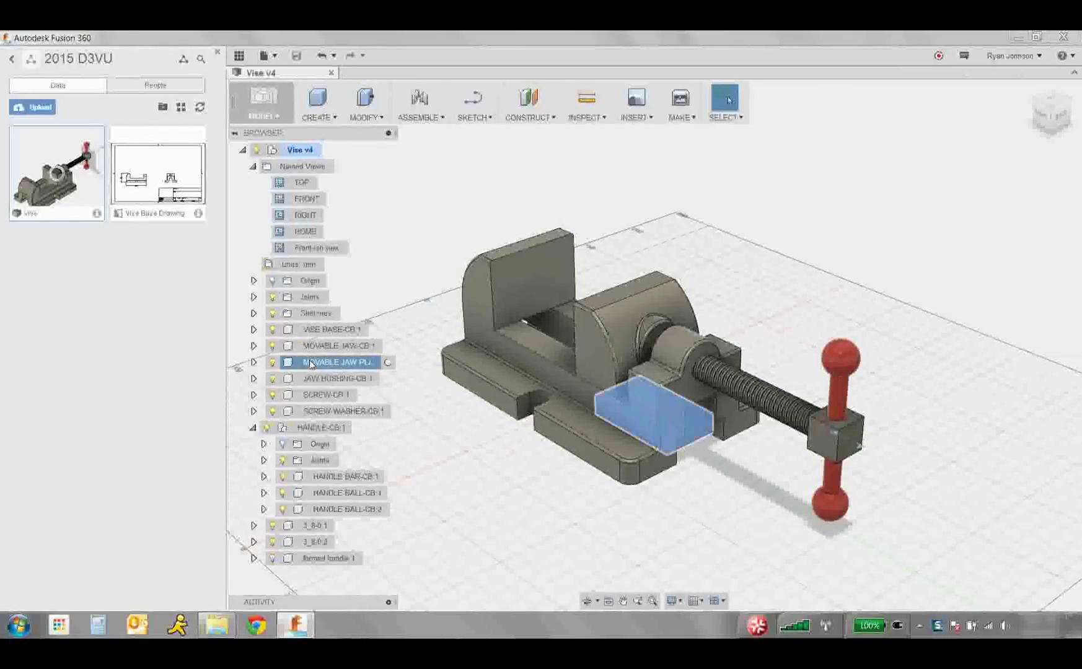
{"action": "left_click", "coordinate": [305, 429]}
{"action": "right_click", "coordinate": [305, 429]}
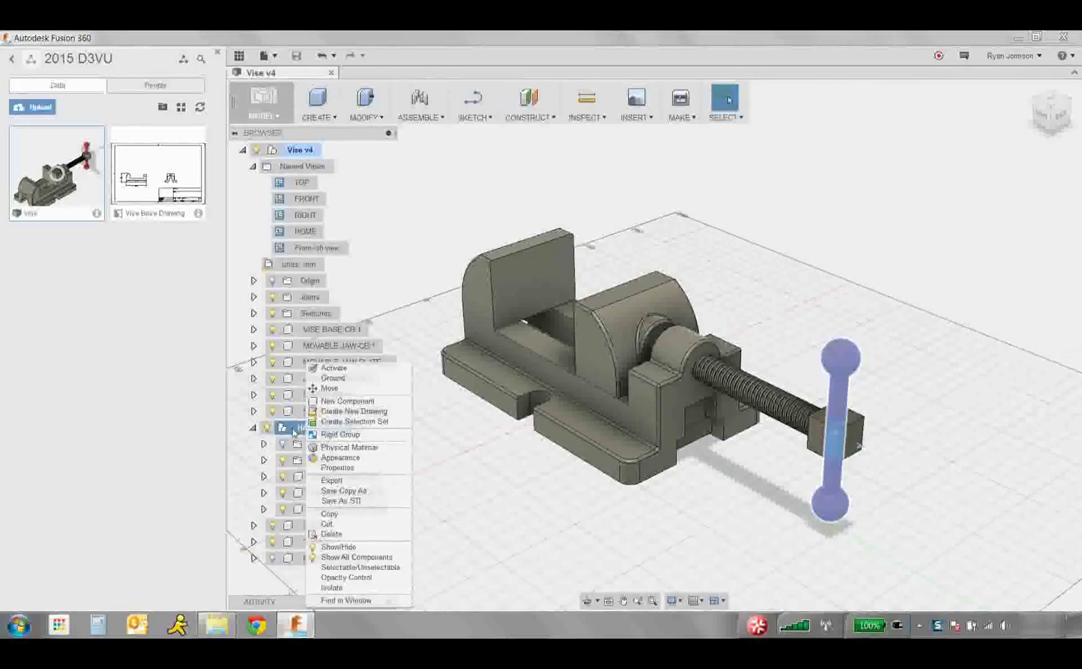
{"action": "left_click", "coordinate": [368, 414]}
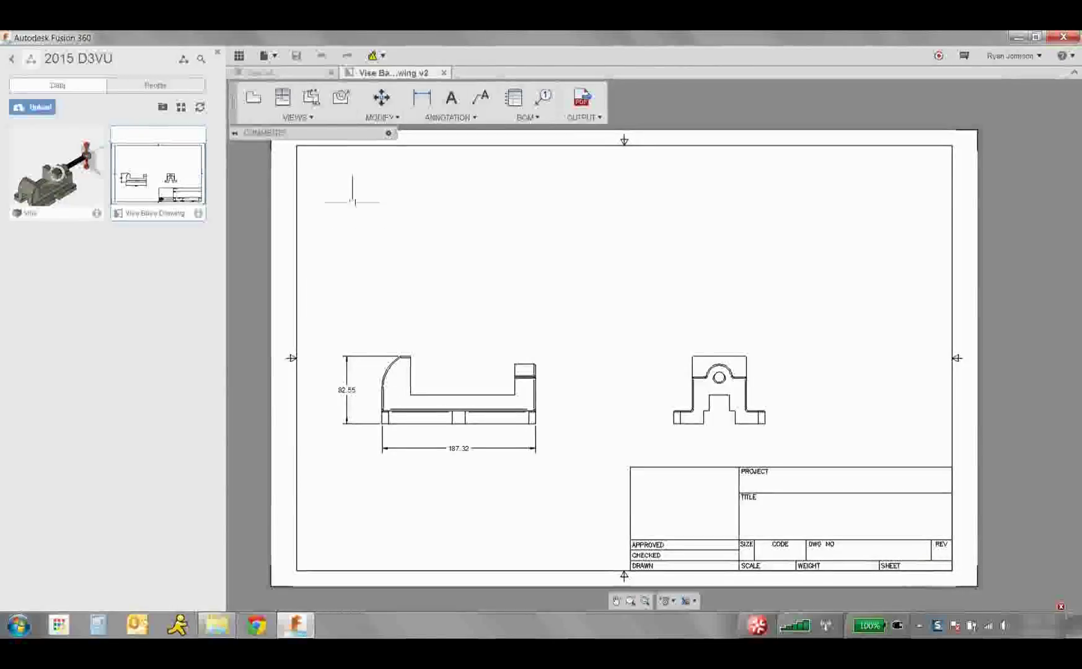
- Project a top view and an isometric view of the vise base from the front view
{"action": "left_click", "coordinate": [283, 97]}
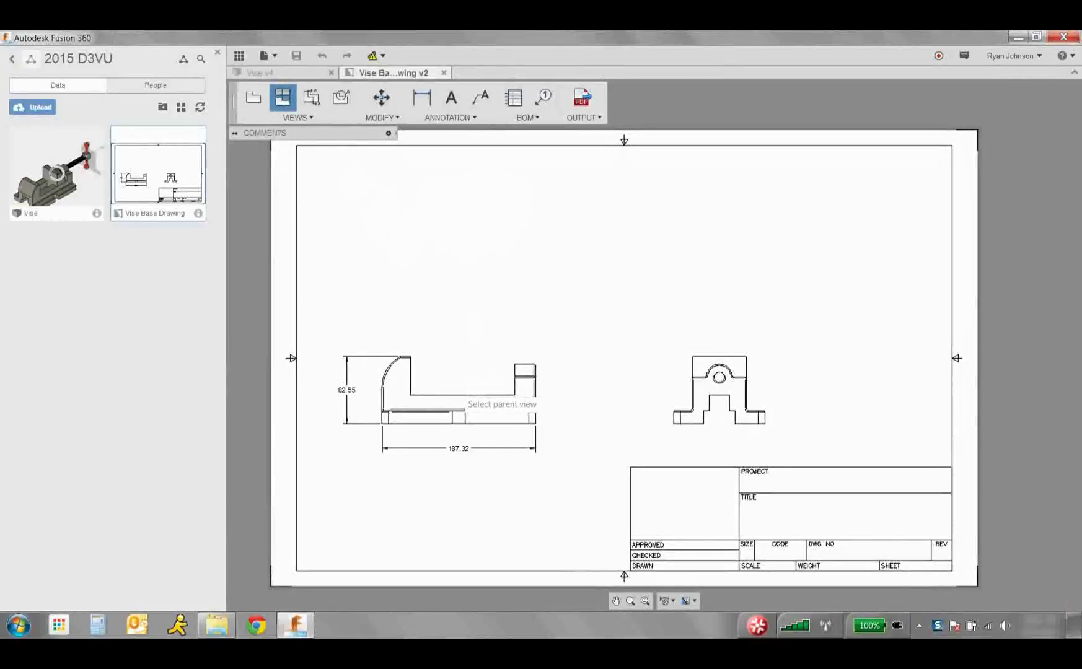
{"action": "left_click", "coordinate": [460, 397]}
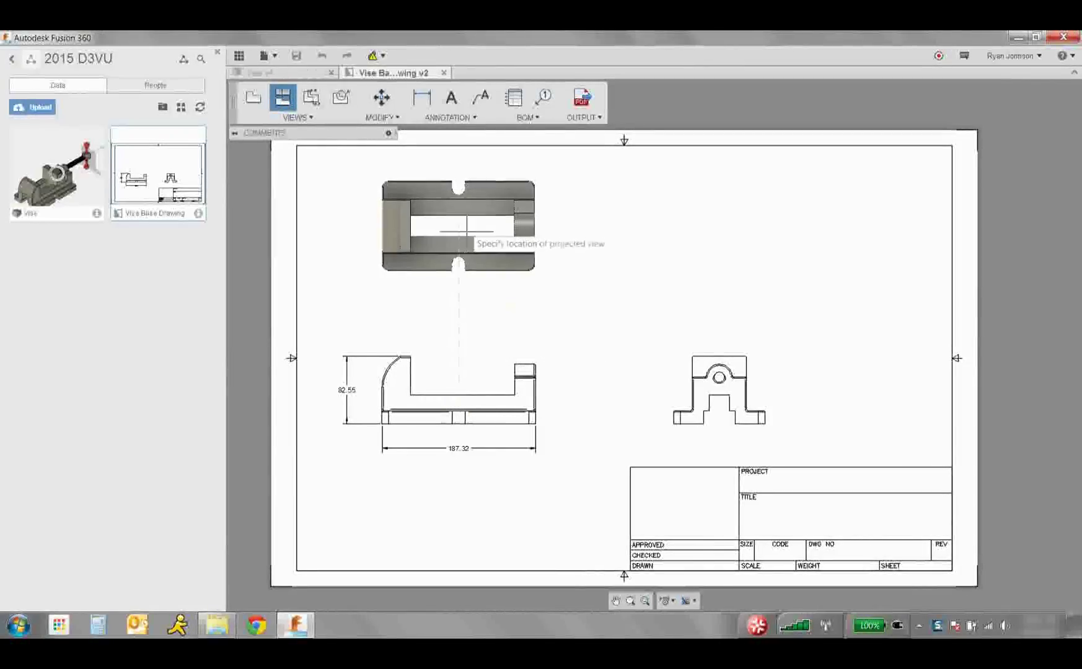
{"action": "left_click", "coordinate": [471, 243]}
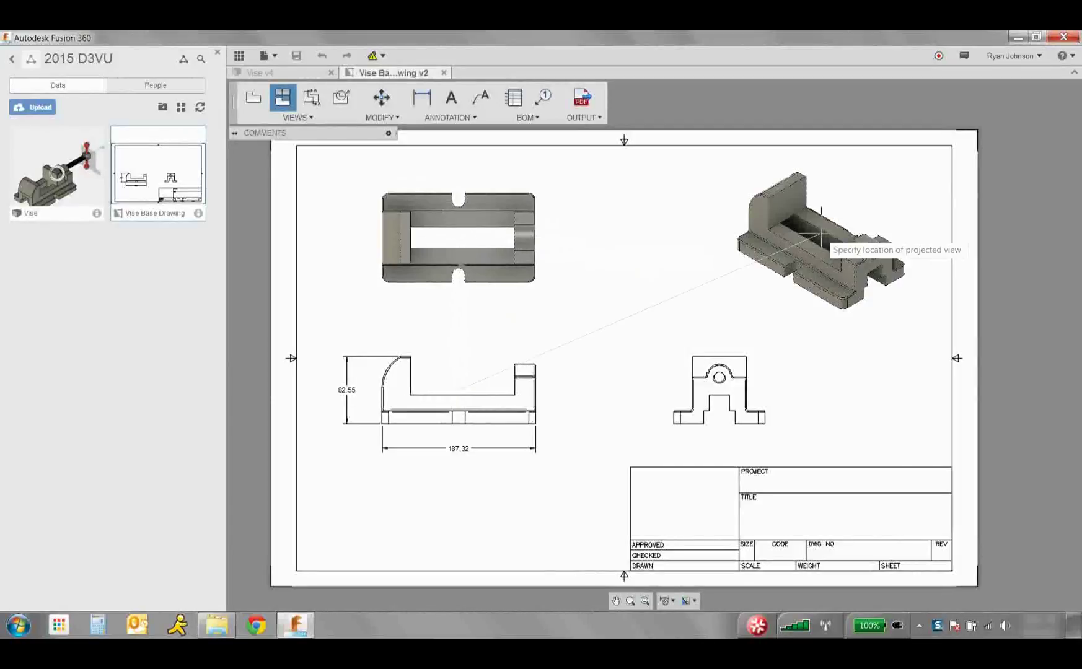
{"action": "left_click", "coordinate": [821, 235]}
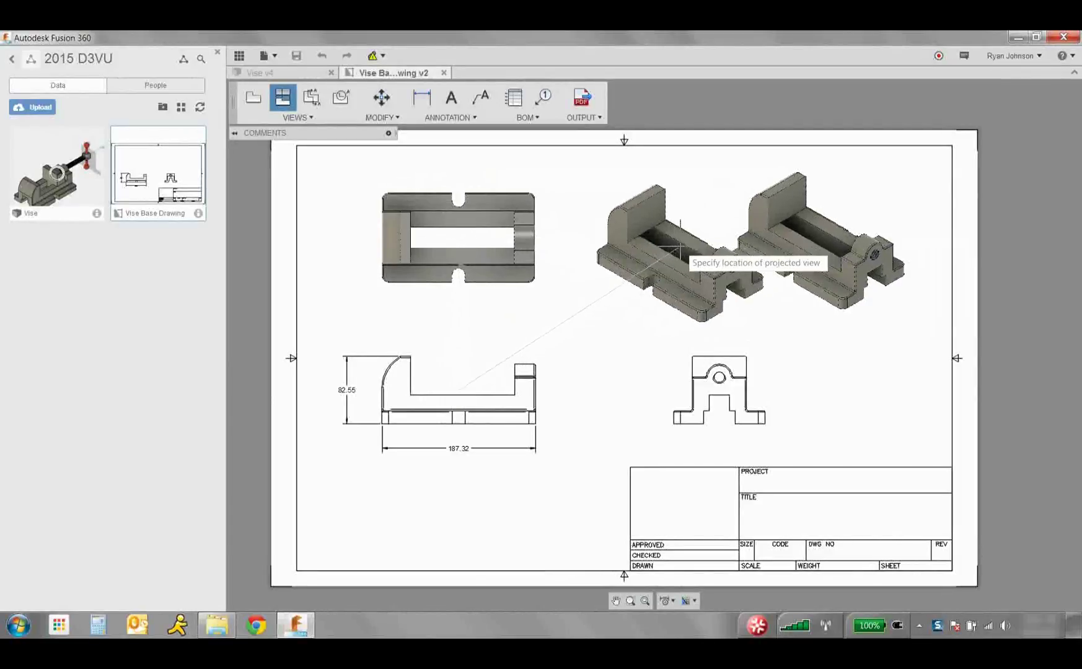
{"action": "right_click", "coordinate": [705, 253]}
{"action": "left_click", "coordinate": [712, 249]}
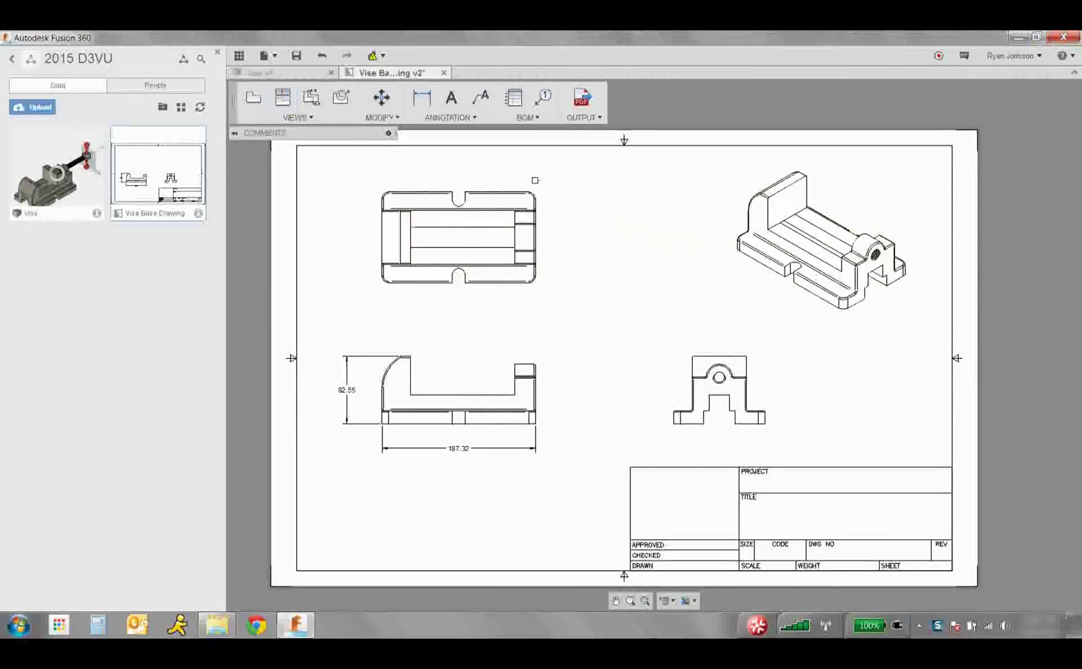
- Create section view A-A from the top view, cutting vertically through the screw end, and place it beside the top view at the parent's 1:2 scale
{"action": "left_click", "coordinate": [311, 97]}
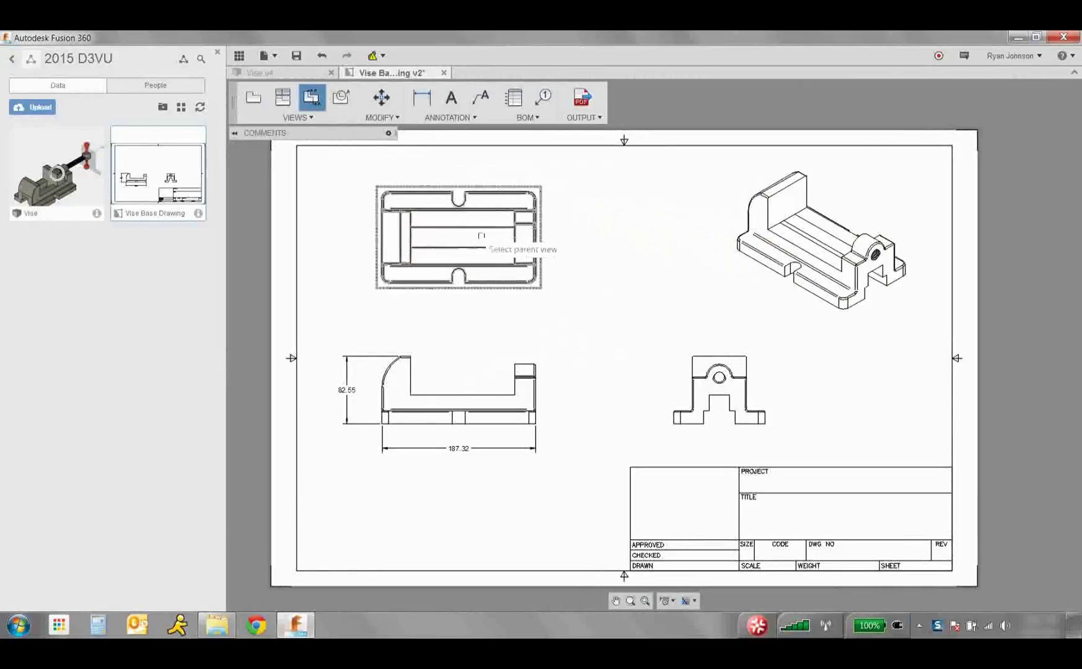
{"action": "left_click", "coordinate": [499, 249]}
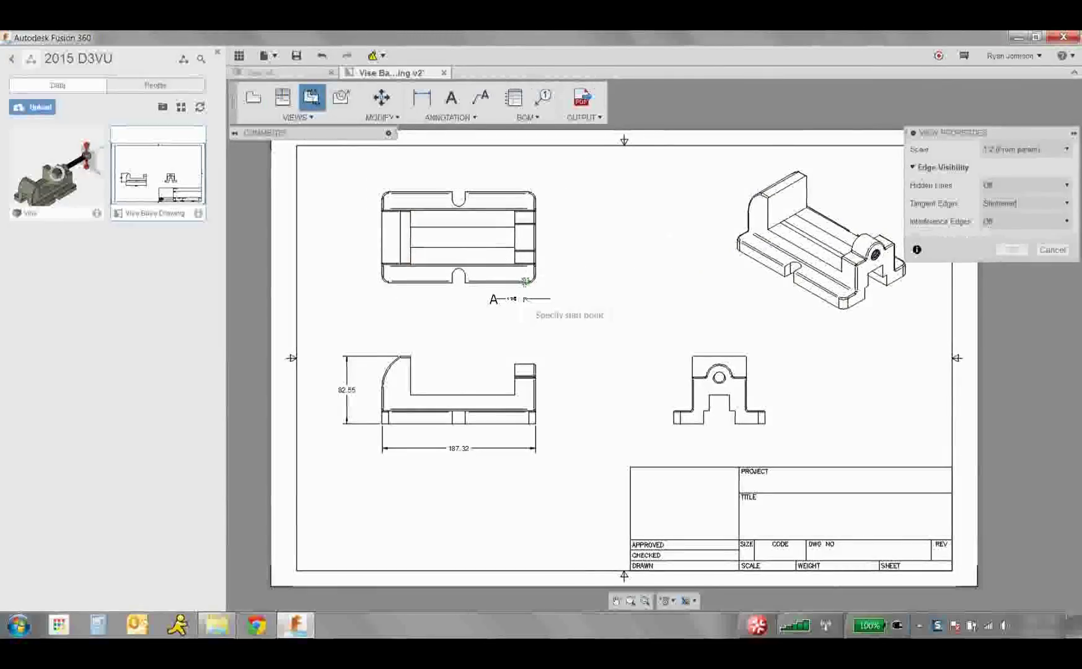
{"action": "left_click", "coordinate": [526, 173]}
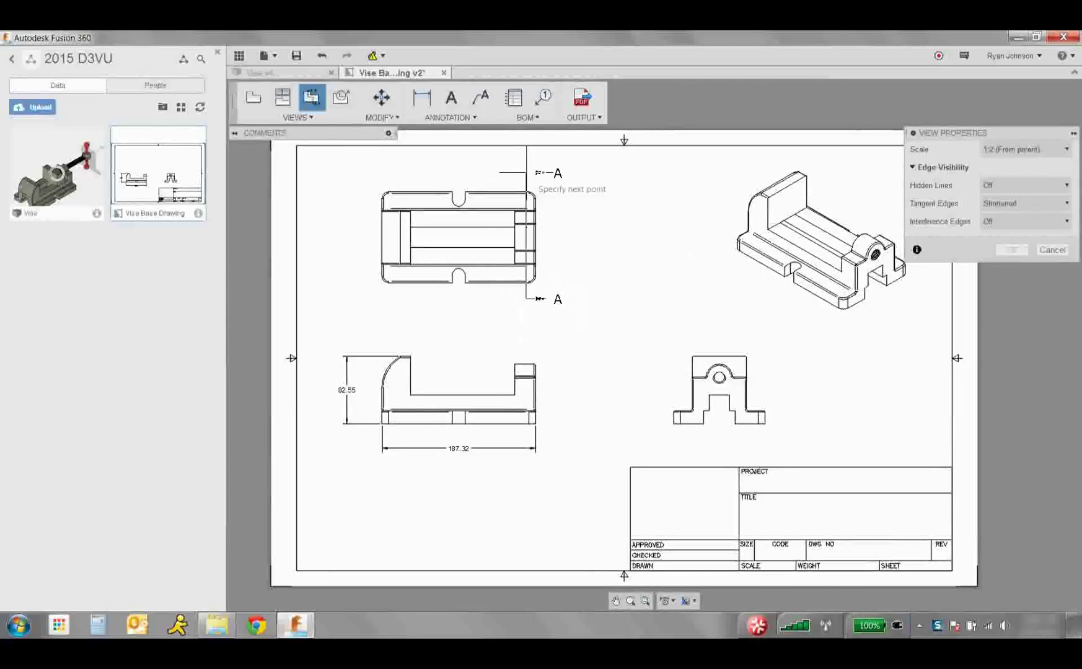
{"action": "right_click", "coordinate": [579, 197]}
{"action": "left_click", "coordinate": [625, 197]}
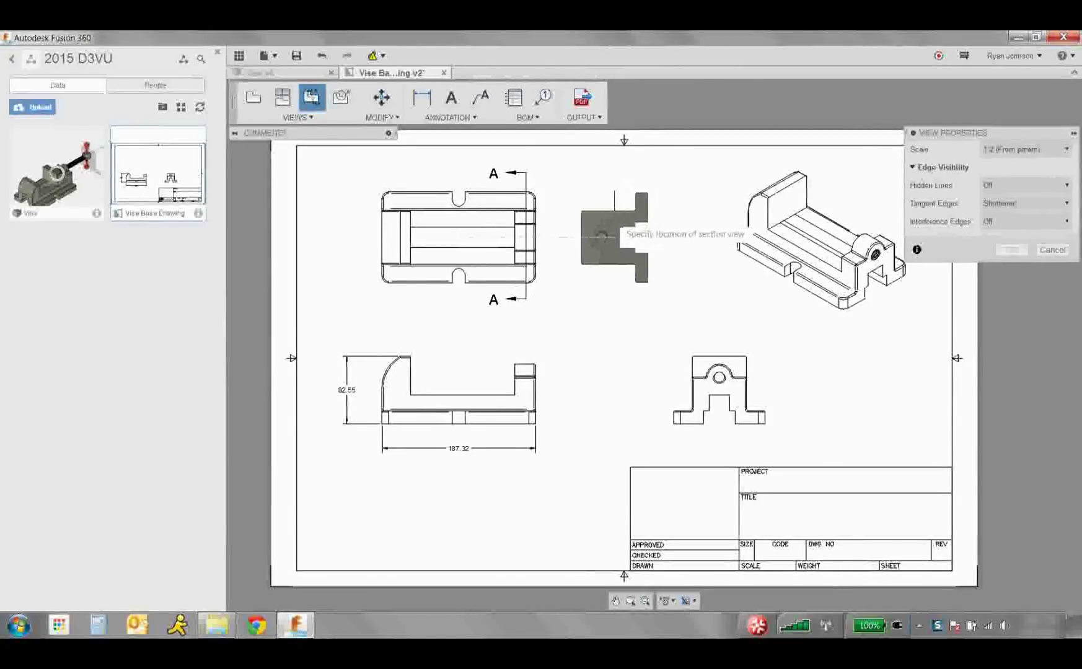
{"action": "left_click", "coordinate": [613, 237]}
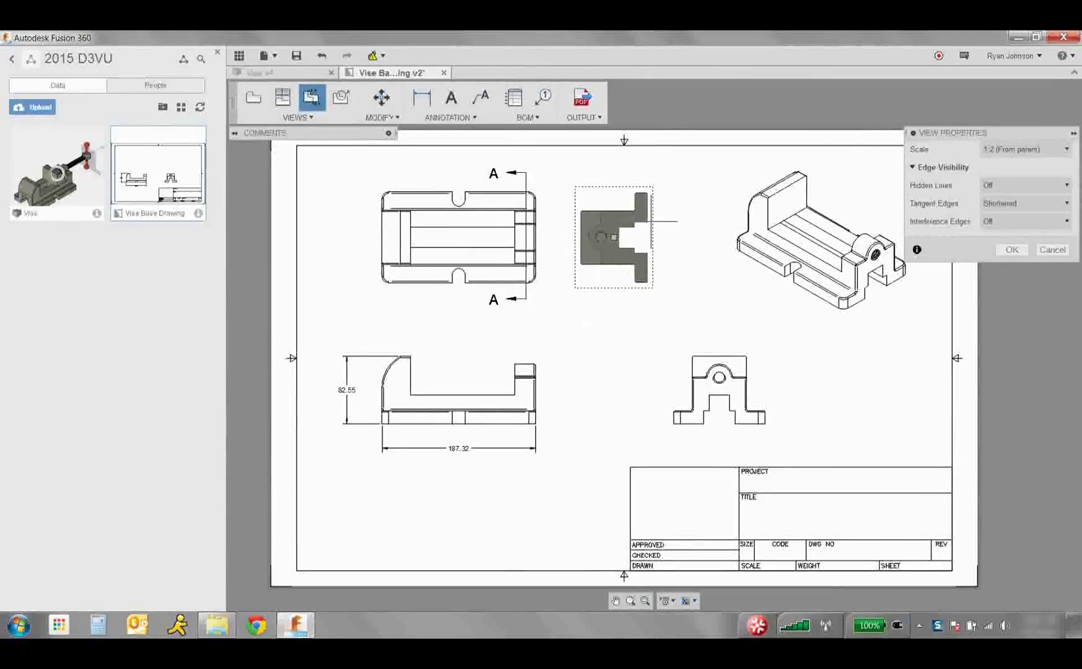
{"action": "left_click", "coordinate": [1012, 250]}
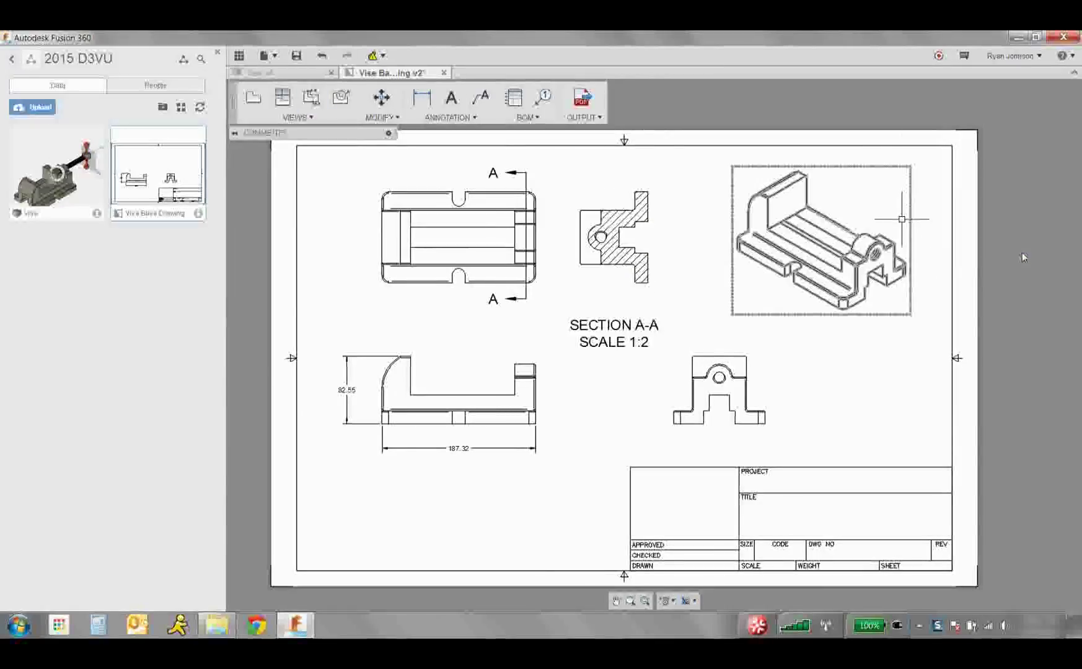
- Add a linear dimension for the base's overall length below the top view
{"action": "scroll", "coordinate": [589, 214], "scroll_direction": "up", "scroll_amount": 3}
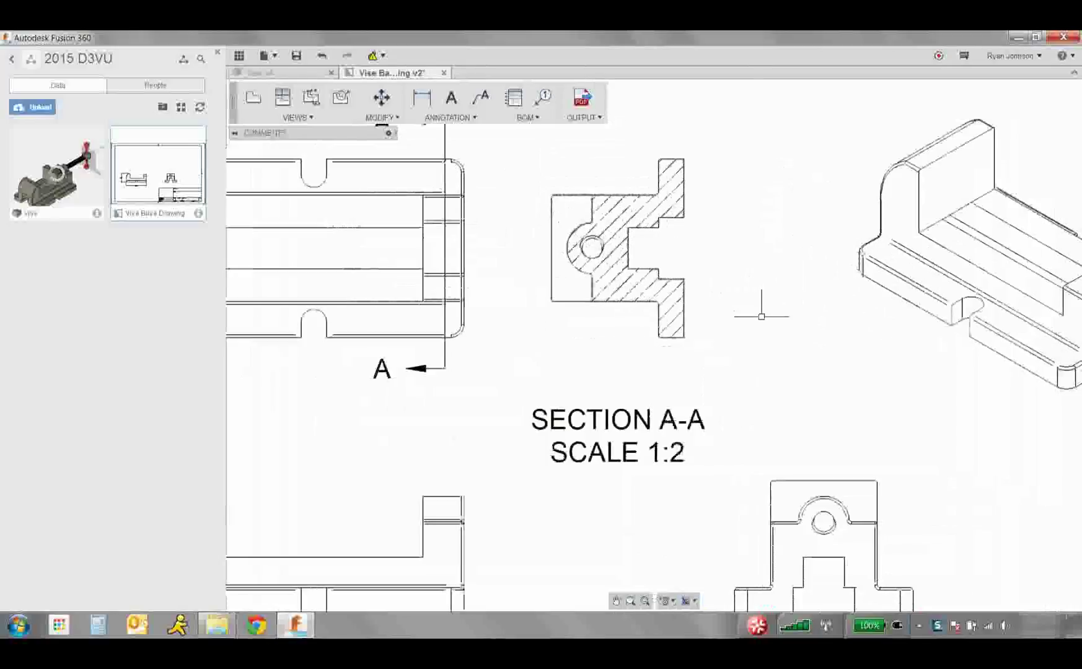
{"action": "scroll", "coordinate": [761, 324], "scroll_direction": "down", "scroll_amount": 3}
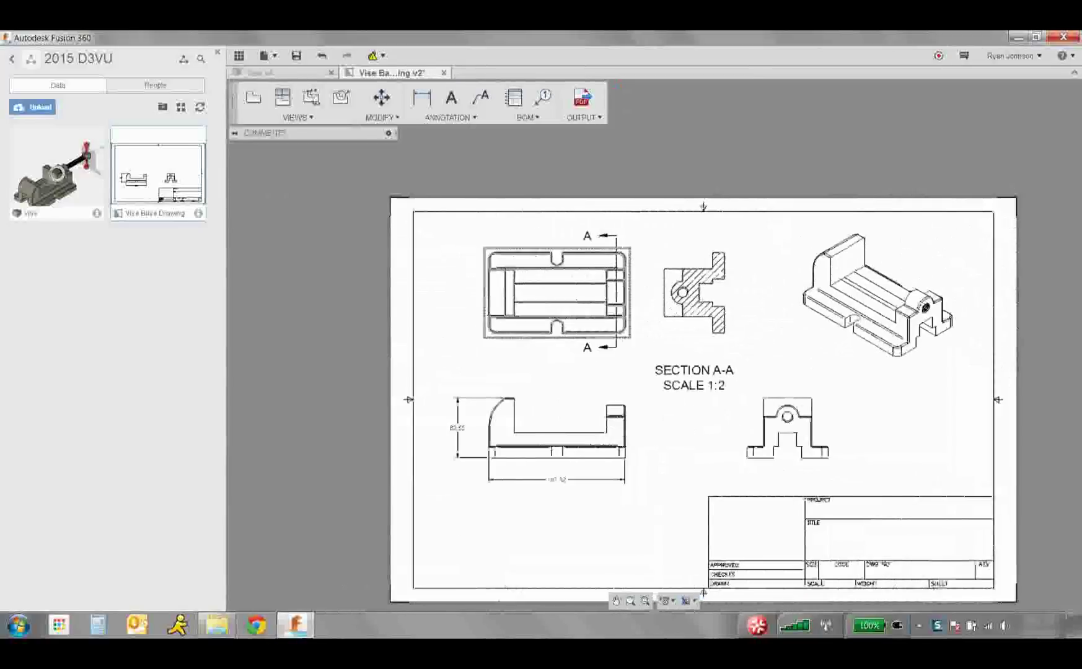
{"action": "left_click", "coordinate": [426, 101]}
{"action": "scroll", "coordinate": [489, 304], "scroll_direction": "up", "scroll_amount": 1}
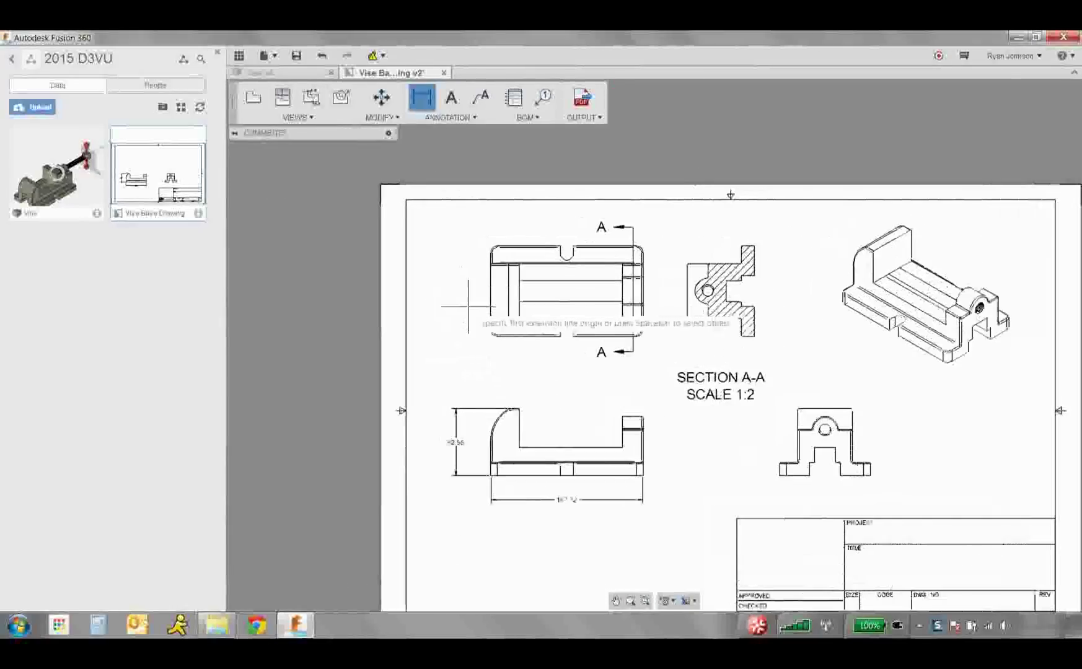
{"action": "left_click", "coordinate": [519, 290]}
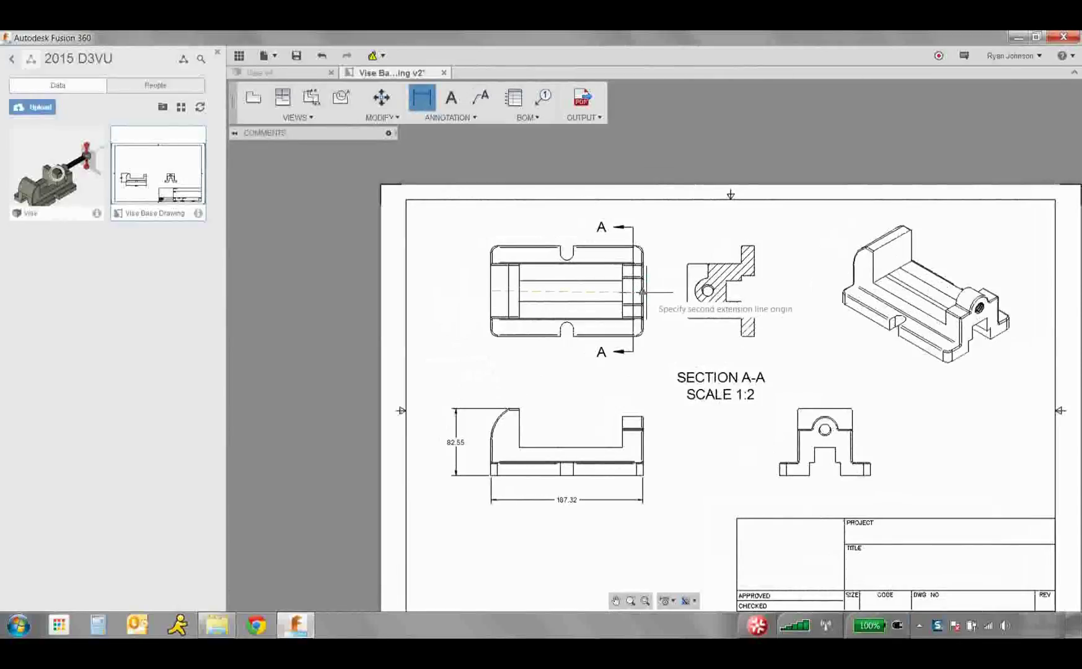
{"action": "left_click", "coordinate": [642, 291]}
{"action": "left_click", "coordinate": [643, 378]}
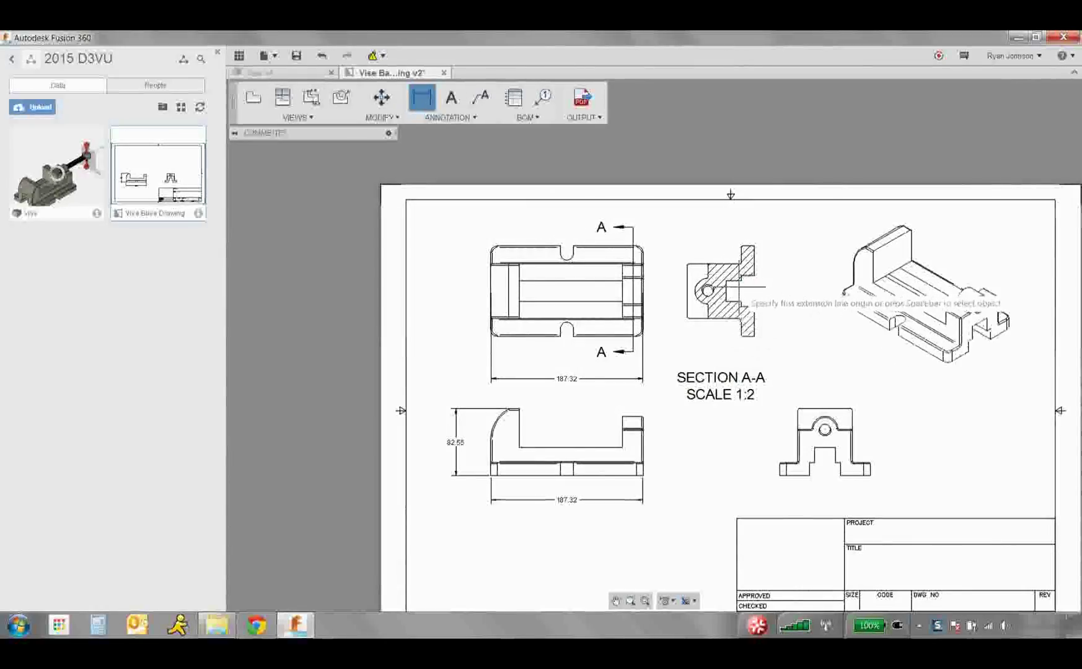
- Add a radius dimension to the upper slot's arc in the top view, placing its text above the view
{"action": "scroll", "coordinate": [739, 287], "scroll_direction": "up", "scroll_amount": 3}
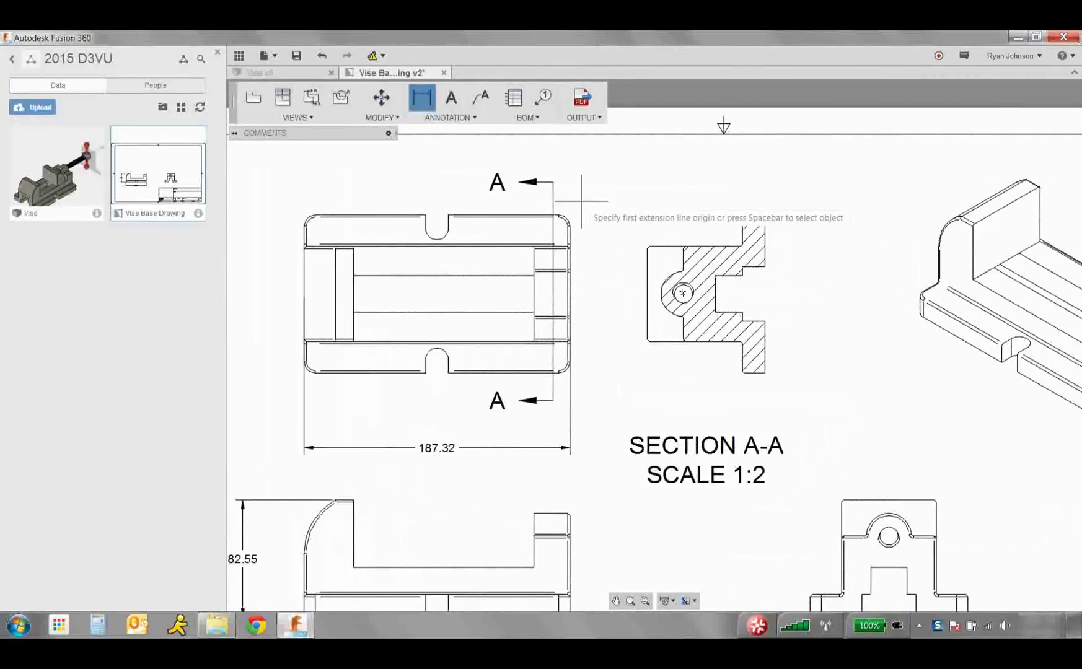
{"action": "left_click", "coordinate": [437, 118]}
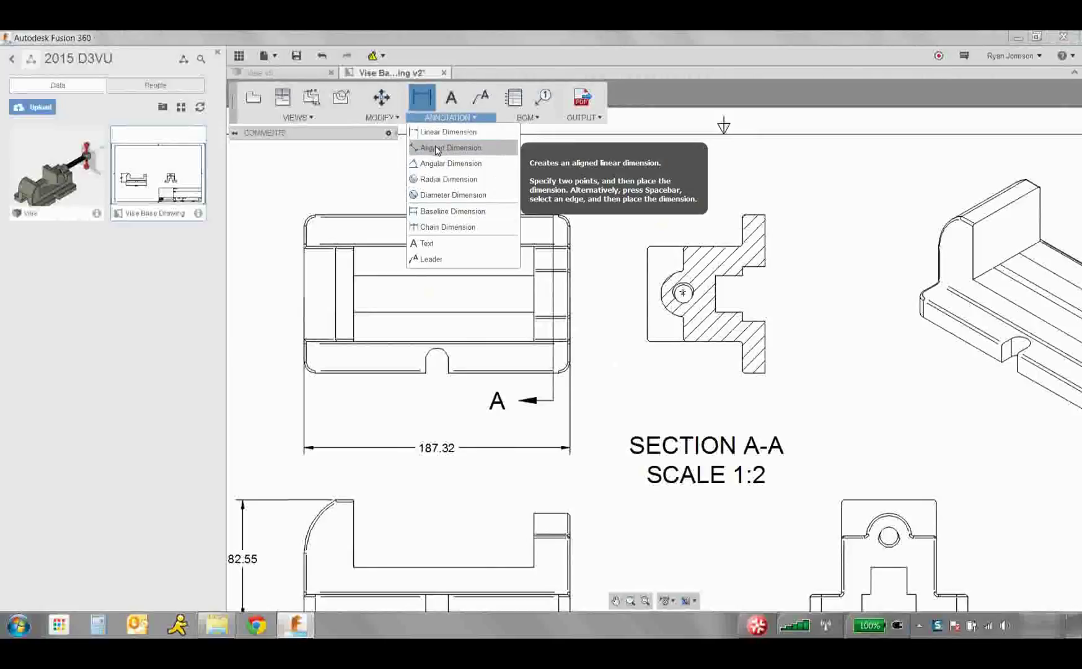
{"action": "left_click", "coordinate": [438, 180]}
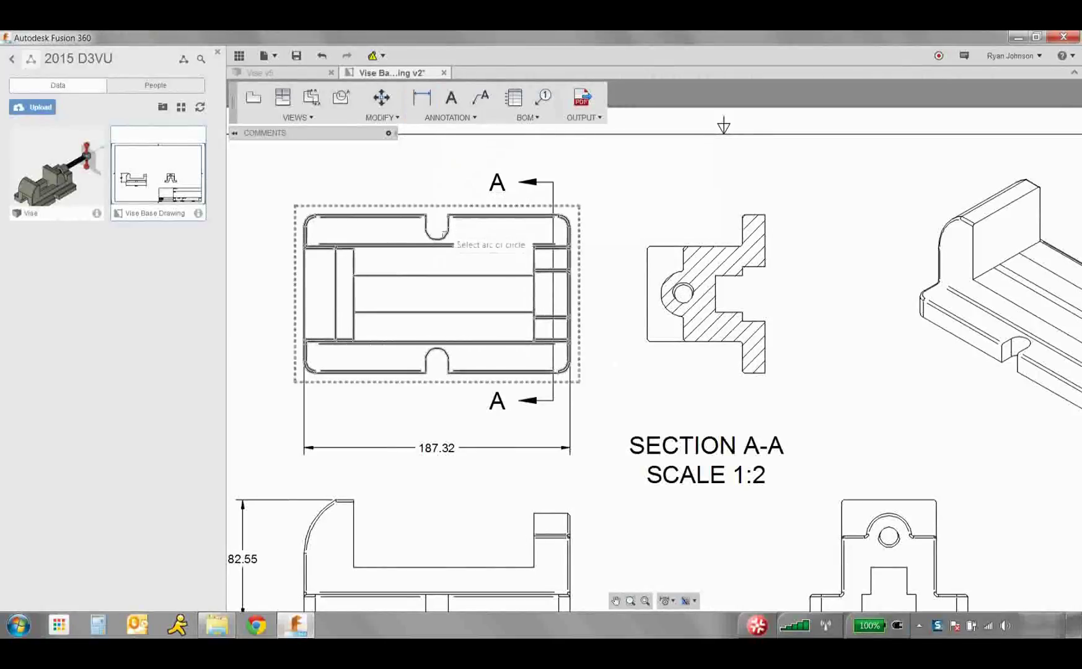
{"action": "left_click", "coordinate": [437, 230]}
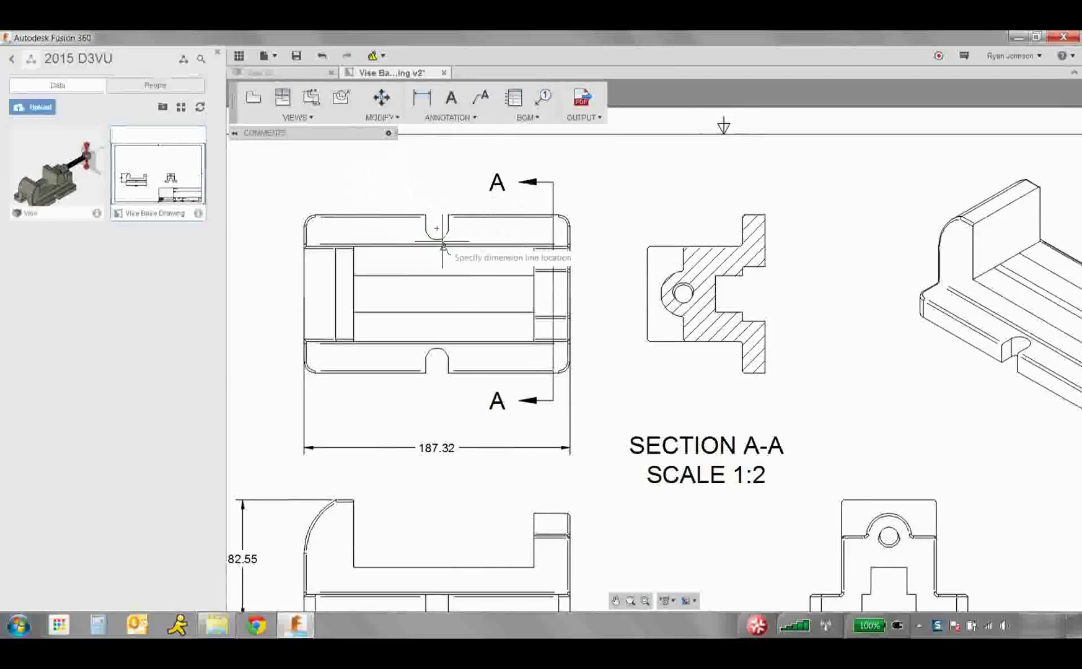
{"action": "left_click", "coordinate": [390, 162]}
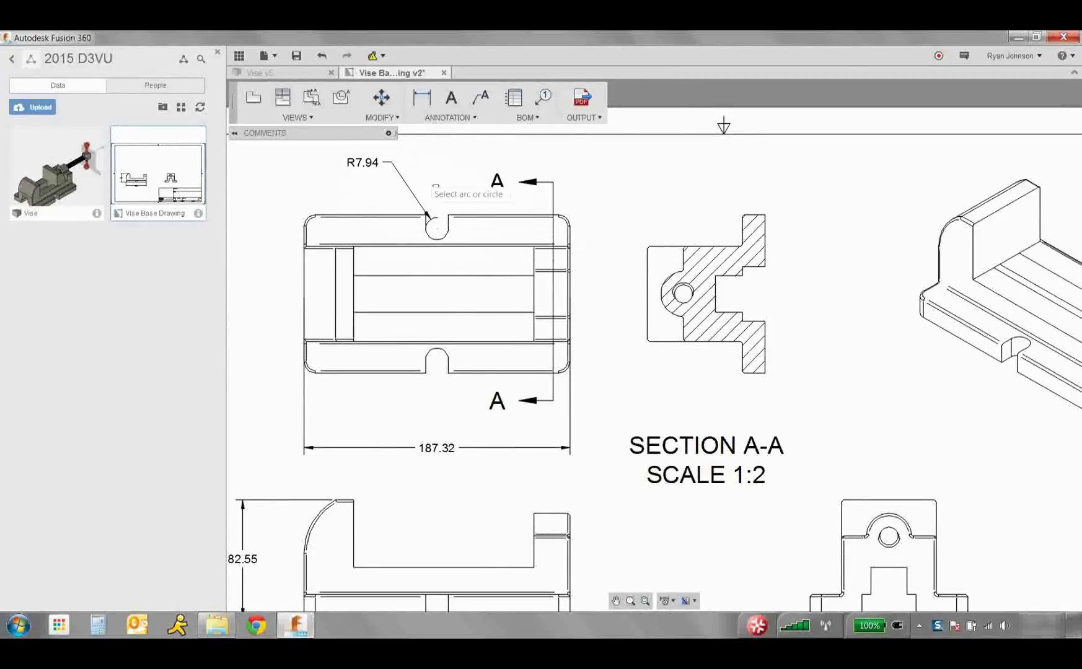
- Bring up the DWG and PDF output options for the finished drawing sheet
{"action": "scroll", "coordinate": [733, 318], "scroll_direction": "down", "scroll_amount": 4}
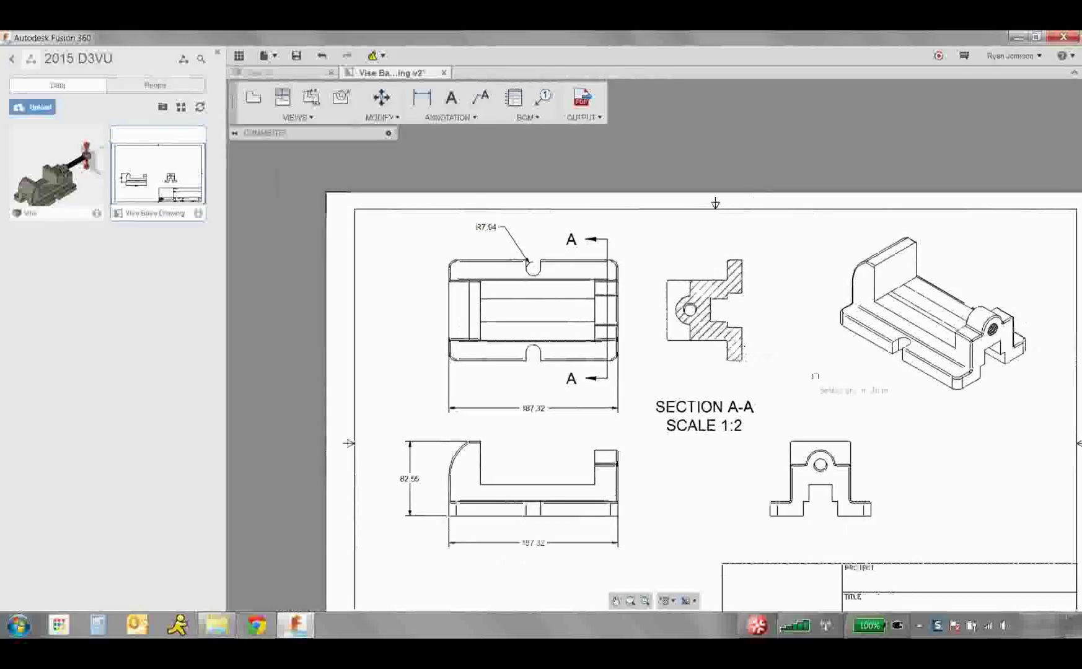
{"action": "scroll", "coordinate": [723, 328], "scroll_direction": "down", "scroll_amount": 1}
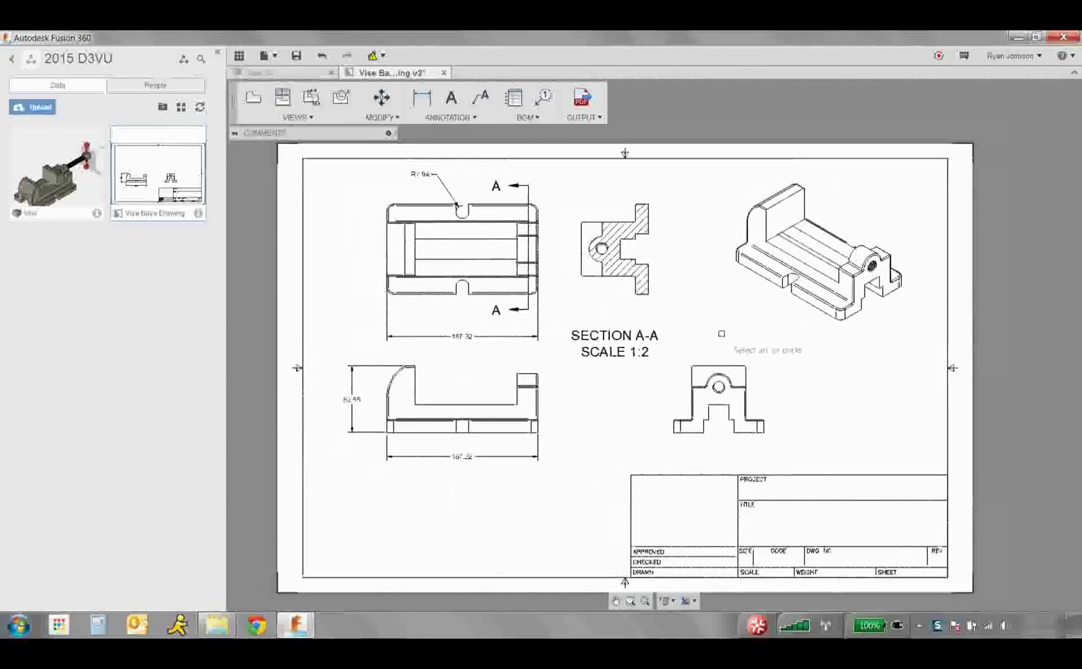
{"action": "left_click", "coordinate": [591, 119]}
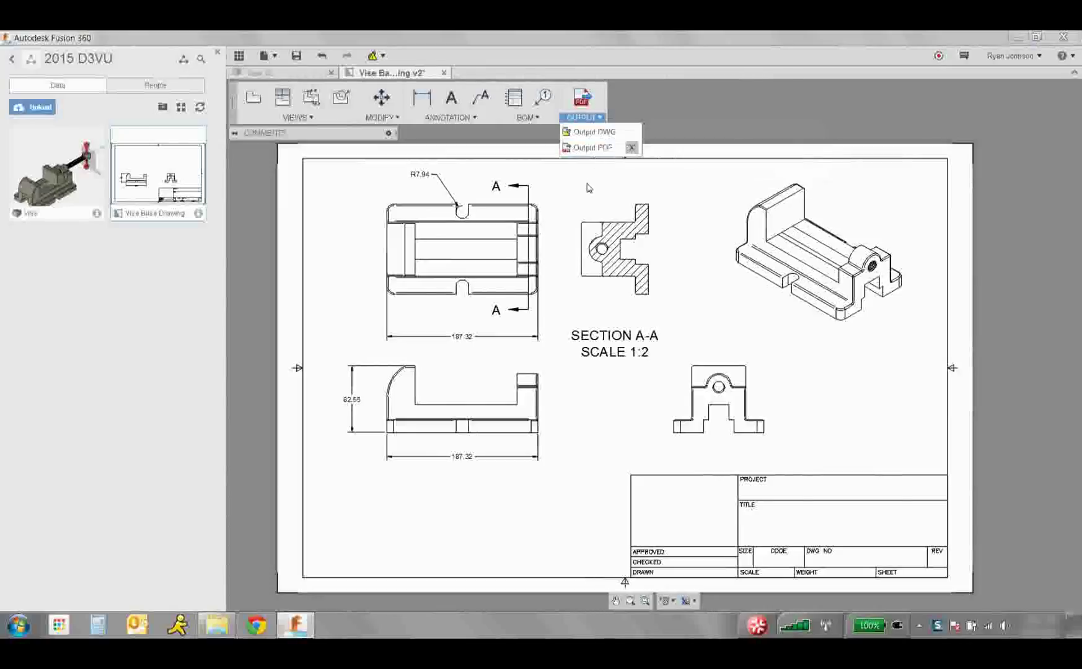